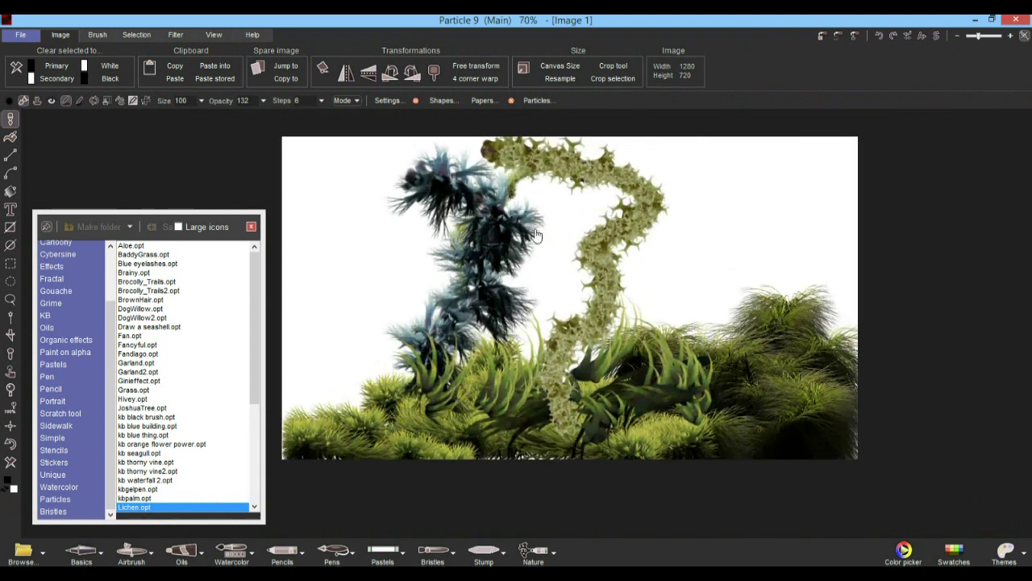
- Reposition the brush browser slightly and make it narrower so more of the canvas is free
drag(610, 228, 588, 226)
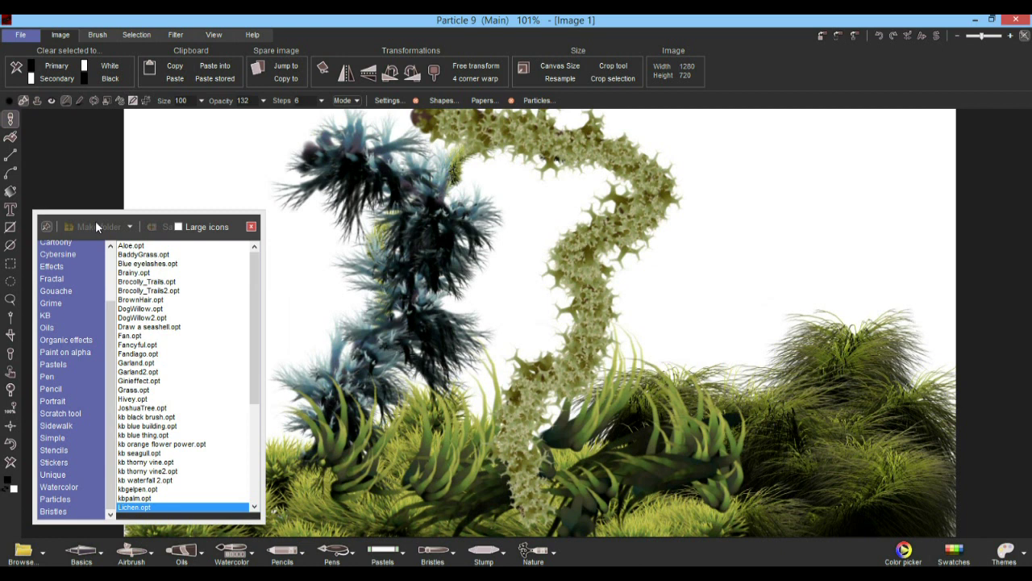
mouse_move(94, 222)
mouse_down()
mouse_move(92, 169)
mouse_move(87, 214)
mouse_up()
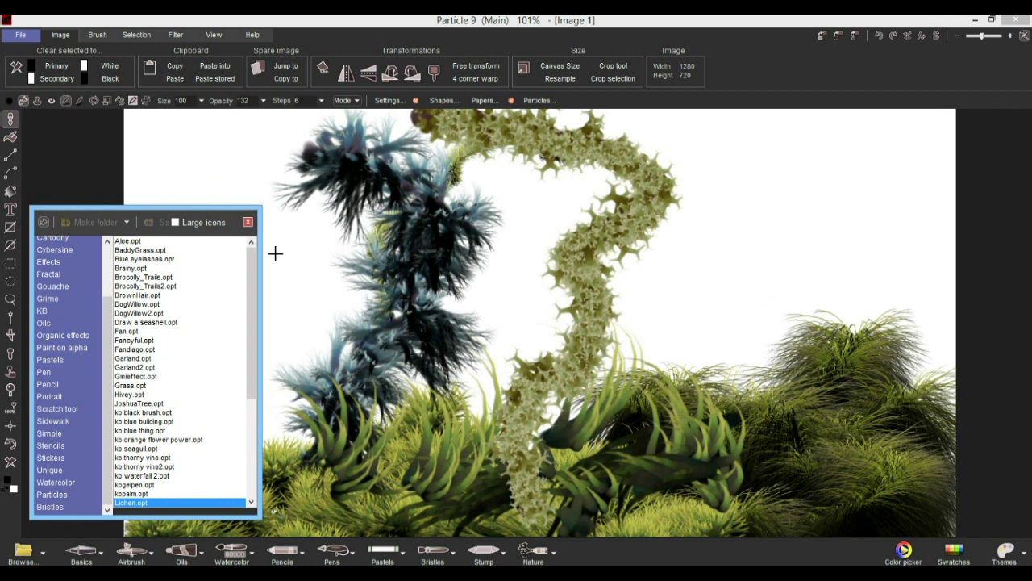
drag(263, 235, 237, 236)
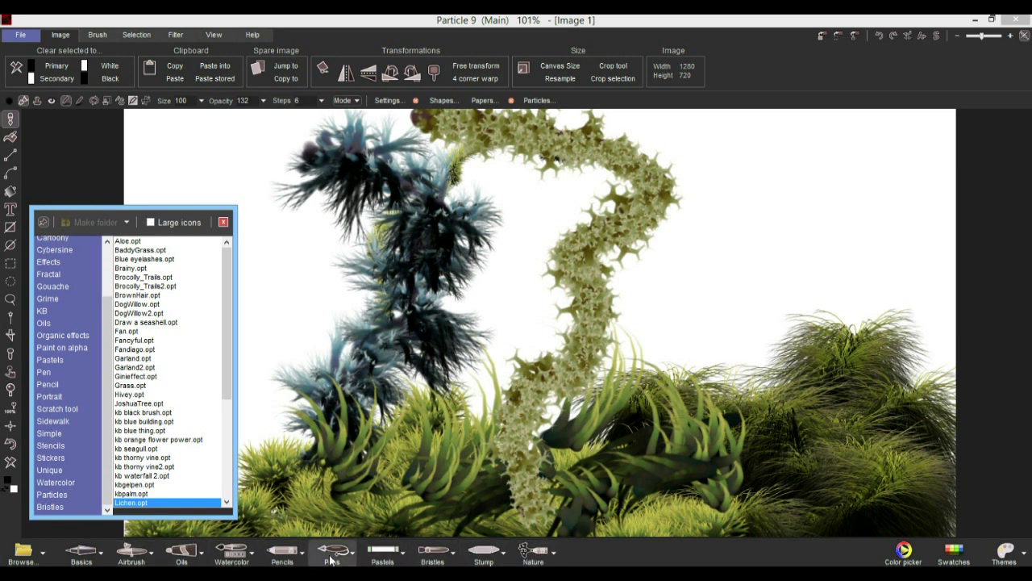
- Paint a soft black stroke and a speckled black spray over the right half of the painting with two Airbrush presets
click(137, 551)
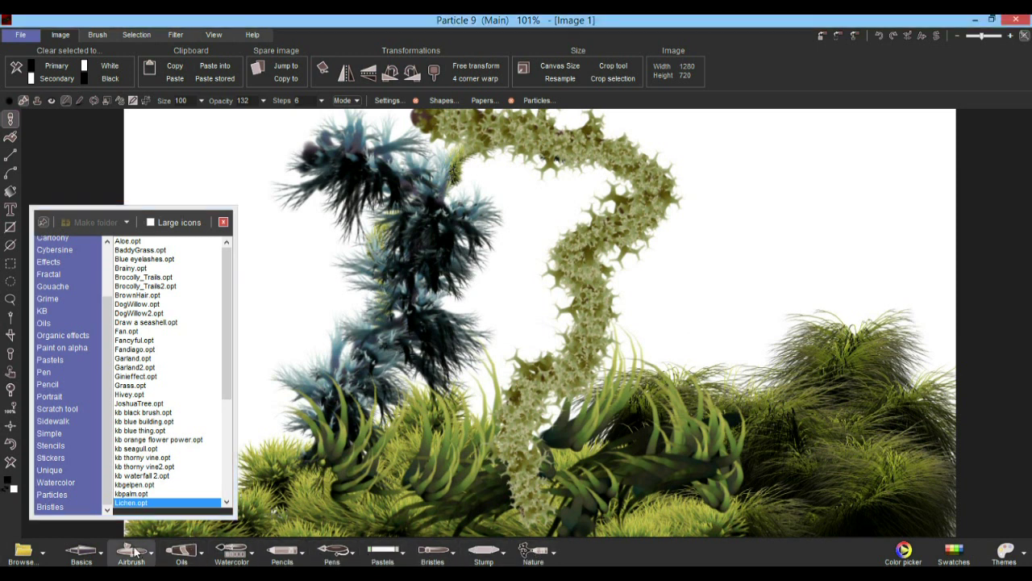
click(111, 379)
mouse_move(722, 270)
mouse_down()
mouse_move(740, 286)
mouse_move(702, 359)
mouse_up()
click(131, 552)
click(115, 430)
mouse_move(607, 256)
mouse_down()
mouse_move(796, 161)
mouse_move(649, 387)
mouse_move(677, 452)
mouse_up()
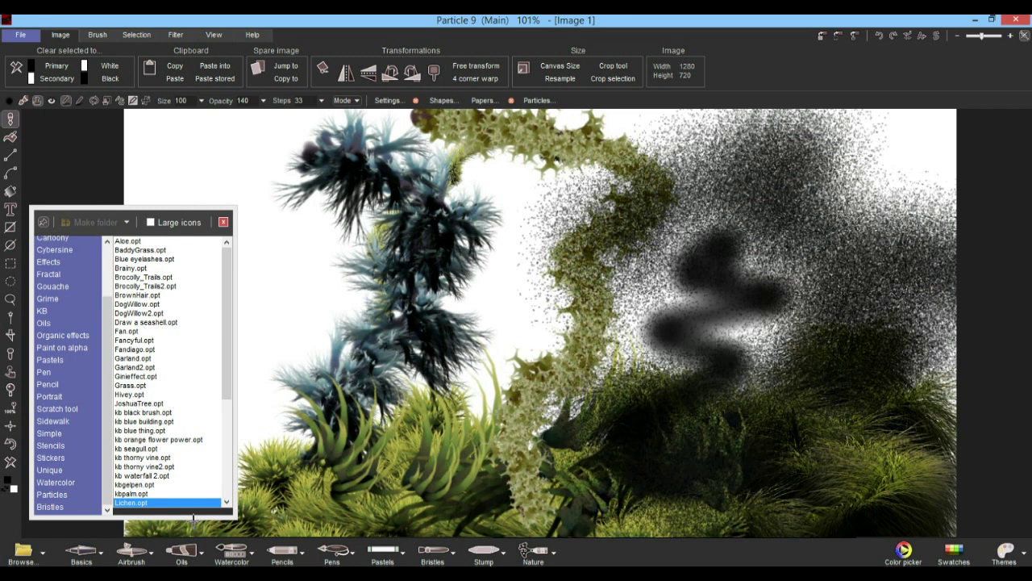
- Paint scratchy black lines with a Pens preset and a broad dark stroke with the Thick and wet bristle brush
click(339, 560)
click(332, 403)
mouse_move(451, 137)
mouse_down()
mouse_move(476, 185)
mouse_move(387, 363)
mouse_move(471, 533)
mouse_up()
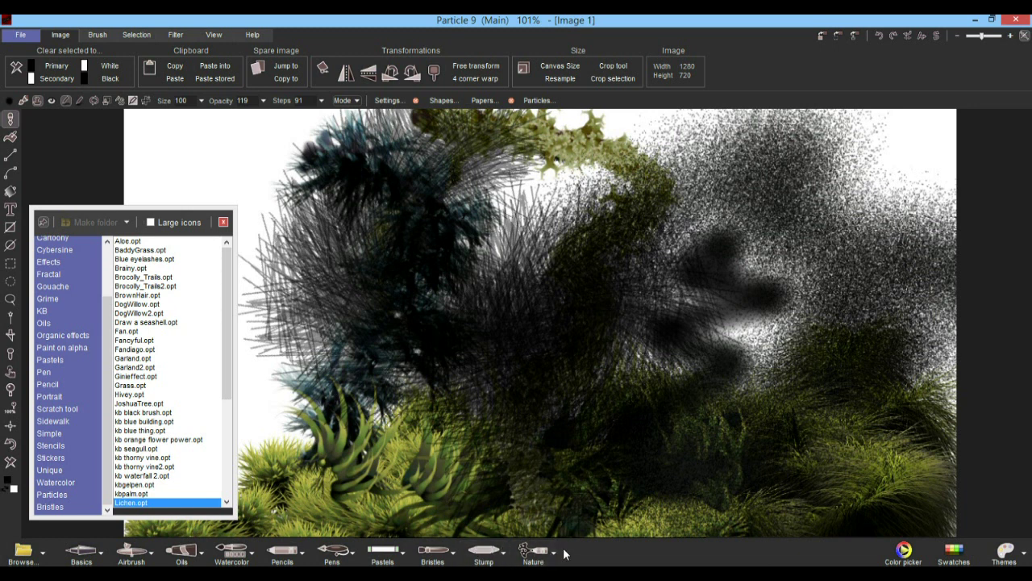
click(442, 551)
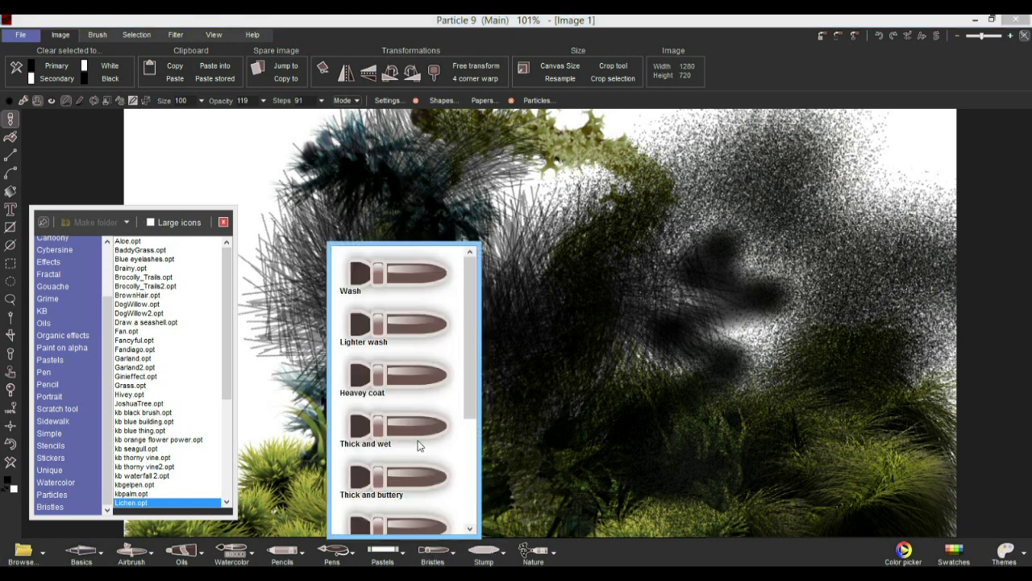
click(402, 423)
drag(627, 364, 508, 399)
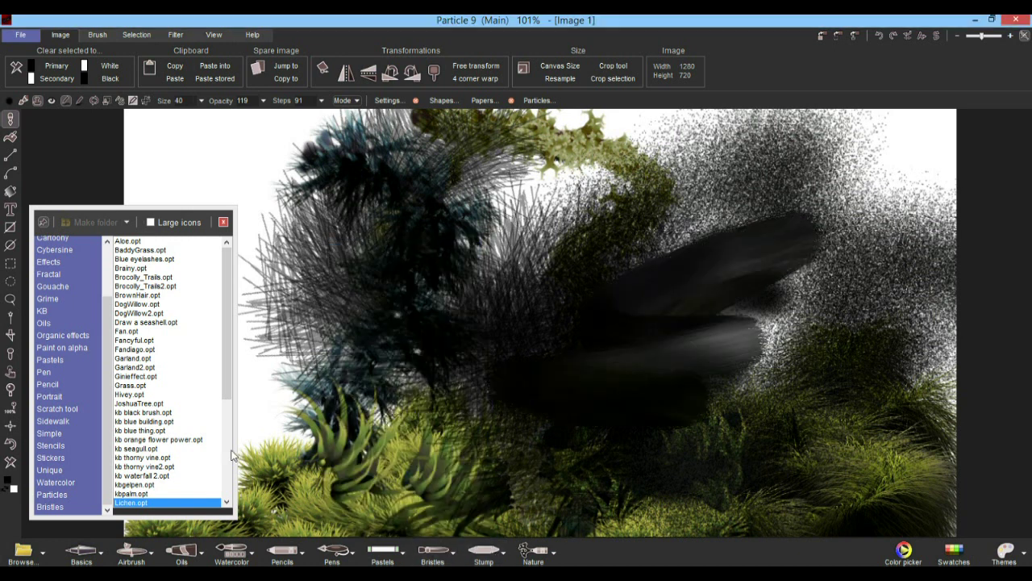
- Undo the airbrush, pen and bristle test strokes as well as the lichen stroke
click(10, 445)
click(10, 444)
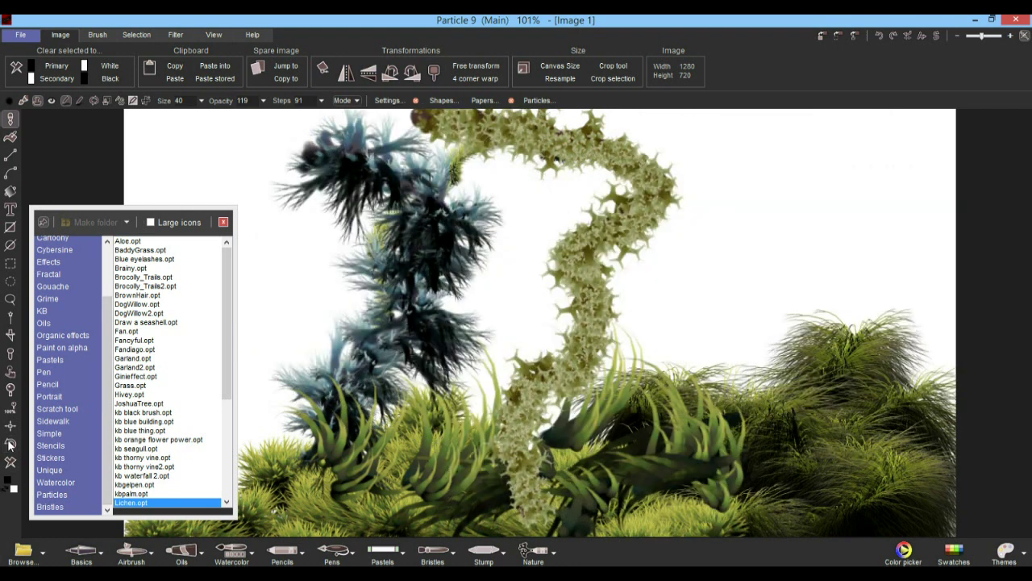
click(9, 444)
- Paint a dark zigzag with the Thick and buttery bristle brush and smear the painting with another Bristles preset
click(442, 550)
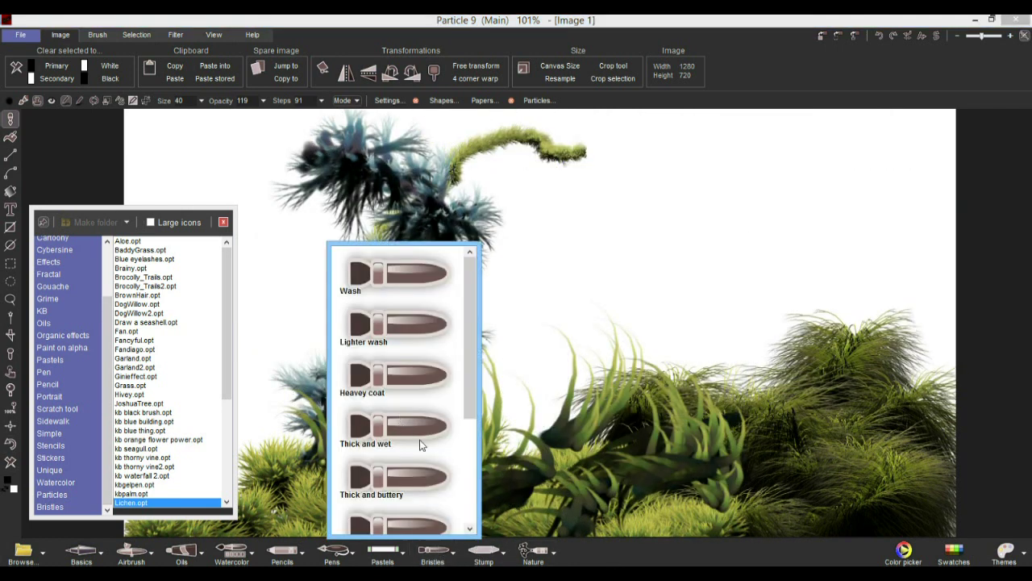
click(405, 486)
mouse_move(359, 258)
mouse_down()
mouse_move(530, 277)
mouse_move(625, 432)
mouse_up()
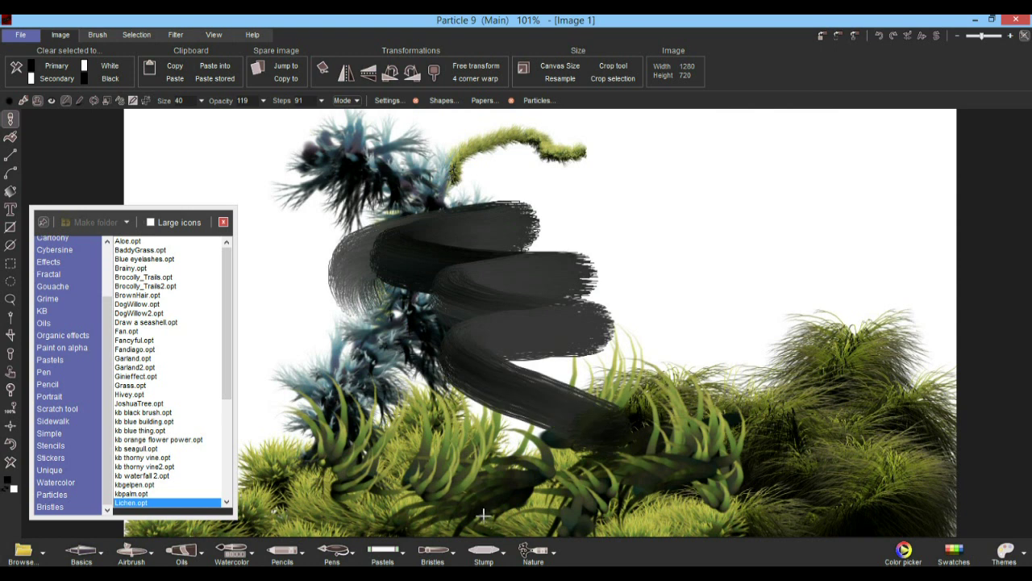
click(433, 550)
click(395, 335)
mouse_move(666, 290)
mouse_down()
mouse_move(521, 183)
mouse_move(717, 271)
mouse_move(643, 300)
mouse_move(879, 451)
mouse_move(560, 420)
mouse_up()
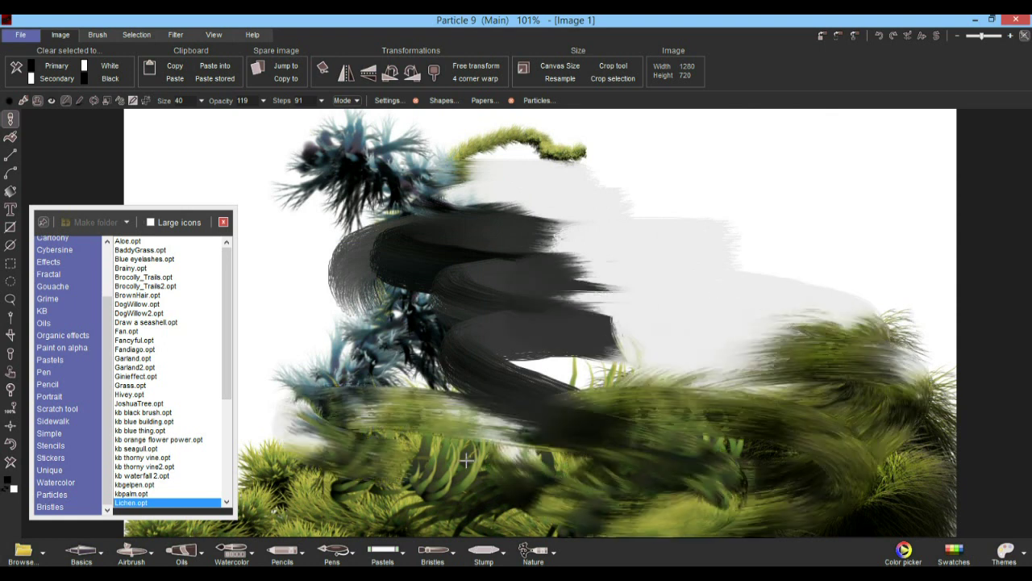
- Close and reopen the brush browser and look through the Basic tools, Effects, Fractal and Gouache folders
click(224, 222)
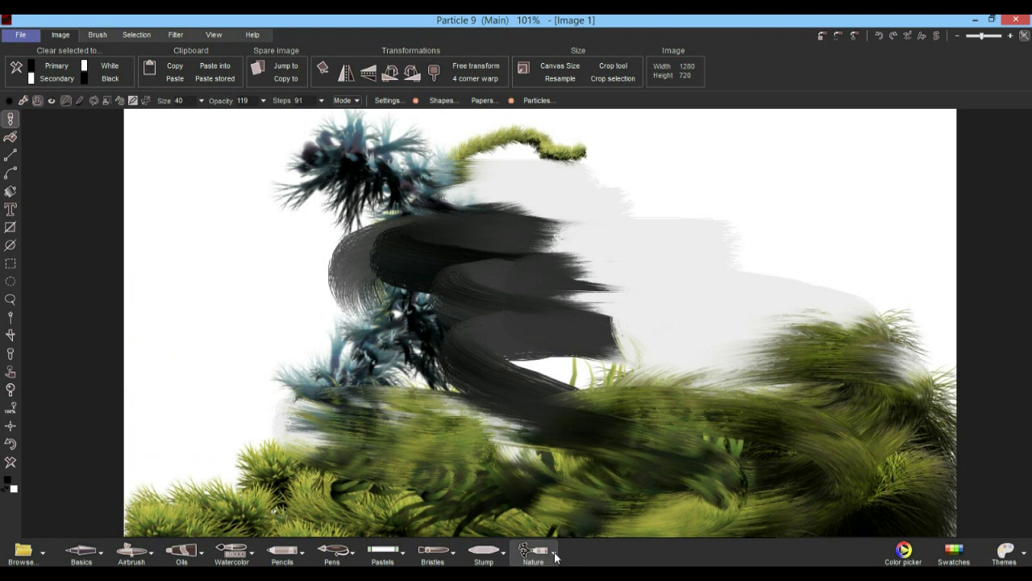
click(39, 555)
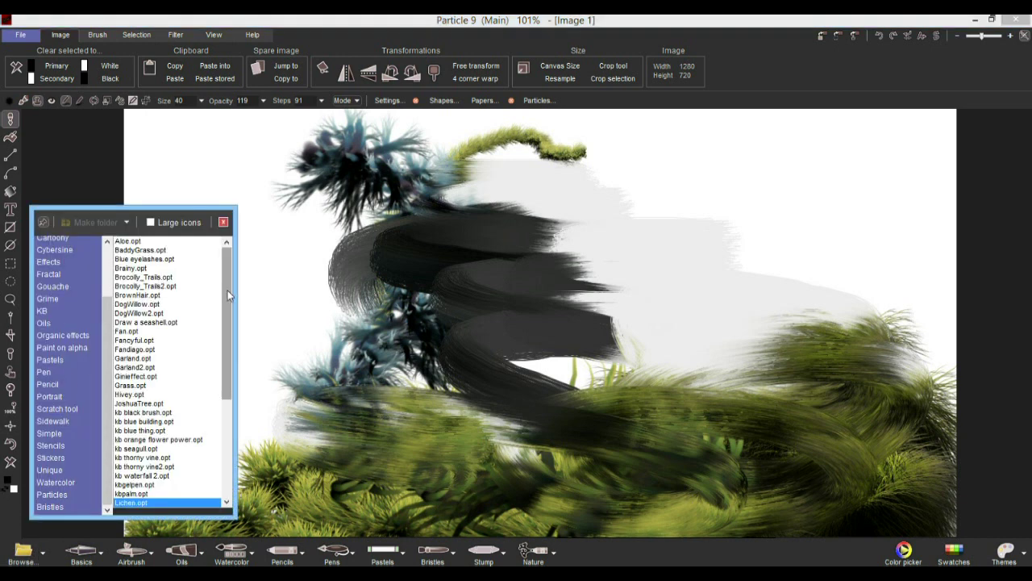
drag(108, 337, 108, 244)
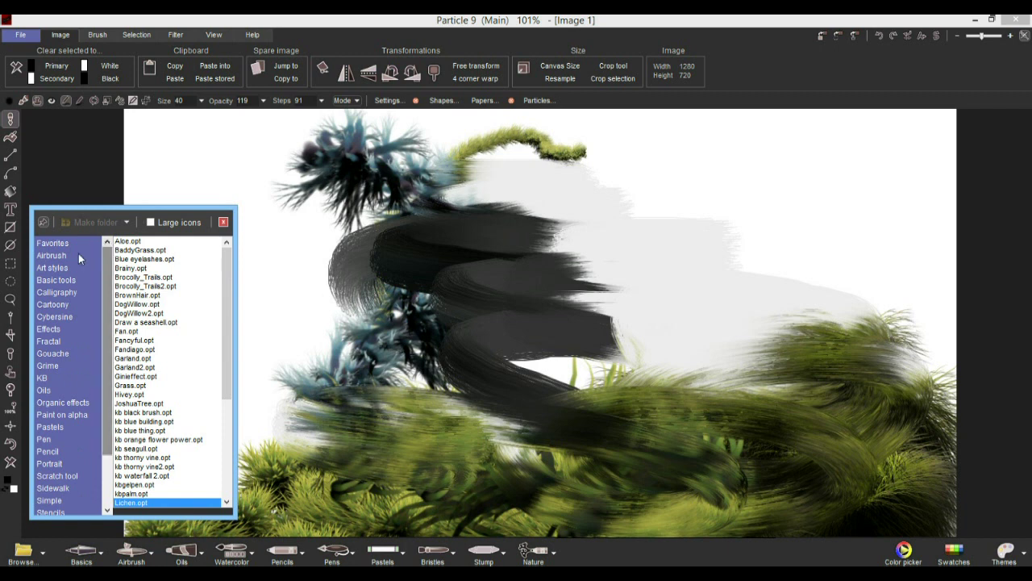
click(61, 282)
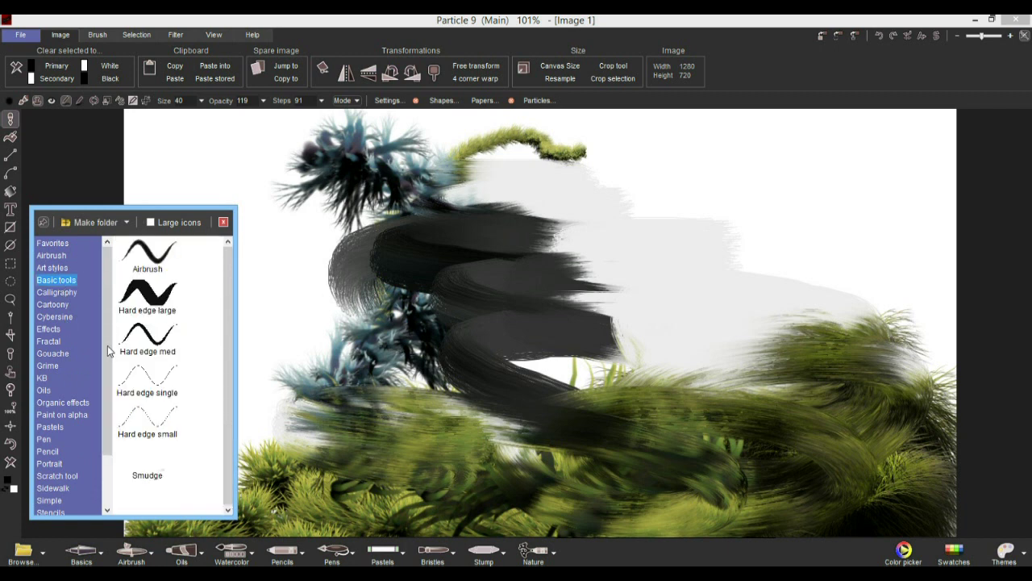
click(49, 329)
click(50, 341)
click(55, 354)
- Paint a thick black loop across the canvas with the Gooy_Paint brush from the Oils folder
click(43, 392)
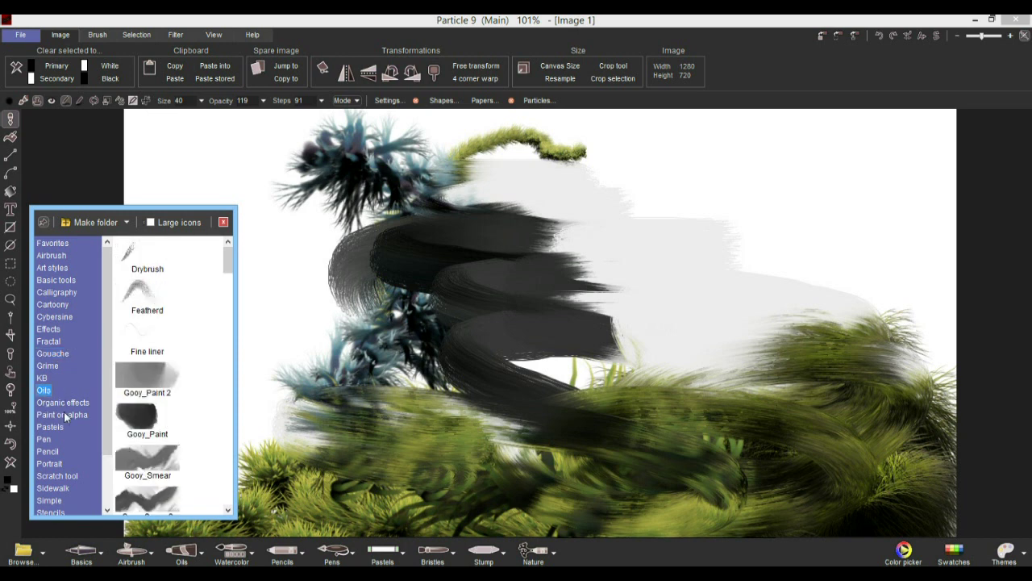
click(161, 420)
mouse_move(318, 327)
mouse_down()
mouse_move(323, 335)
mouse_move(609, 314)
mouse_move(328, 423)
mouse_up()
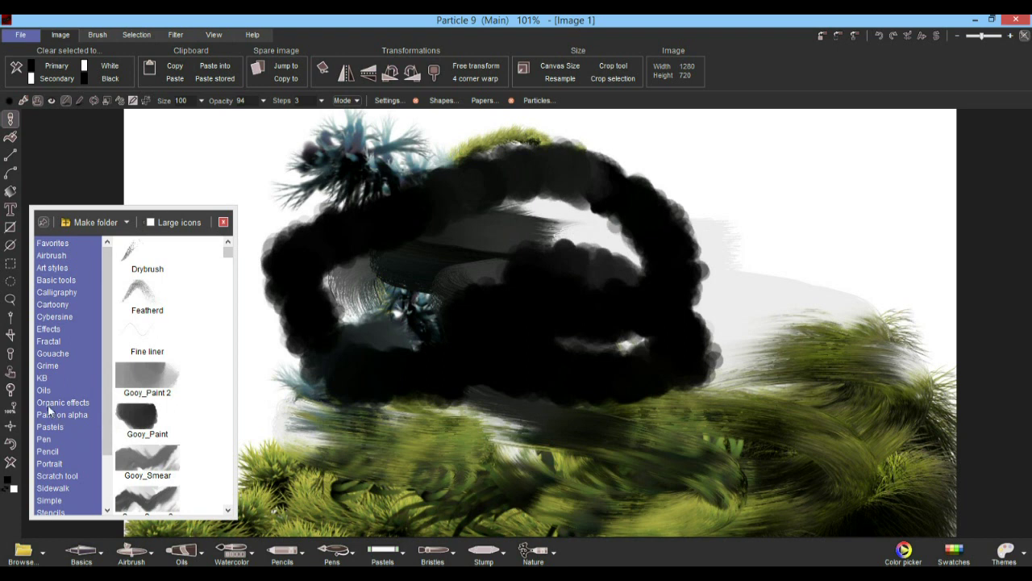
- Set the primary color to burnt orange with the color wheel and paint a broad zigzag across the canvas
click(904, 550)
mouse_move(907, 393)
mouse_down()
mouse_move(897, 371)
mouse_move(943, 378)
mouse_up()
click(939, 355)
mouse_move(790, 228)
mouse_down()
mouse_move(565, 371)
mouse_move(306, 462)
mouse_up()
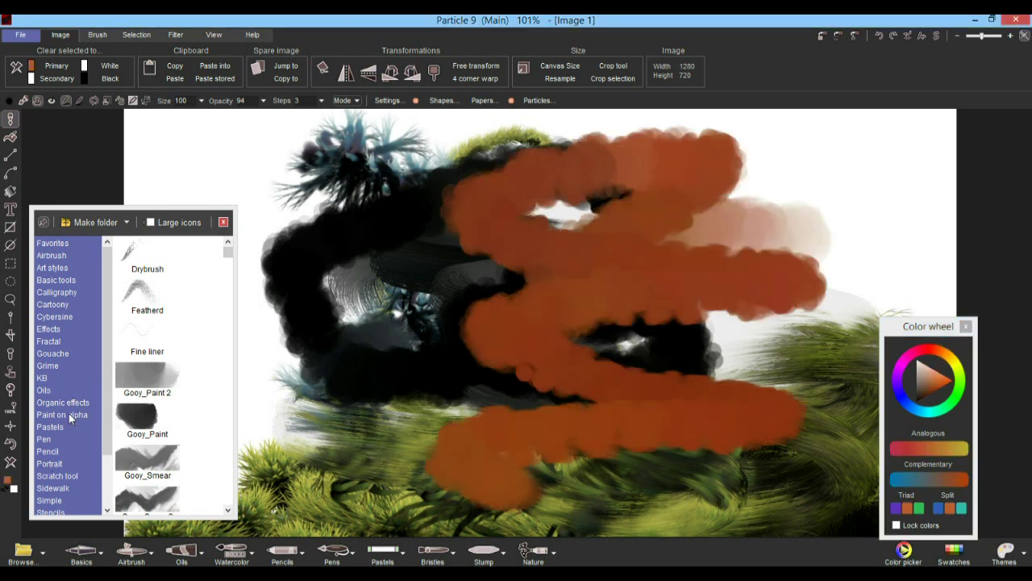
- Draw large overlapping loops with the Lrg. charcoal brush from the Pencil folder
click(47, 451)
click(153, 425)
mouse_move(560, 298)
mouse_down()
mouse_move(668, 362)
mouse_move(823, 246)
mouse_move(737, 380)
mouse_move(636, 421)
mouse_up()
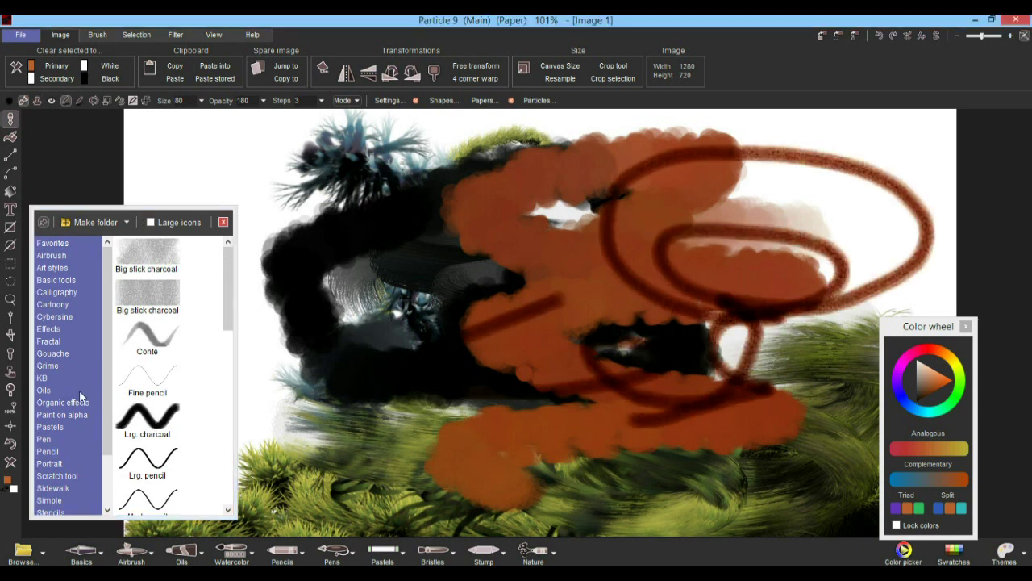
- Scatter circus images over the painting with the Circus brush from the Stickers folder
scroll(77, 462, down, 2)
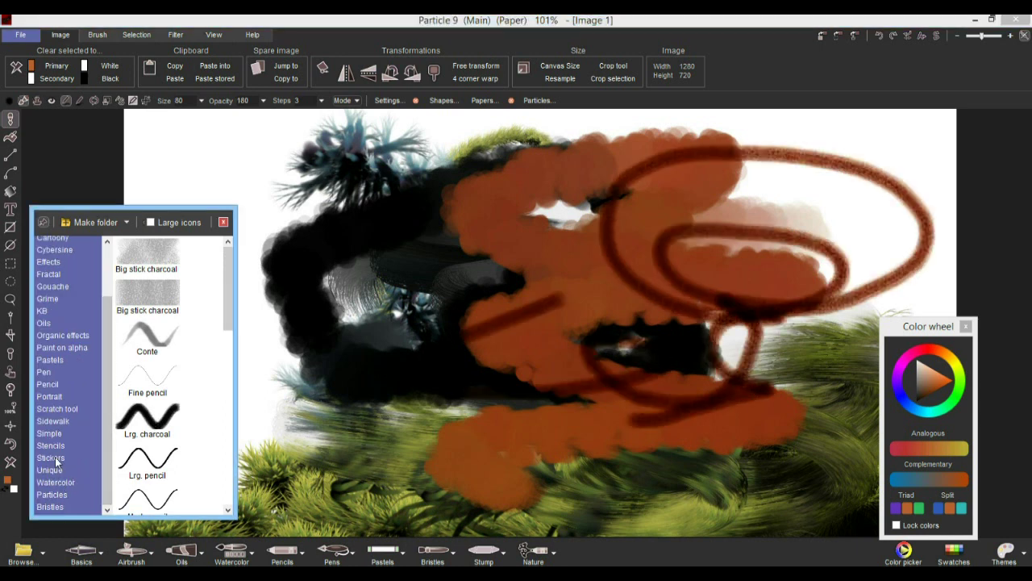
click(51, 457)
click(147, 375)
mouse_move(493, 274)
mouse_down()
mouse_move(529, 387)
mouse_move(651, 151)
mouse_move(467, 339)
mouse_move(419, 370)
mouse_up()
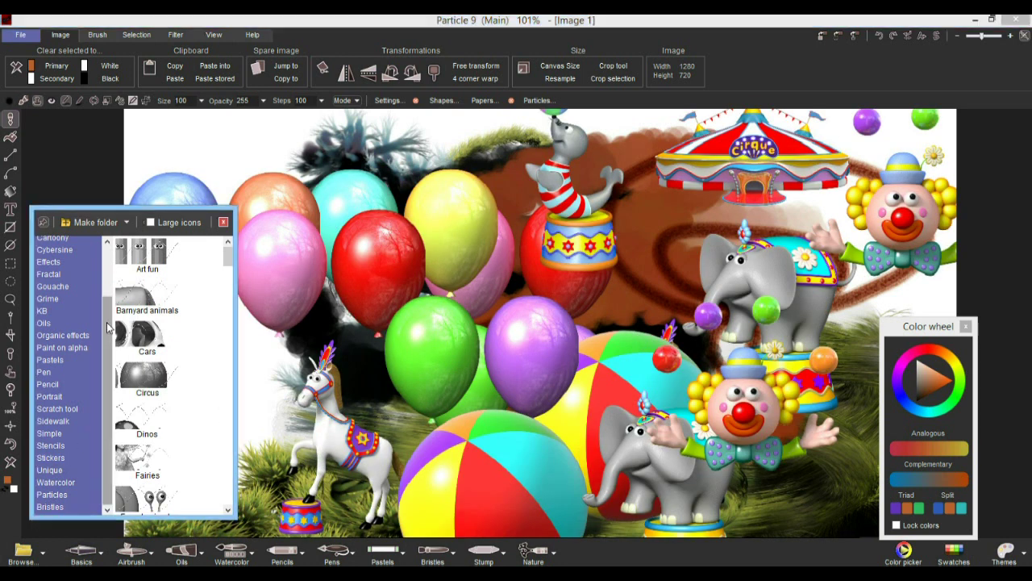
- Paint three smoky orange trails over the circus images with a brush from the Unique folder
scroll(57, 387, up, 2)
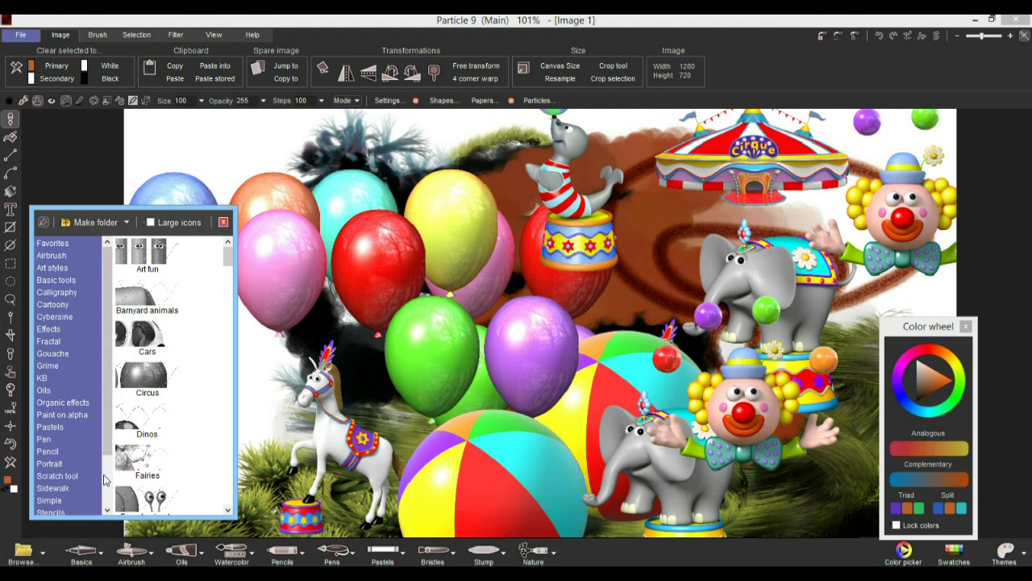
scroll(92, 484, down, 2)
click(48, 471)
click(159, 373)
drag(464, 328, 427, 395)
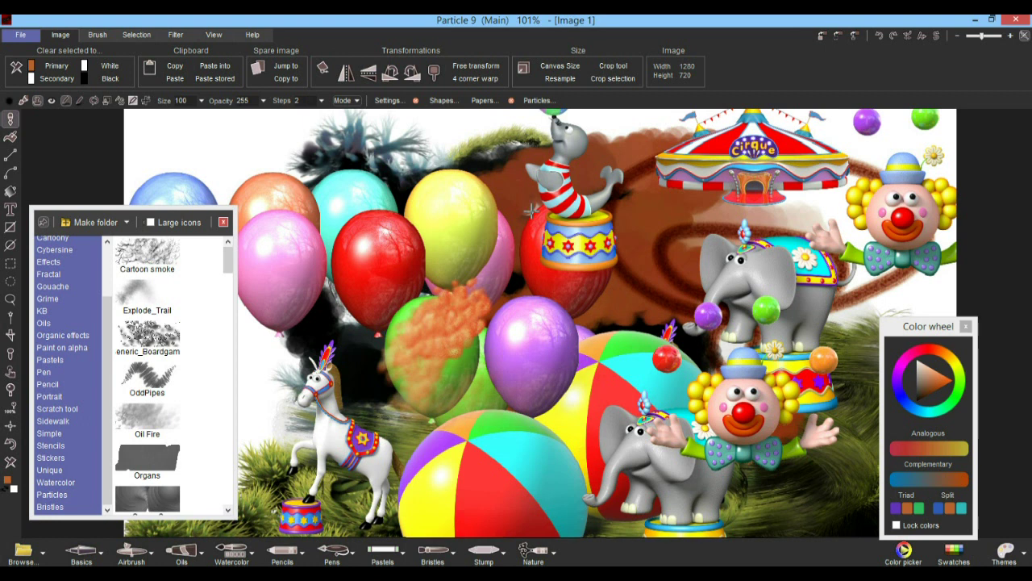
drag(530, 212, 355, 278)
drag(716, 244, 699, 374)
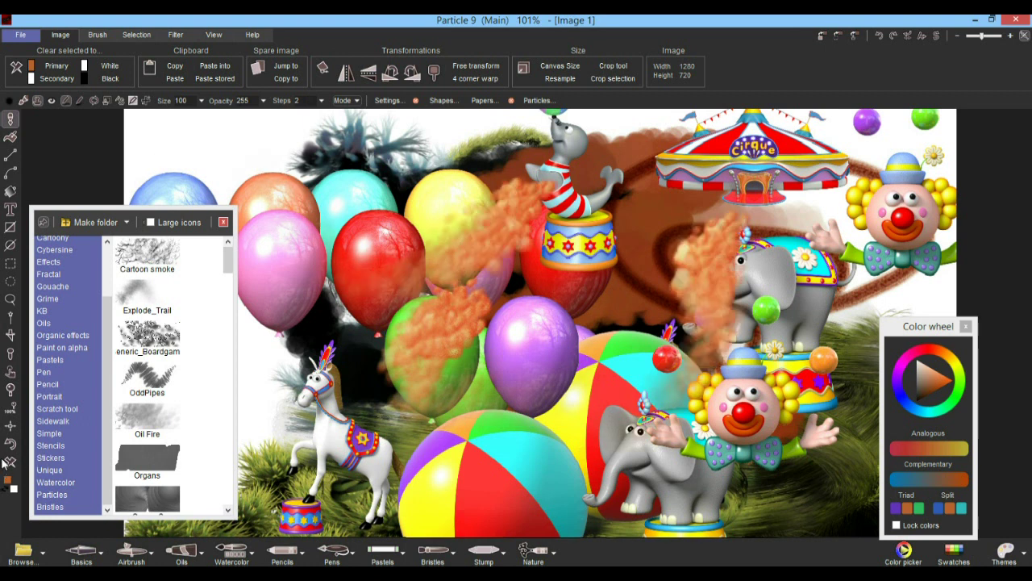
- Clear the canvas and paint two smoky orange trails on the blank image
click(11, 462)
drag(355, 452, 645, 254)
drag(791, 224, 565, 443)
- Paint purple-and-orange tubes with the OddPipes brush and a curved trail of black puffs with the Cartoon smoke brush
click(144, 379)
mouse_move(389, 284)
mouse_down()
mouse_move(353, 194)
mouse_move(569, 284)
mouse_up()
mouse_move(529, 391)
mouse_down()
mouse_move(639, 423)
mouse_move(488, 319)
mouse_move(327, 301)
mouse_move(380, 293)
mouse_move(439, 325)
mouse_up()
click(169, 257)
mouse_move(331, 352)
mouse_down()
mouse_move(267, 258)
mouse_move(300, 162)
mouse_up()
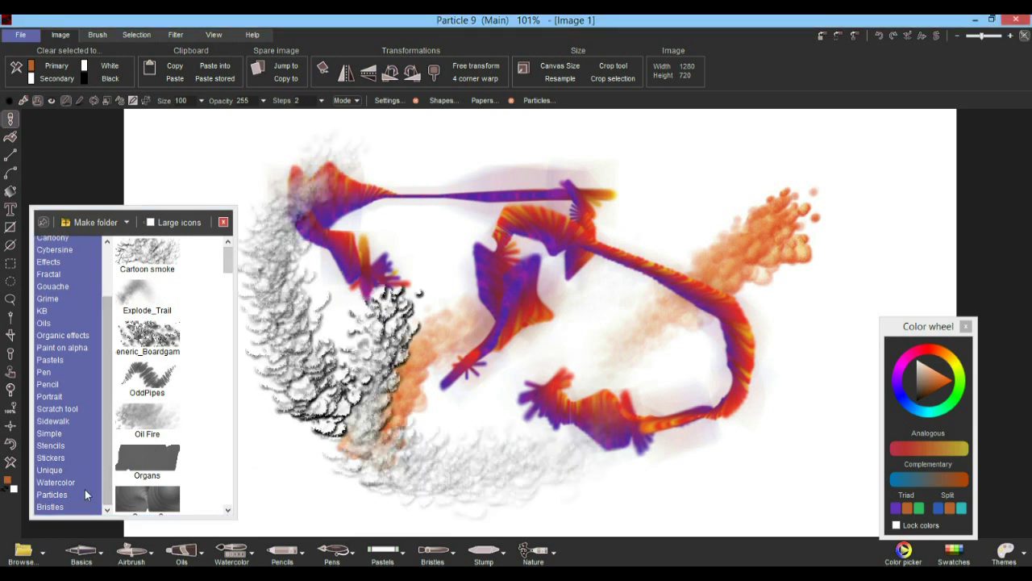
- Paint clumps of grass with the Grass.opt particle brush and large looping strokes with kb seagull.opt
click(56, 494)
click(129, 386)
mouse_move(438, 368)
mouse_down()
mouse_move(495, 460)
mouse_move(271, 484)
mouse_move(268, 460)
mouse_up()
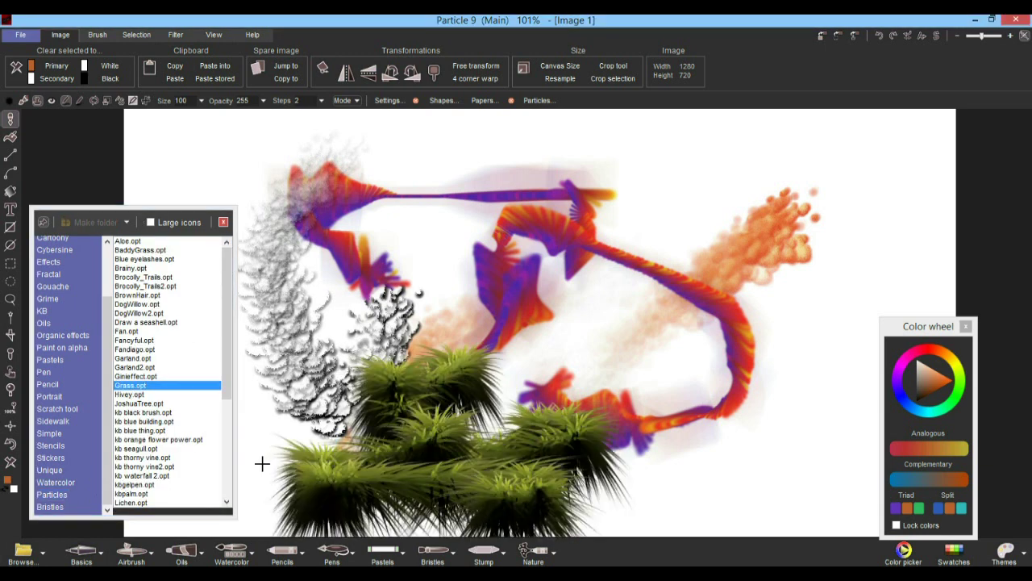
click(135, 448)
mouse_move(703, 251)
mouse_down()
mouse_move(665, 258)
mouse_move(686, 404)
mouse_move(443, 311)
mouse_move(458, 353)
mouse_move(381, 437)
mouse_up()
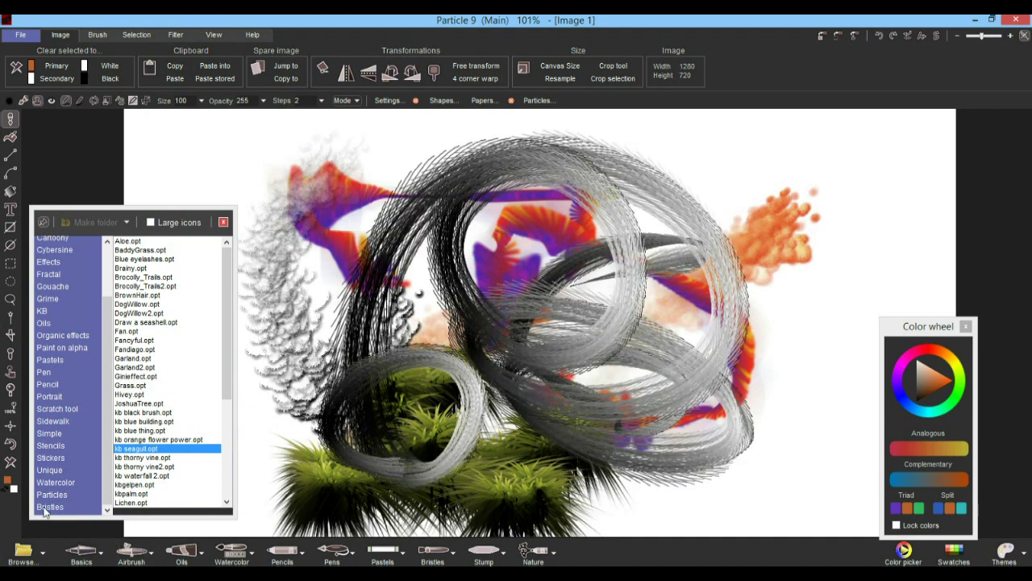
- Cover much of the canvas with broad orange strokes using the Square squirrely brush and Round thick and buttery bristle brushes
click(48, 506)
click(150, 358)
mouse_move(444, 436)
mouse_down()
mouse_move(709, 201)
mouse_move(806, 214)
mouse_up()
drag(516, 355, 754, 323)
drag(754, 410, 798, 488)
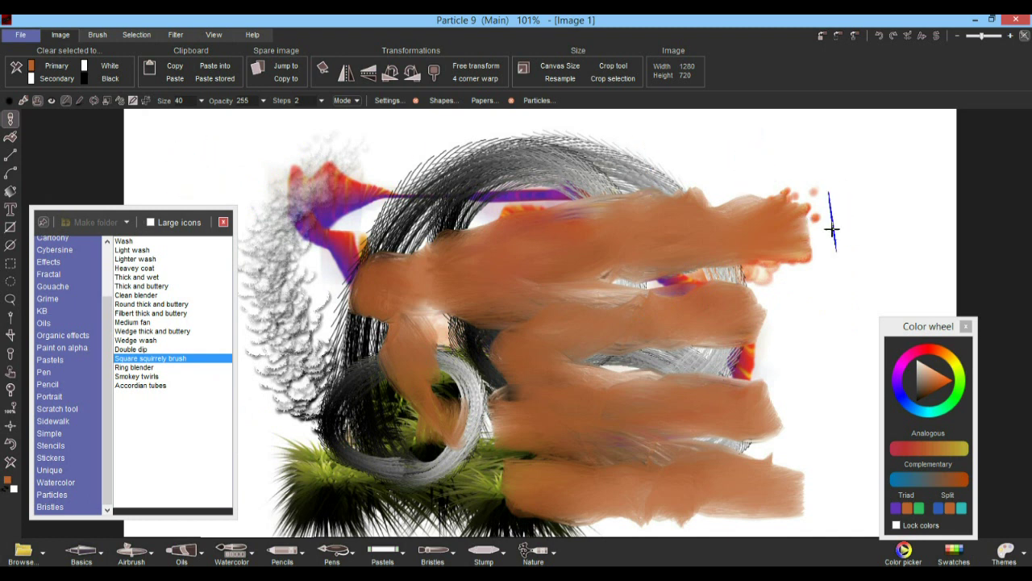
drag(471, 391, 831, 296)
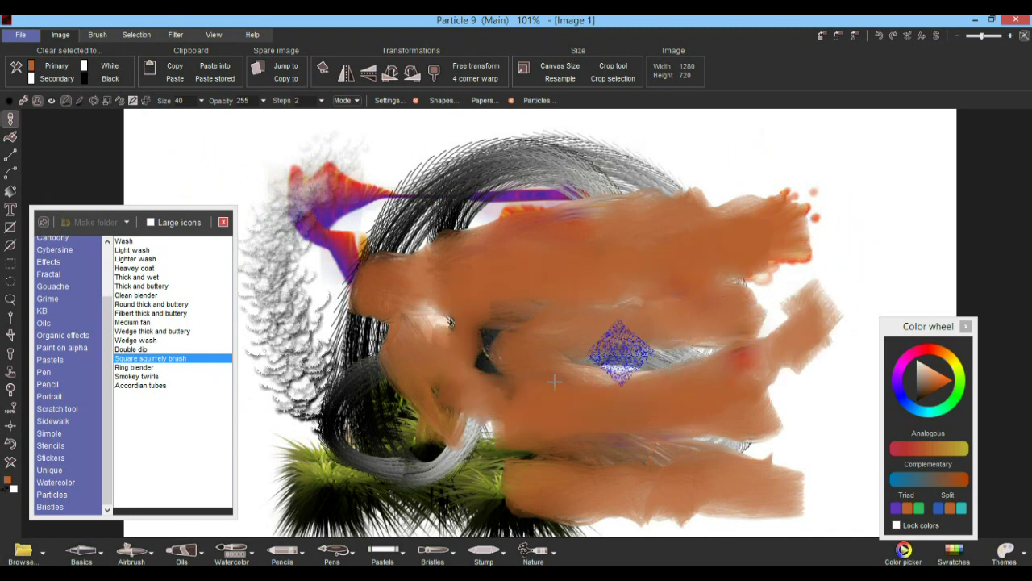
click(152, 304)
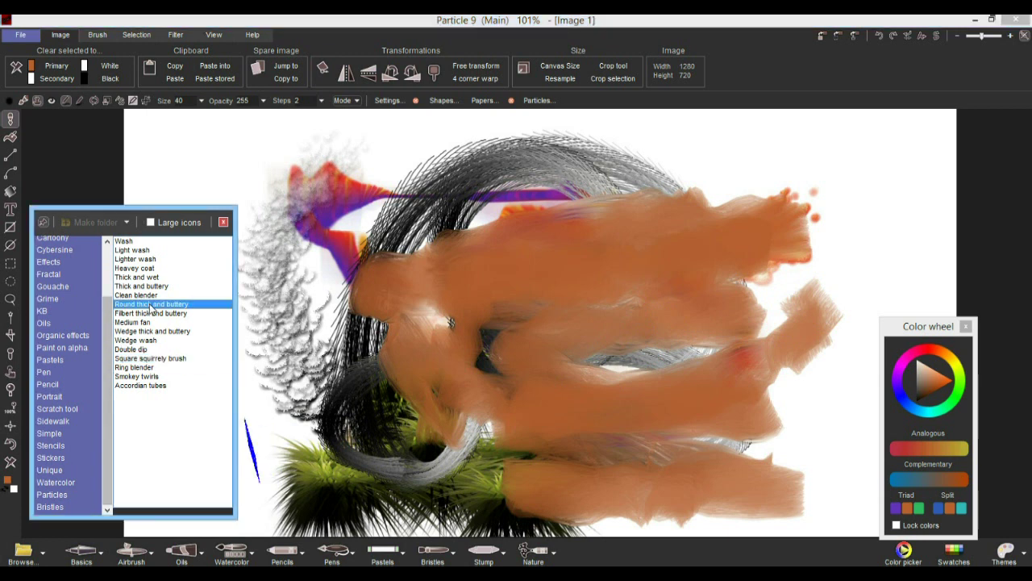
mouse_move(676, 321)
mouse_down()
mouse_move(710, 379)
mouse_move(694, 452)
mouse_move(162, 196)
mouse_move(525, 390)
mouse_move(484, 504)
mouse_up()
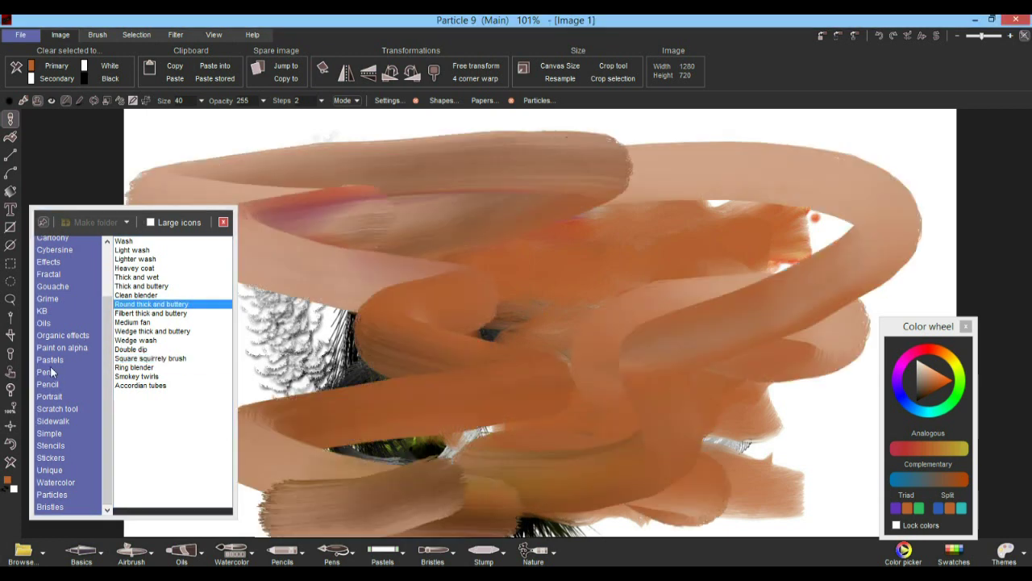
- Look into the Particles presets, close the preset browser, and paint a diagonal row of bare trees with the Trees particle brush
click(51, 494)
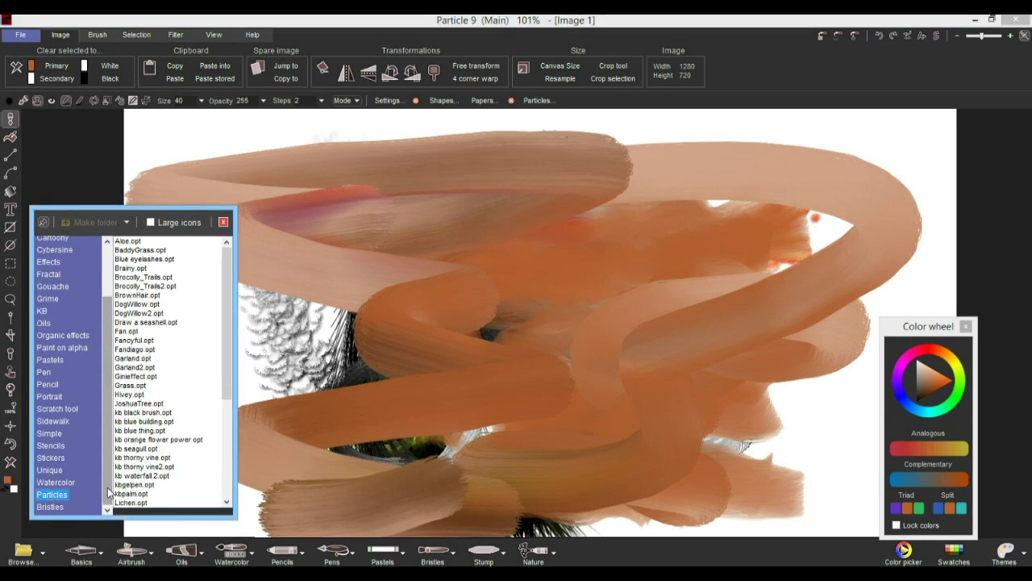
click(224, 222)
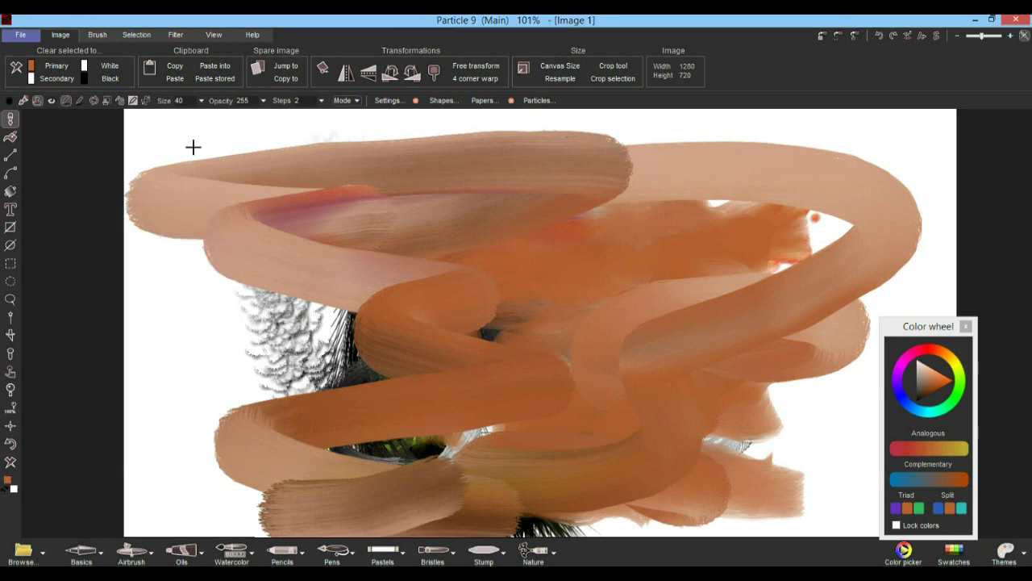
click(10, 119)
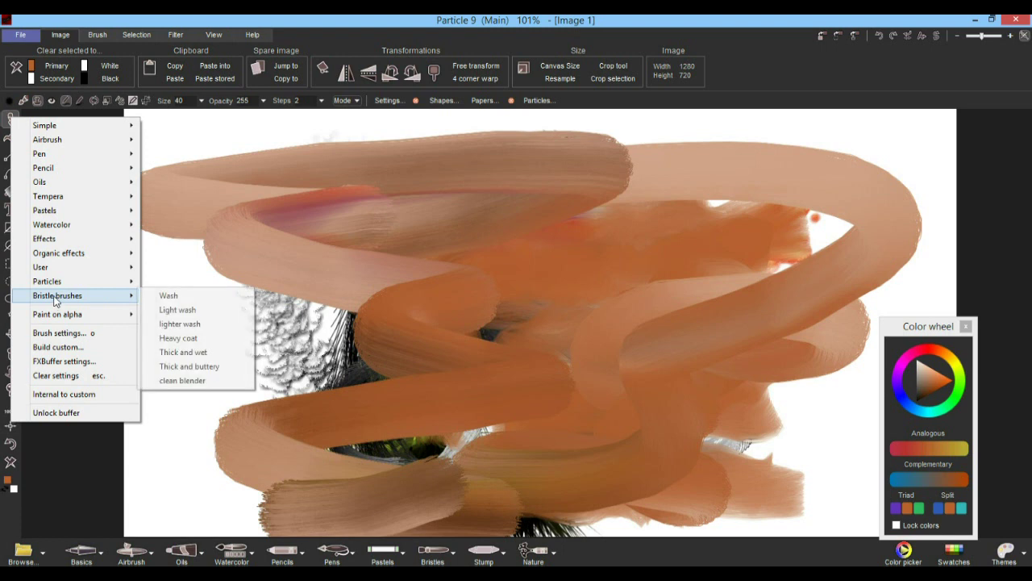
mouse_move(61, 285)
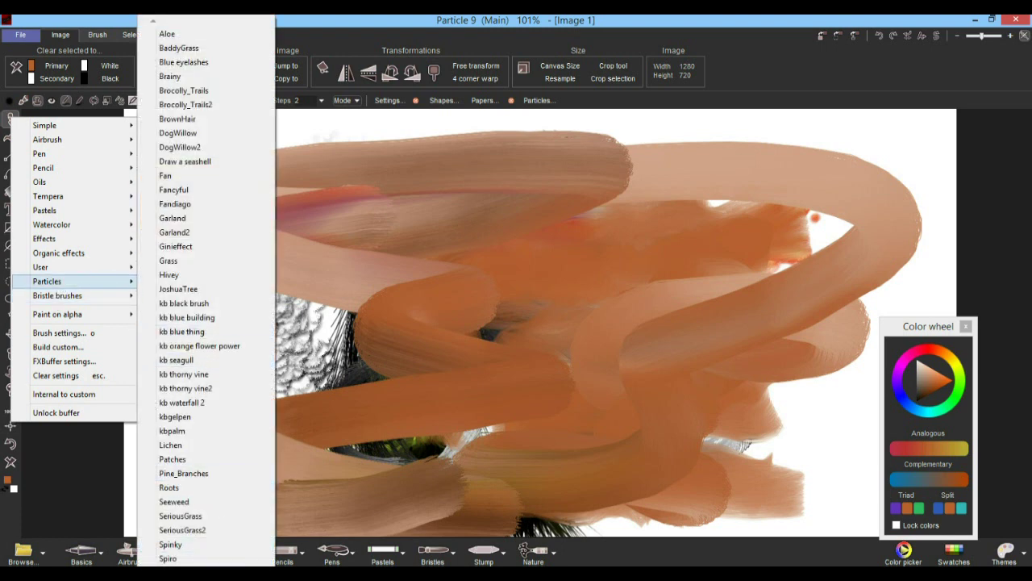
mouse_move(206, 566)
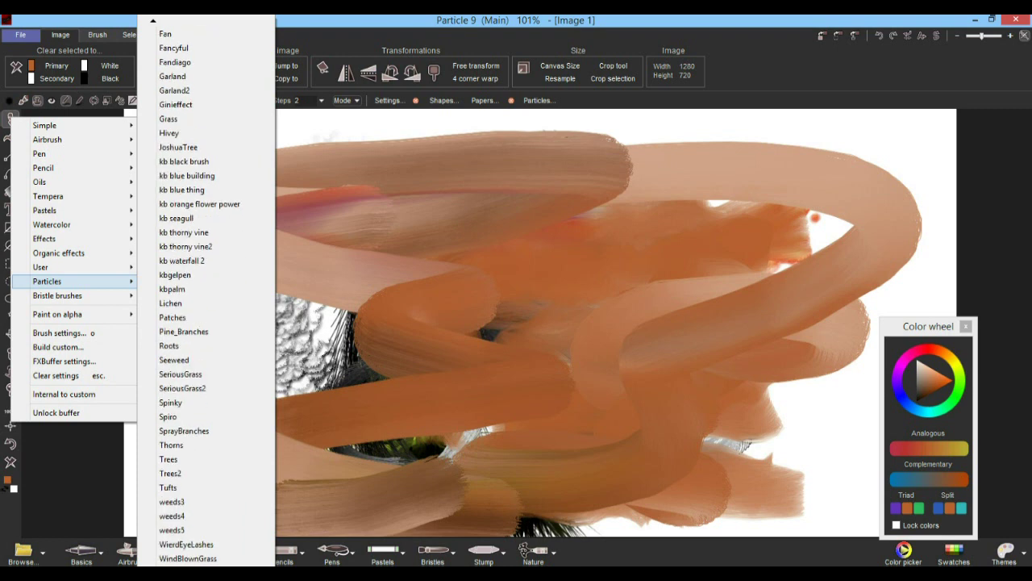
click(168, 459)
mouse_move(499, 404)
mouse_down()
mouse_move(710, 230)
mouse_move(352, 357)
mouse_move(306, 431)
mouse_up()
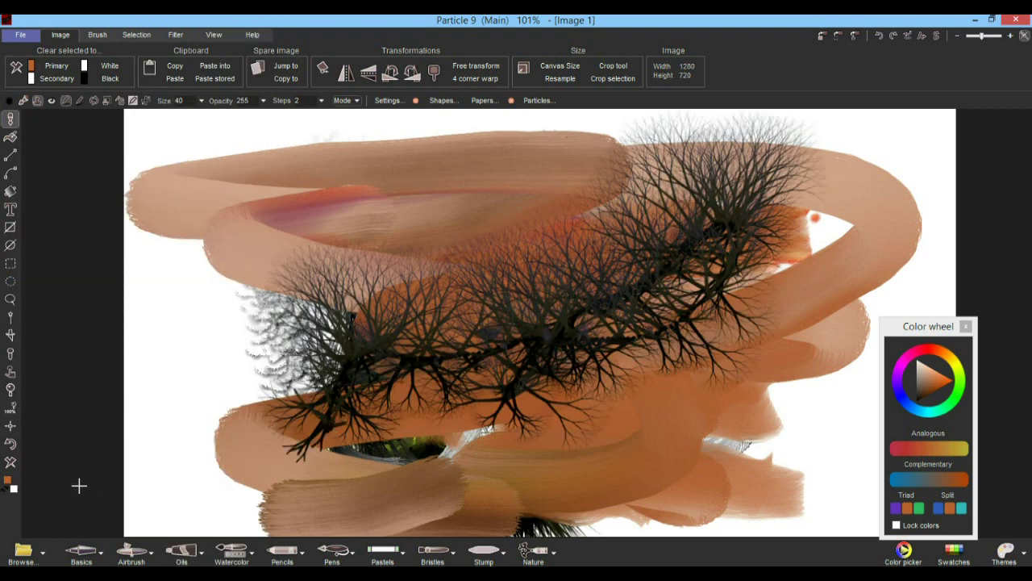
- Clear the canvas and paint a deep blue upper sky and grayish-blue lower sky with the Large cover oil brush
click(11, 462)
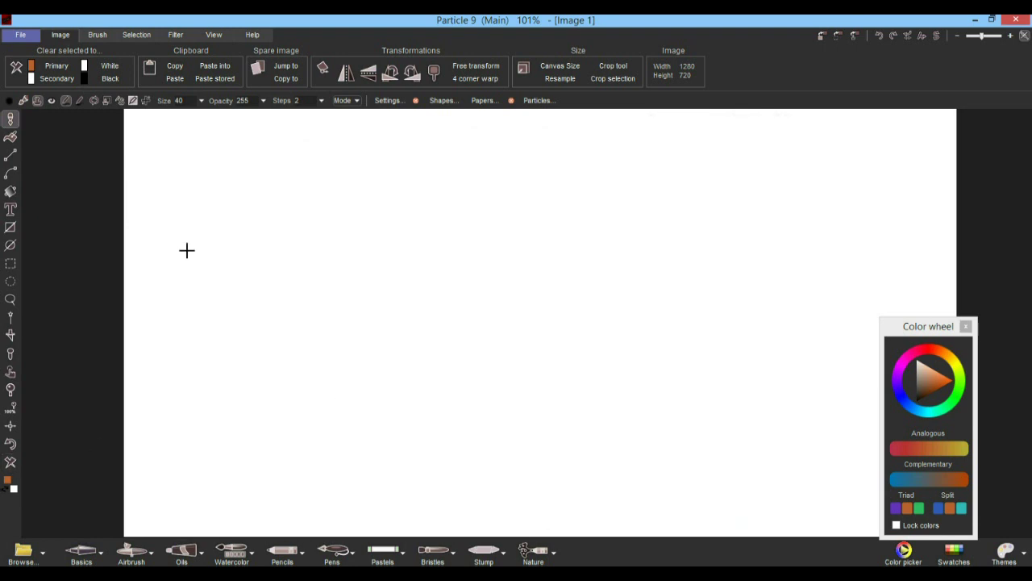
click(11, 120)
mouse_move(76, 185)
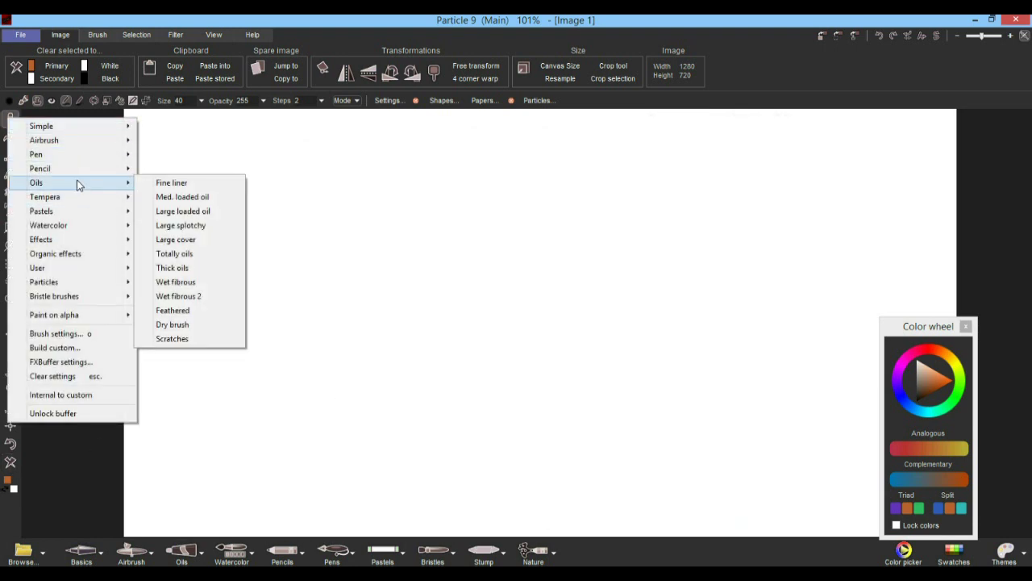
click(191, 241)
click(905, 405)
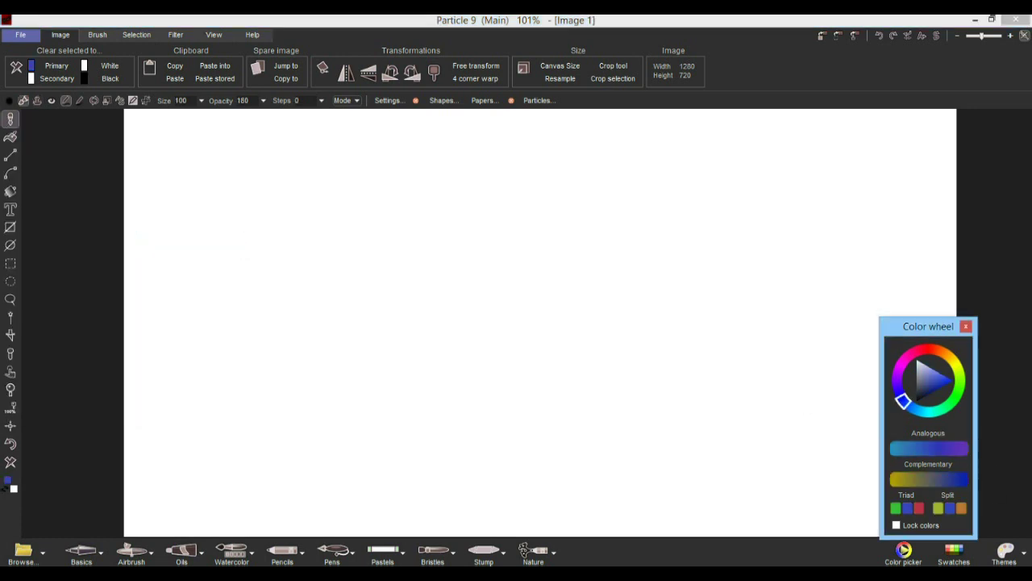
mouse_move(744, 154)
mouse_down()
mouse_move(258, 140)
mouse_move(958, 136)
mouse_move(634, 214)
mouse_move(879, 274)
mouse_up()
click(931, 372)
mouse_move(612, 258)
mouse_down()
mouse_move(331, 262)
mouse_move(579, 298)
mouse_move(811, 398)
mouse_move(838, 339)
mouse_move(710, 411)
mouse_up()
- Paint brown ground across the lower part of the canvas and switch the painting color to green
drag(920, 378, 949, 359)
click(932, 389)
mouse_move(629, 428)
mouse_down()
mouse_move(133, 379)
mouse_move(549, 452)
mouse_move(506, 530)
mouse_move(766, 524)
mouse_move(870, 492)
mouse_up()
drag(959, 401, 949, 410)
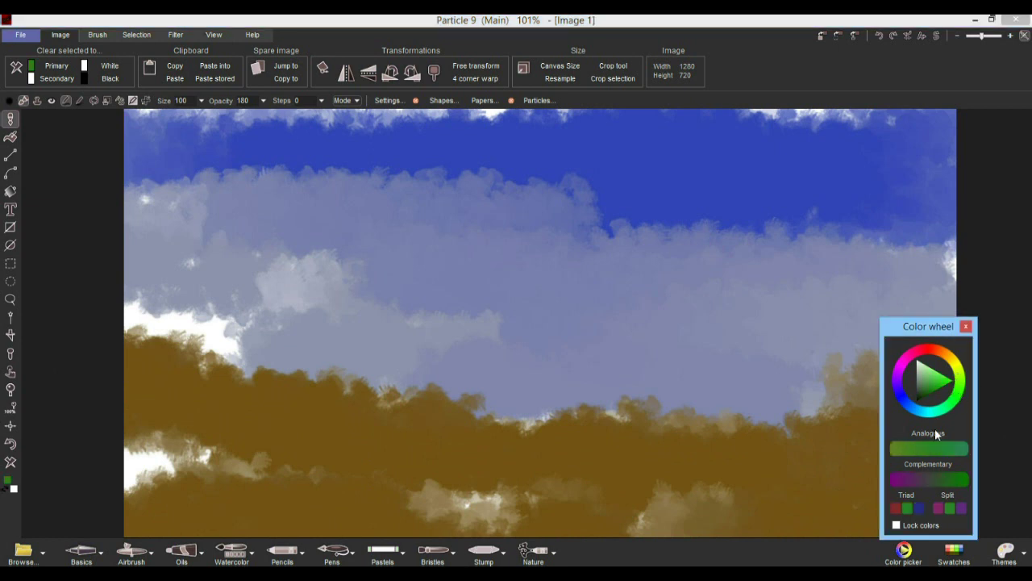
- Try green foliage strokes along the bottom and both sides of the landscape, and undo them
mouse_move(133, 451)
mouse_down()
mouse_move(242, 505)
mouse_move(358, 534)
mouse_move(871, 509)
mouse_up()
drag(877, 391, 798, 379)
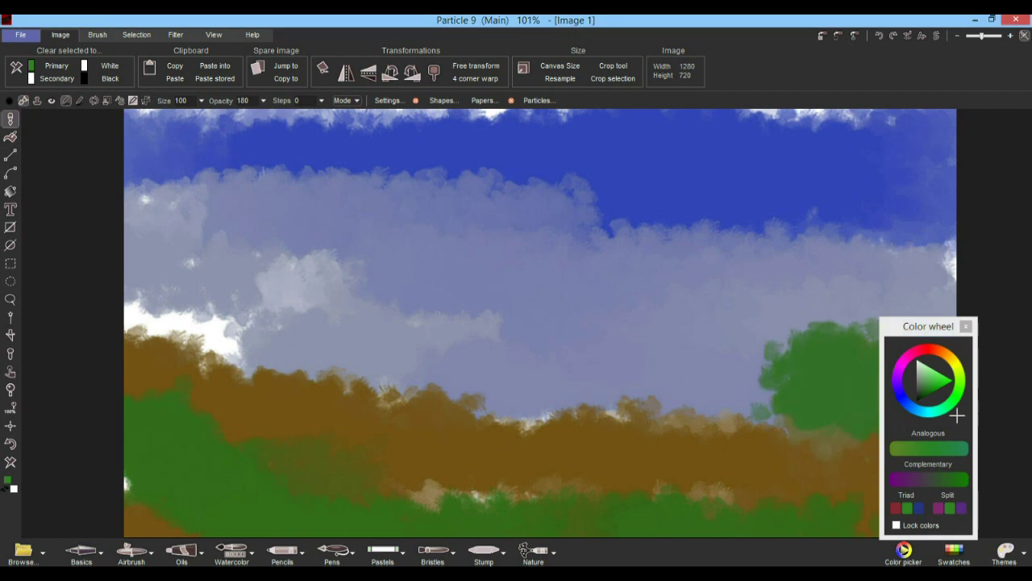
mouse_move(185, 354)
mouse_down()
mouse_move(327, 396)
mouse_move(419, 381)
mouse_up()
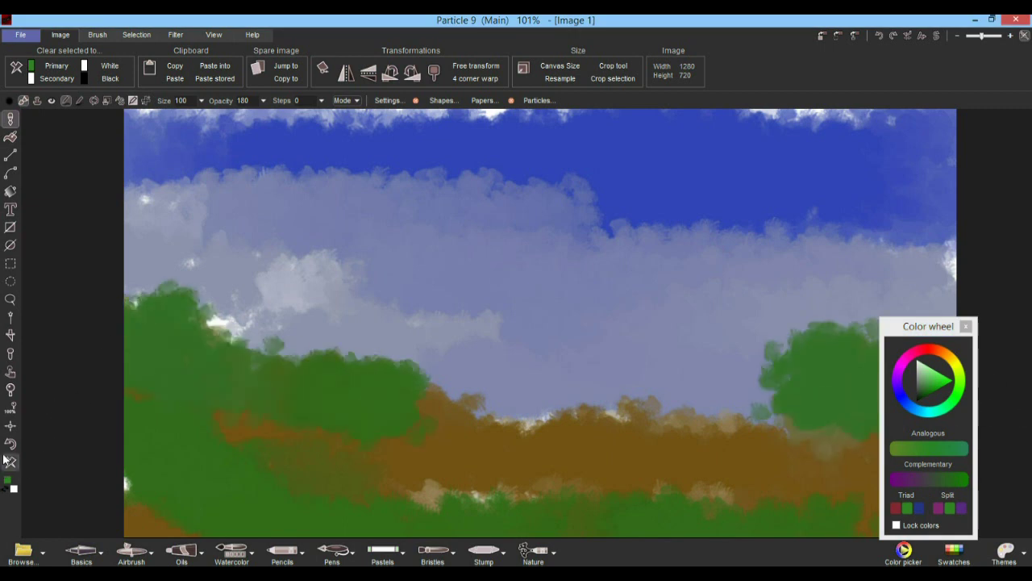
click(10, 444)
click(11, 446)
click(11, 446)
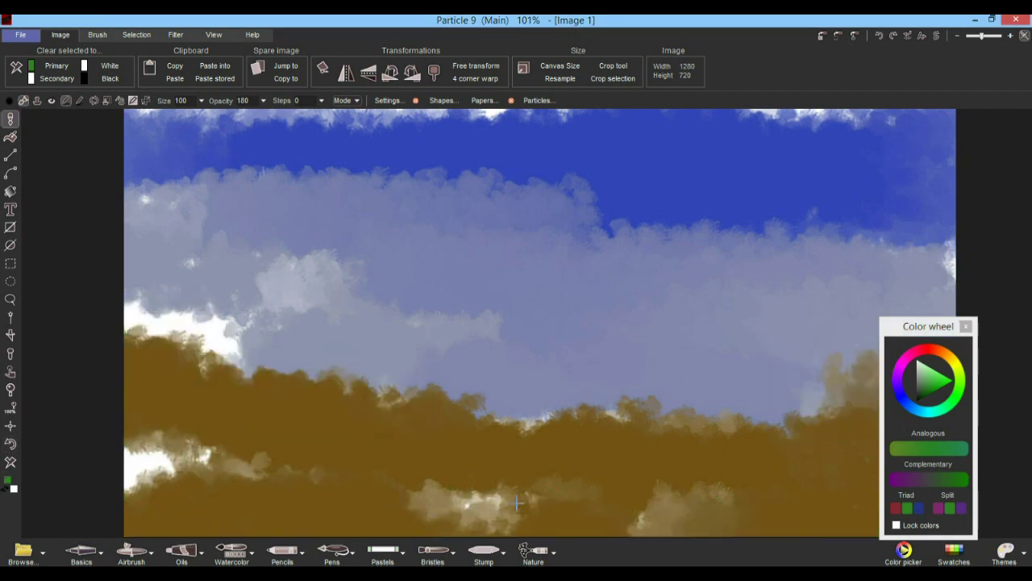
- Paint green grass along the bottom of the landscape and green bushes on its left and right edges
drag(519, 504, 81, 464)
mouse_move(554, 512)
mouse_down()
mouse_move(838, 516)
mouse_move(150, 520)
mouse_up()
mouse_move(227, 345)
mouse_down()
mouse_move(230, 355)
mouse_move(118, 327)
mouse_up()
mouse_move(821, 390)
mouse_down()
mouse_move(927, 306)
mouse_move(916, 335)
mouse_move(443, 385)
mouse_move(889, 318)
mouse_move(937, 323)
mouse_up()
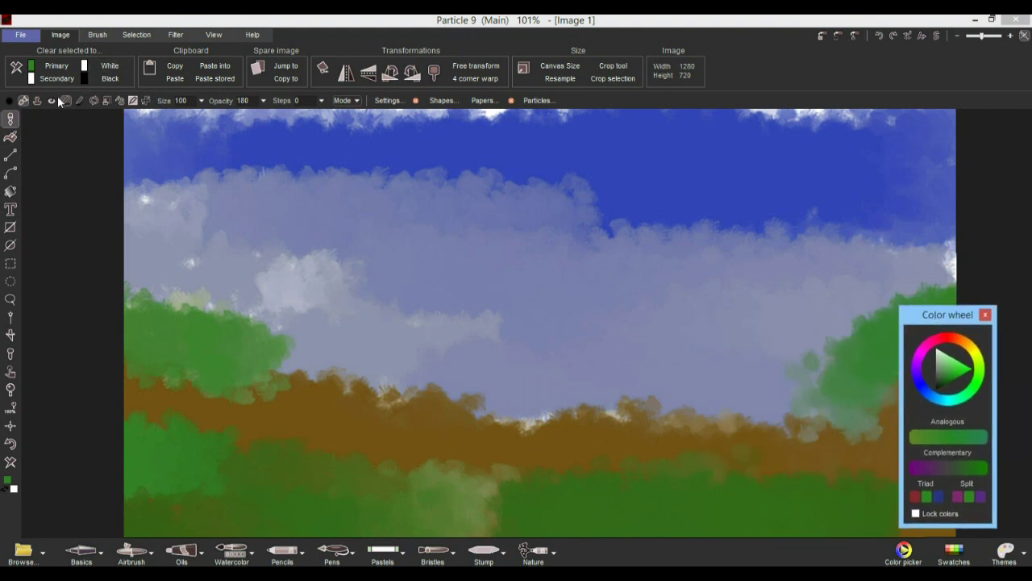
- Soften the whole landscape with a strong Gaussian blur using the Approximate algorithm
click(177, 35)
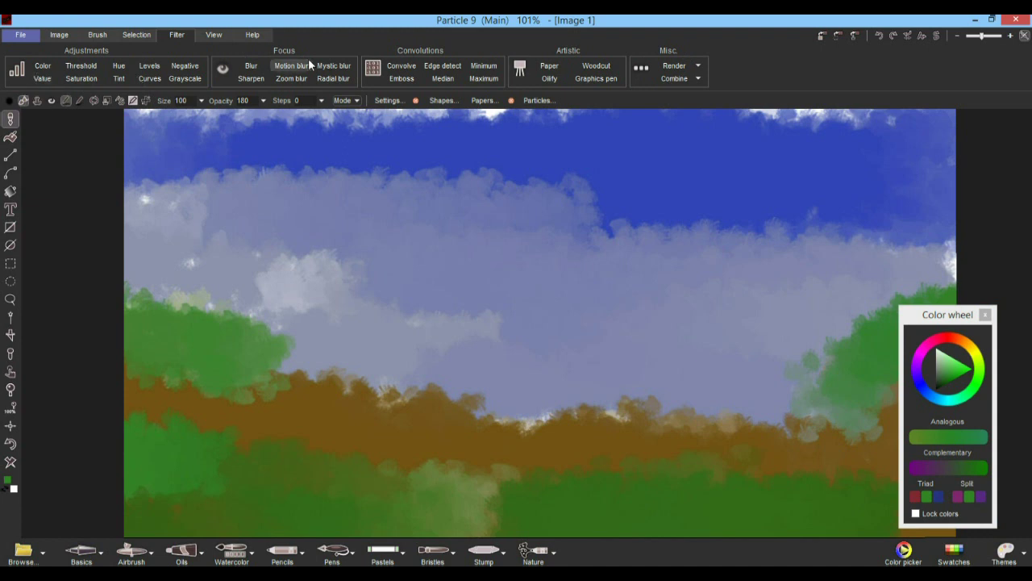
click(251, 66)
mouse_move(501, 262)
mouse_down()
mouse_move(558, 266)
mouse_move(449, 278)
mouse_move(517, 271)
mouse_up()
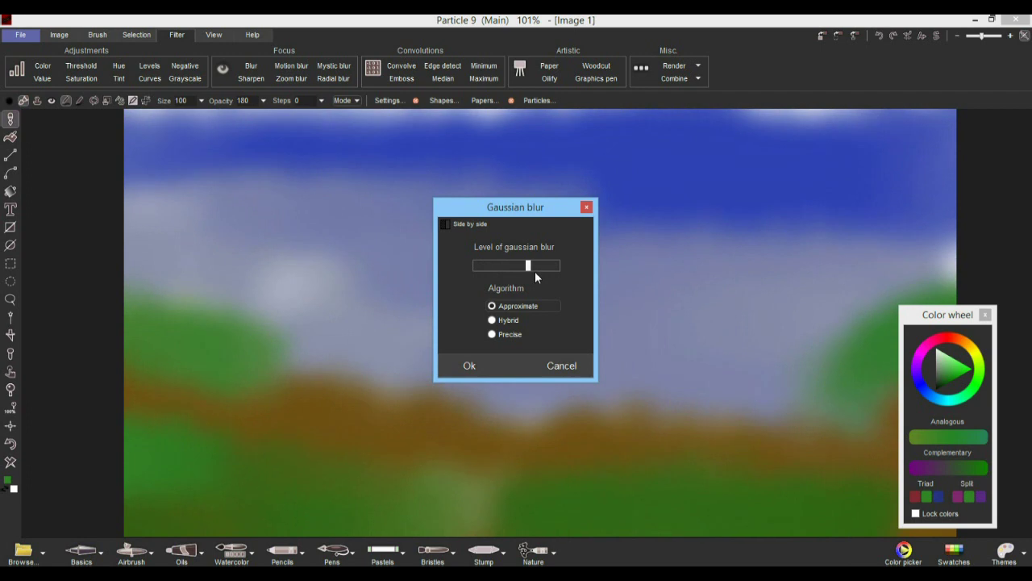
click(470, 365)
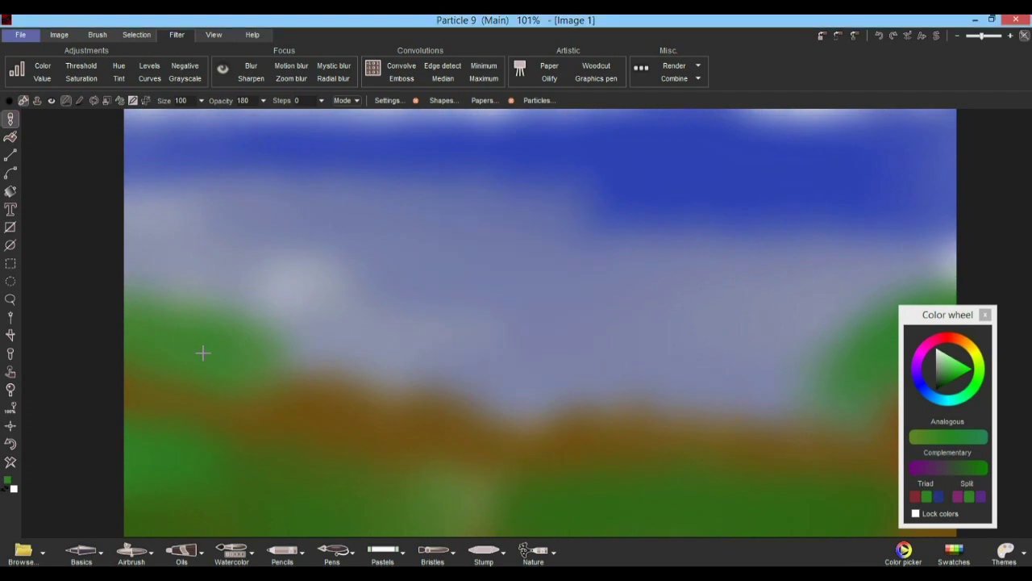
- Paint bare dark trees on the left, middle and right of the landscape with a tree particle brush
click(10, 120)
mouse_move(54, 129)
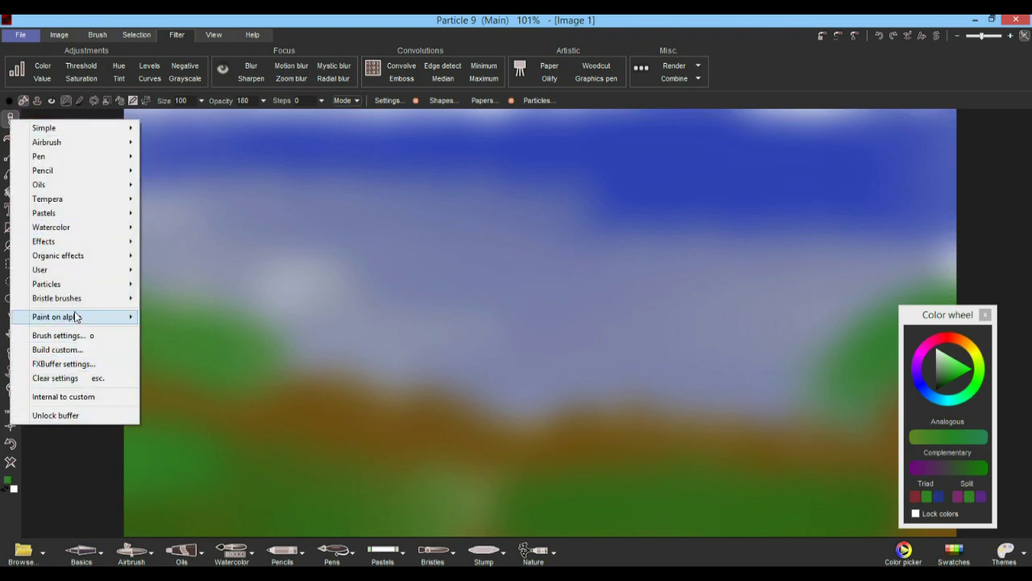
mouse_move(68, 303)
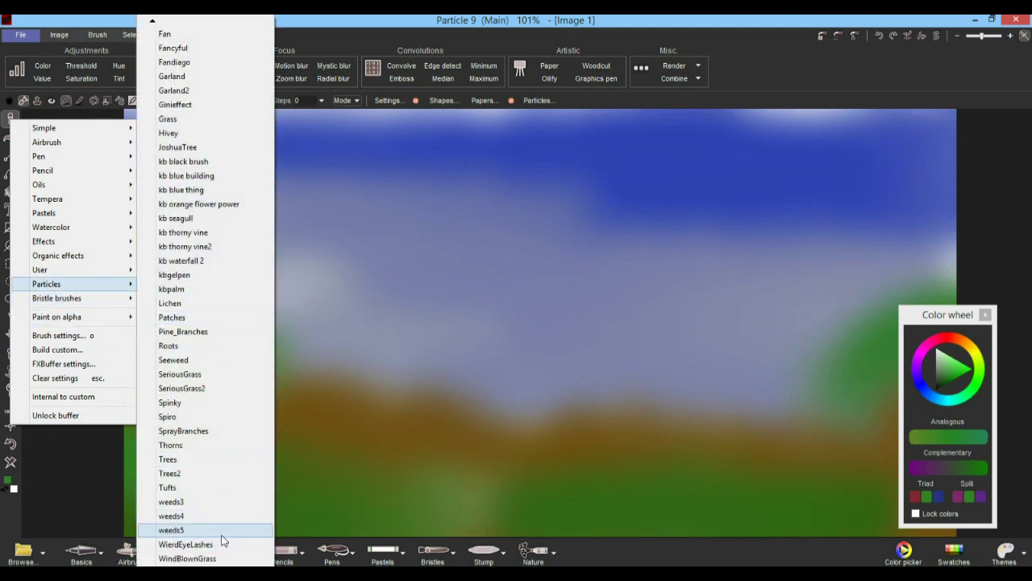
click(221, 531)
mouse_move(315, 383)
mouse_down()
mouse_move(282, 358)
mouse_move(418, 426)
mouse_up()
click(410, 392)
mouse_move(857, 358)
mouse_down()
mouse_move(825, 417)
mouse_move(774, 427)
mouse_up()
drag(542, 453, 617, 443)
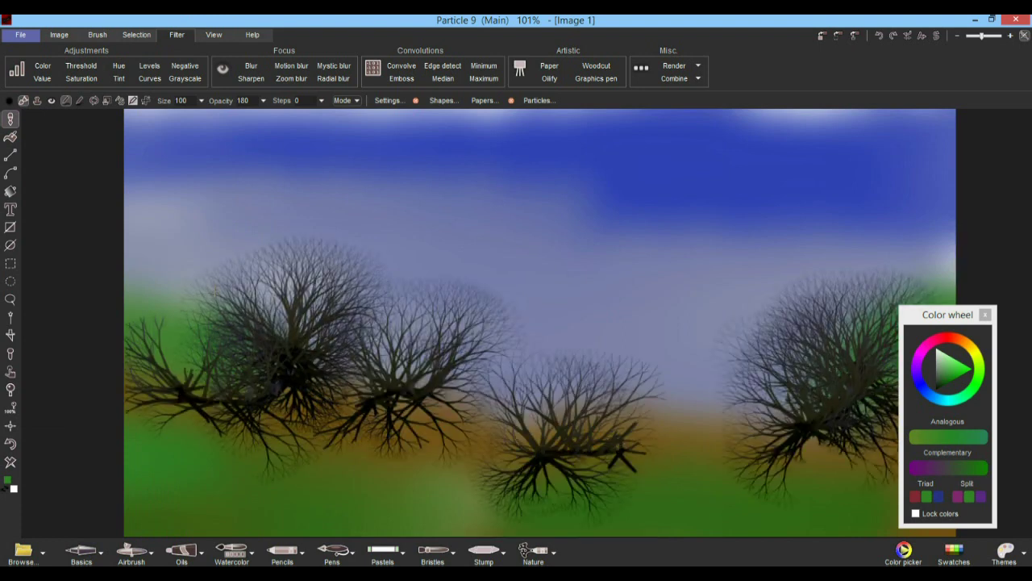
- Cover the ground and the tree bases with yellow-green grass using the SeriousGrass particle brush
click(9, 120)
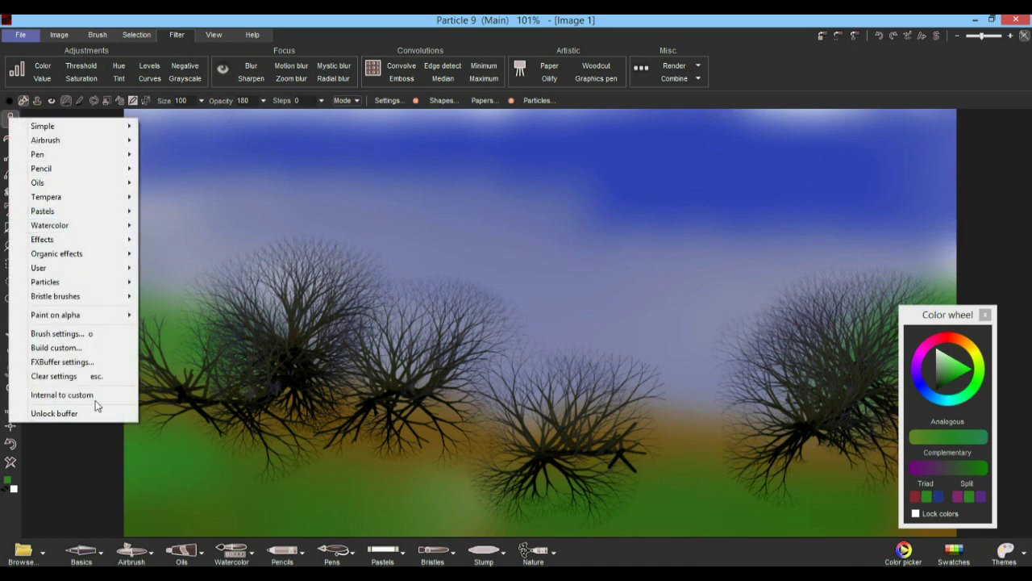
mouse_move(63, 301)
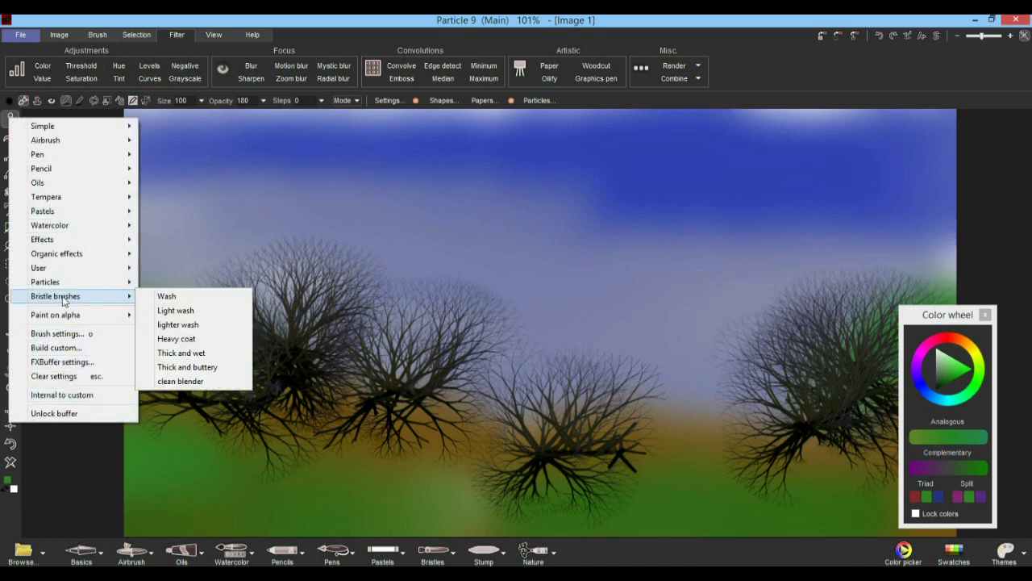
mouse_move(91, 281)
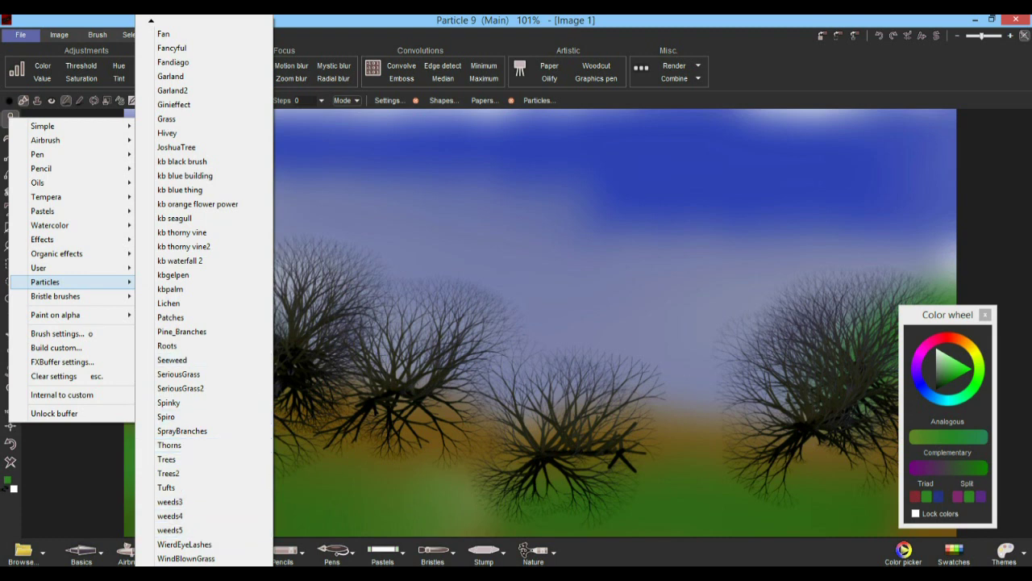
click(198, 376)
mouse_move(310, 477)
mouse_down()
mouse_move(240, 426)
mouse_move(129, 419)
mouse_move(339, 404)
mouse_move(118, 484)
mouse_move(338, 476)
mouse_move(604, 505)
mouse_move(500, 483)
mouse_move(887, 475)
mouse_move(879, 420)
mouse_move(825, 483)
mouse_move(691, 507)
mouse_move(806, 516)
mouse_move(871, 508)
mouse_up()
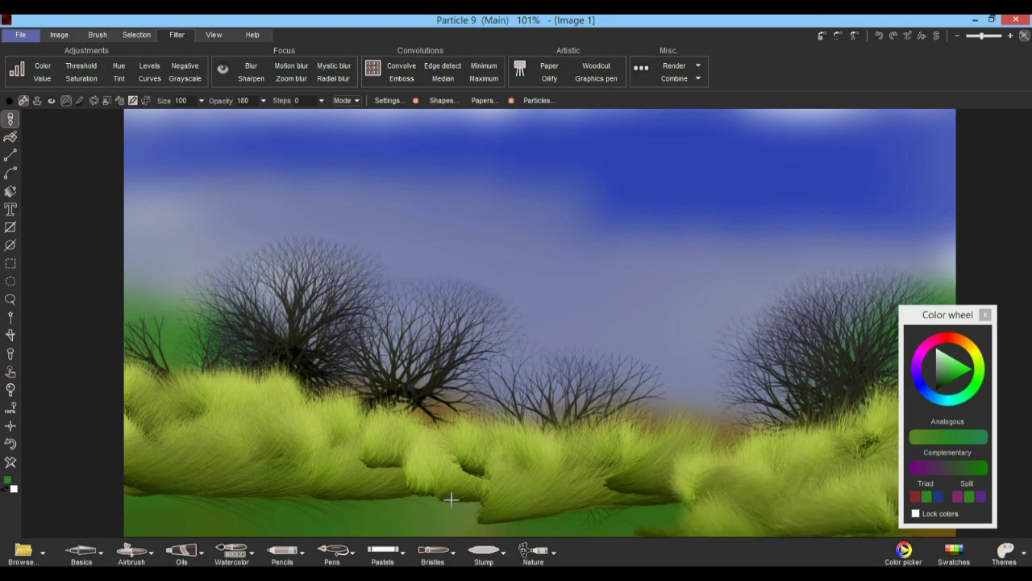
- Fill the foreground with spiky grass clumps using the Grass particle brush
click(11, 118)
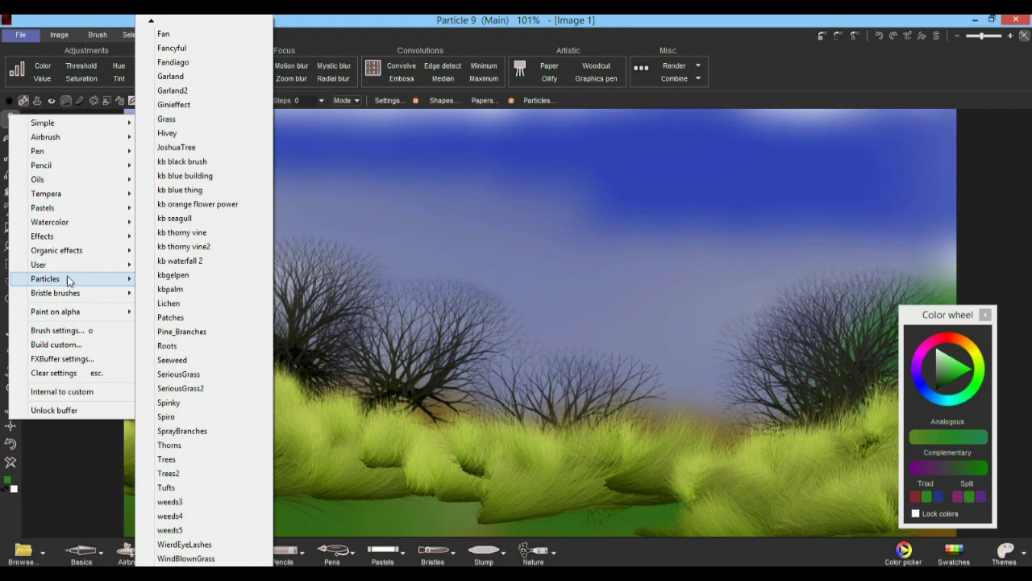
click(203, 119)
mouse_move(311, 506)
mouse_down()
mouse_move(274, 488)
mouse_move(121, 484)
mouse_move(376, 513)
mouse_move(269, 525)
mouse_move(411, 508)
mouse_move(427, 534)
mouse_move(688, 516)
mouse_move(887, 484)
mouse_move(871, 495)
mouse_move(710, 492)
mouse_move(316, 522)
mouse_move(161, 516)
mouse_move(474, 532)
mouse_move(927, 533)
mouse_up()
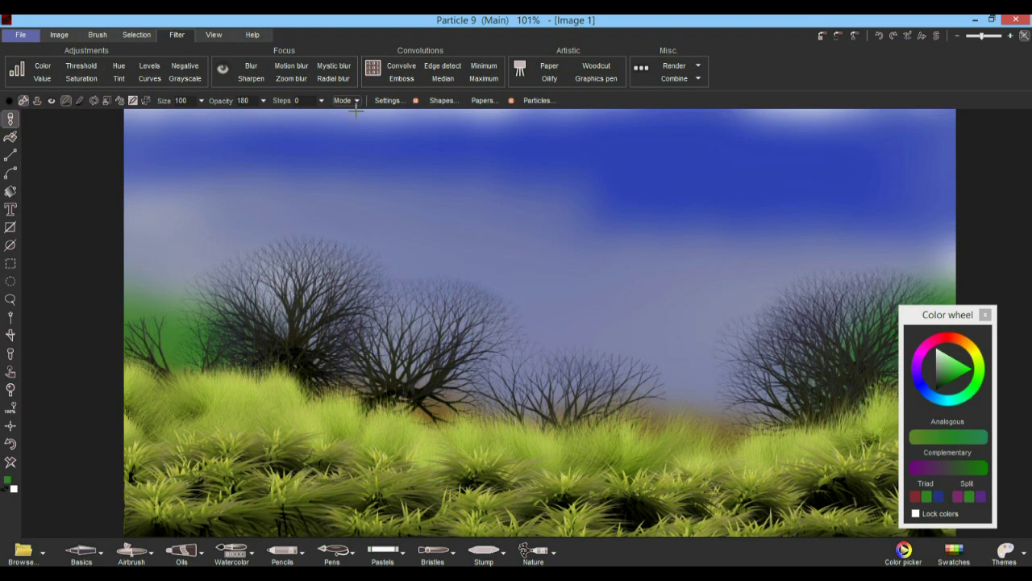
- Open the brush settings and place them over the left edge of the canvas
click(11, 119)
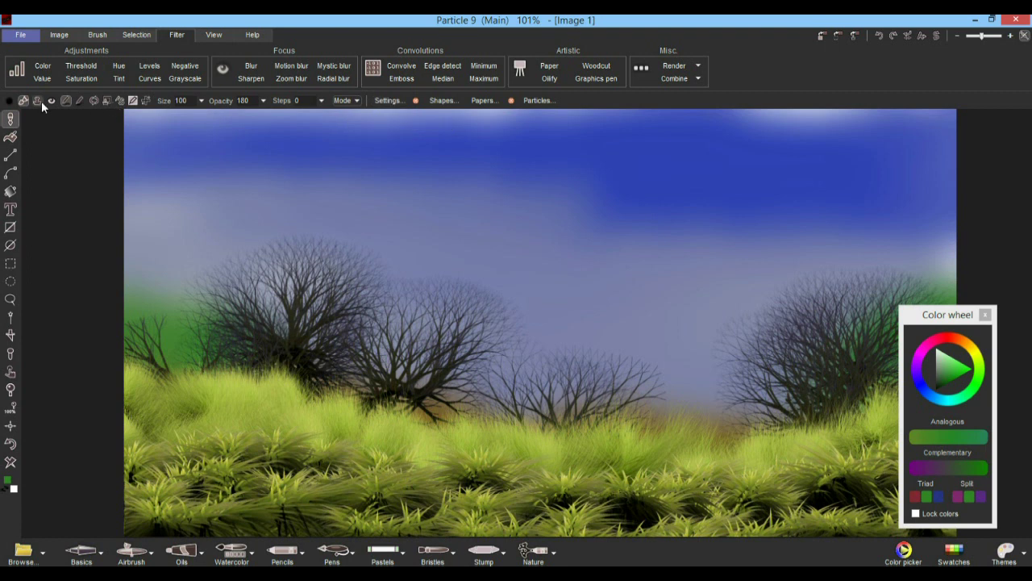
click(12, 137)
click(11, 124)
click(390, 101)
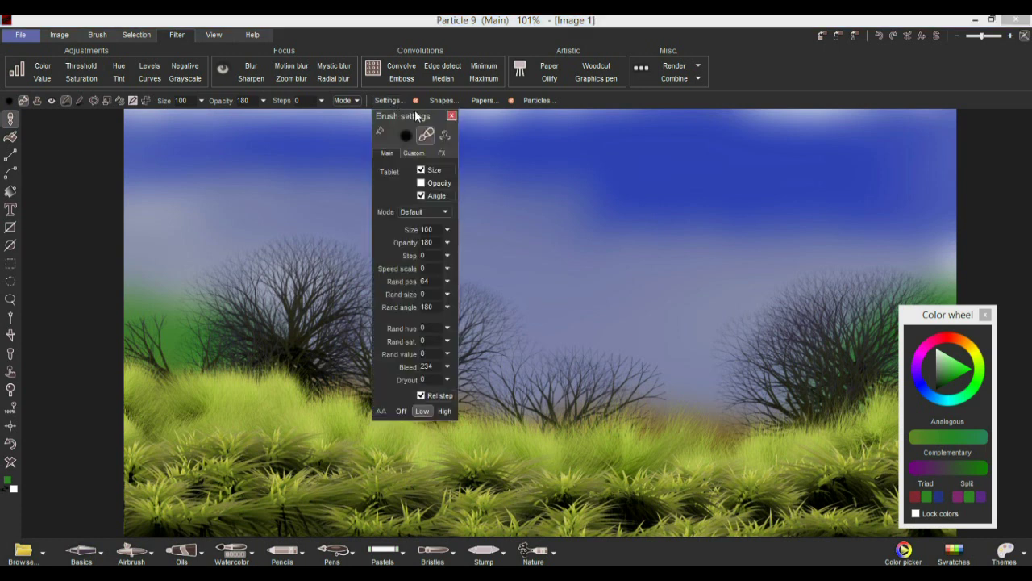
mouse_move(405, 113)
mouse_down()
mouse_move(116, 168)
mouse_move(113, 146)
mouse_up()
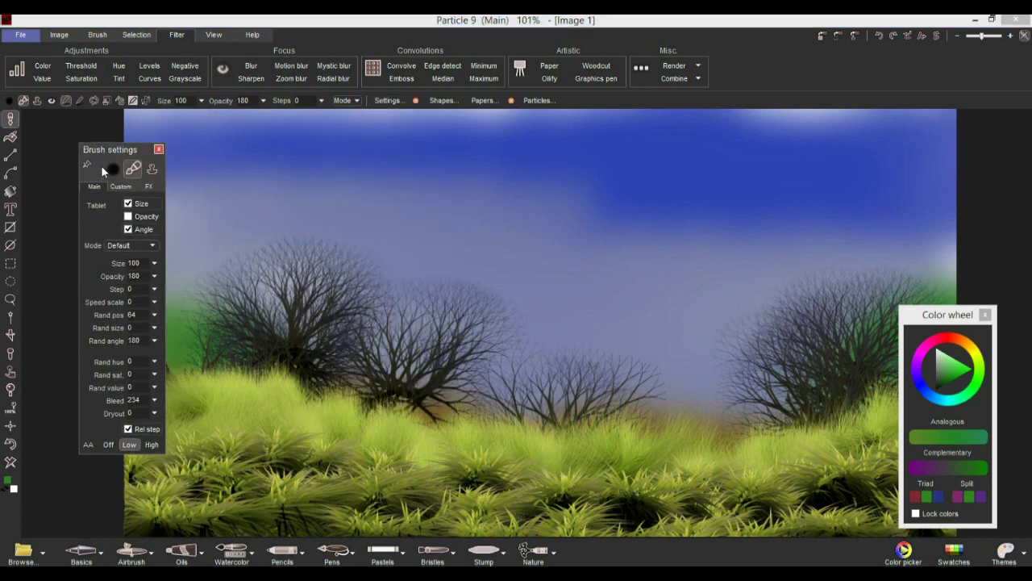
- Switch through the brush types to the stamp type, paint a test stroke over the left trees, and undo that stroke
click(114, 167)
click(136, 168)
click(154, 171)
mouse_move(206, 213)
mouse_down()
mouse_move(349, 263)
mouse_move(384, 335)
mouse_up()
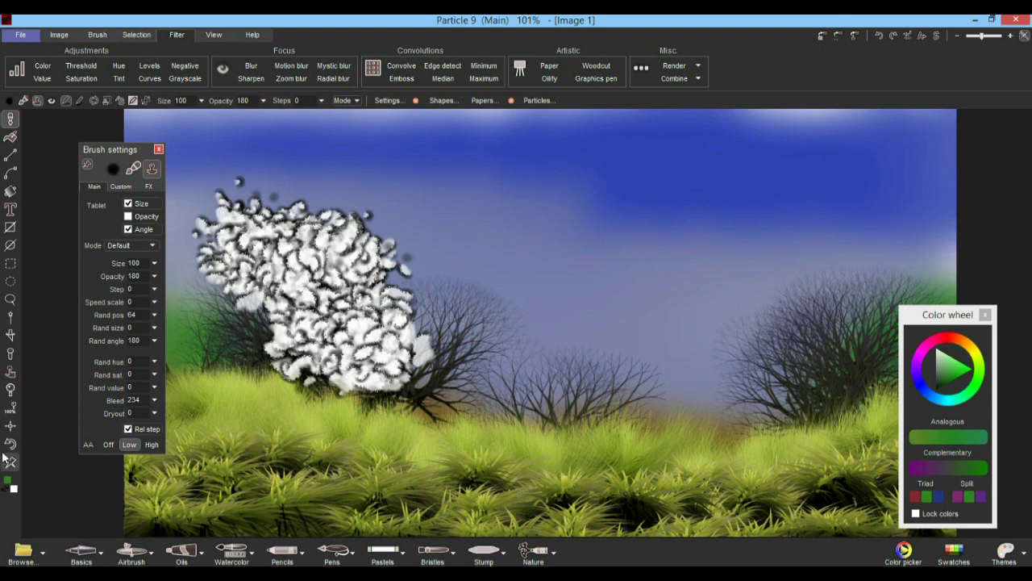
key(ctrl+z)
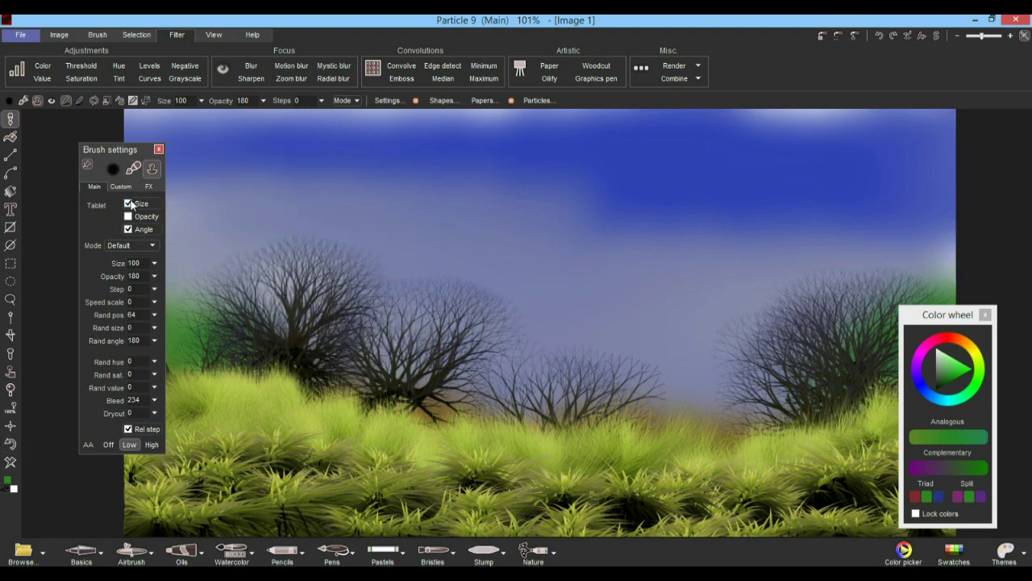
- Open the particle settings beside the brush settings and enable particles
click(538, 102)
mouse_move(494, 123)
mouse_down()
mouse_move(442, 139)
mouse_move(244, 142)
mouse_up()
click(197, 169)
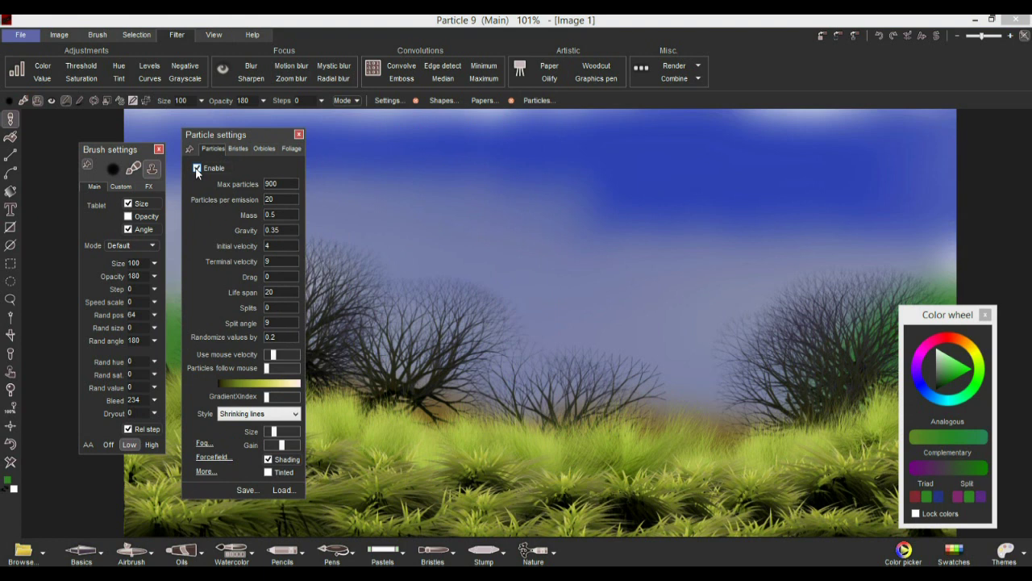
- Load the Blue eyelashes.opt particle preset and paint fine blades over the foreground grass
click(294, 491)
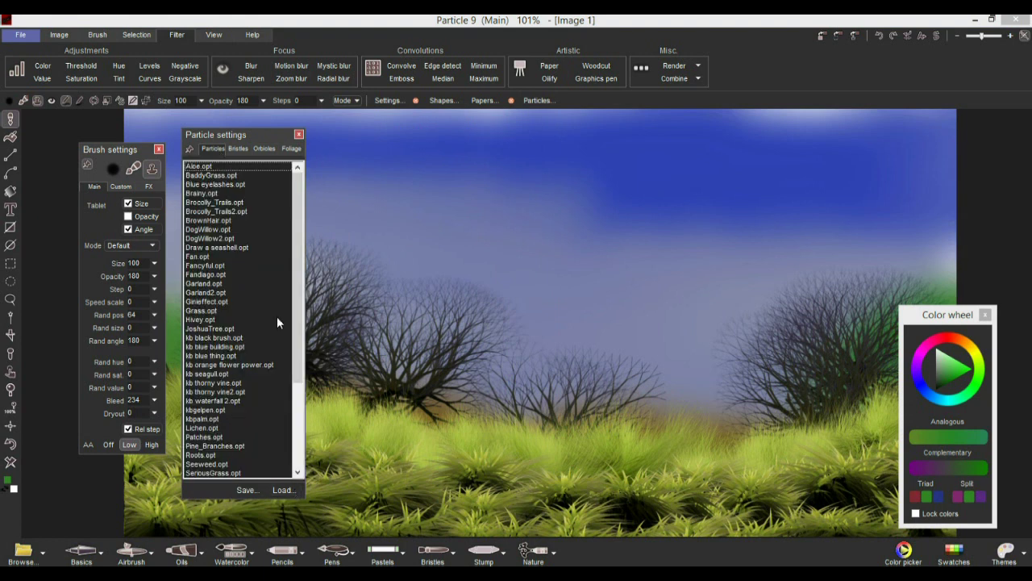
click(233, 183)
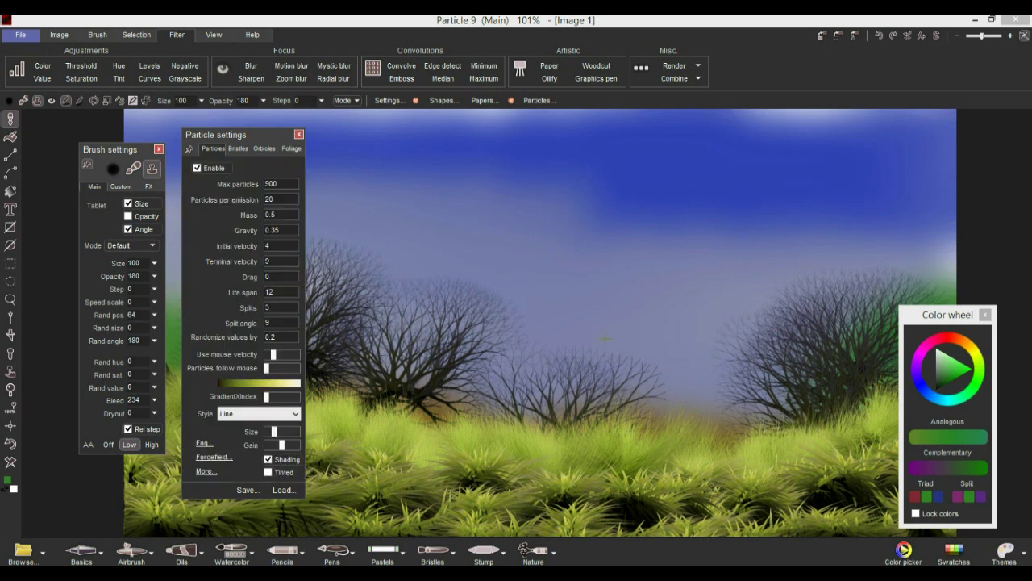
mouse_move(699, 481)
mouse_down()
mouse_move(661, 530)
mouse_move(484, 532)
mouse_move(495, 511)
mouse_move(559, 538)
mouse_move(376, 547)
mouse_move(593, 549)
mouse_move(720, 532)
mouse_up()
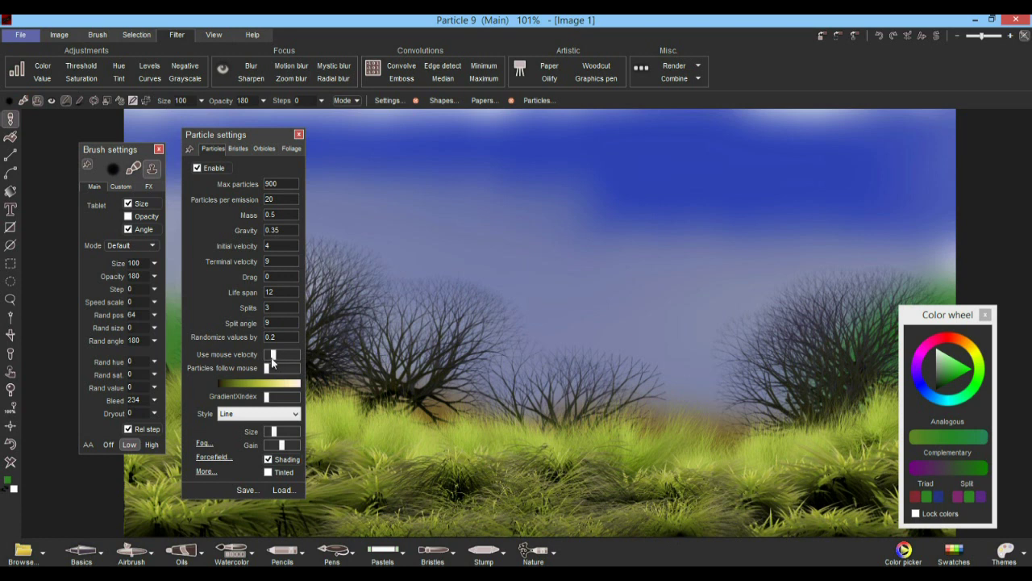
- Set the particles' initial velocity to 9 and paint tall grass blades across the right half of the foreground
click(292, 246)
mouse_move(688, 506)
mouse_down()
mouse_move(654, 512)
mouse_move(679, 532)
mouse_move(834, 498)
mouse_up()
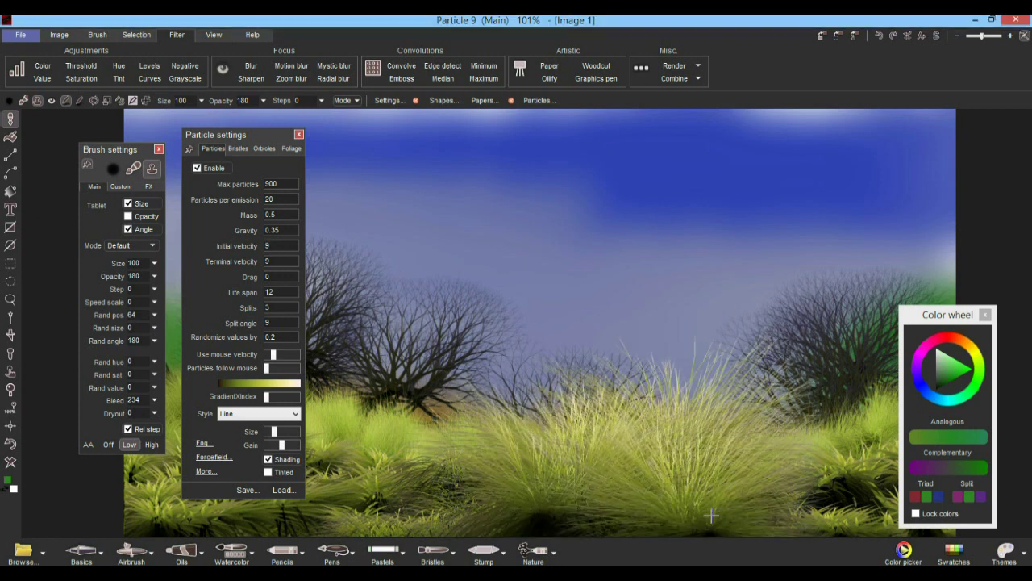
- Switch the particle style to Shrinking lines, reduce the particle size, and paint grass across the middle foreground
click(280, 434)
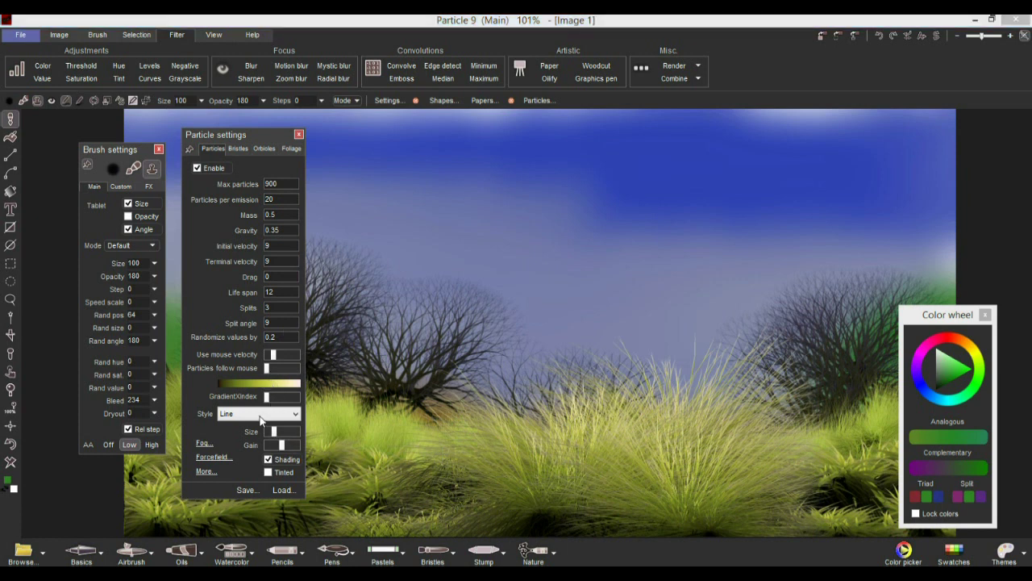
click(260, 416)
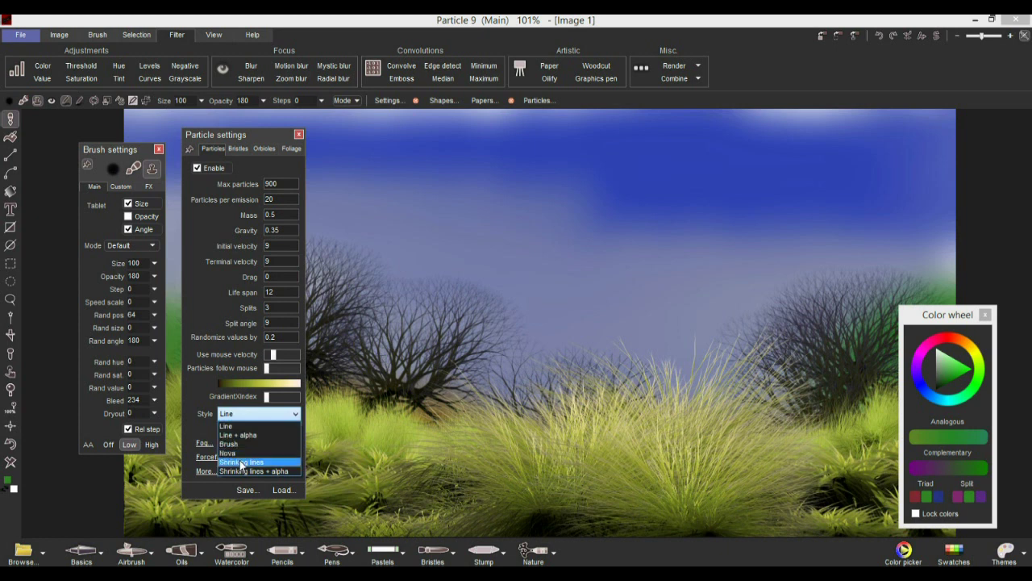
click(240, 462)
click(271, 434)
mouse_move(399, 508)
mouse_down()
mouse_move(467, 539)
mouse_move(648, 507)
mouse_up()
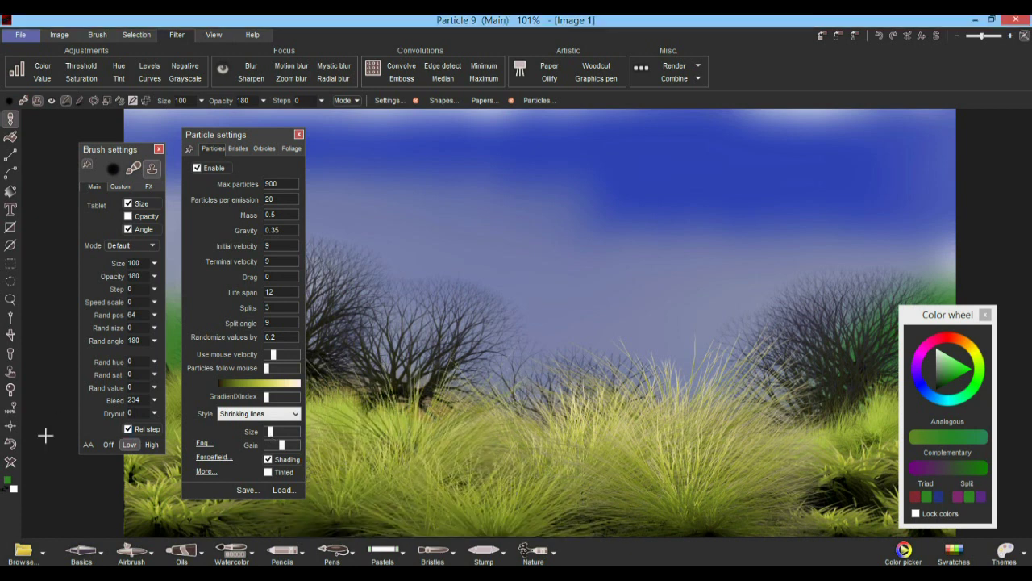
- Undo the last two grass strokes and repaint fine grass along the lower edge of the foreground
key(ctrl+z)
key(ctrl+z)
mouse_move(874, 497)
mouse_down()
mouse_move(798, 516)
mouse_move(674, 500)
mouse_up()
mouse_move(353, 521)
mouse_down()
mouse_move(153, 520)
mouse_move(351, 524)
mouse_up()
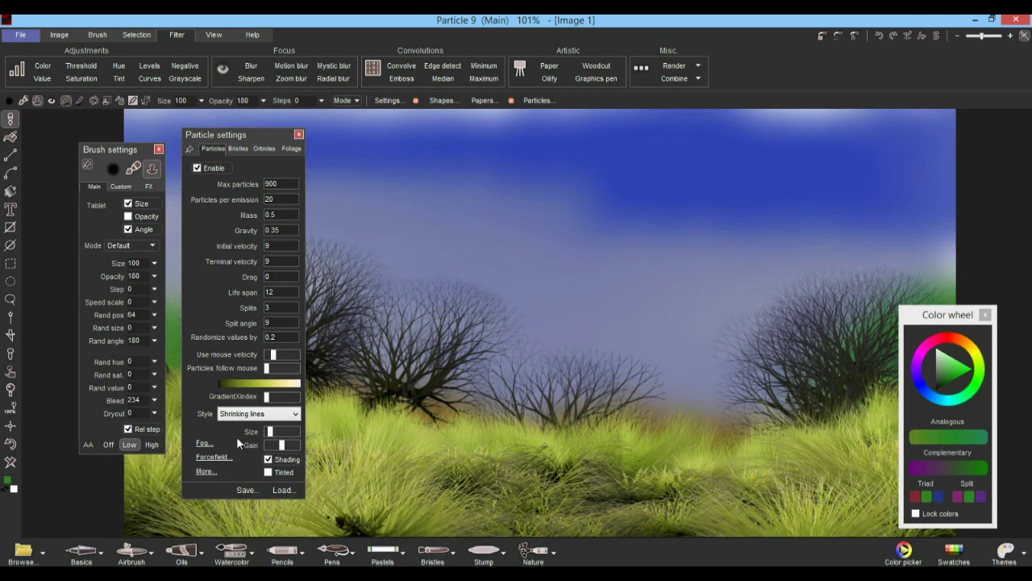
- Raise the GradientXIndex to a darker gradient and paint darker grass tufts over the left and middle foreground
drag(275, 403, 278, 403)
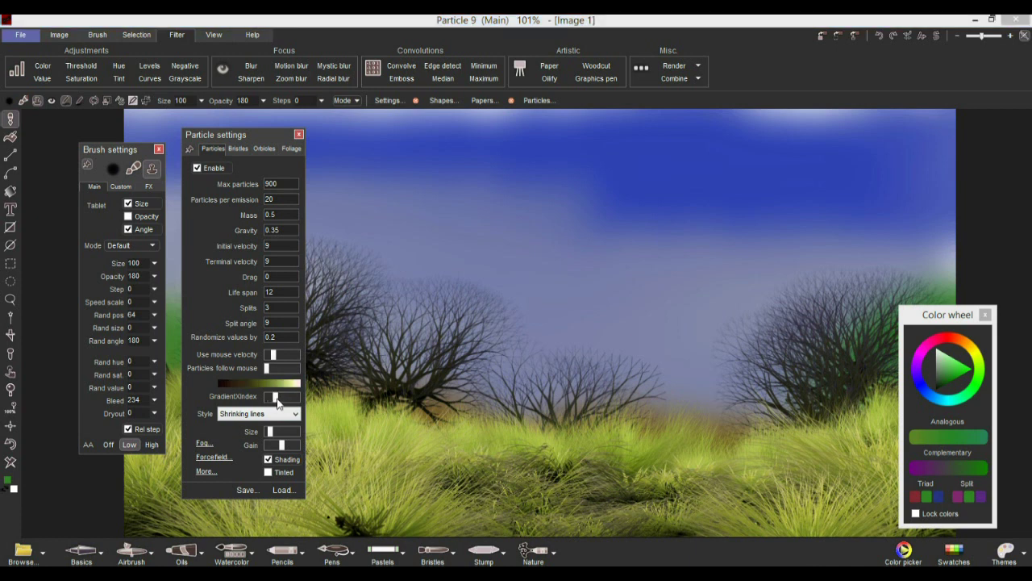
mouse_move(424, 507)
mouse_down()
mouse_move(338, 516)
mouse_move(553, 516)
mouse_move(363, 528)
mouse_up()
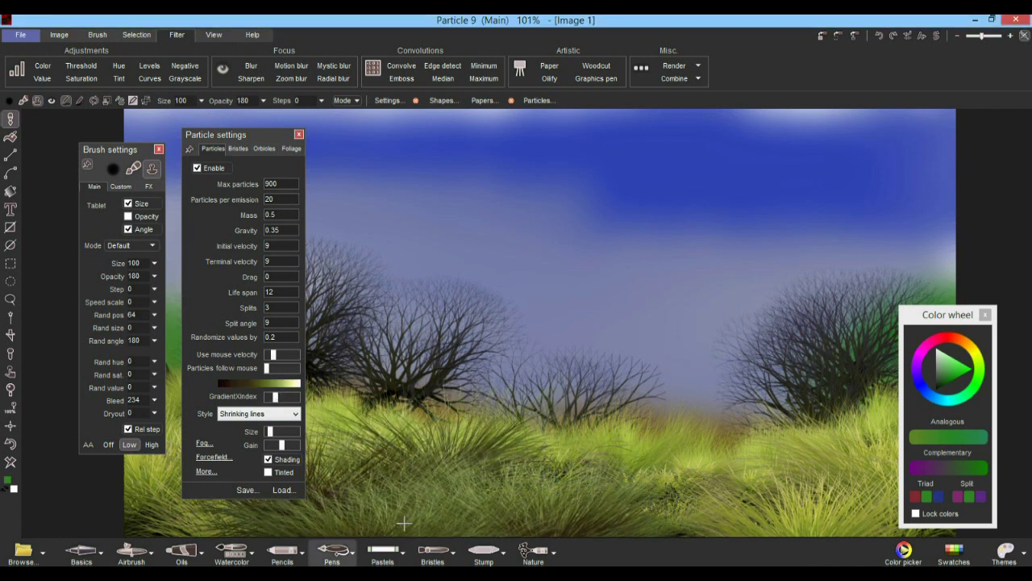
scroll(794, 337, up, 1)
scroll(703, 369, down, 2)
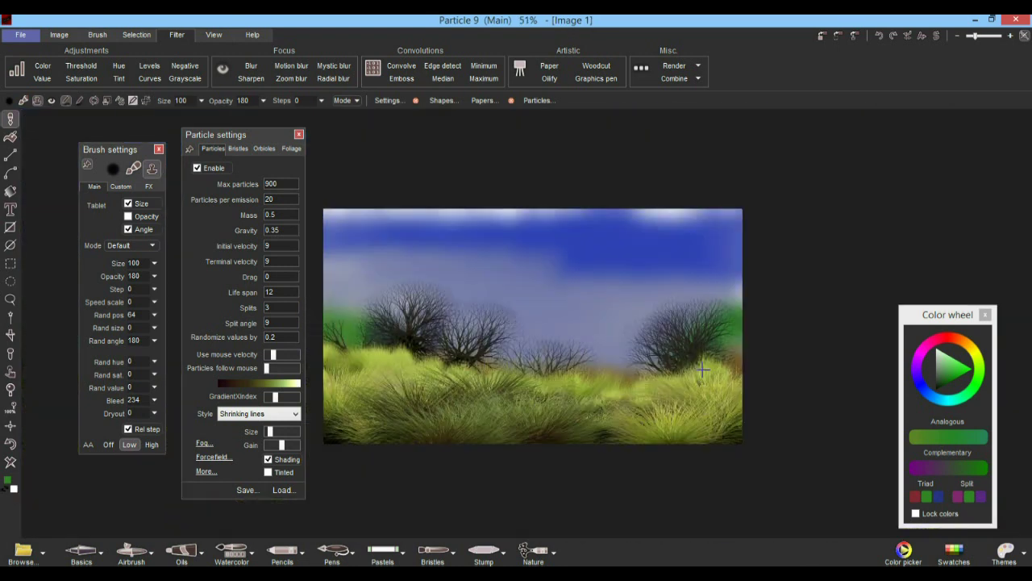
scroll(703, 369, up, 2)
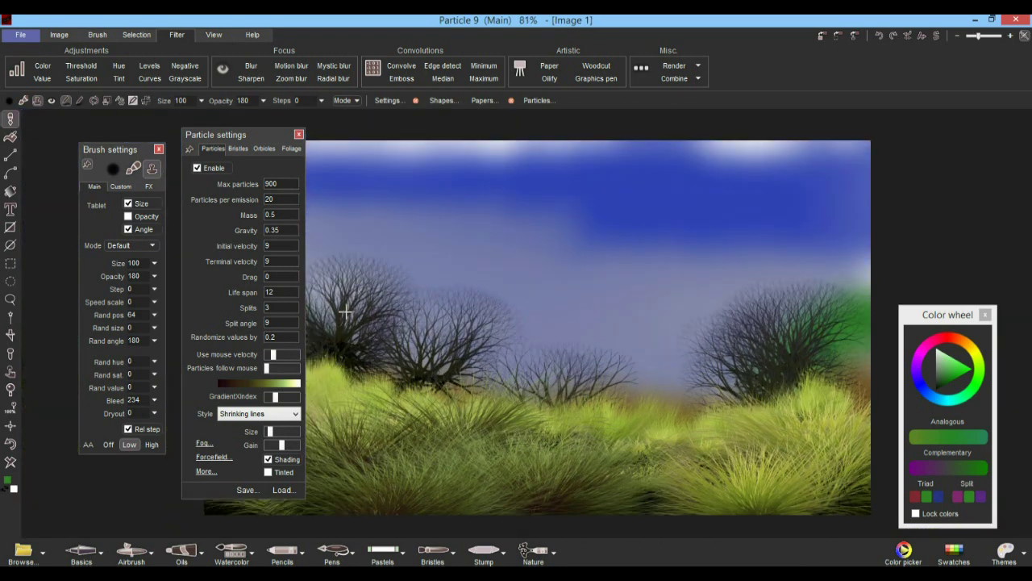
- Check the bristle settings, paint a winding test stroke over the landscape with the ring-shaped orbicle, and undo it
click(239, 149)
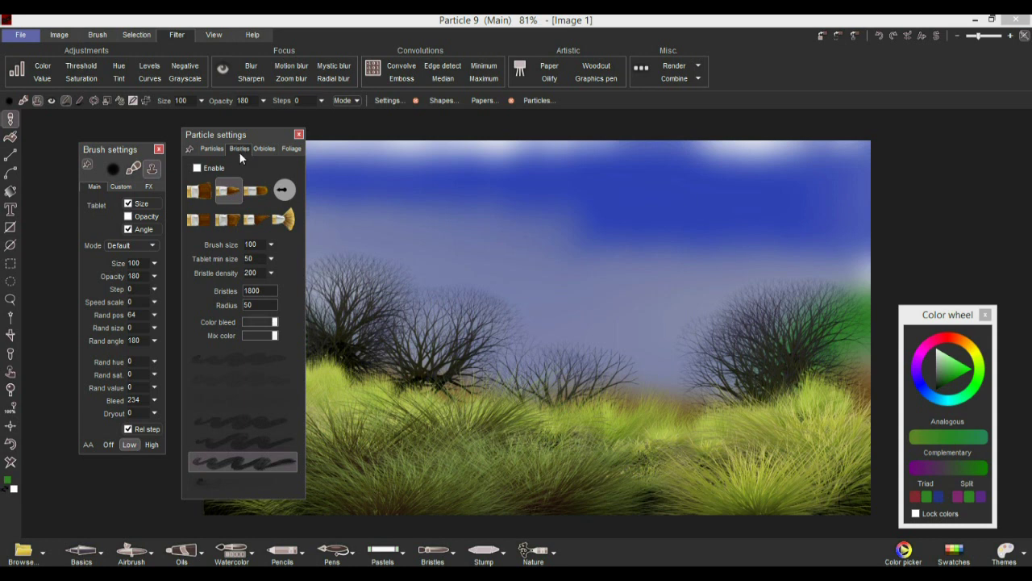
click(212, 148)
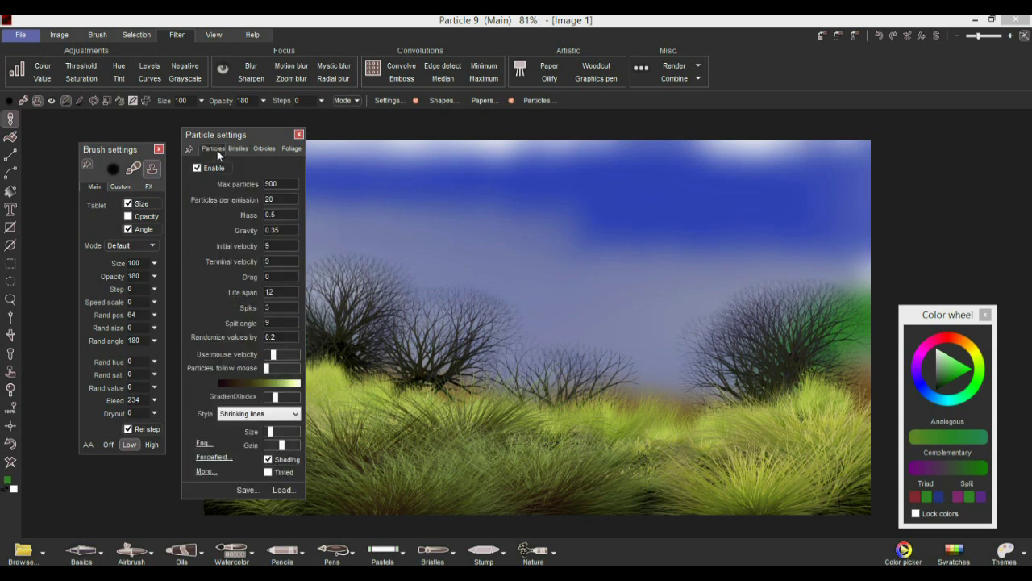
click(239, 149)
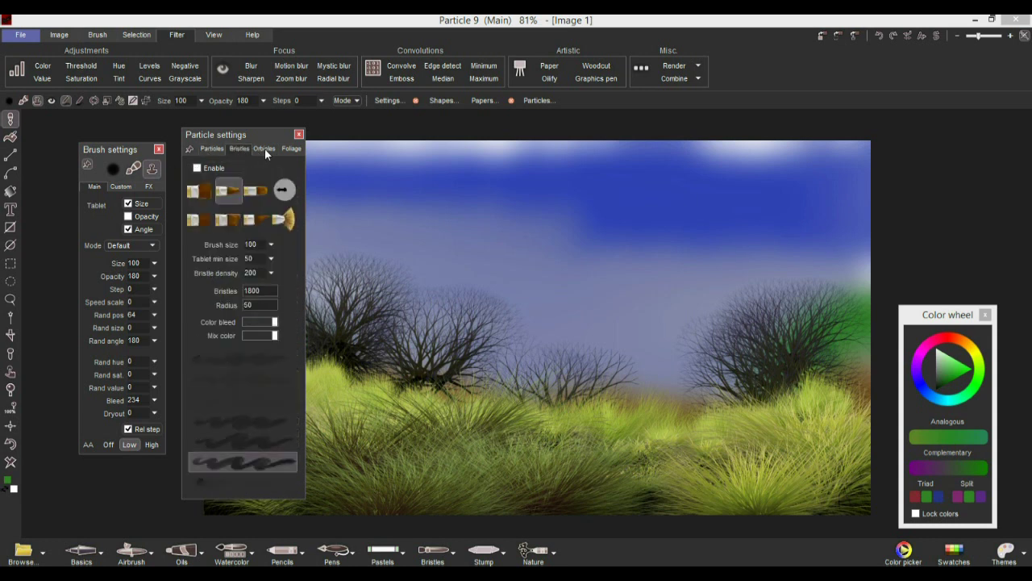
click(265, 149)
click(258, 220)
mouse_move(686, 247)
mouse_down()
mouse_move(464, 367)
mouse_move(657, 376)
mouse_up()
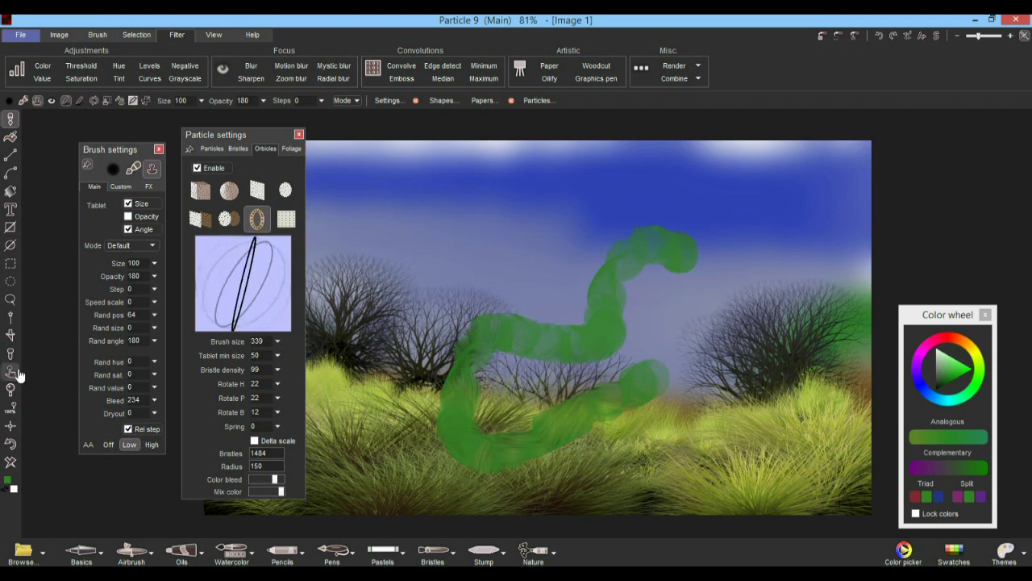
click(10, 443)
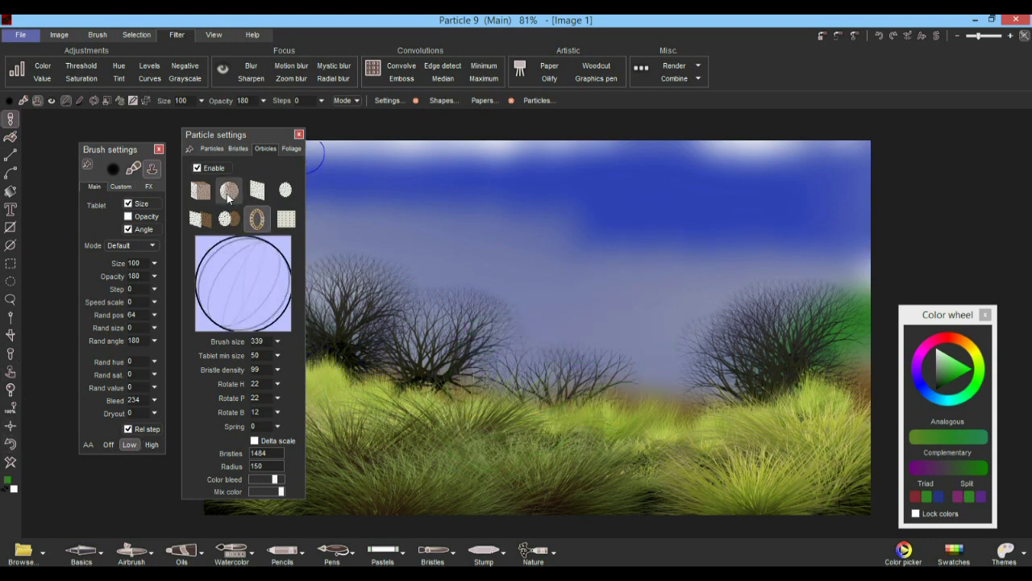
- Enable foliage in the particle settings, checking the regular particle options before returning to the foliage options
click(293, 149)
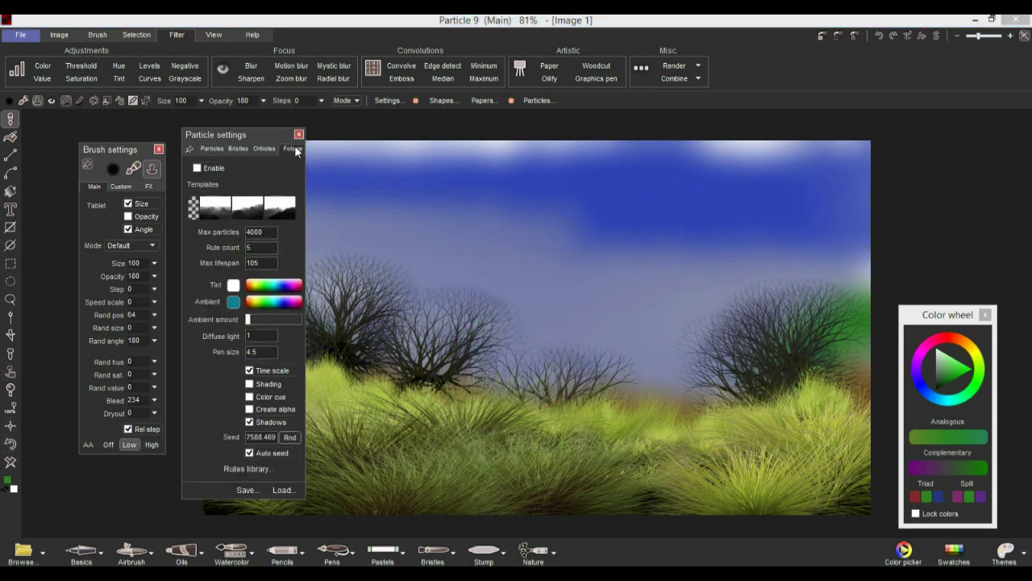
click(209, 171)
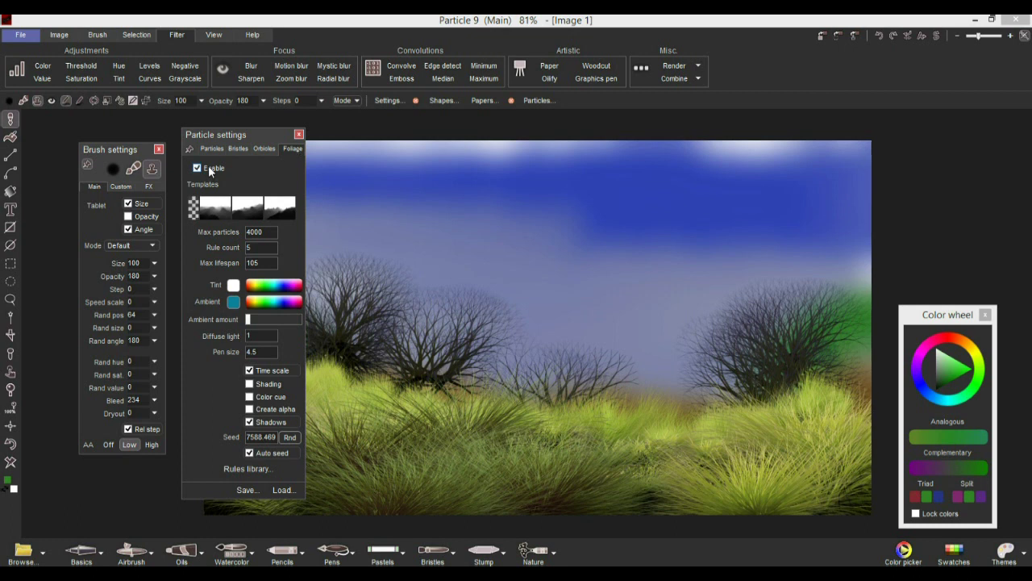
click(211, 149)
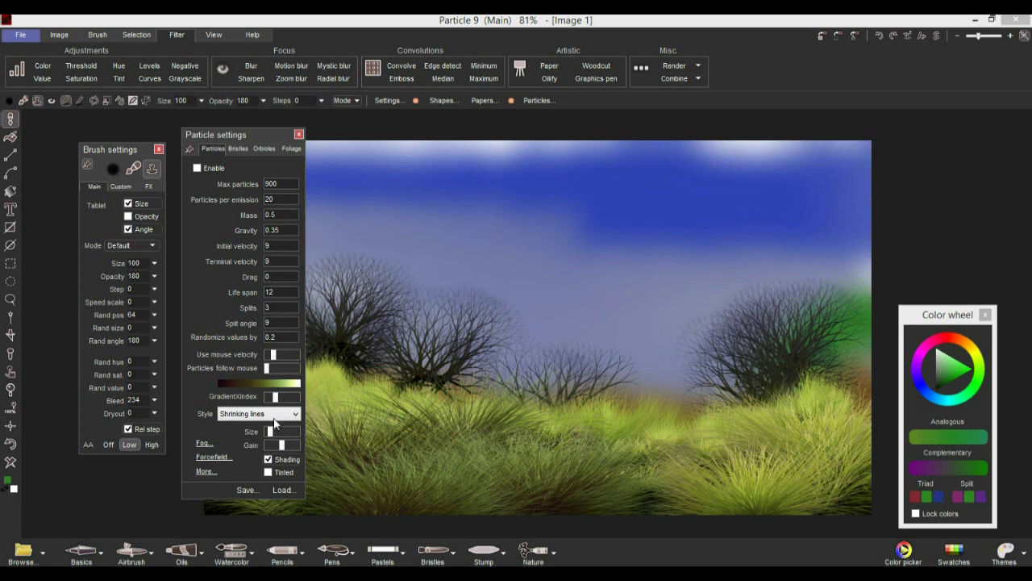
click(292, 150)
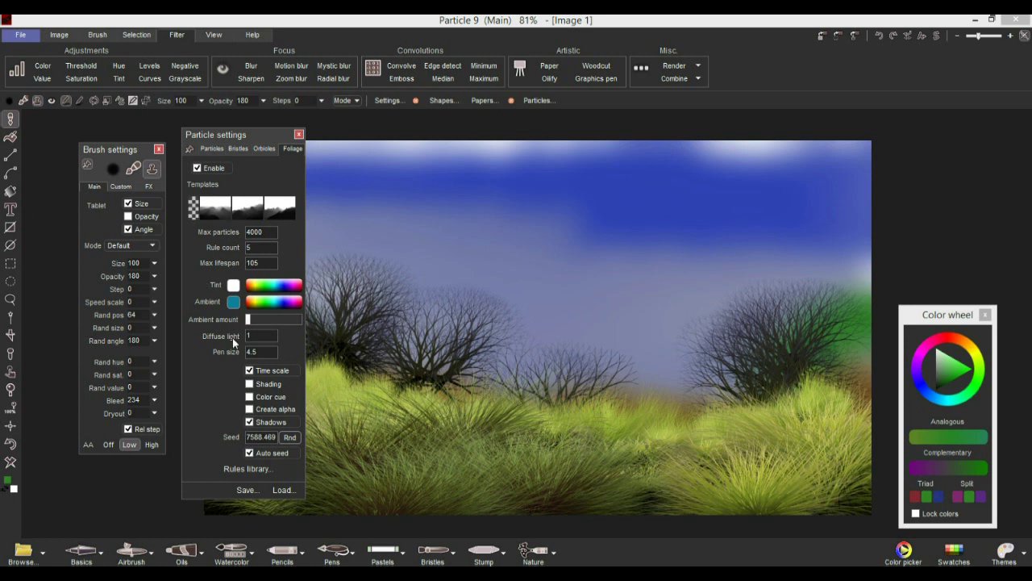
- Open the foliage rules library, examine the parameters of rule 1, and close it
click(249, 421)
click(254, 467)
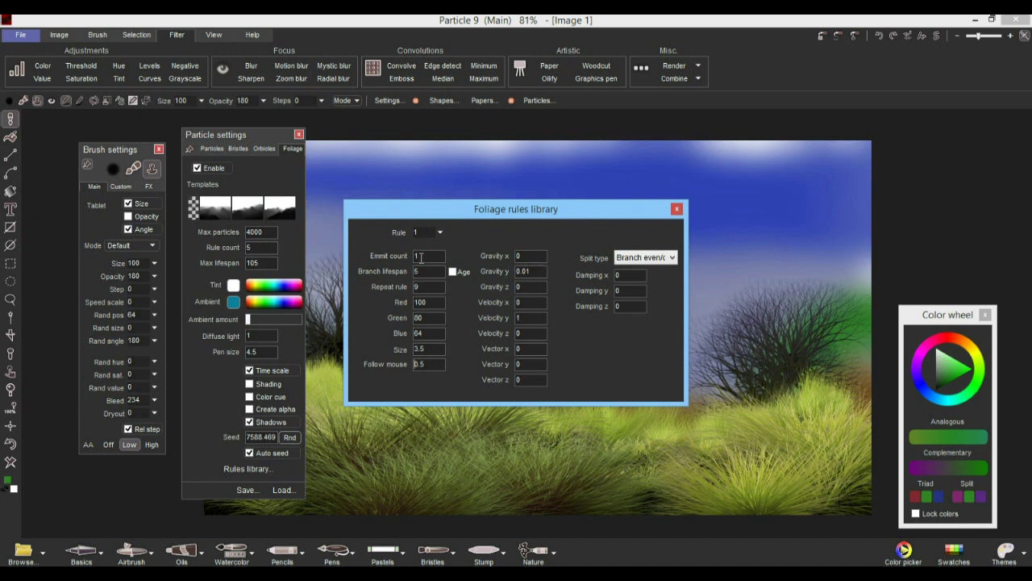
click(678, 209)
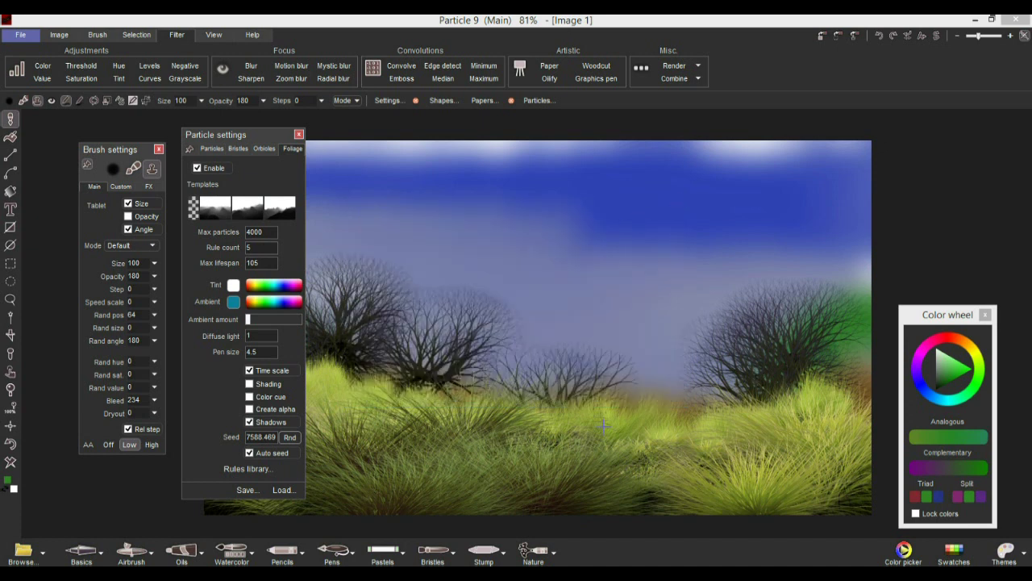
- Paint a clump of overlapping foliage trees with shadows on the grass right of the canvas centre
click(661, 432)
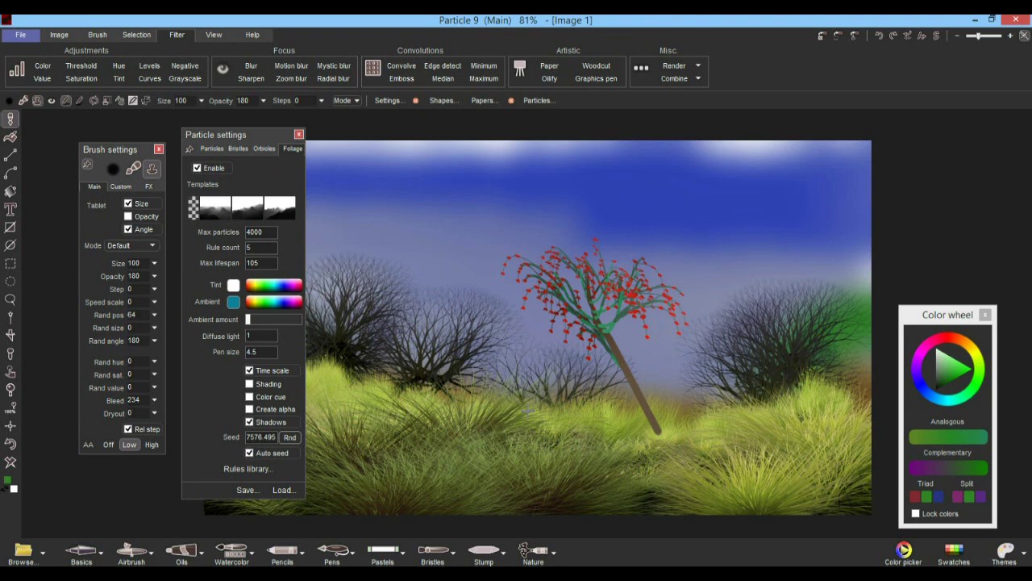
click(659, 432)
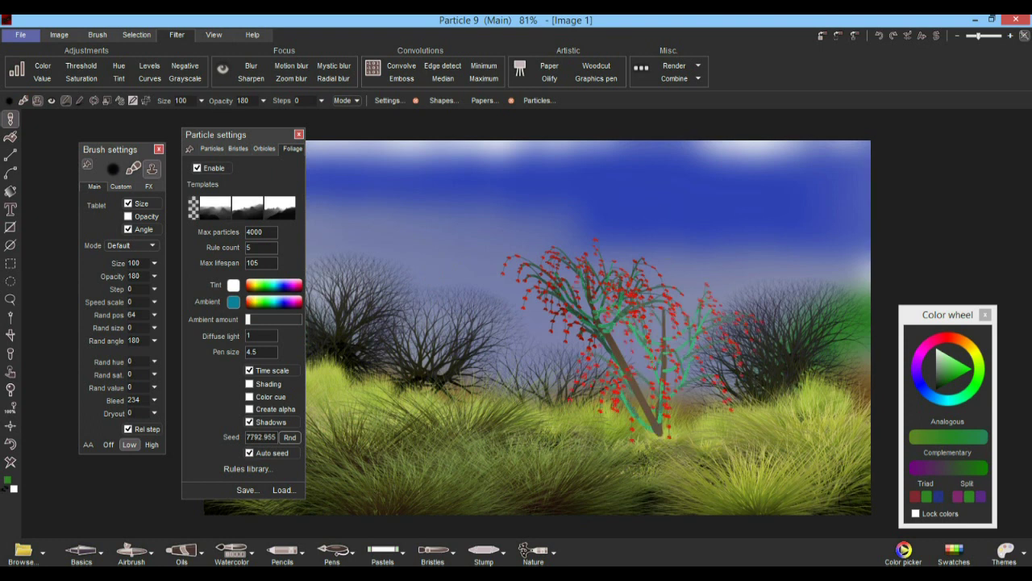
click(659, 434)
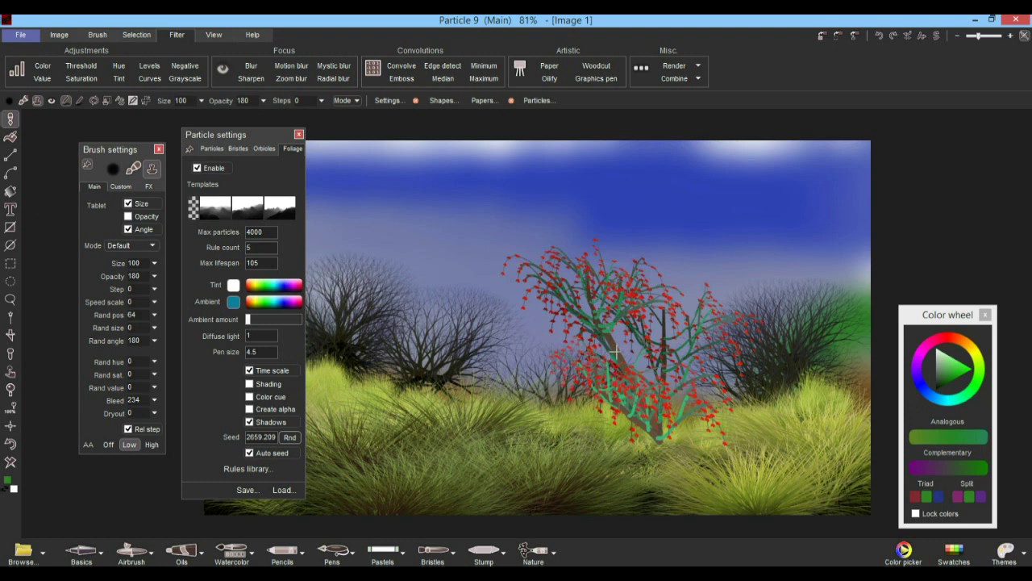
click(639, 439)
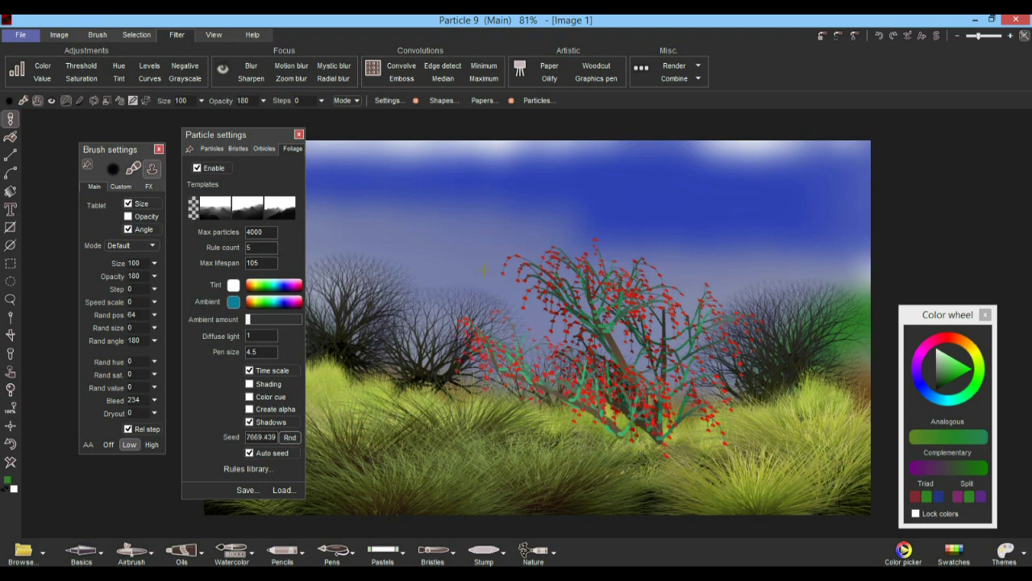
click(641, 424)
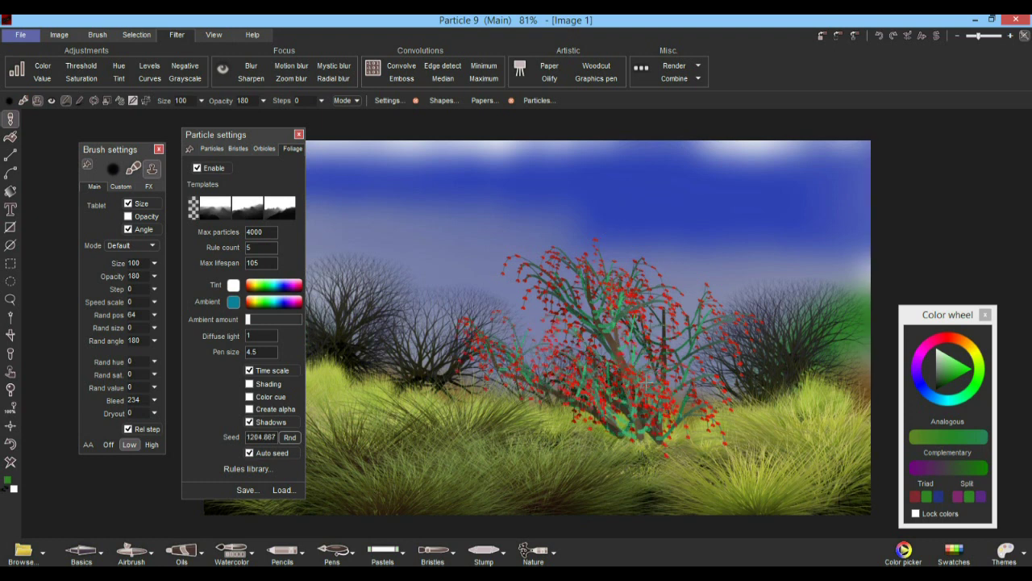
scroll(640, 408, up, 4)
scroll(641, 396, down, 3)
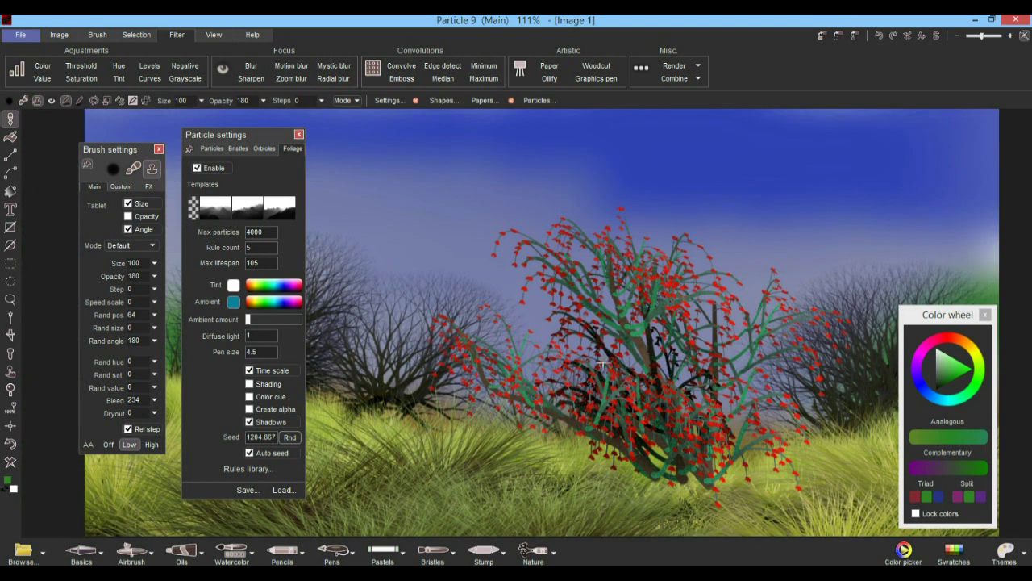
click(707, 484)
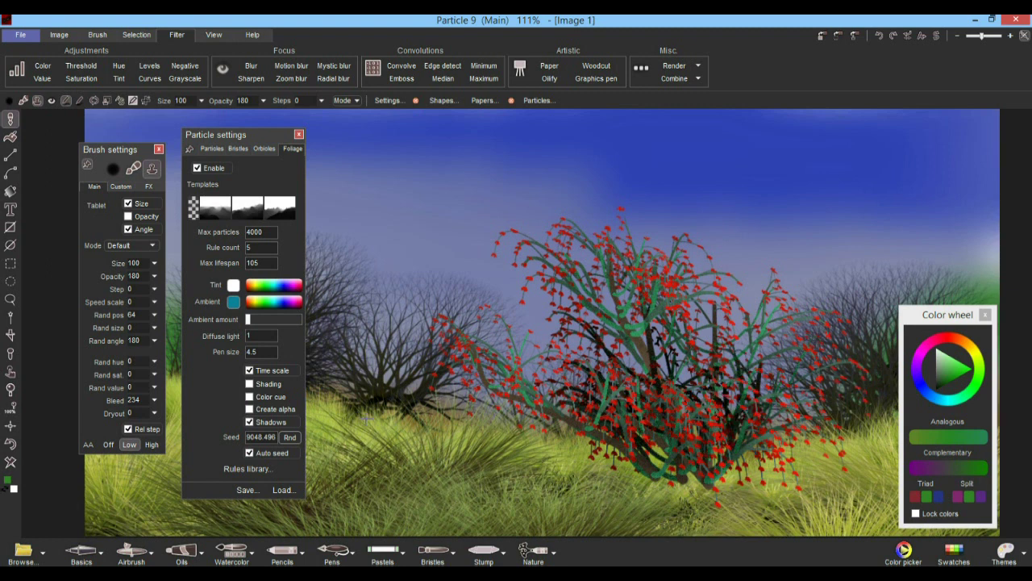
- Turn off foliage shadows and add three trees to the clump, then re-enable shadows and add another tree
click(249, 423)
click(747, 449)
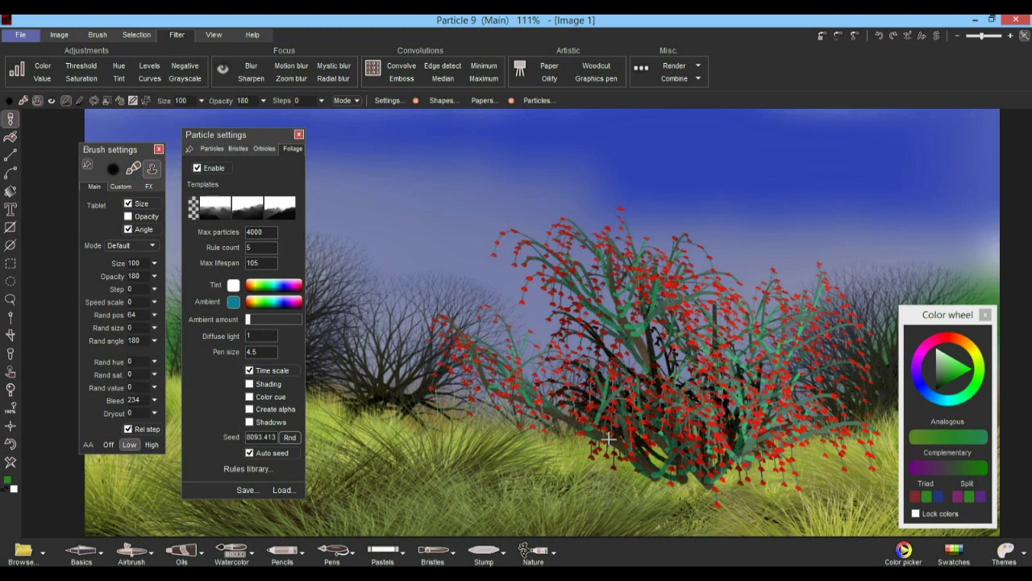
click(532, 442)
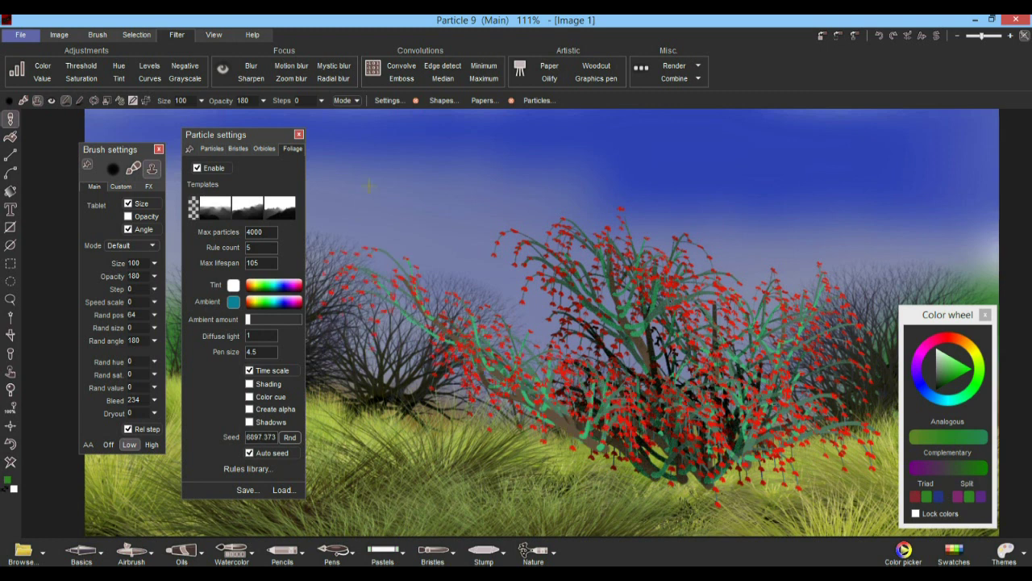
click(721, 432)
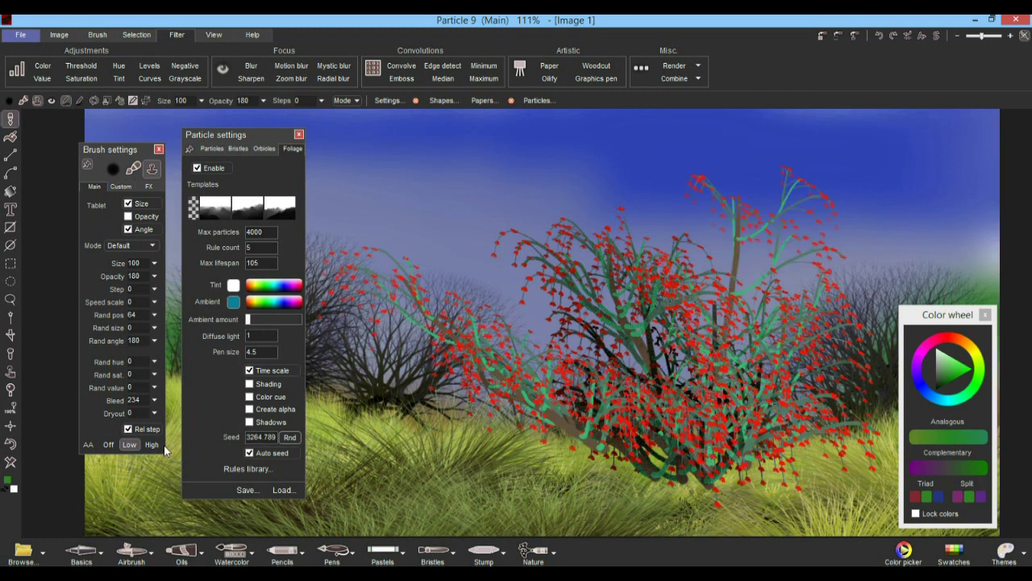
click(255, 423)
click(725, 451)
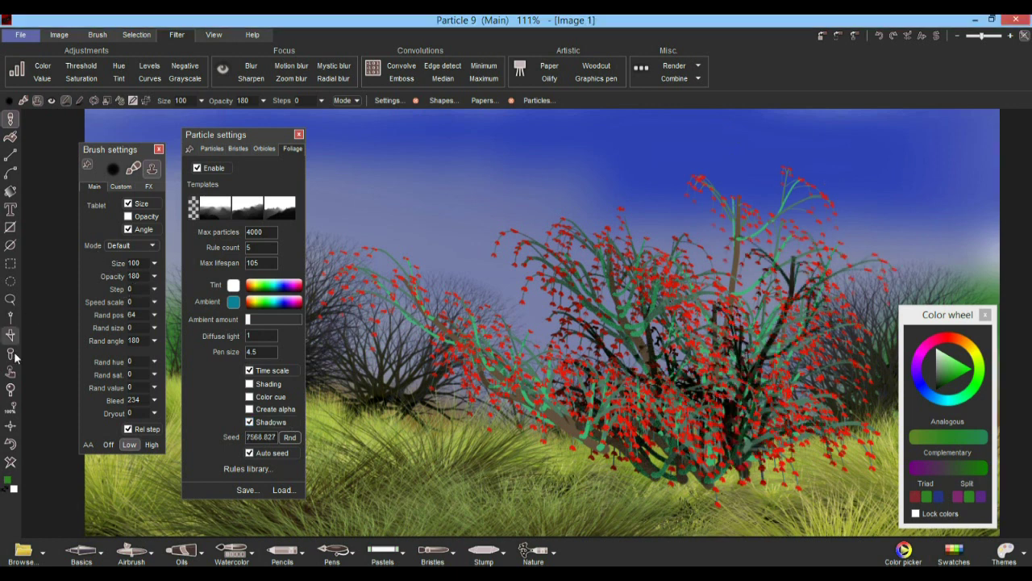
- Undo all the foliage trees painted over the landscape
click(11, 444)
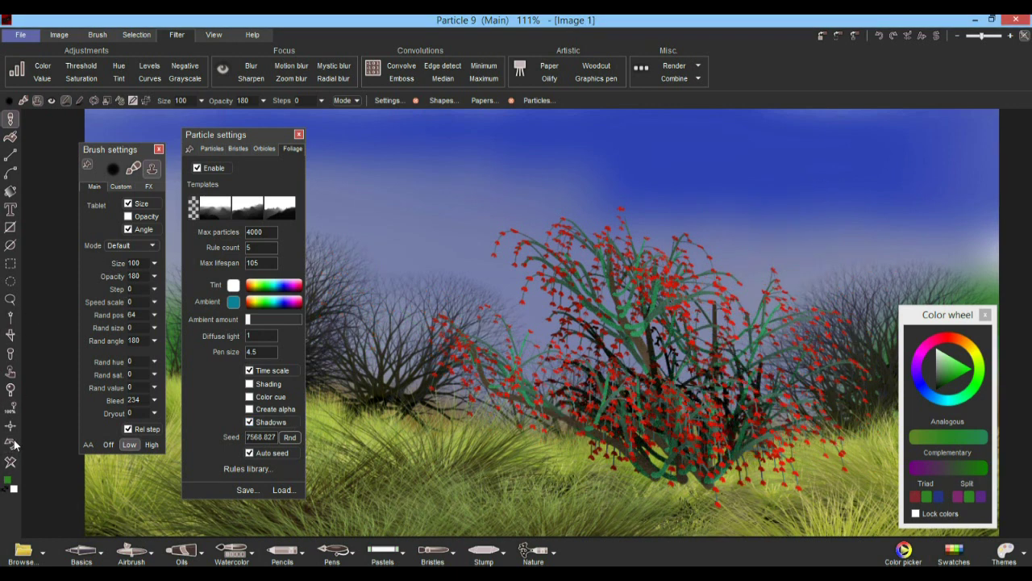
click(15, 444)
click(15, 444)
click(15, 445)
click(15, 444)
click(15, 444)
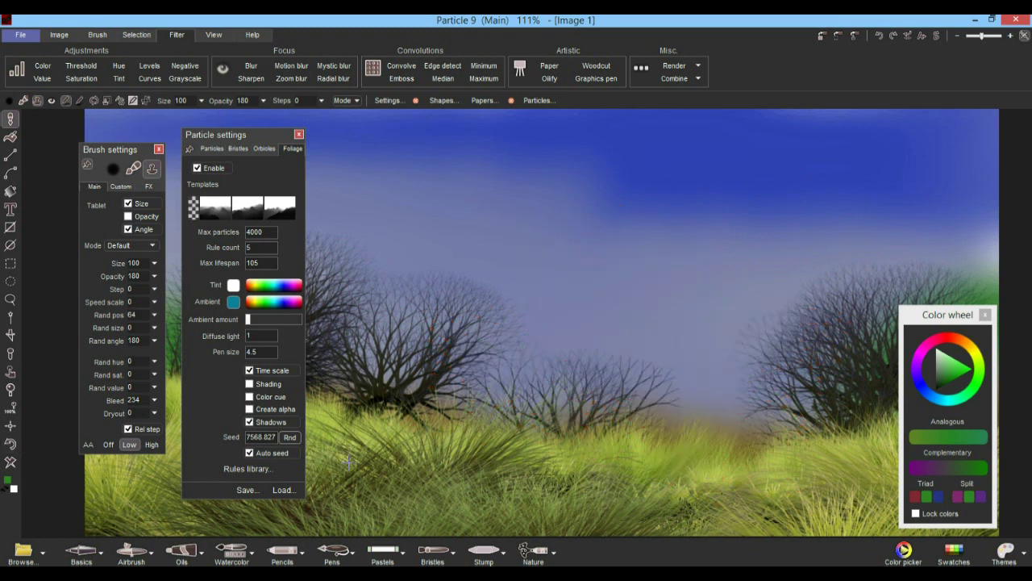
scroll(586, 333, down, 6)
scroll(586, 333, up, 2)
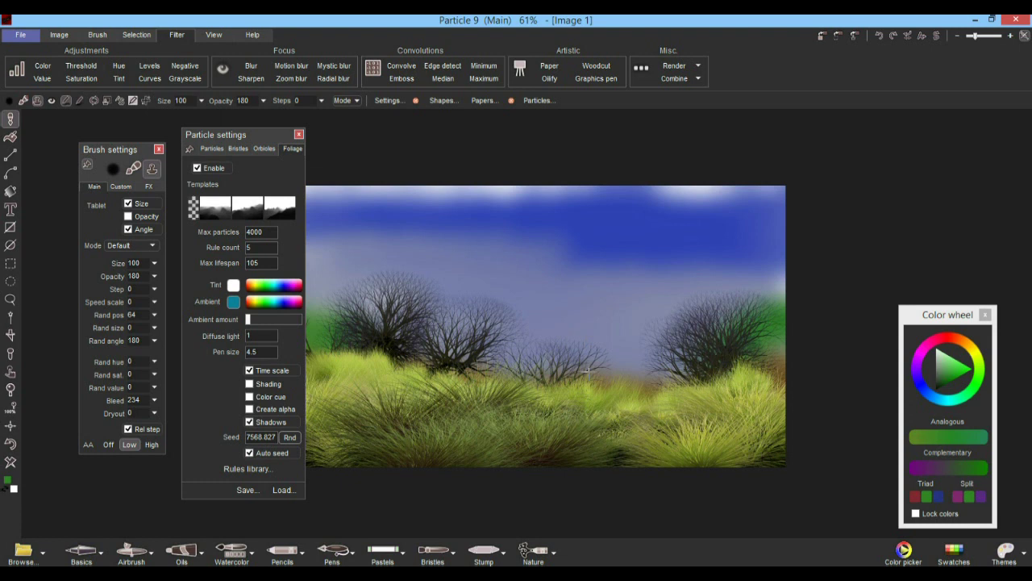
scroll(558, 362, up, 2)
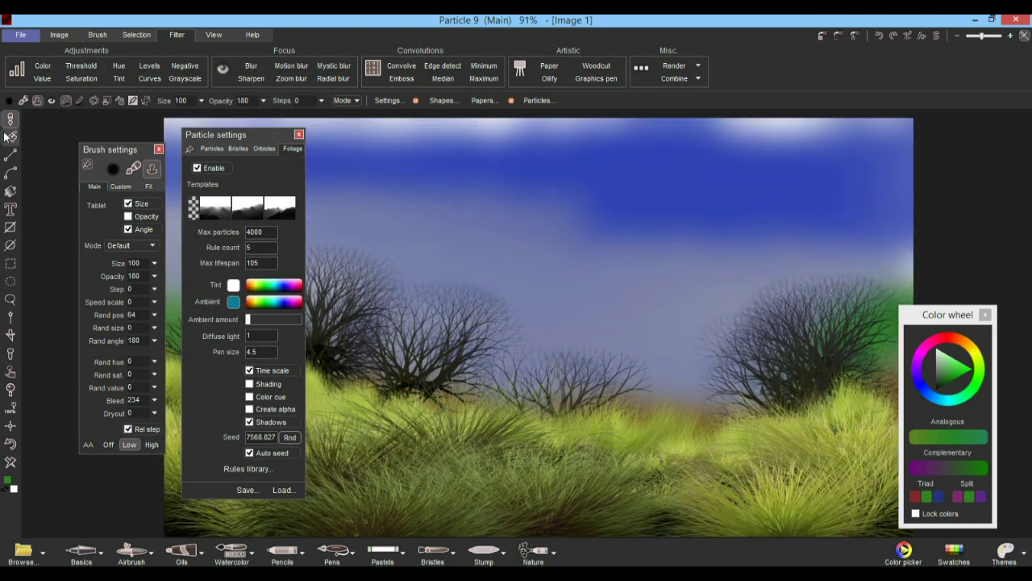
- Look through the available view, image transformation, brush, filter and selection operations
click(216, 37)
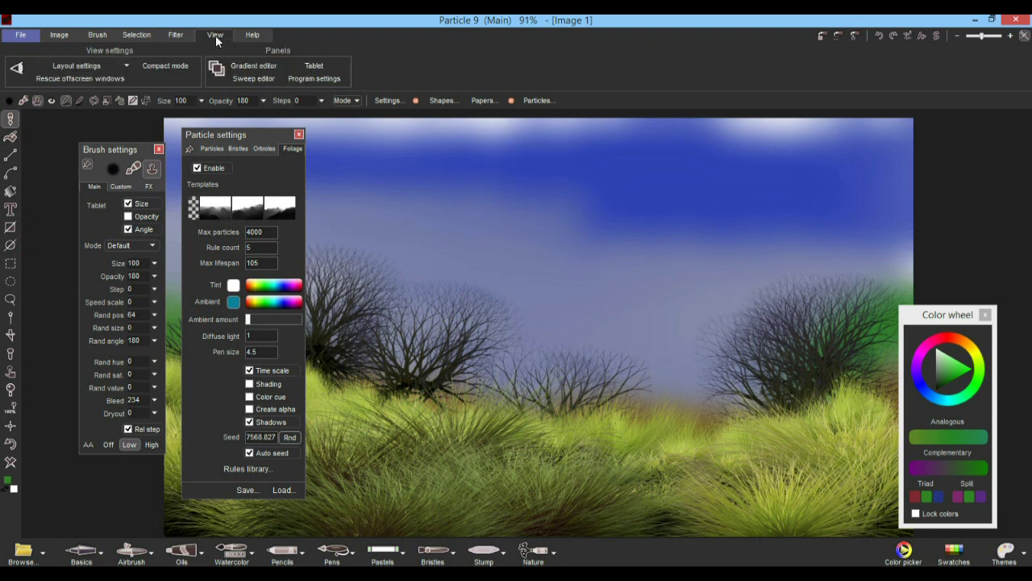
click(63, 33)
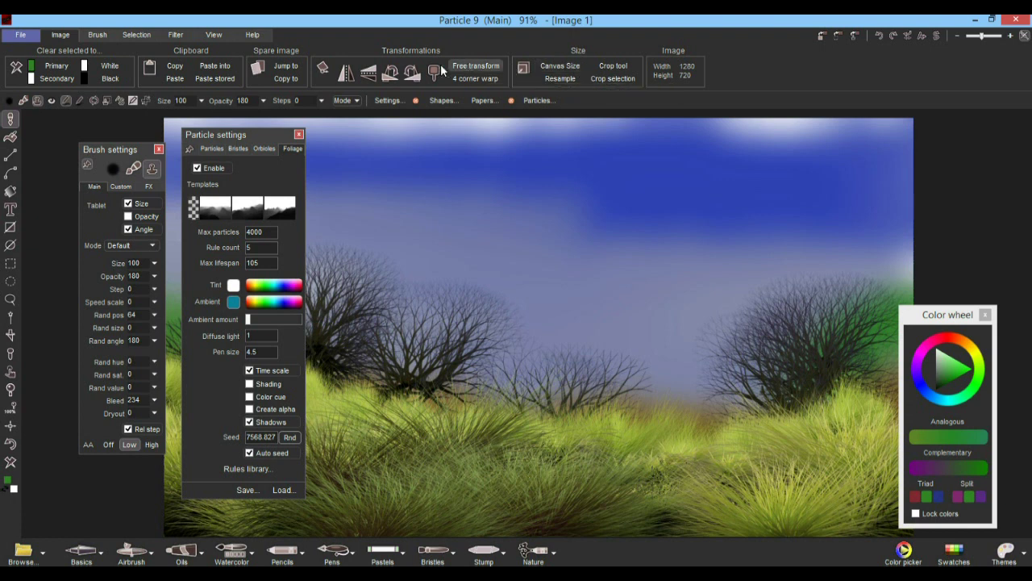
click(288, 67)
click(289, 67)
click(293, 68)
click(294, 68)
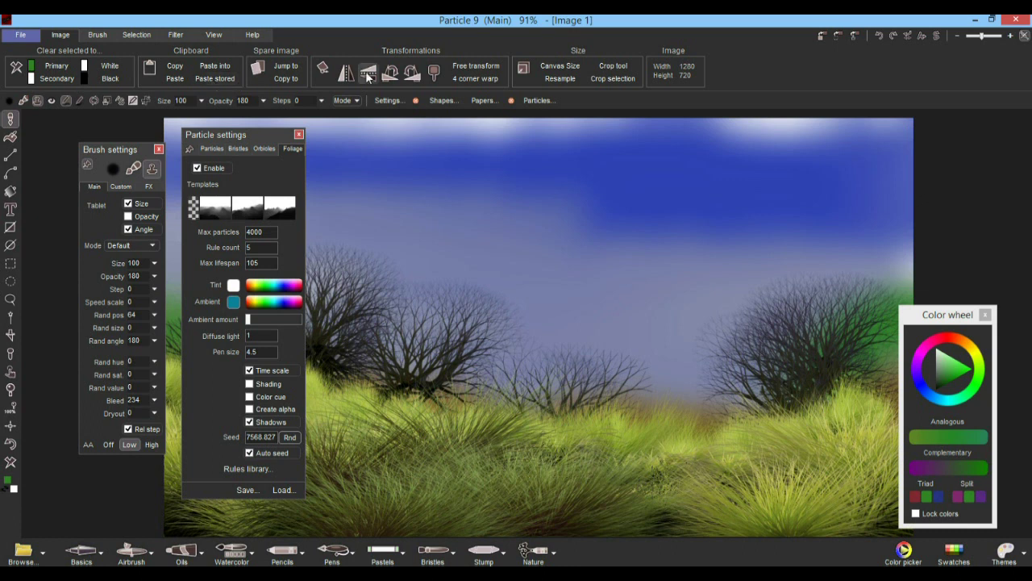
click(99, 37)
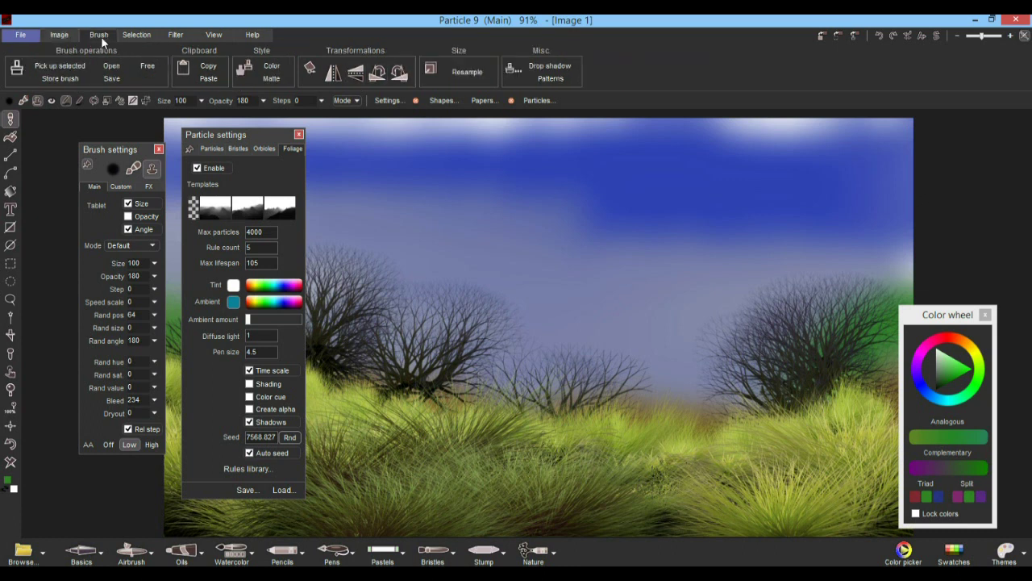
click(216, 35)
click(177, 34)
click(142, 34)
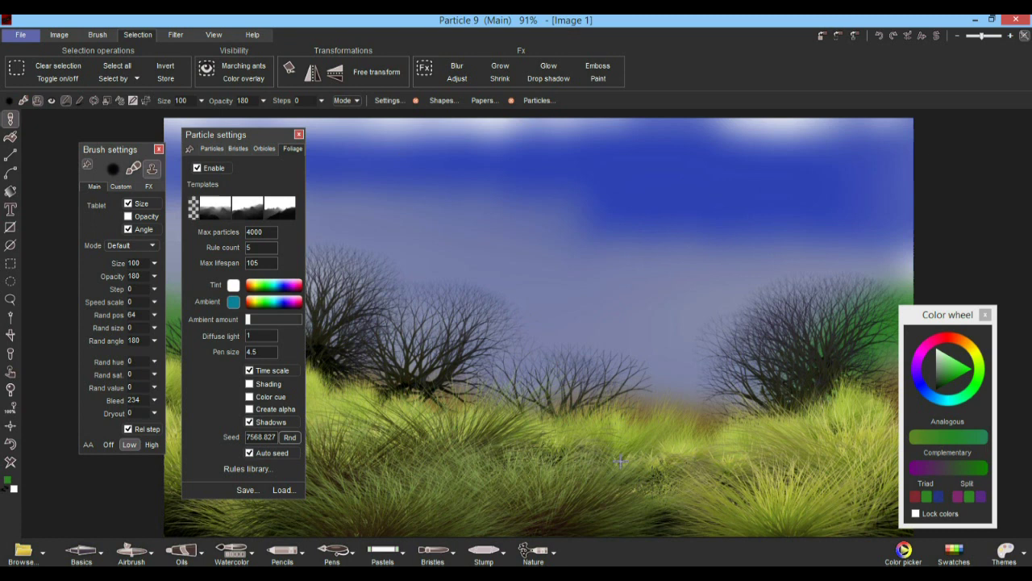
- Paint a red-tipped foliage tree on the grass near the canvas centre and undo it
drag(609, 453, 586, 325)
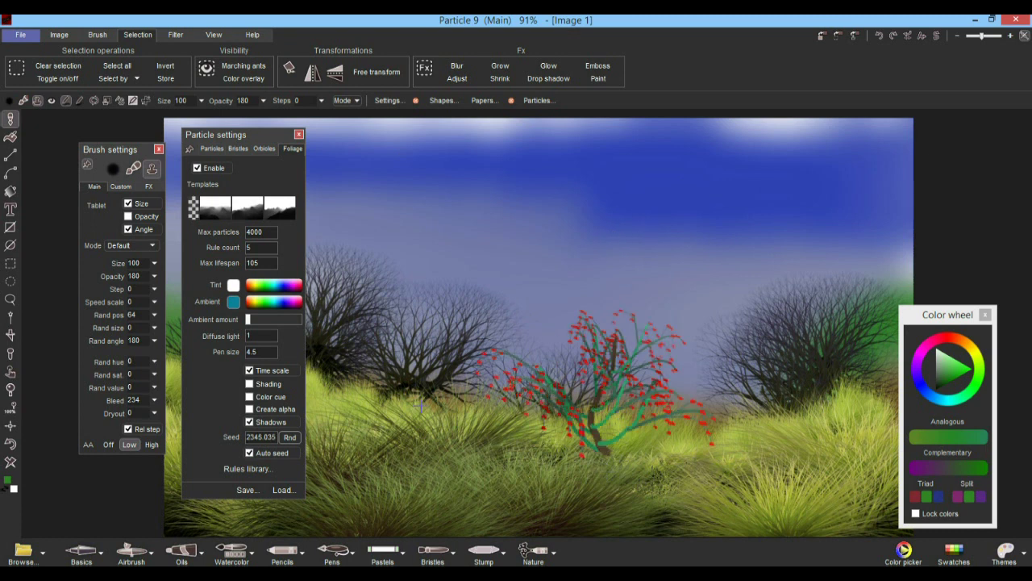
click(11, 443)
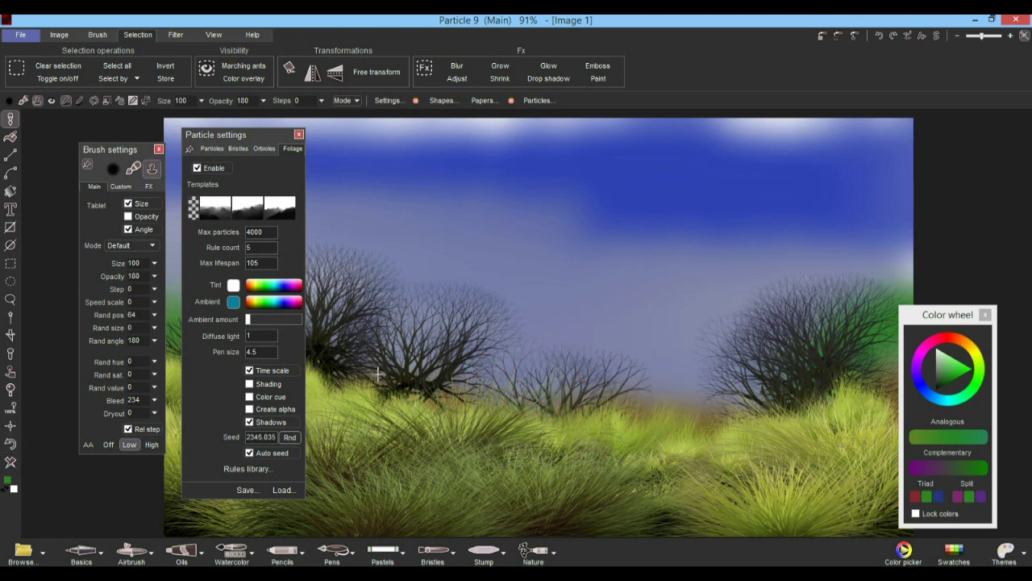
- Paint two bands of weeds across the foreground grass with the Weed painter 02 foliage preset and undo both strokes
click(286, 491)
drag(296, 248, 299, 458)
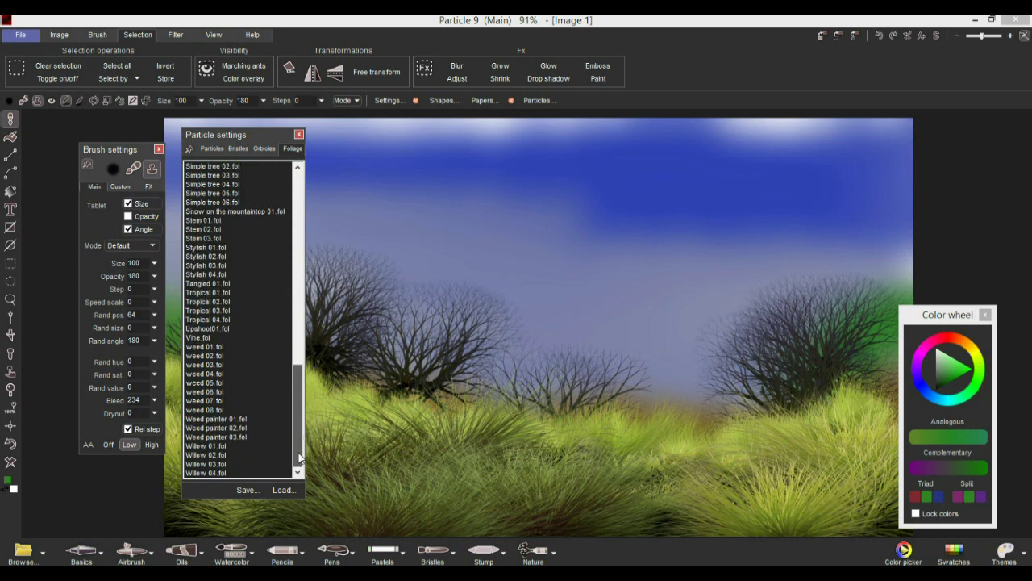
double_click(231, 431)
drag(698, 521, 487, 496)
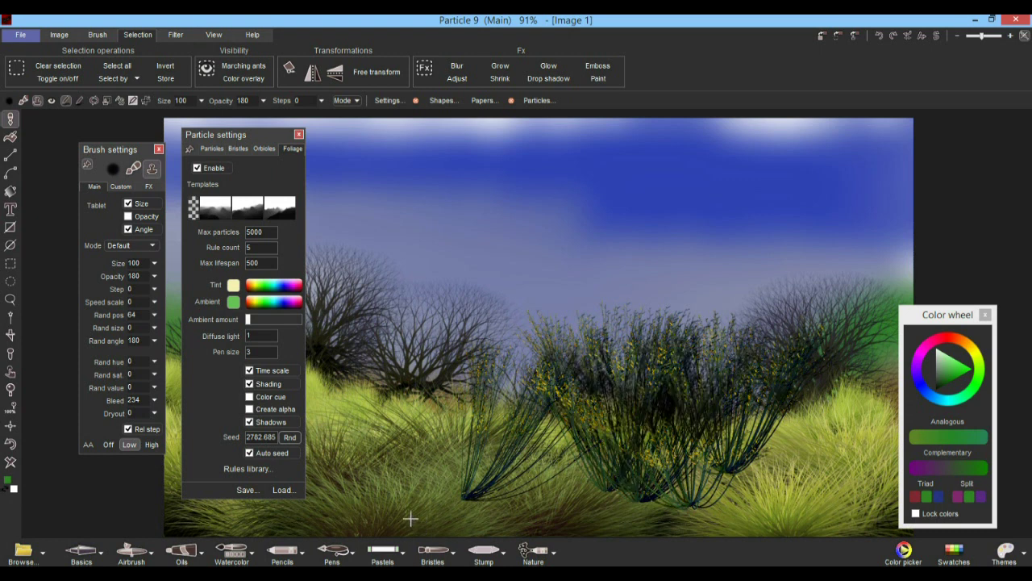
mouse_move(762, 530)
mouse_down()
mouse_move(639, 559)
mouse_move(427, 536)
mouse_up()
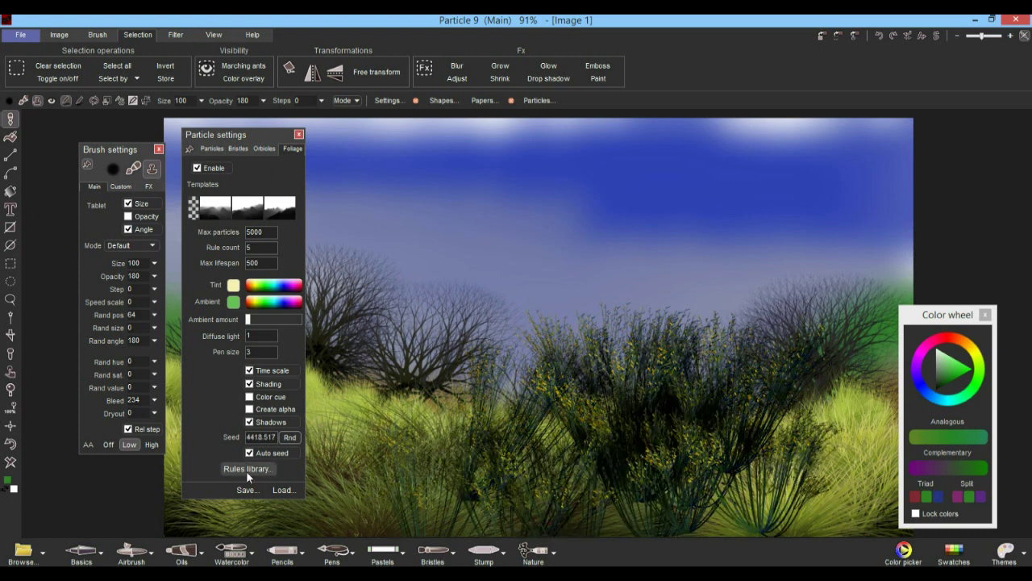
click(10, 443)
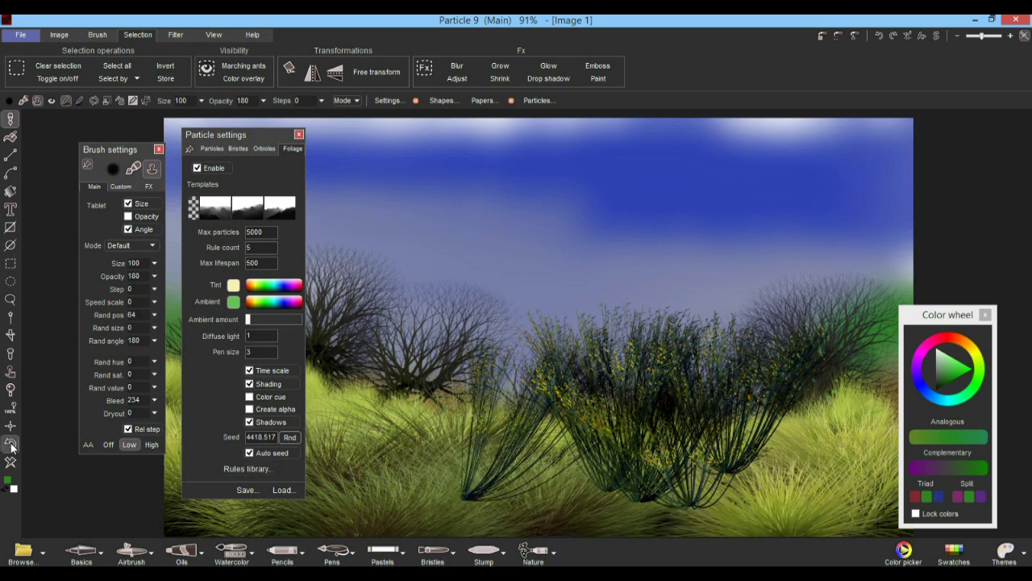
click(10, 443)
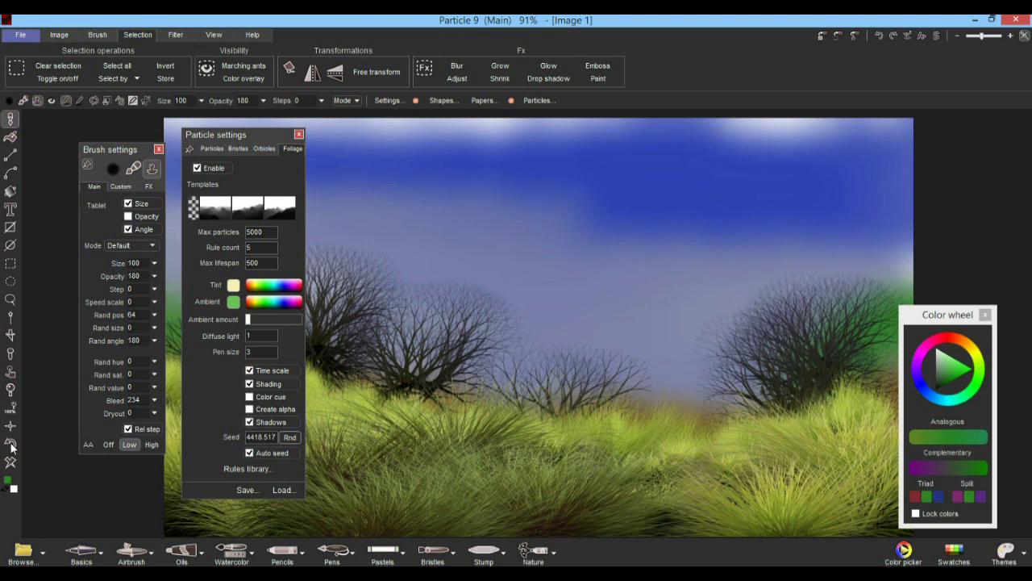
- Place three separate plants along the foreground with the weed 06 foliage preset and undo all of them
click(289, 489)
double_click(208, 395)
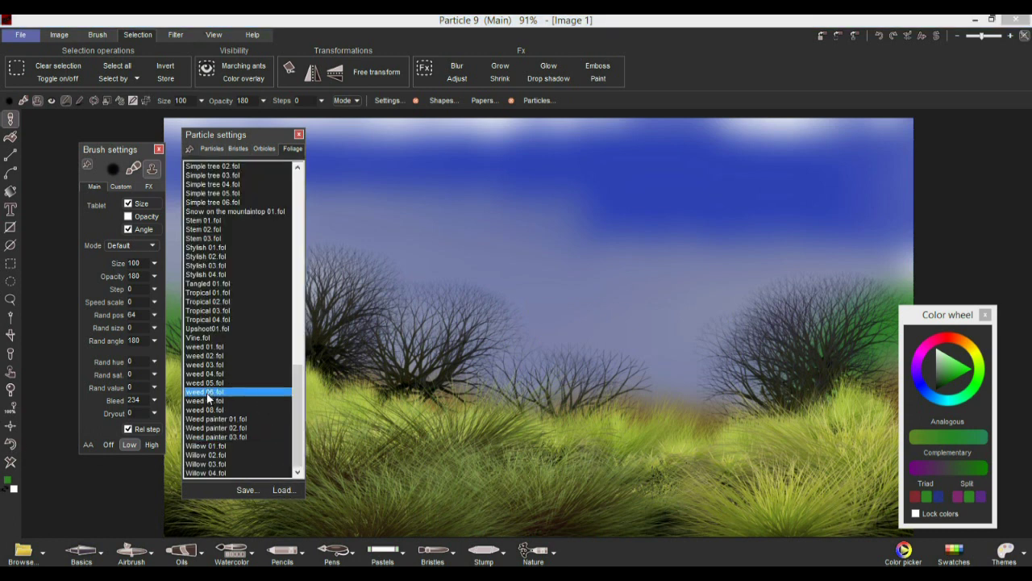
click(752, 514)
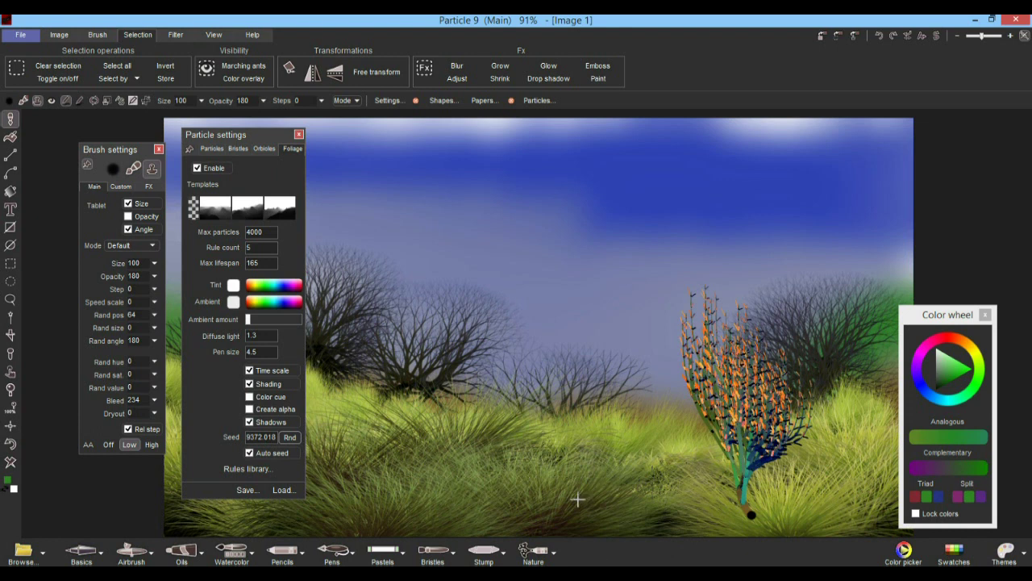
click(436, 520)
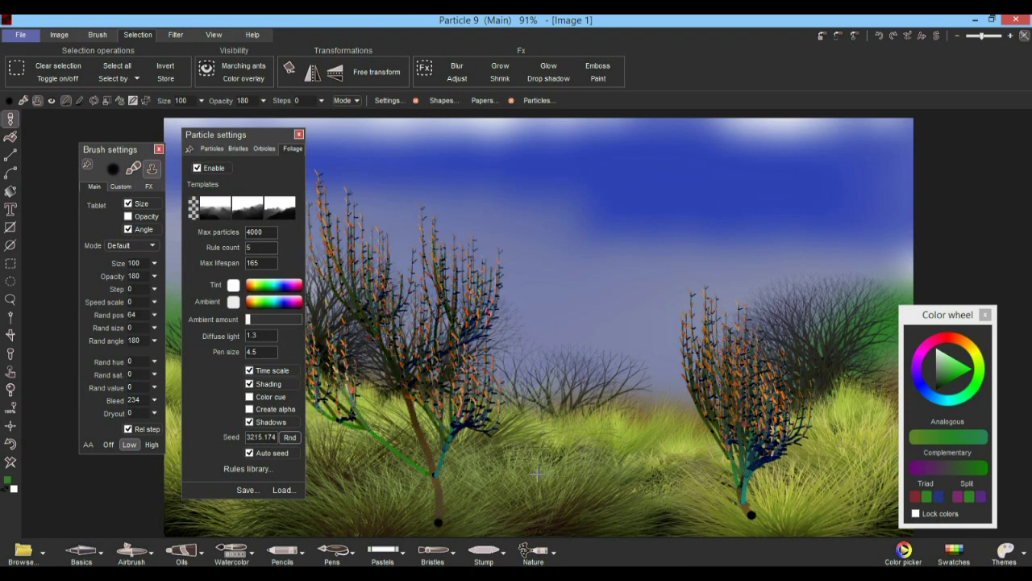
click(641, 511)
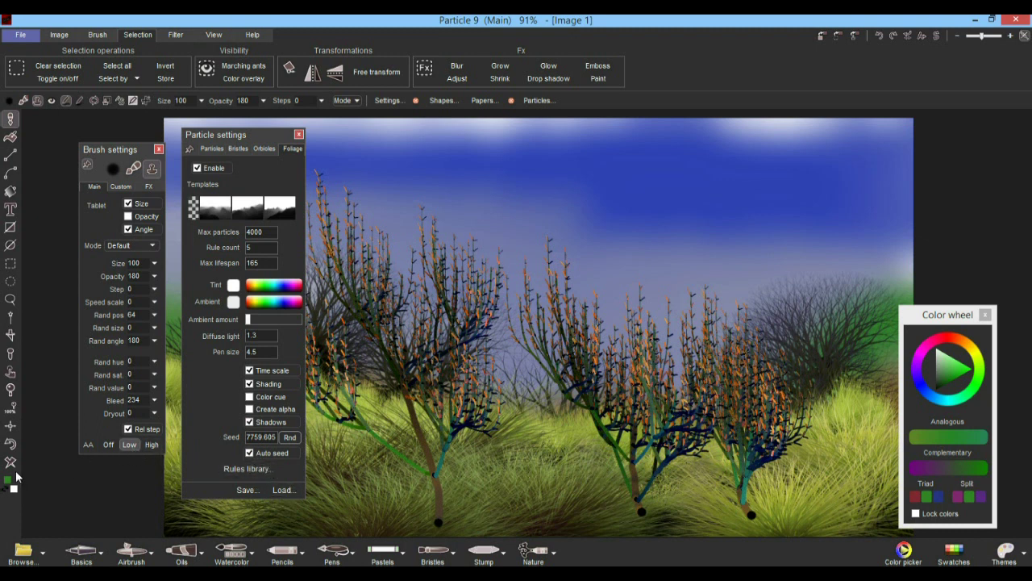
click(10, 443)
click(10, 443)
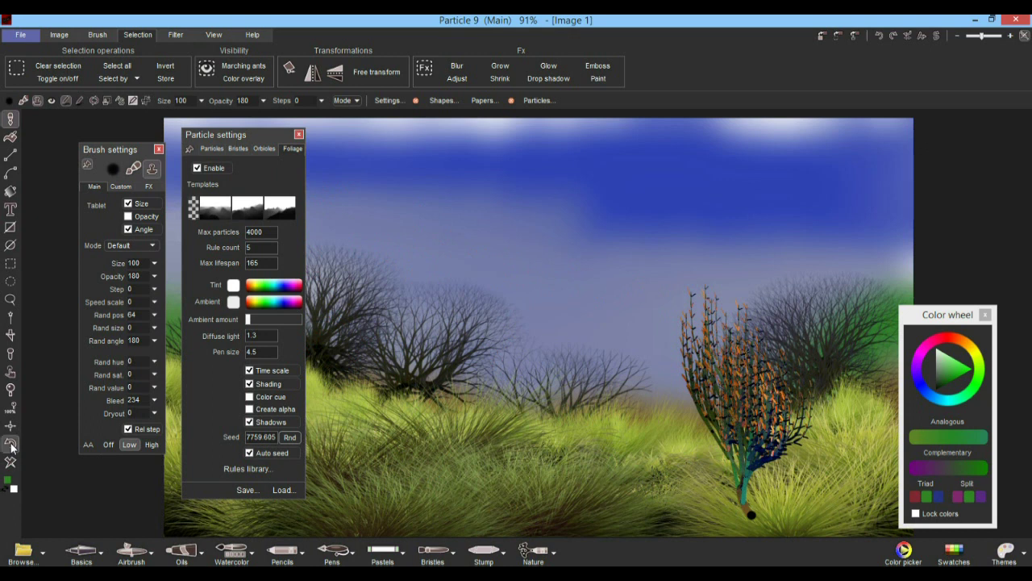
click(10, 443)
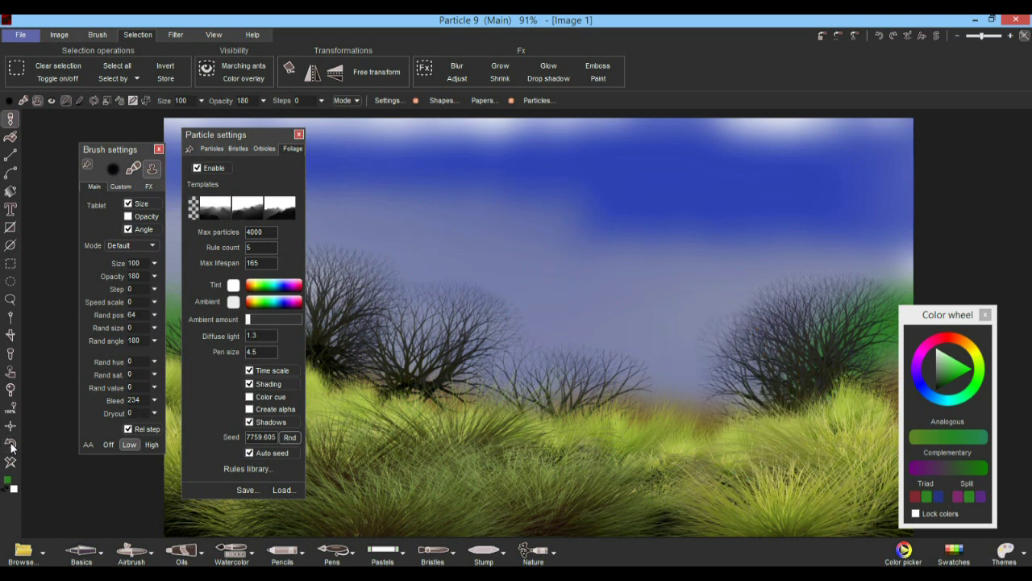
- Load the Snow on the mountaintop 01 foliage preset and paint two flowering trees on the grass
click(284, 489)
drag(298, 394, 305, 333)
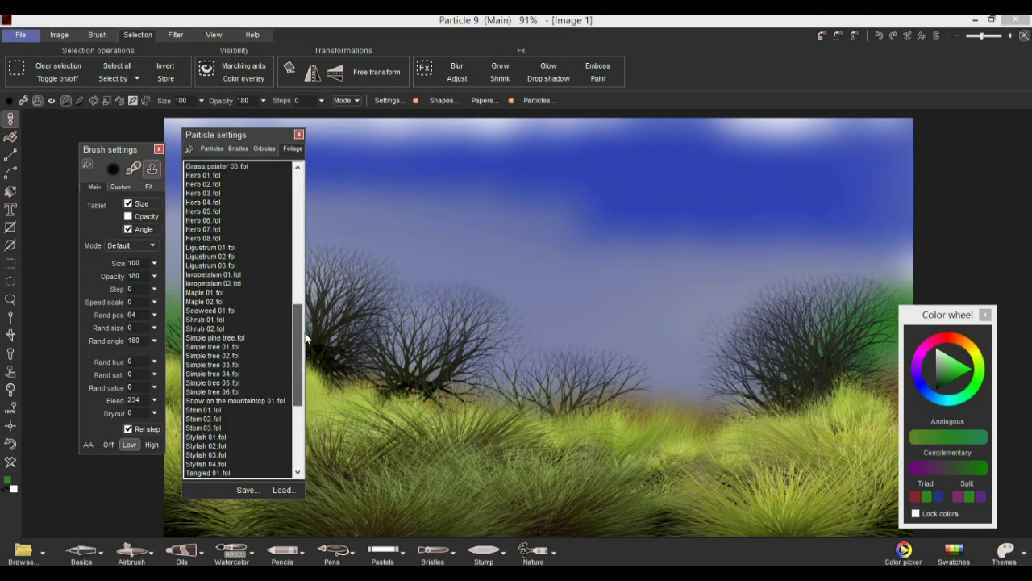
double_click(239, 403)
click(652, 494)
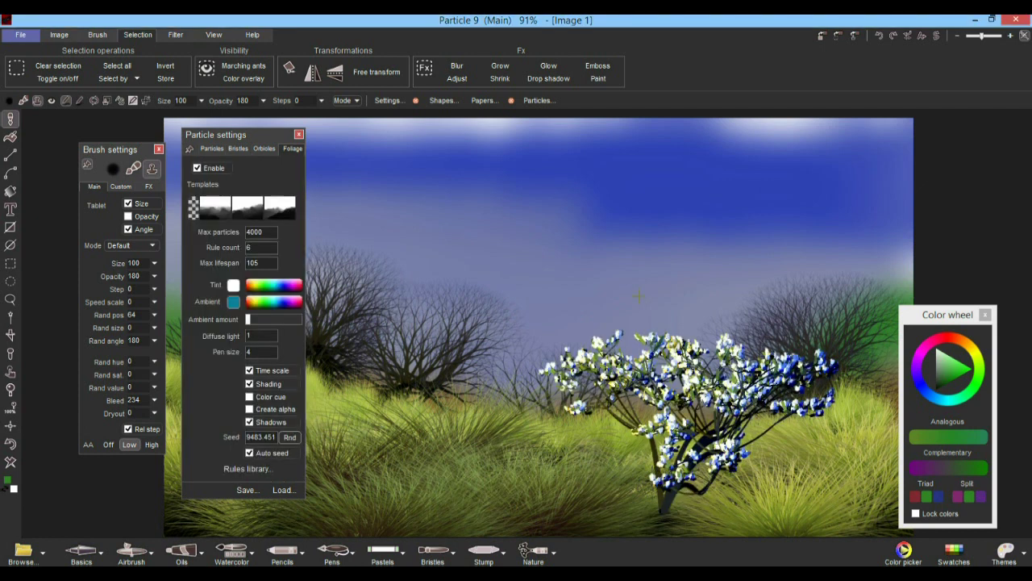
click(495, 436)
- Inspect the blossoms and branches of the newly painted flowering trees up close
scroll(537, 325, up, 4)
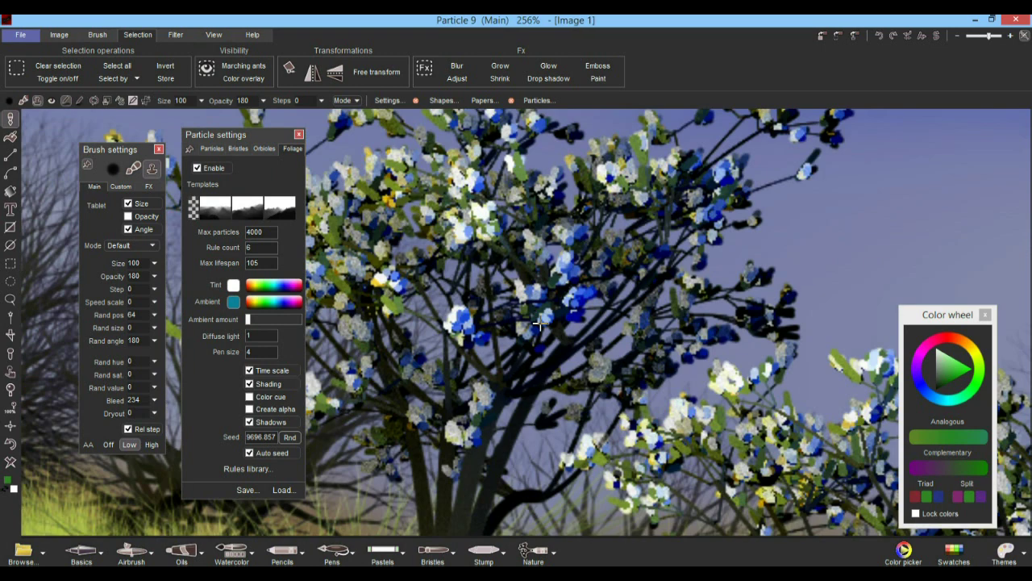
scroll(537, 325, down, 2)
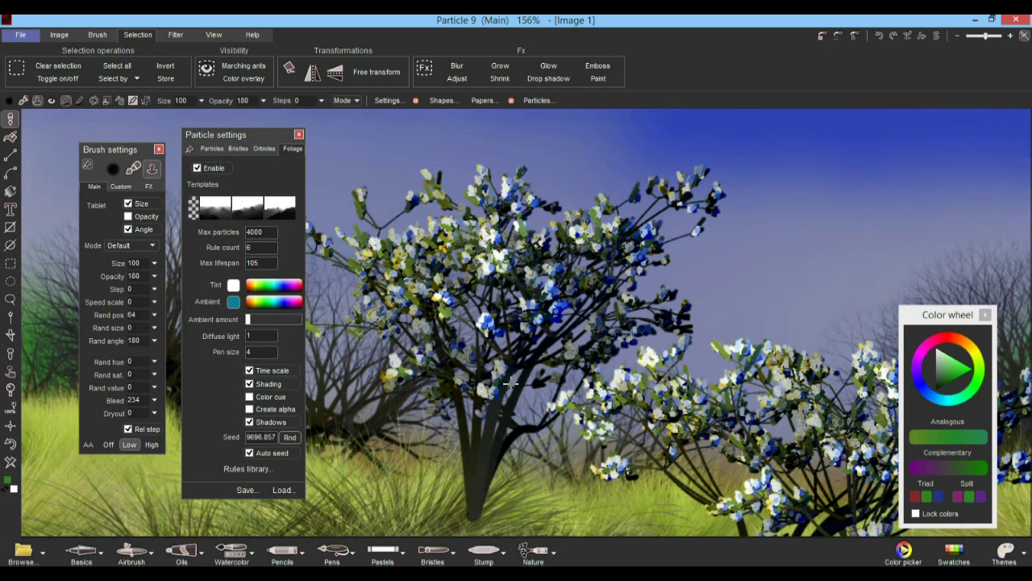
scroll(510, 384, up, 2)
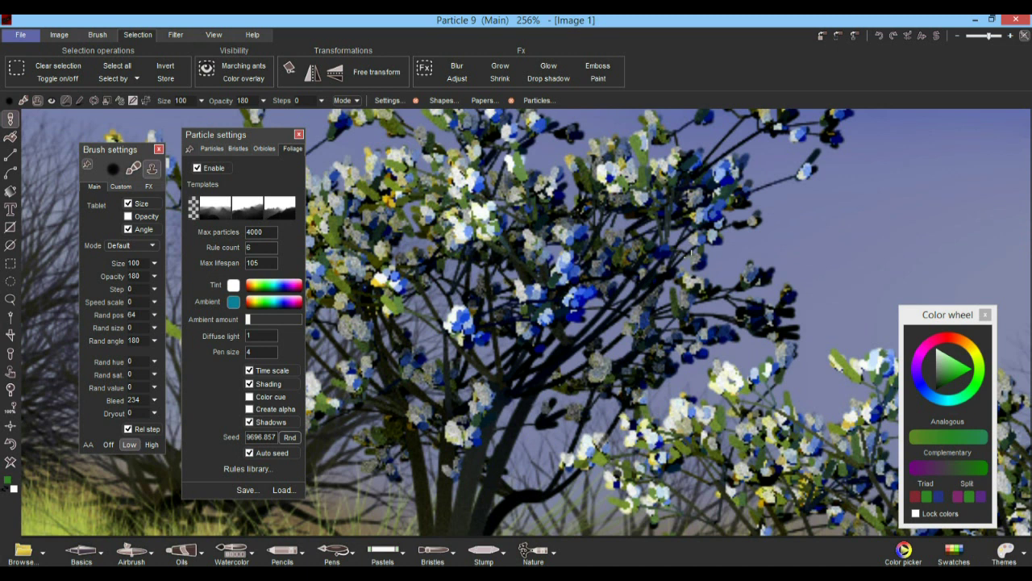
scroll(691, 254, up, 2)
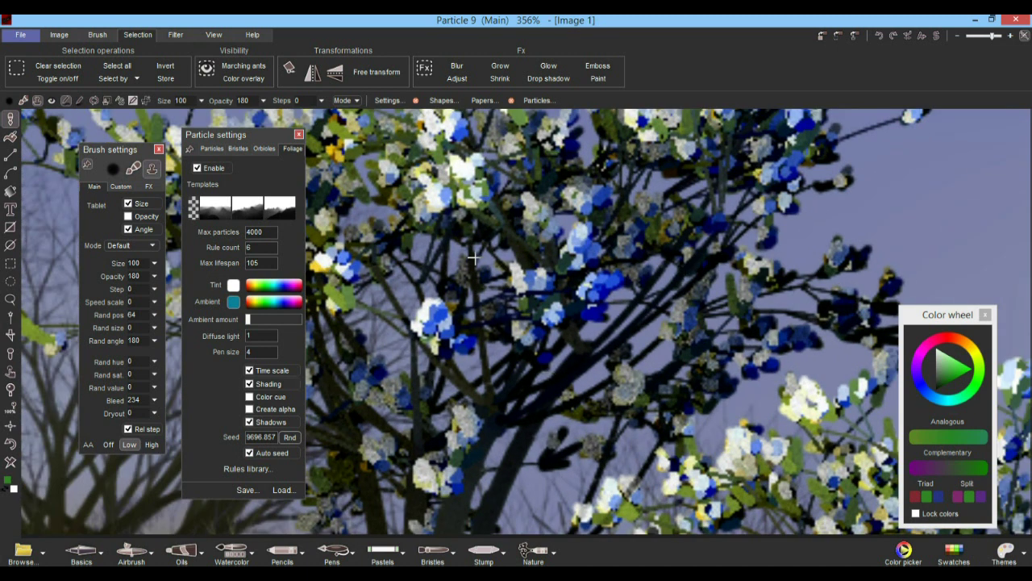
scroll(641, 281, down, 3)
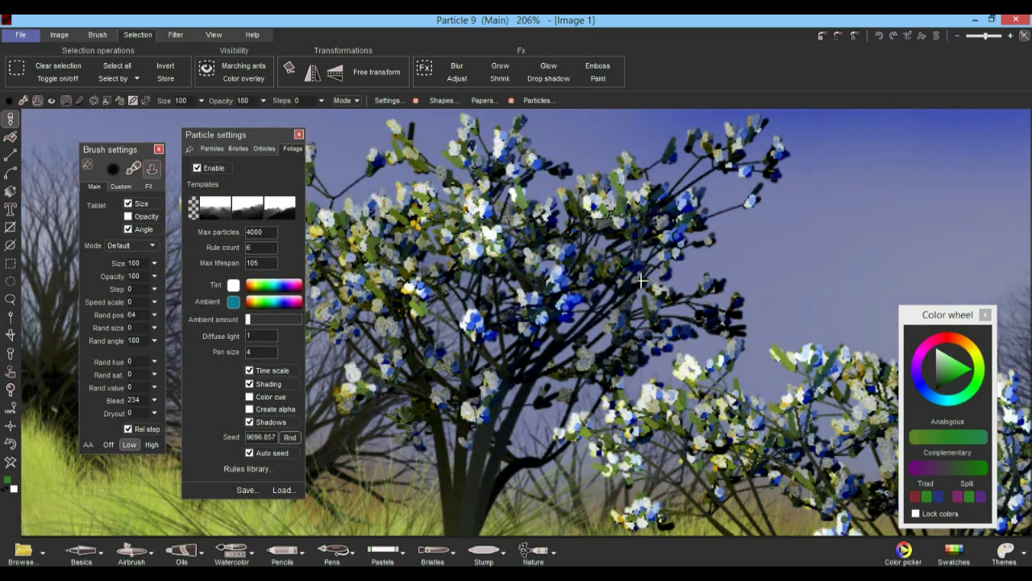
scroll(642, 281, down, 1)
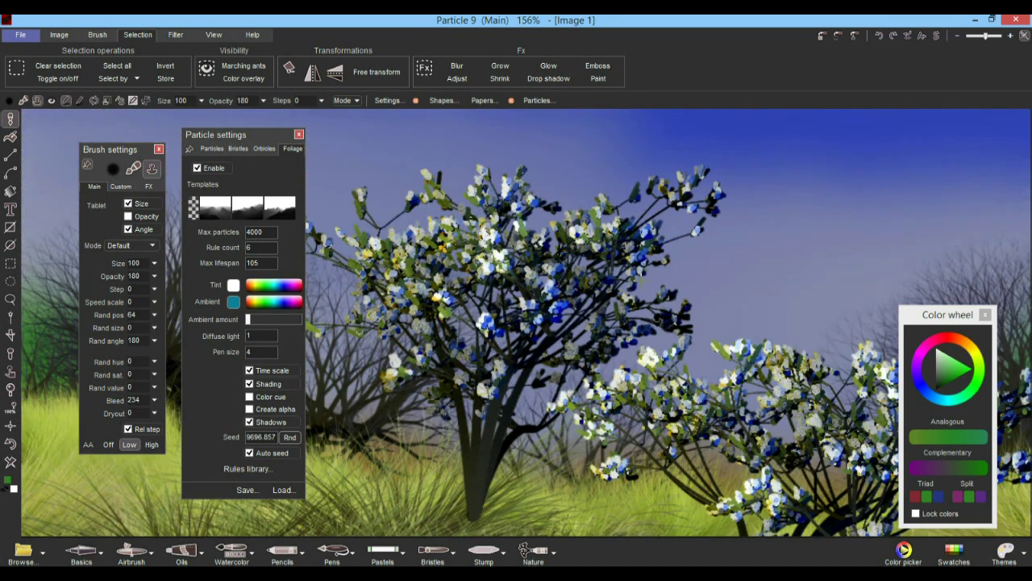
- Open the foliage rules library, browse from rule 1 to rule 7, and review the split type options
click(253, 472)
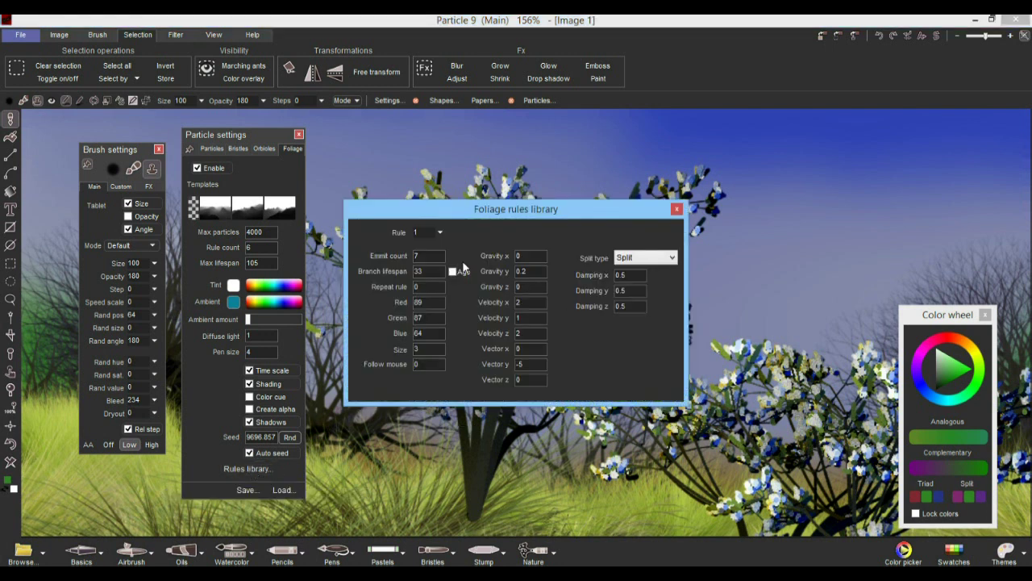
click(440, 233)
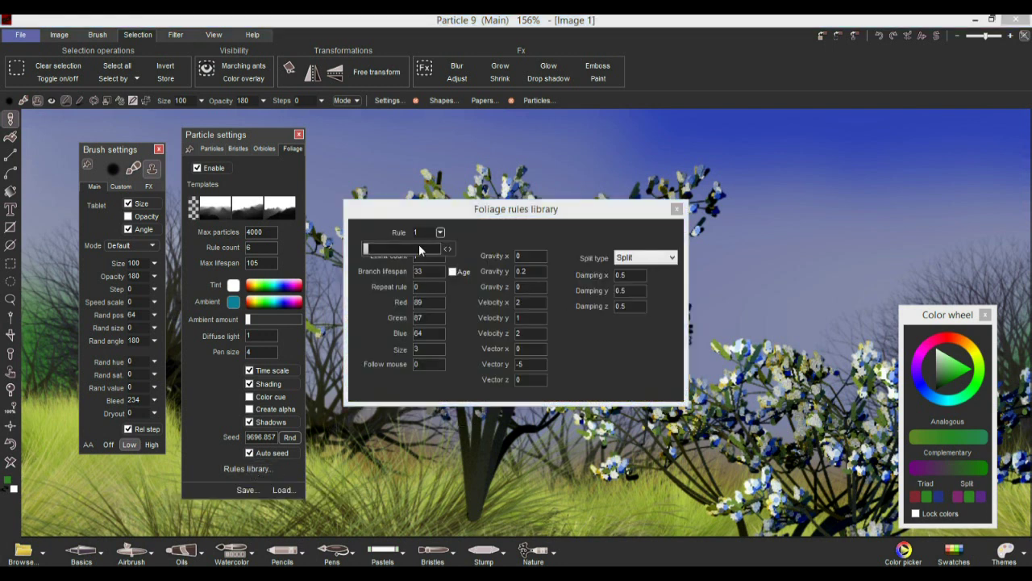
drag(381, 247, 402, 251)
mouse_move(412, 254)
mouse_down()
mouse_move(403, 250)
mouse_move(434, 249)
mouse_move(409, 253)
mouse_move(426, 253)
mouse_up()
click(660, 260)
click(620, 221)
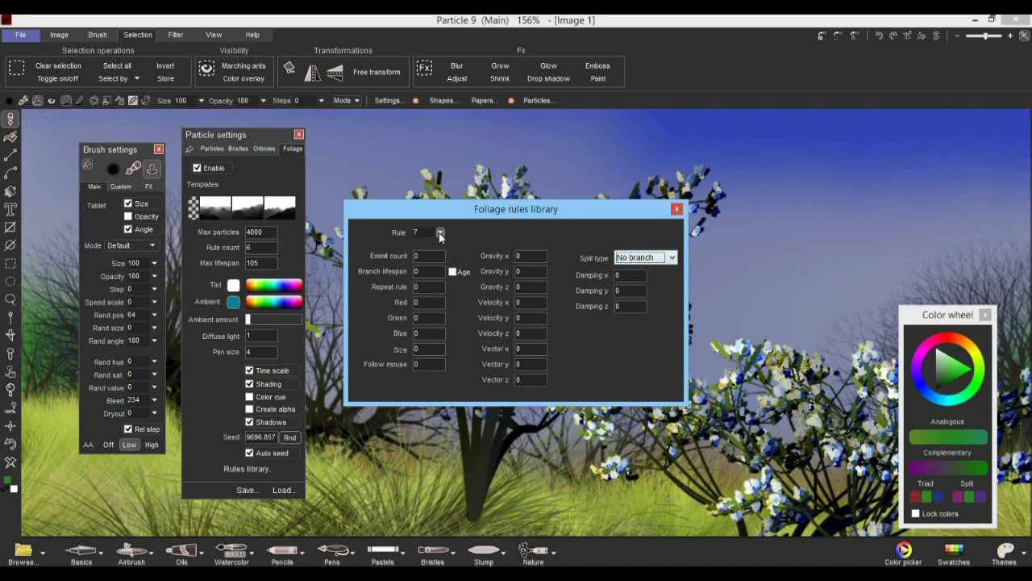
- Go back through the foliage rules to rule 3, compare its parameters with the painted tree, and close the library
click(440, 232)
mouse_move(425, 253)
mouse_down()
mouse_move(387, 253)
mouse_move(416, 253)
mouse_up()
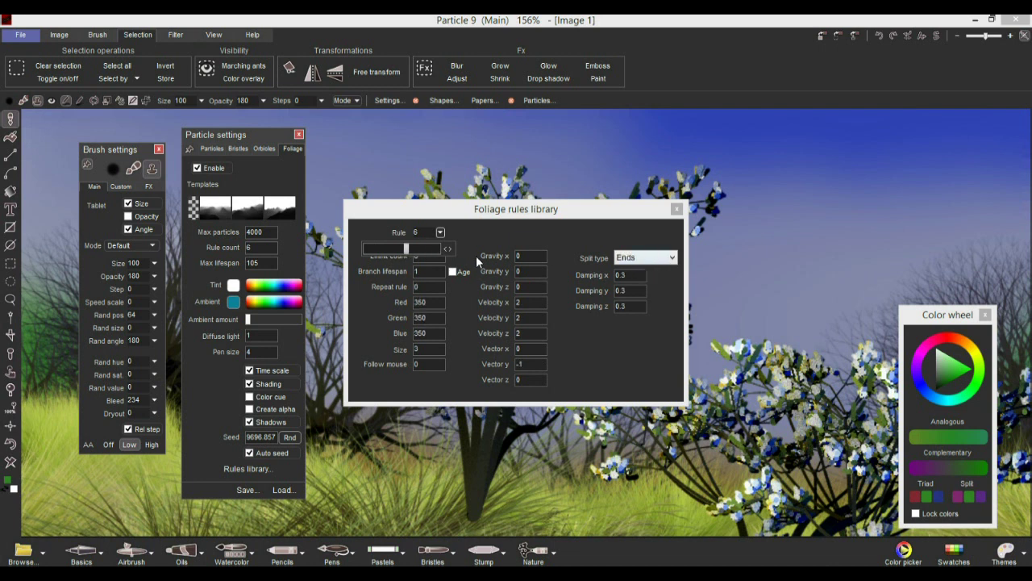
drag(400, 250, 383, 250)
drag(434, 209, 148, 217)
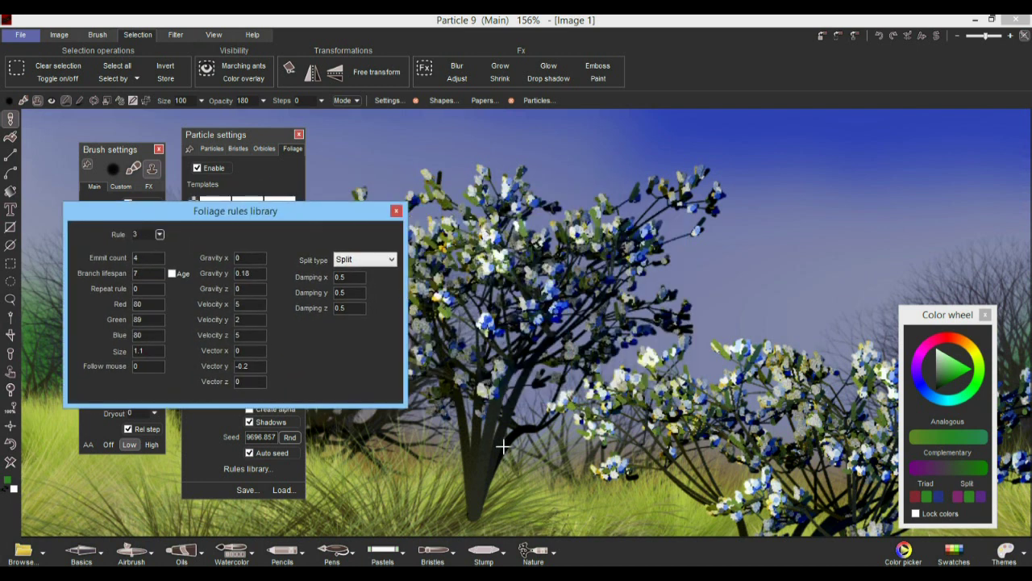
drag(276, 209, 719, 149)
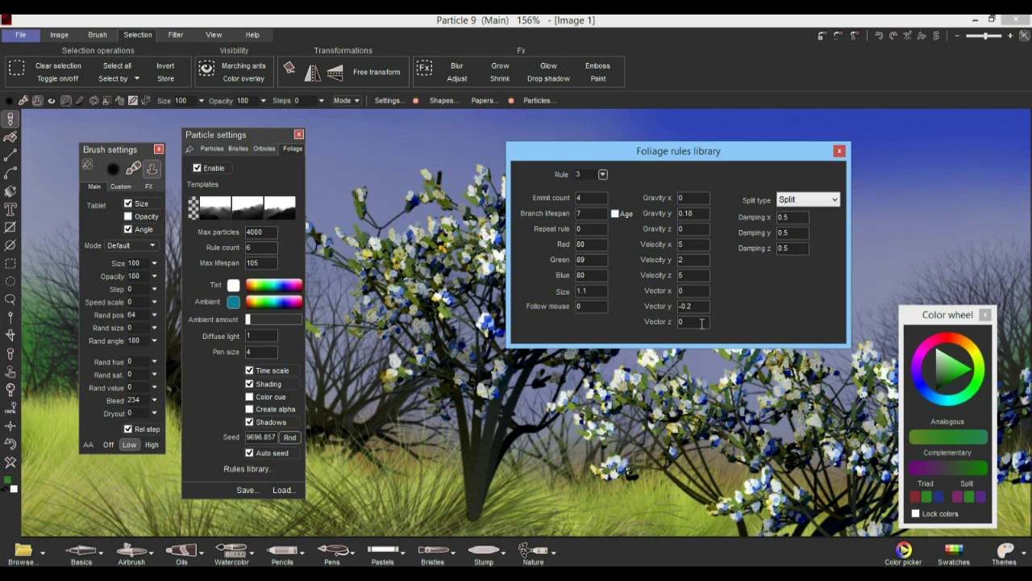
click(839, 151)
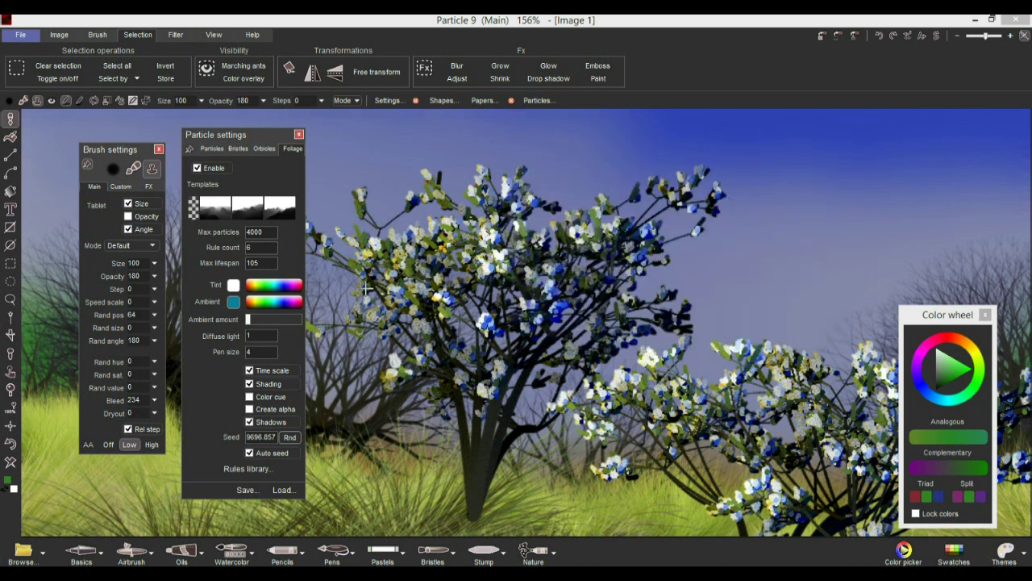
- Load the Simple tree 04 foliage preset and paint a straight-trunked tree between the two flowering trees
click(297, 492)
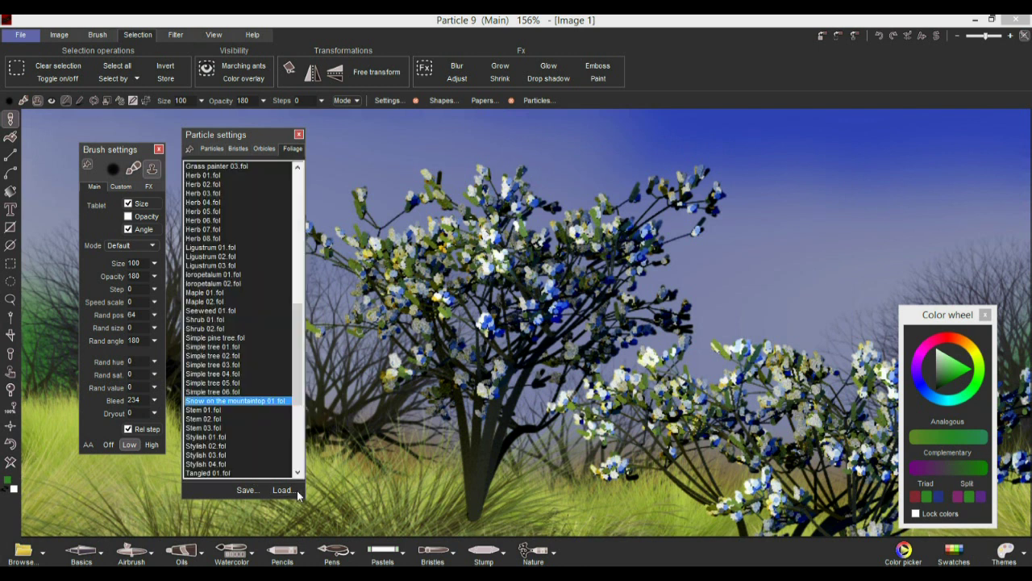
double_click(225, 382)
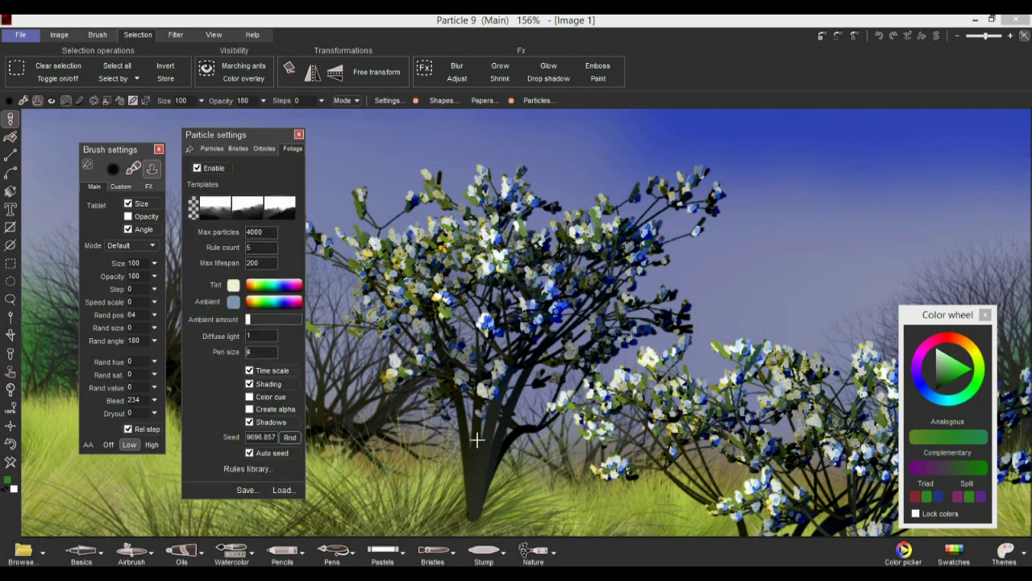
click(666, 506)
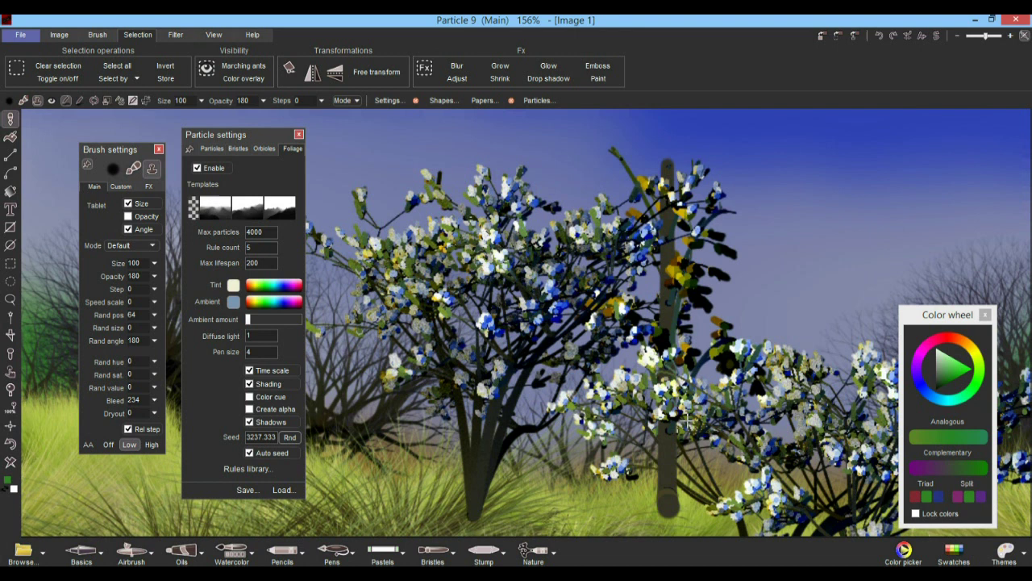
scroll(574, 418, down, 6)
scroll(572, 417, up, 3)
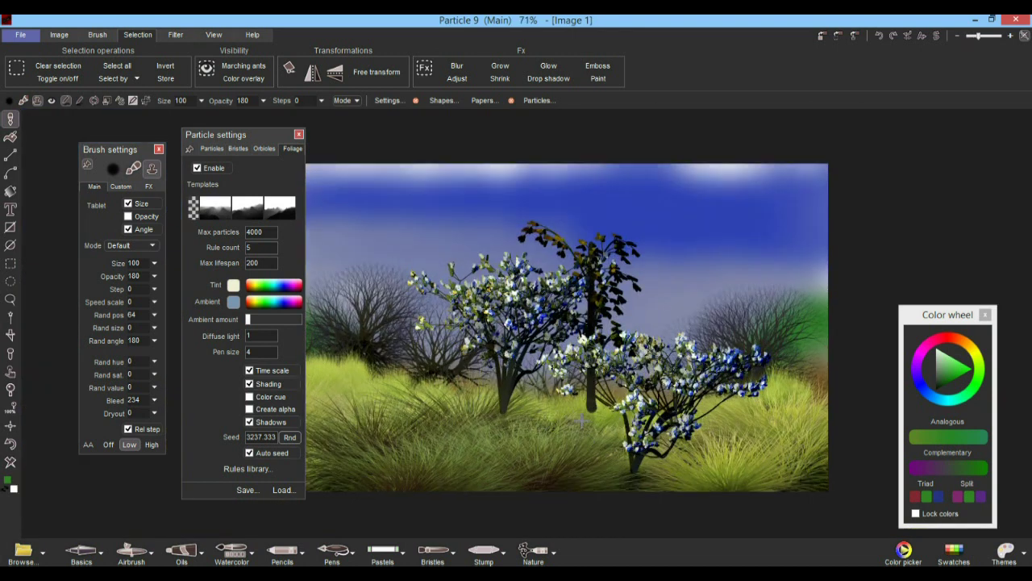
- Undo the simple tree and both flowering trees, leaving only the grass and background shrubs
click(12, 445)
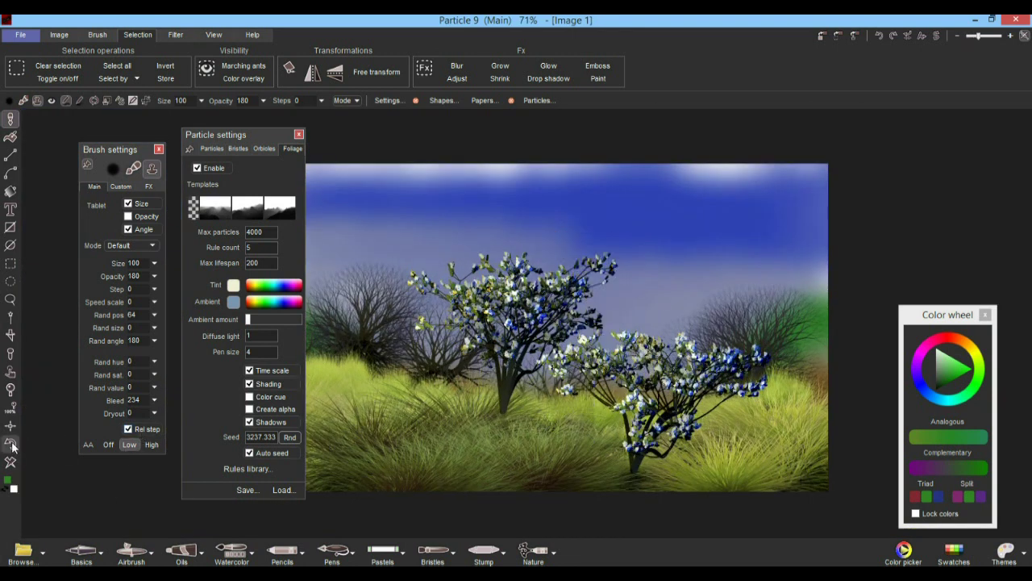
click(12, 445)
click(12, 445)
- Paint three simple trees with straight and curved trunks side by side on the grass
click(626, 476)
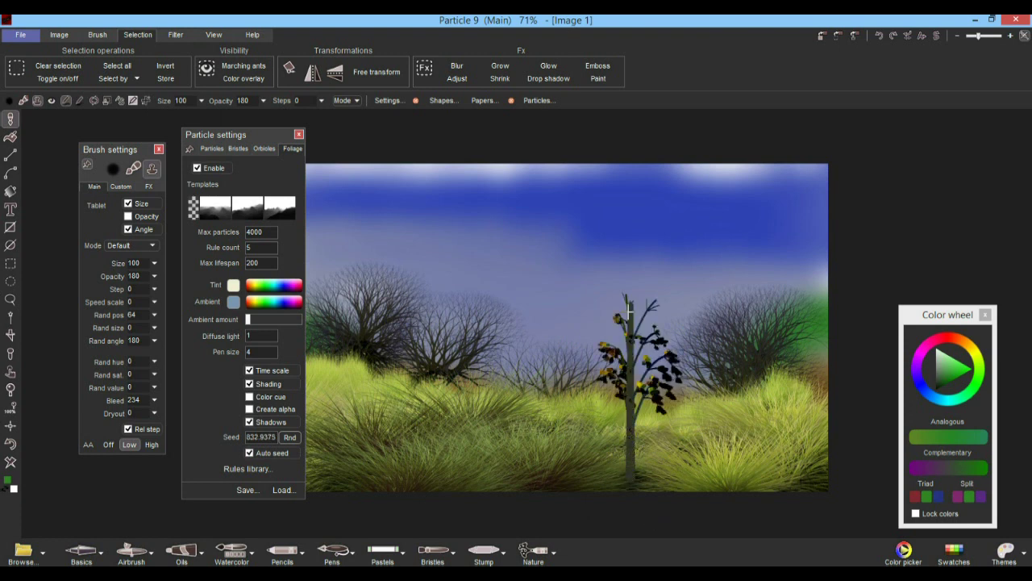
click(601, 472)
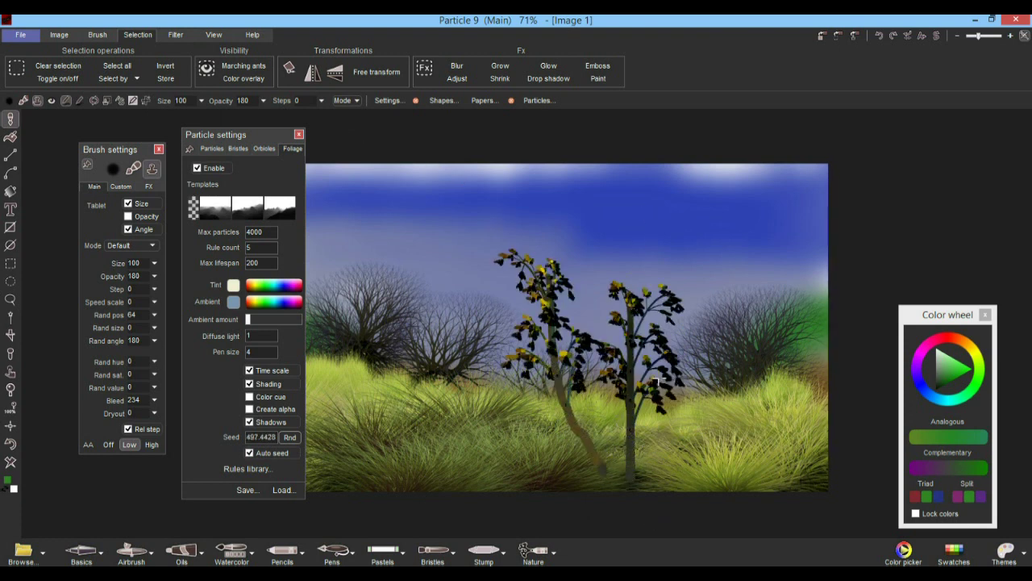
click(662, 457)
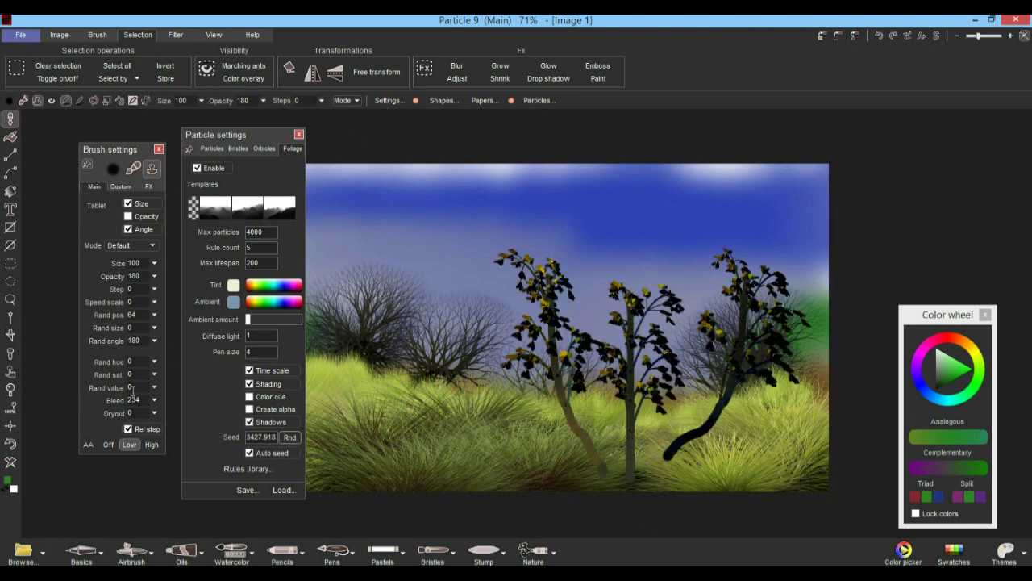
- Undo the three simple trees on the grass
click(10, 444)
click(10, 444)
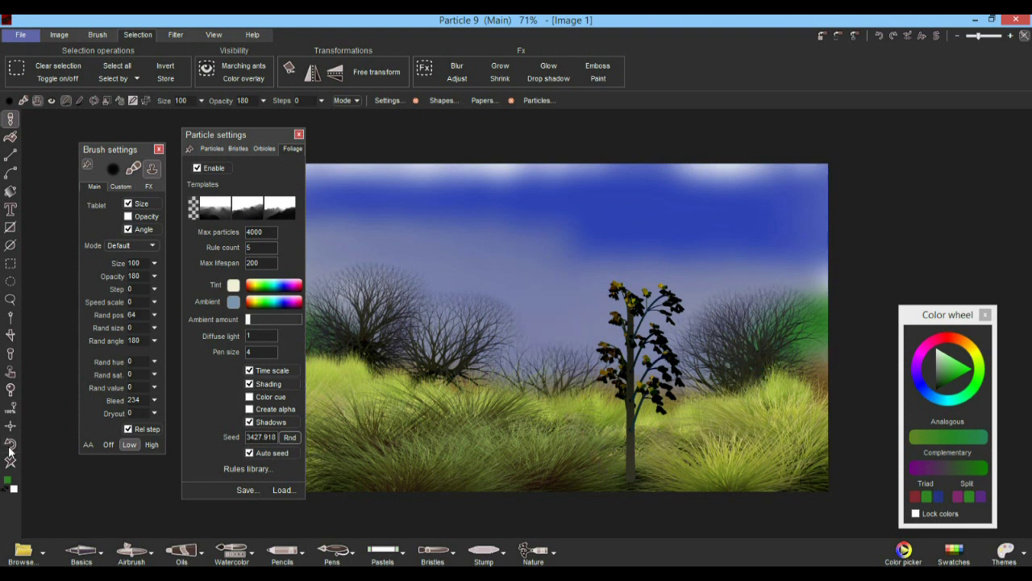
click(9, 448)
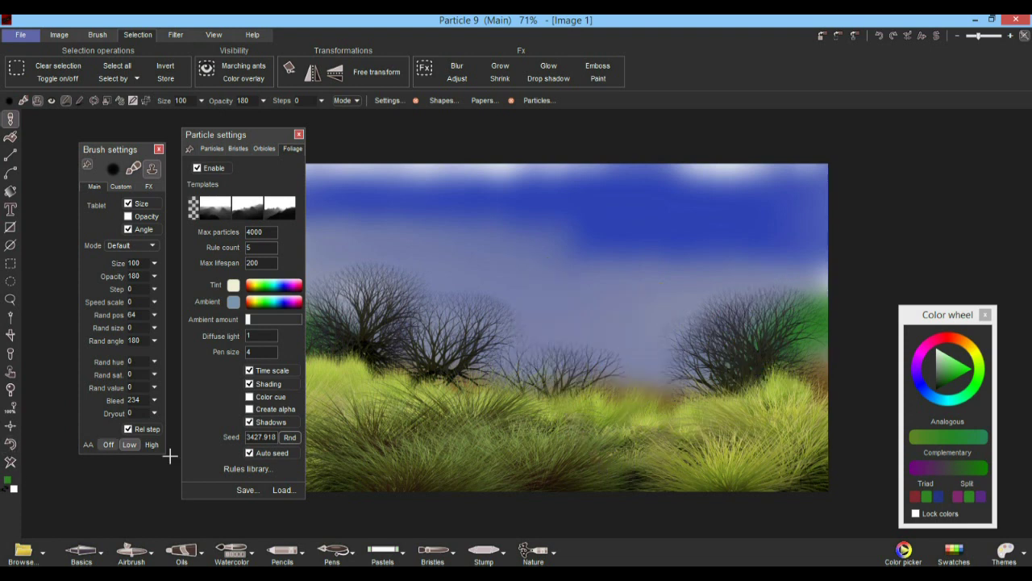
- Try the Ligustrum 02 foliage preset by painting two leafy green bushes on the grass, and undo both
click(284, 490)
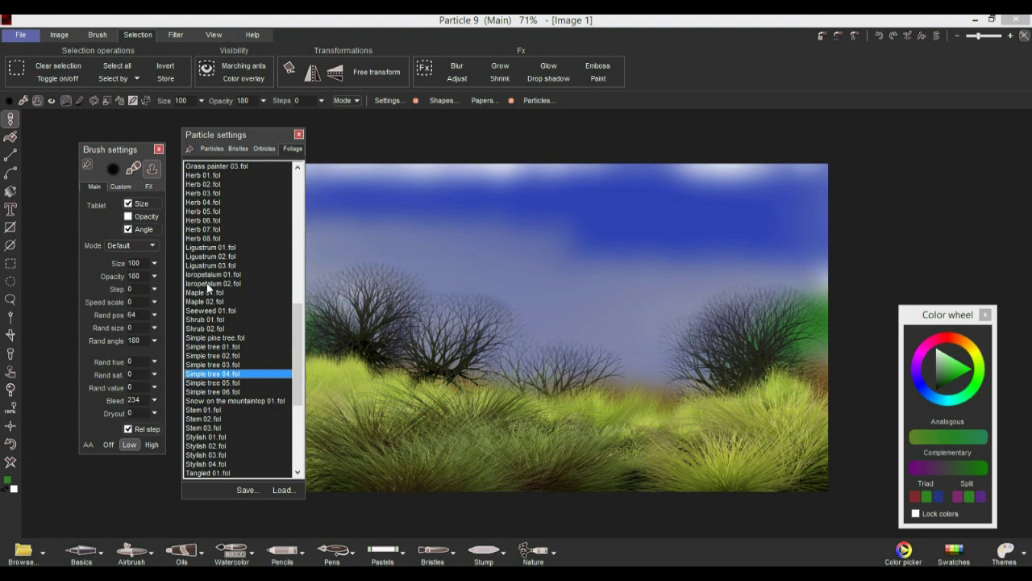
double_click(213, 258)
click(728, 451)
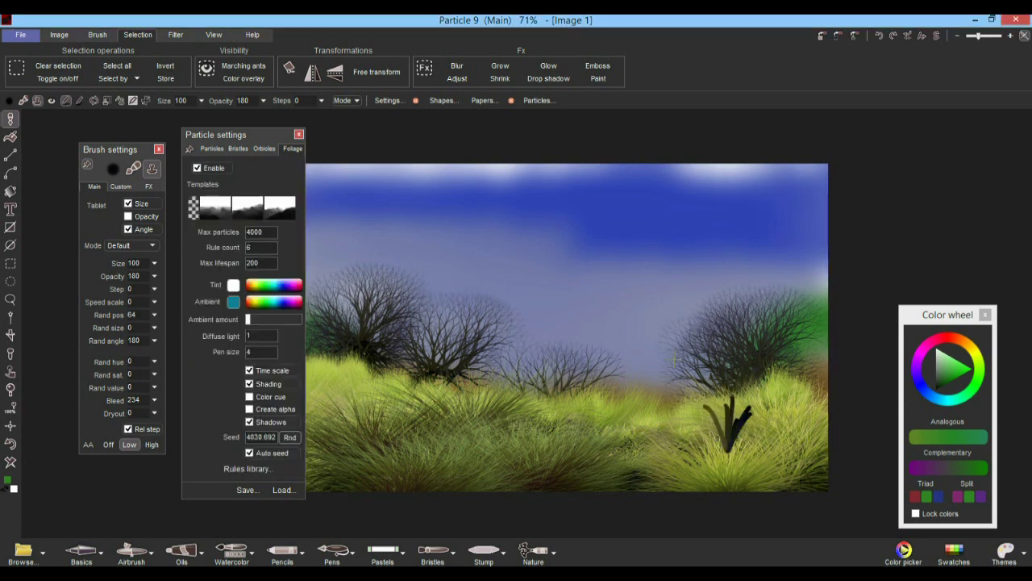
click(789, 474)
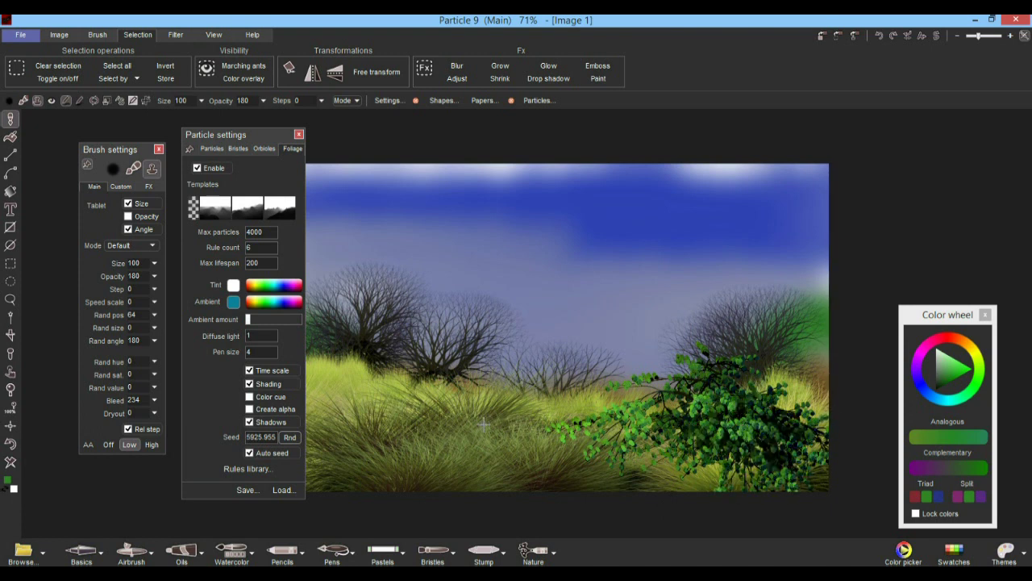
click(10, 444)
click(10, 443)
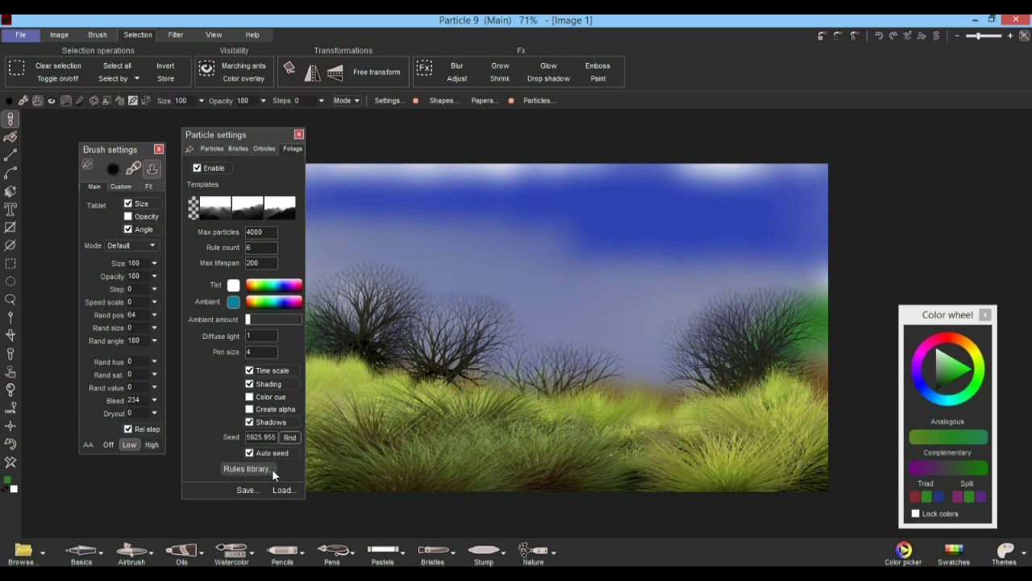
- Load the Evergreen 17 foliage preset and paint five evergreens of different heights and slants across the landscape
click(287, 490)
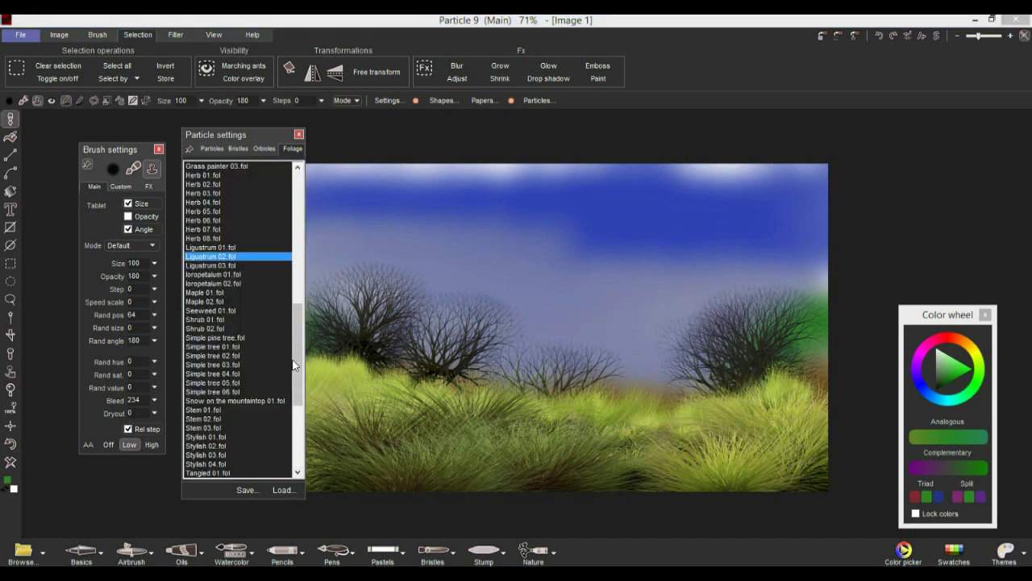
scroll(294, 364, up, 9)
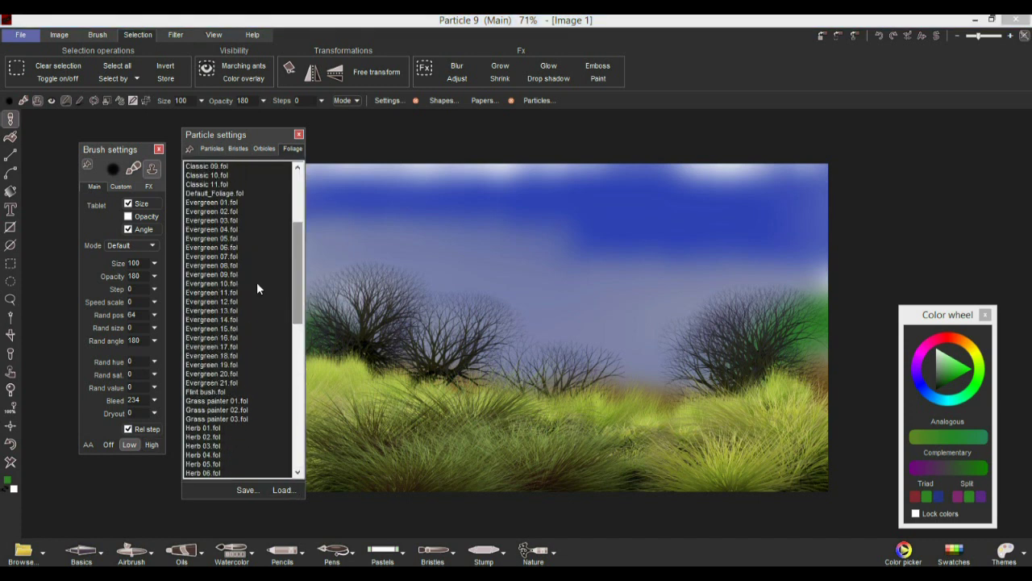
click(205, 348)
drag(716, 466, 692, 331)
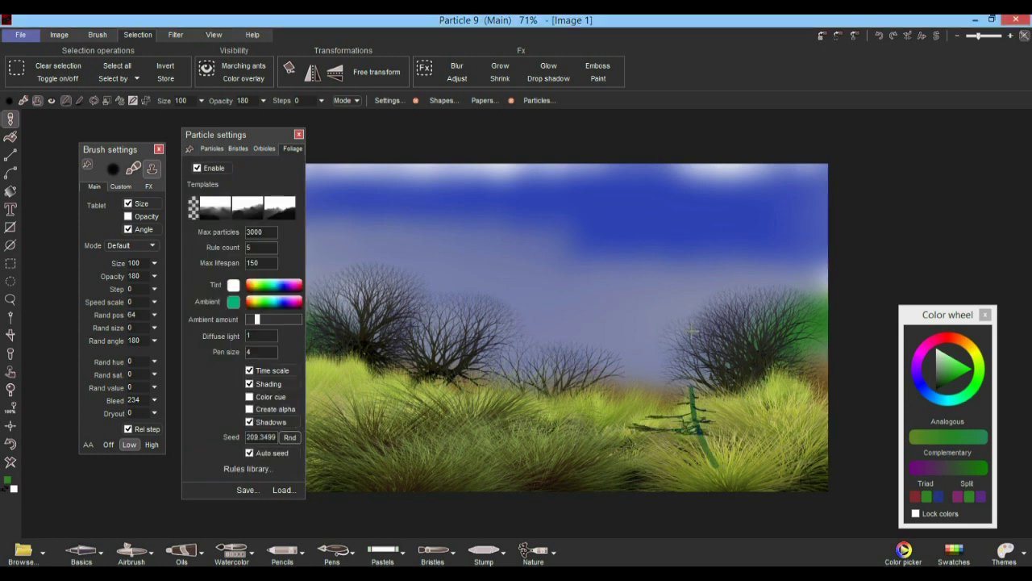
drag(771, 469, 784, 230)
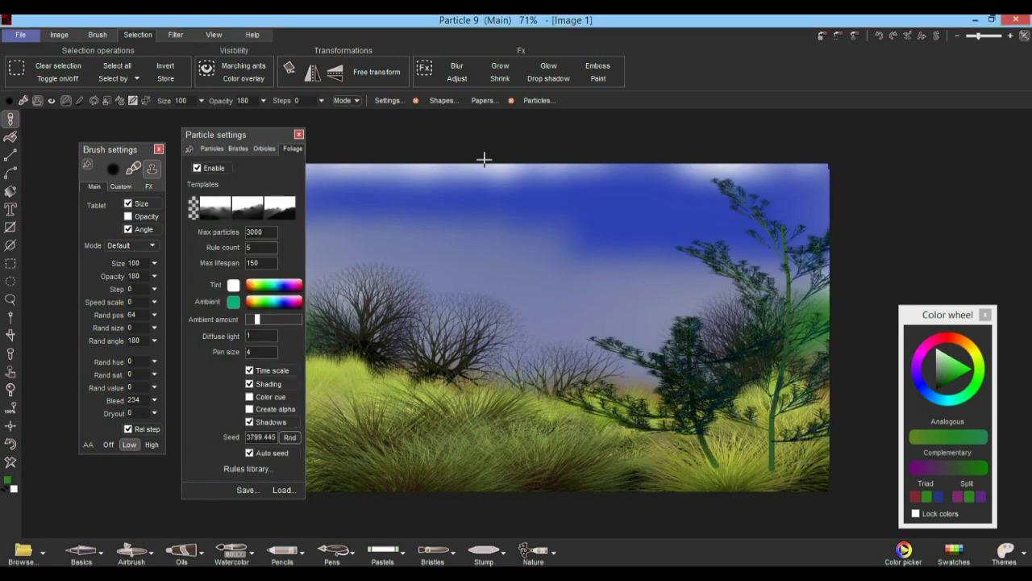
drag(597, 472, 355, 174)
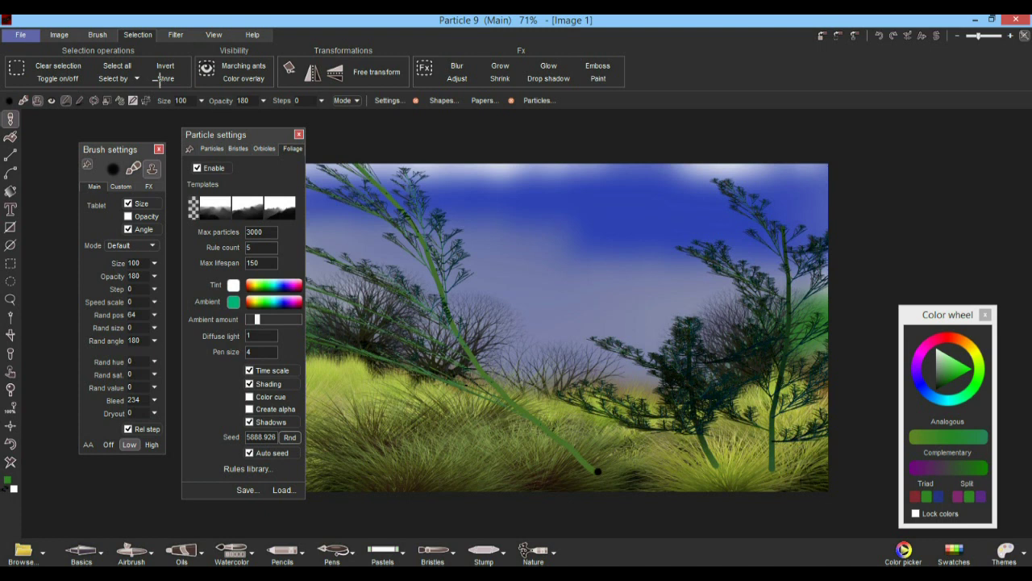
drag(616, 473, 629, 412)
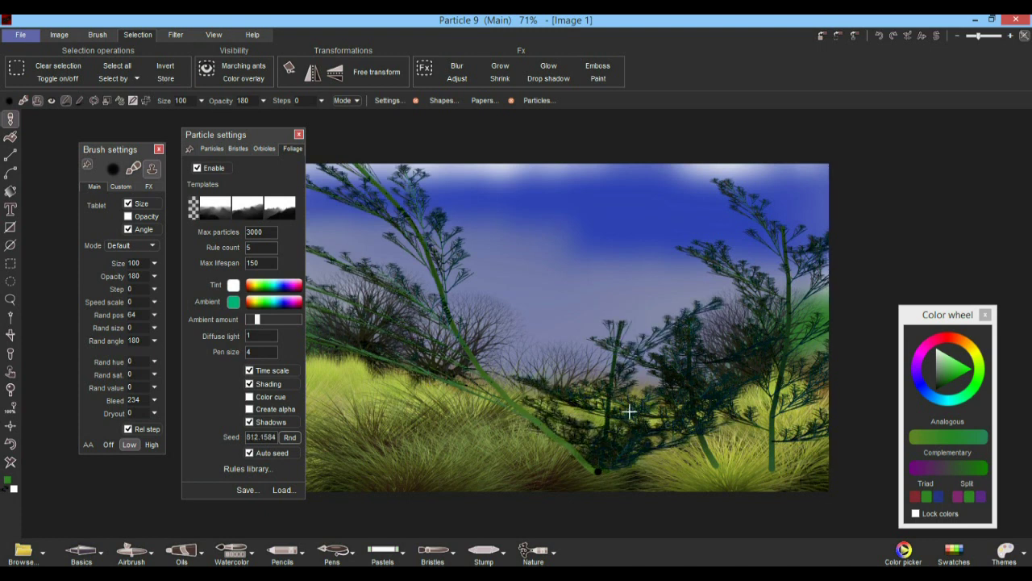
drag(537, 473, 529, 363)
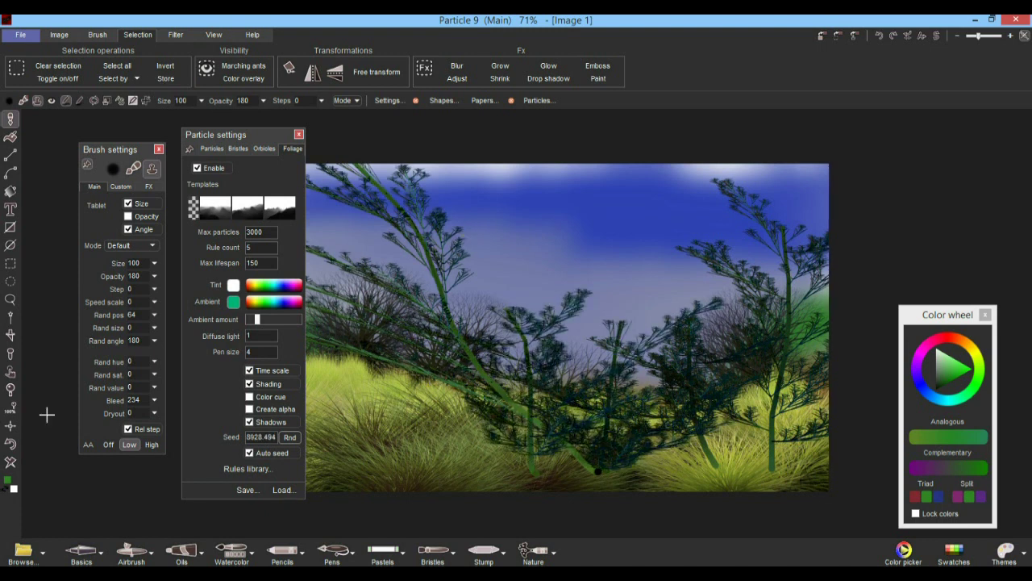
- Undo all five evergreens
click(9, 444)
click(9, 444)
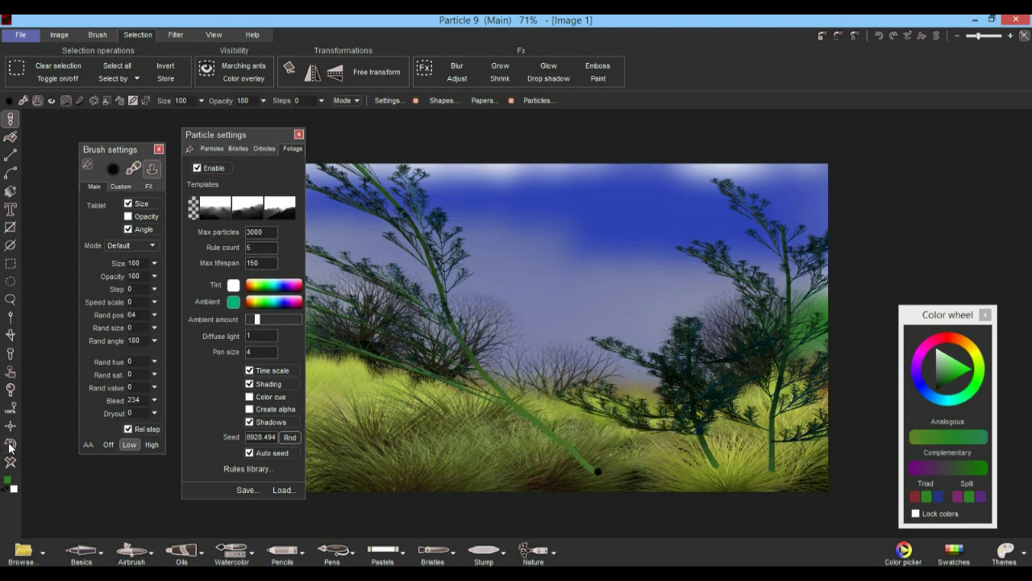
click(10, 445)
click(9, 445)
click(10, 444)
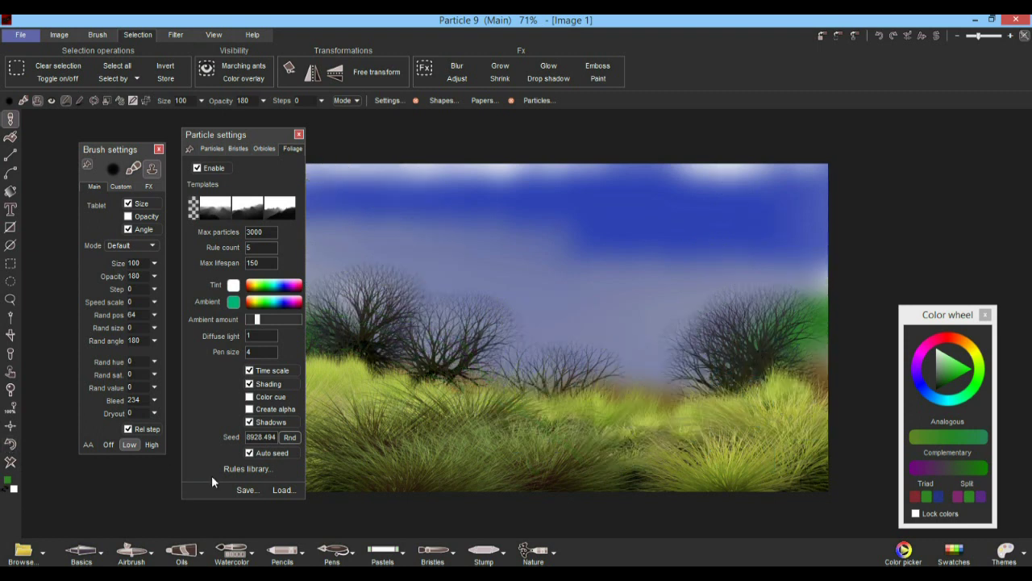
- Load the Branch 04 foliage preset and paint two long curving leafy branches rising from the grass into the sky
click(286, 489)
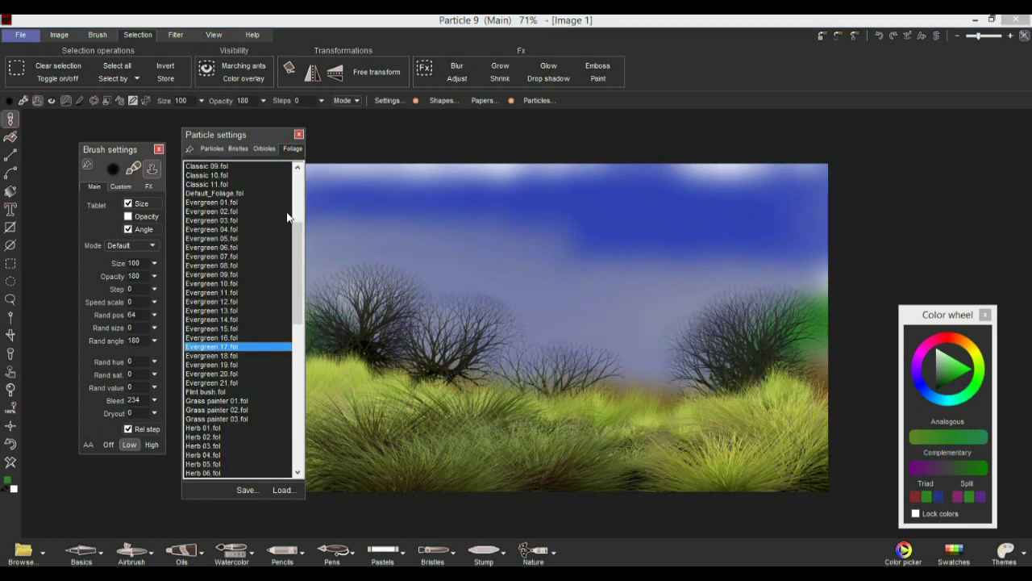
scroll(296, 243, up, 6)
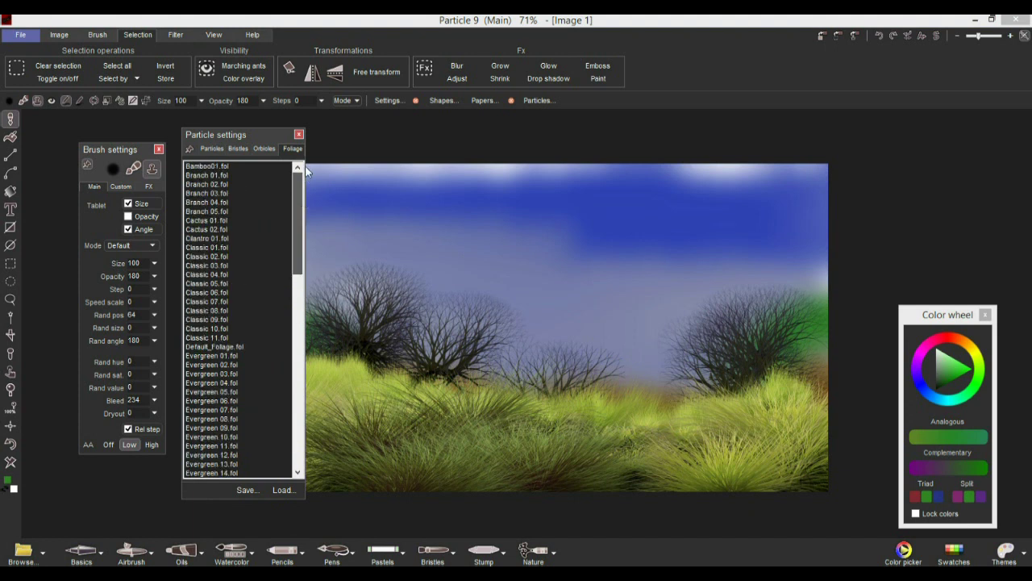
double_click(223, 210)
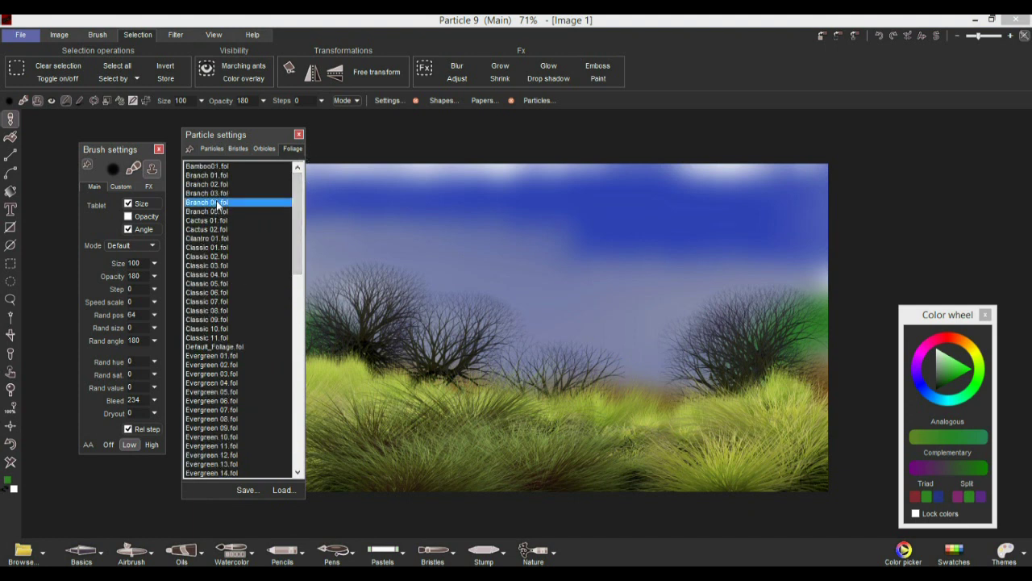
click(792, 469)
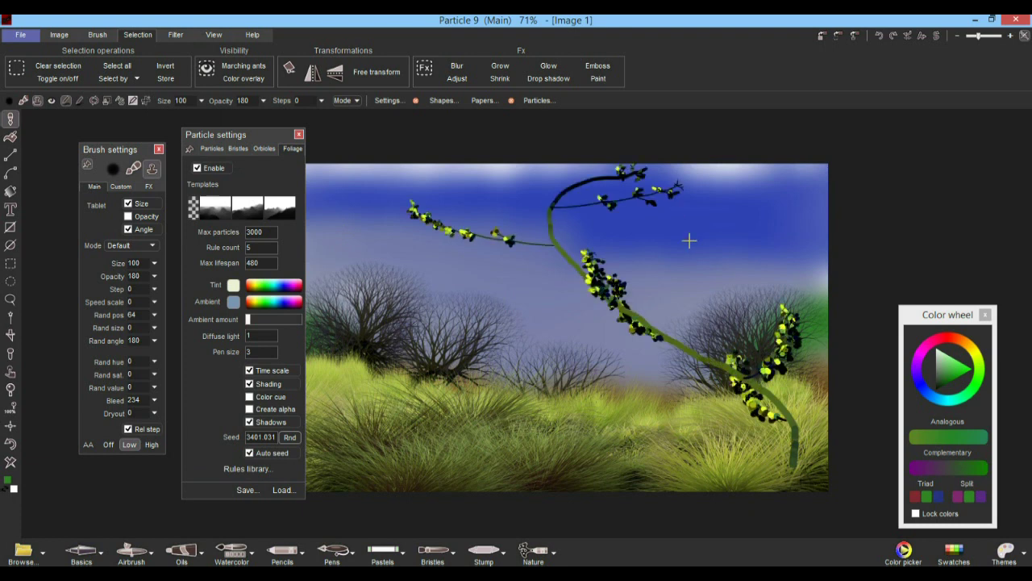
click(796, 472)
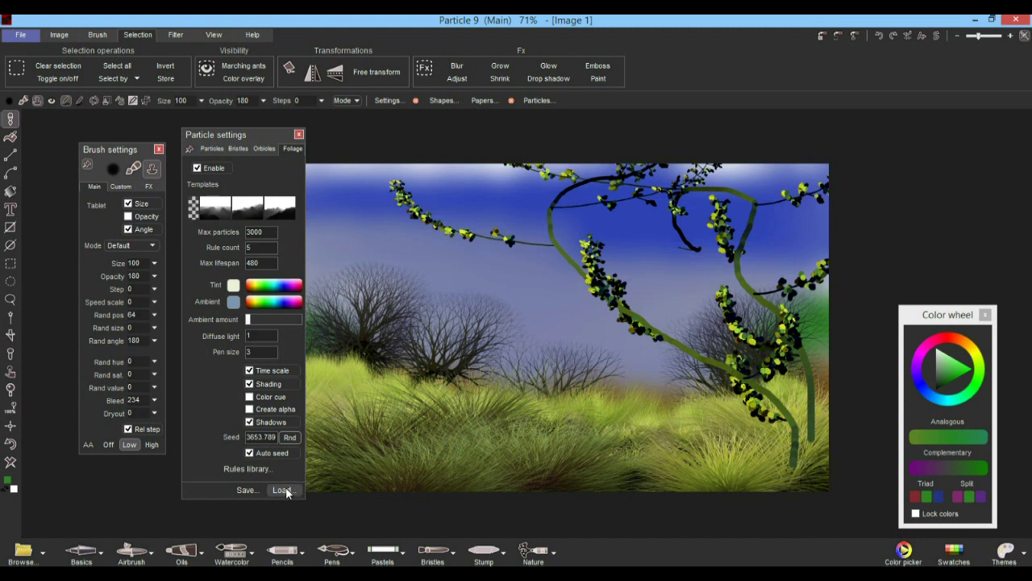
- Close the Particle and Brush settings and paint green zigzag strokes across the sky and shrubs with the Rake 50 tempera brush
click(298, 134)
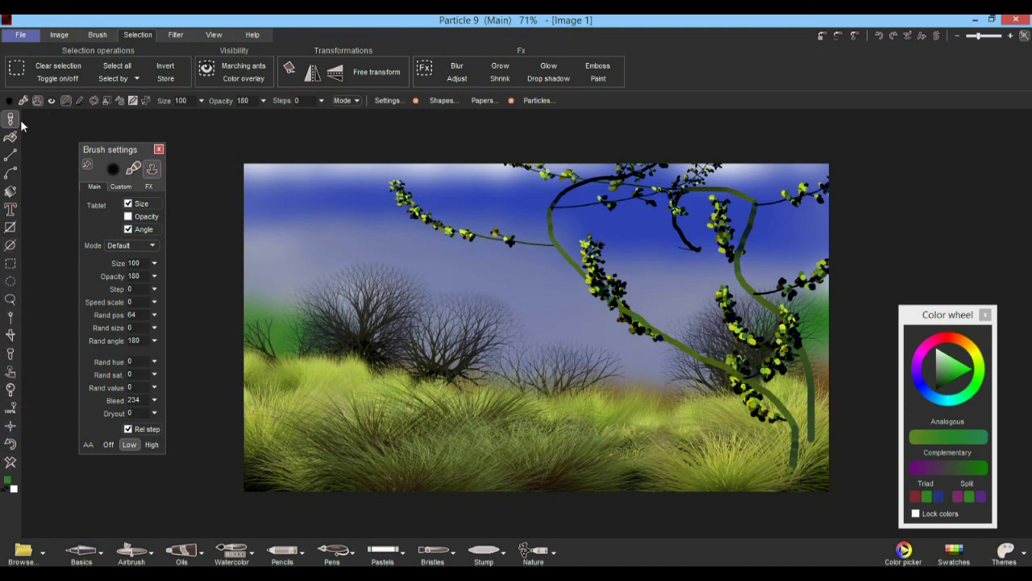
click(159, 150)
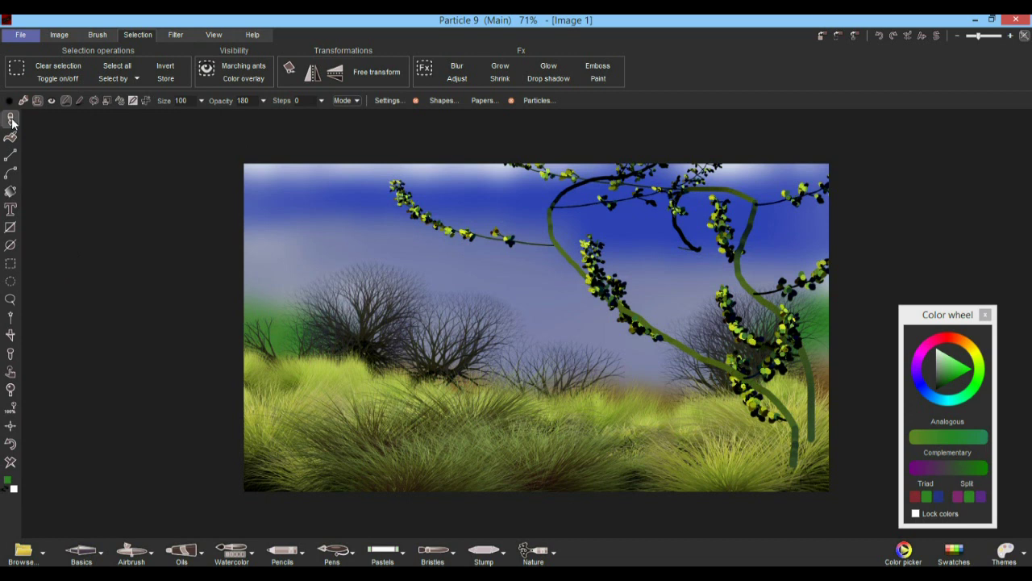
click(11, 121)
mouse_move(80, 198)
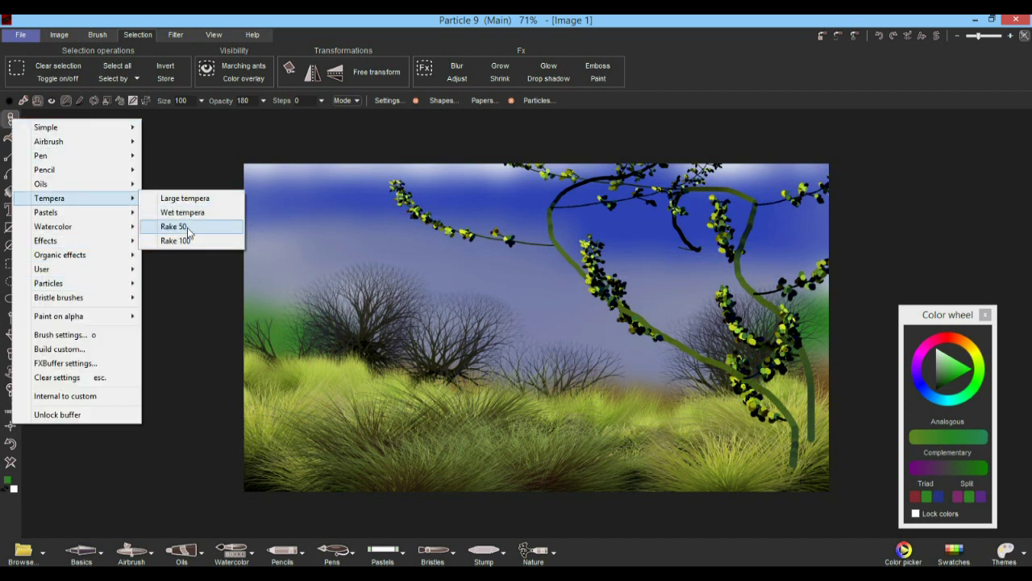
click(187, 229)
mouse_move(395, 323)
mouse_down()
mouse_move(484, 278)
mouse_move(430, 407)
mouse_up()
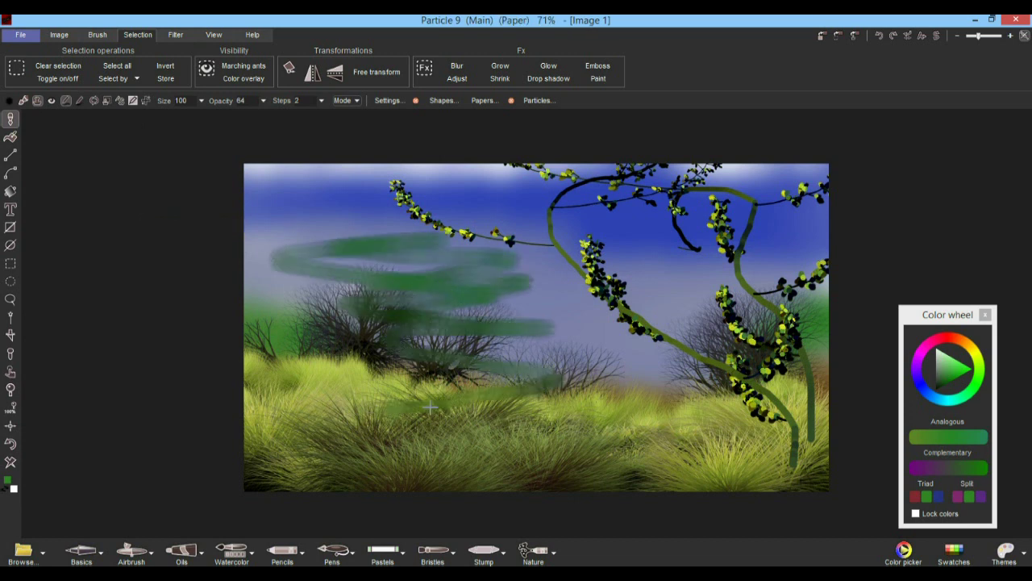
scroll(430, 407, up, 3)
mouse_move(454, 350)
mouse_down()
mouse_move(521, 276)
mouse_move(811, 230)
mouse_move(546, 187)
mouse_move(323, 338)
mouse_up()
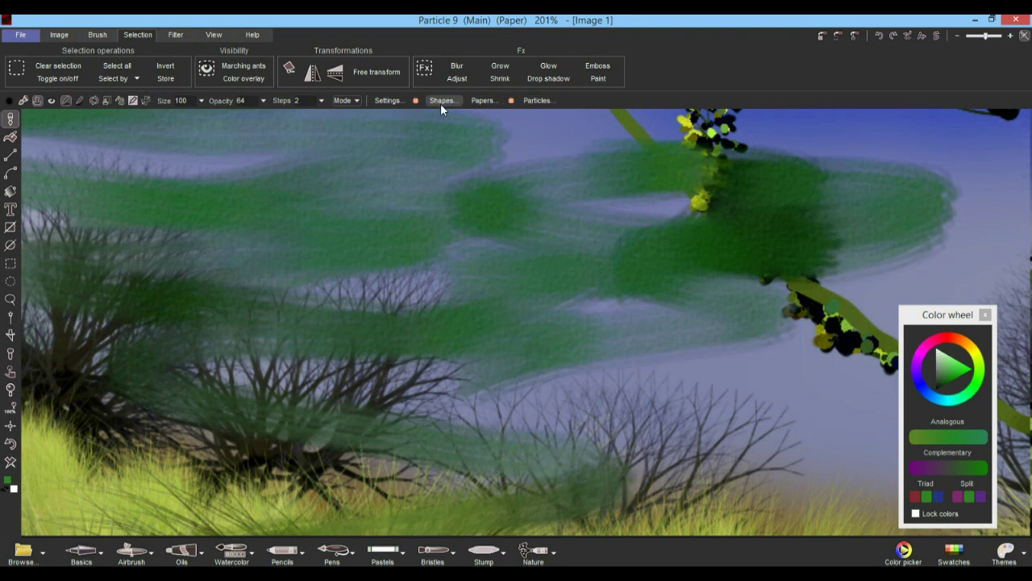
- Choose an Effects brush and smear the green strokes and the leafy branch into swirls
click(11, 120)
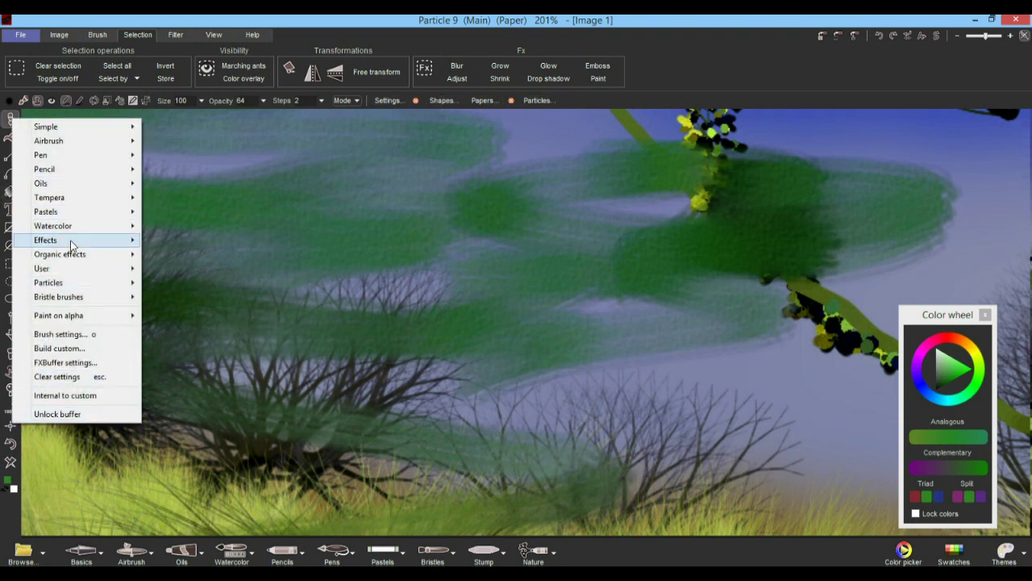
mouse_move(70, 243)
click(194, 297)
mouse_move(484, 315)
mouse_down()
mouse_move(565, 307)
mouse_move(694, 242)
mouse_move(887, 258)
mouse_up()
drag(900, 307, 375, 253)
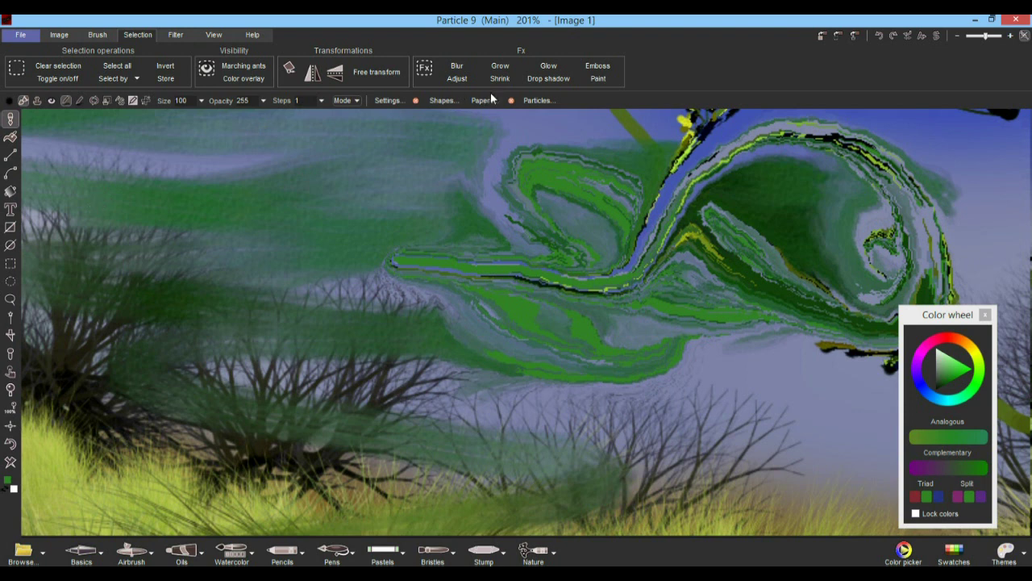
- Open the brush's FX settings, enable Gel, and paint an arched stroke across the green swirls
click(389, 100)
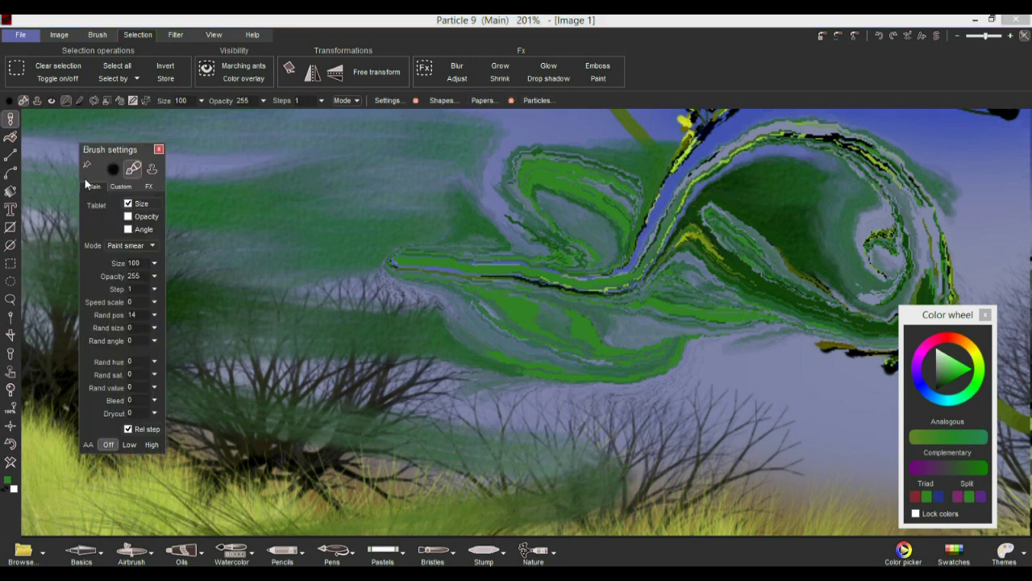
click(149, 187)
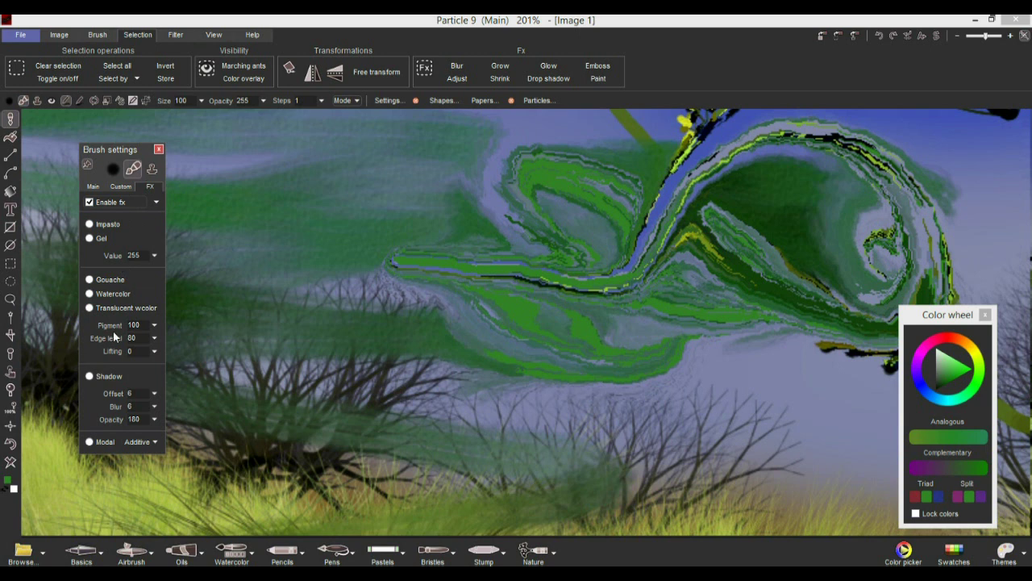
click(101, 239)
drag(304, 287, 746, 327)
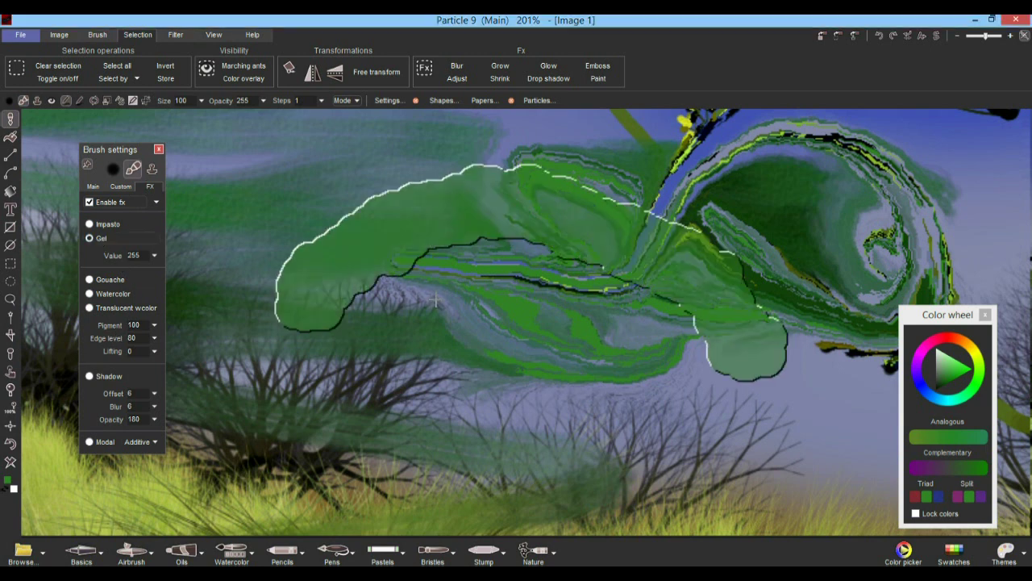
- Change the brush effect to Impasto and paint two winding raised strokes through and above the green swirls
click(103, 225)
mouse_move(408, 311)
mouse_down()
mouse_move(564, 403)
mouse_move(336, 310)
mouse_up()
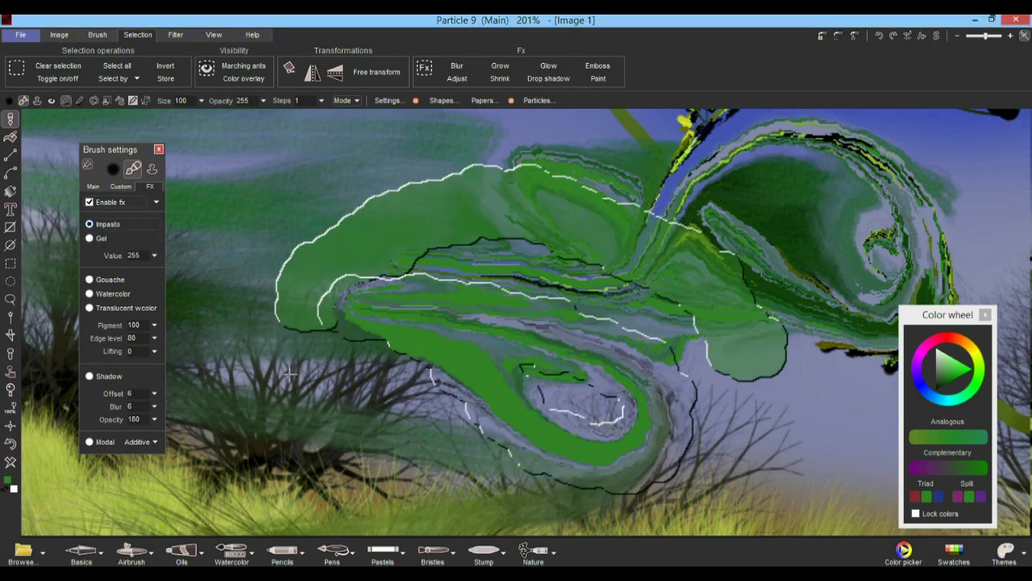
mouse_move(778, 202)
mouse_down()
mouse_move(657, 170)
mouse_move(263, 267)
mouse_up()
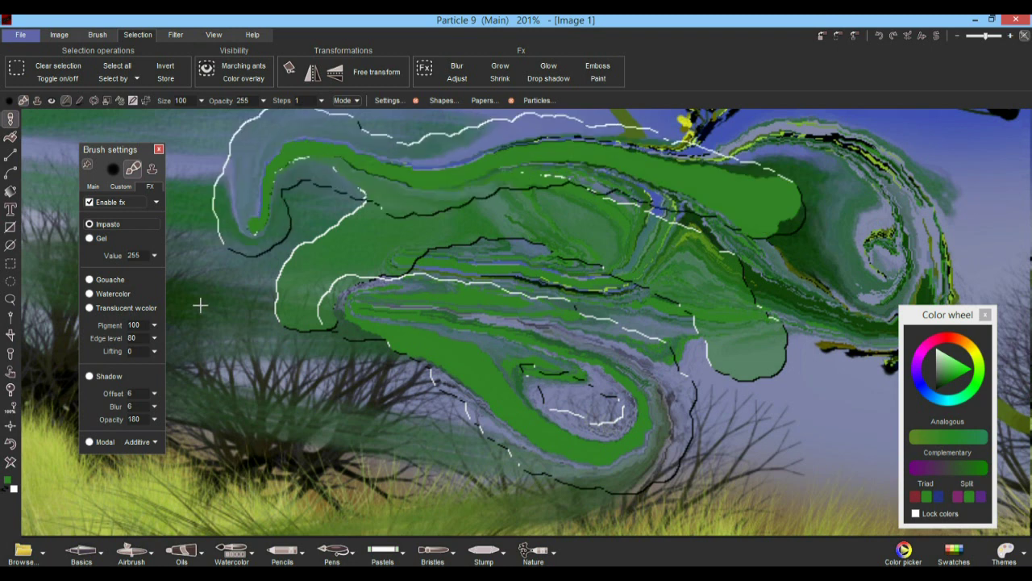
- Change the brush effect to Translucent wcolor and paint overlapping transparent strokes over the green swirls
click(121, 308)
drag(387, 347, 757, 311)
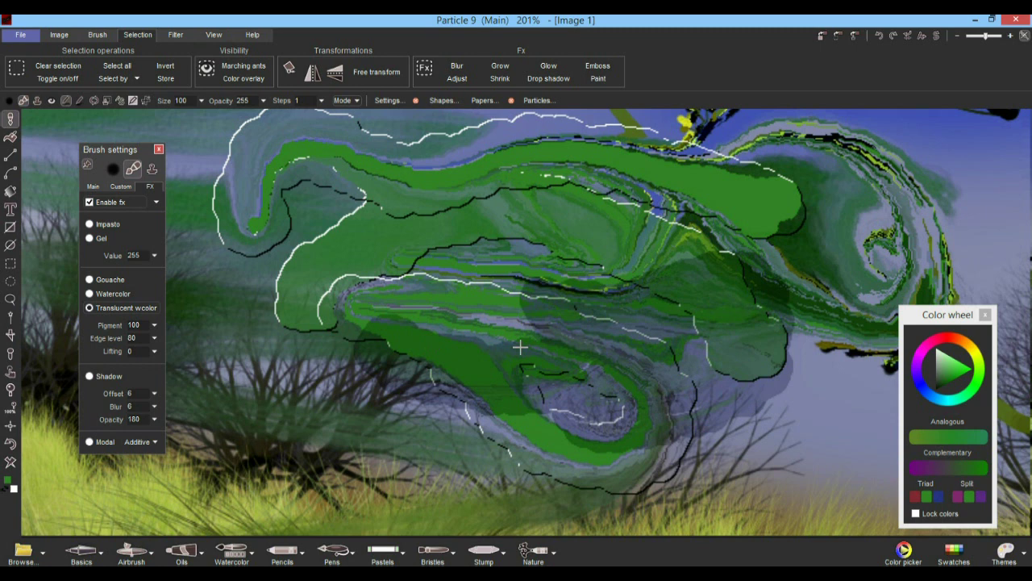
drag(447, 351, 315, 279)
- Set the watercolor Lifting to 47 and paint two crossing diagonal strokes over the green swirls
scroll(525, 258, up, 3)
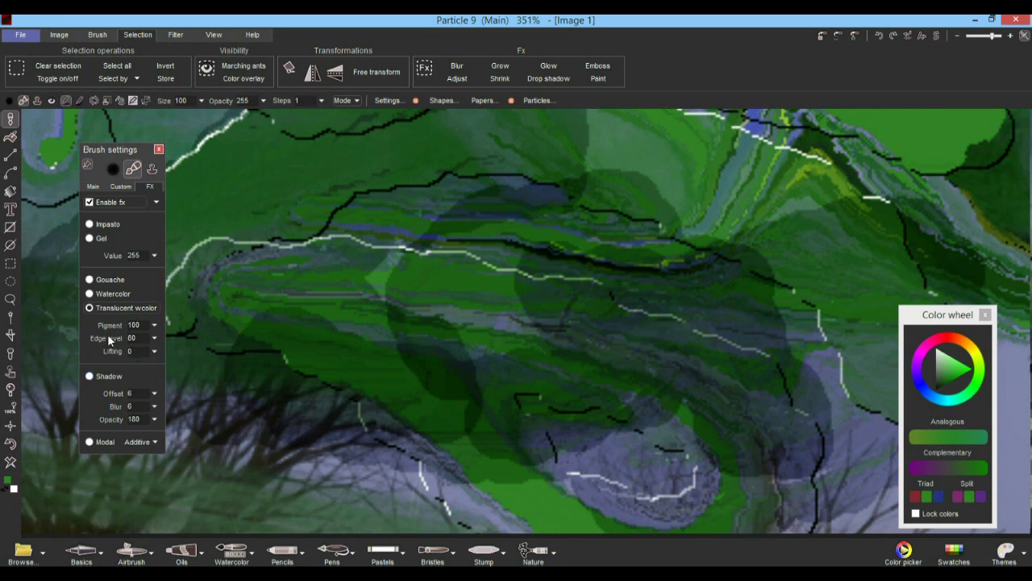
click(154, 351)
drag(95, 366, 100, 368)
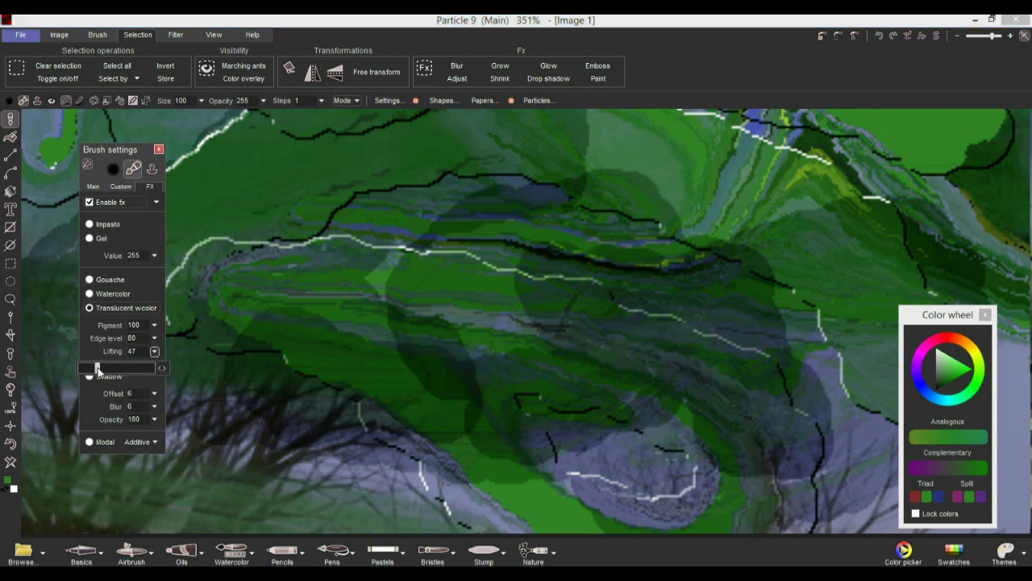
drag(452, 359, 297, 193)
mouse_move(331, 444)
mouse_down()
mouse_move(562, 245)
mouse_move(895, 141)
mouse_up()
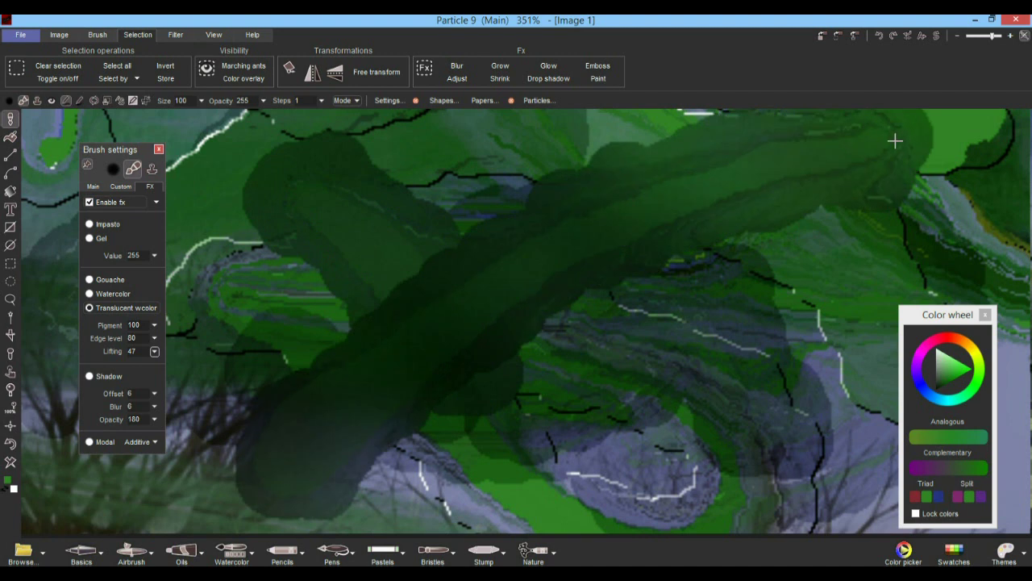
- Set the Lifting to 17 and paint broad strokes over the dark green area and across the curled branch beside it
click(154, 352)
drag(116, 365, 89, 376)
drag(621, 299, 458, 230)
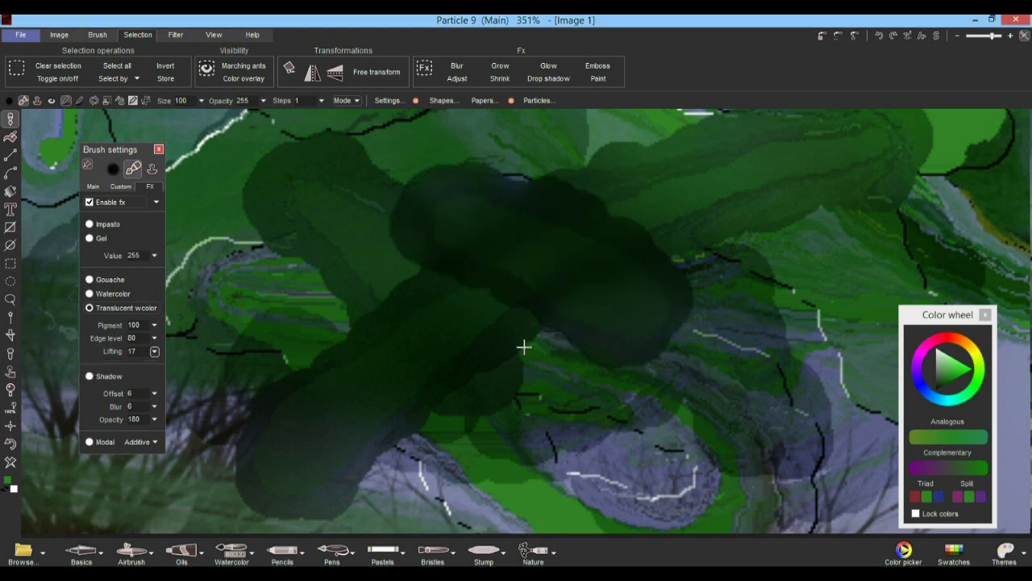
drag(651, 298, 254, 316)
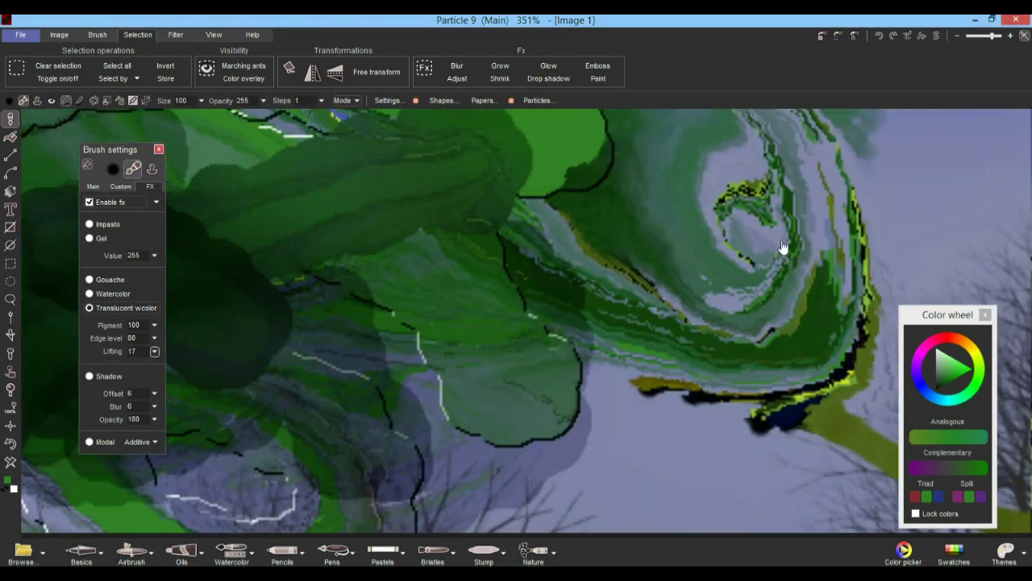
drag(783, 249, 524, 264)
mouse_move(883, 216)
mouse_down()
mouse_move(771, 213)
mouse_move(240, 290)
mouse_up()
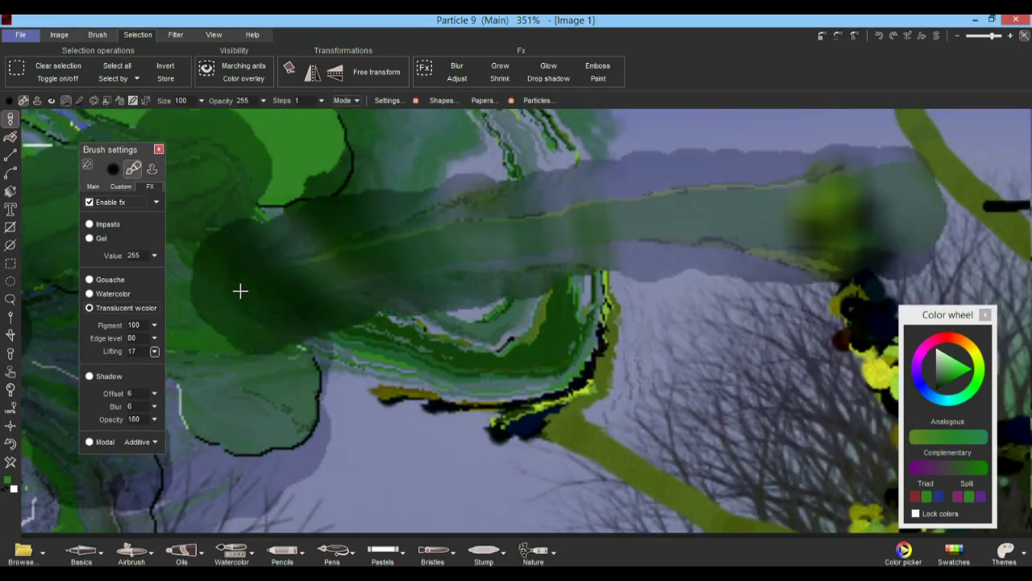
drag(736, 363, 279, 334)
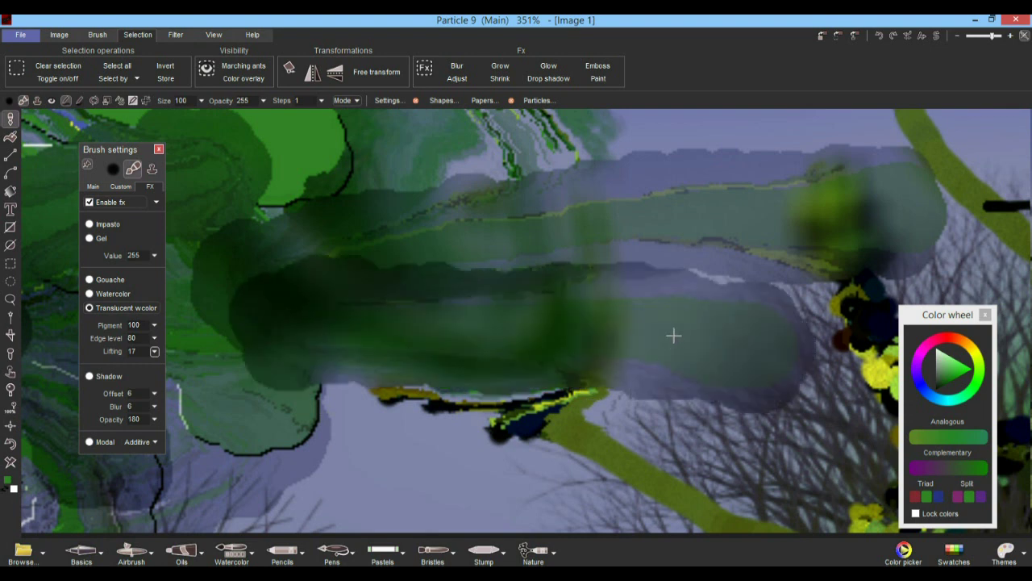
- Paint several broad translucent green strokes across the bare shrubs and the upper edge of the grass
drag(781, 359, 338, 195)
drag(443, 332, 710, 133)
mouse_move(413, 225)
mouse_down()
mouse_move(451, 281)
mouse_move(756, 302)
mouse_up()
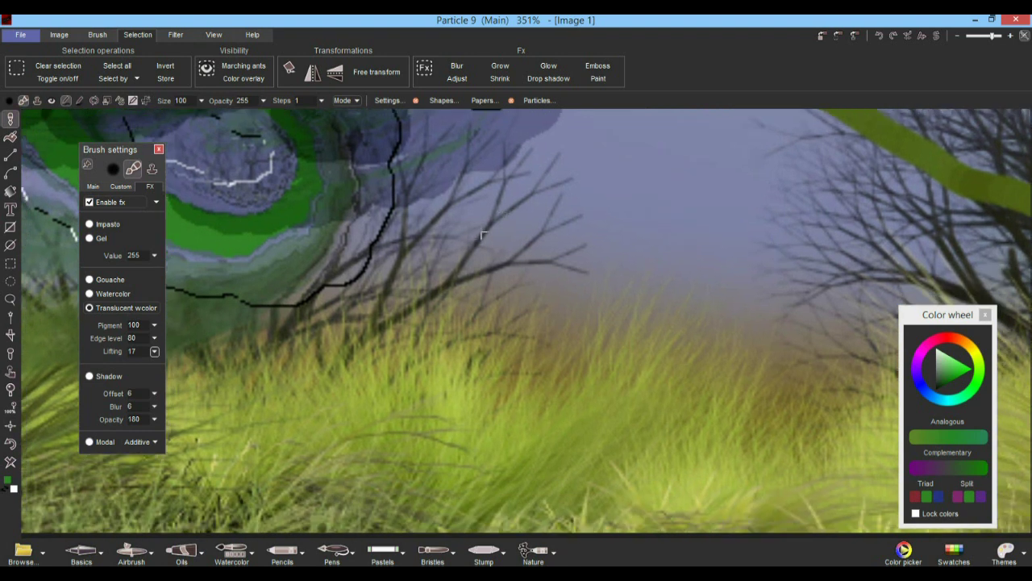
mouse_move(730, 186)
mouse_down()
mouse_move(403, 234)
mouse_move(231, 327)
mouse_up()
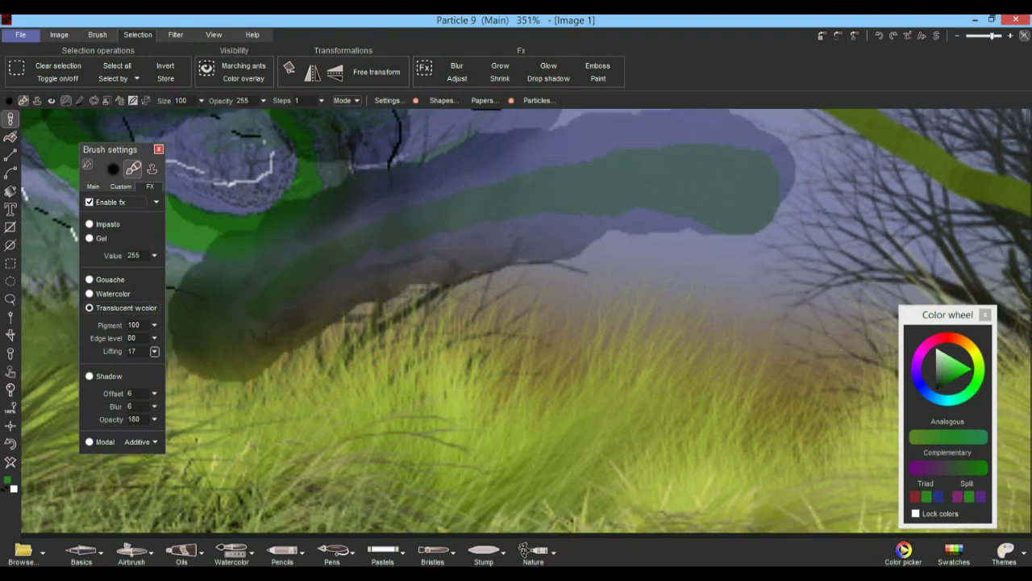
drag(770, 242, 233, 383)
drag(282, 350, 765, 218)
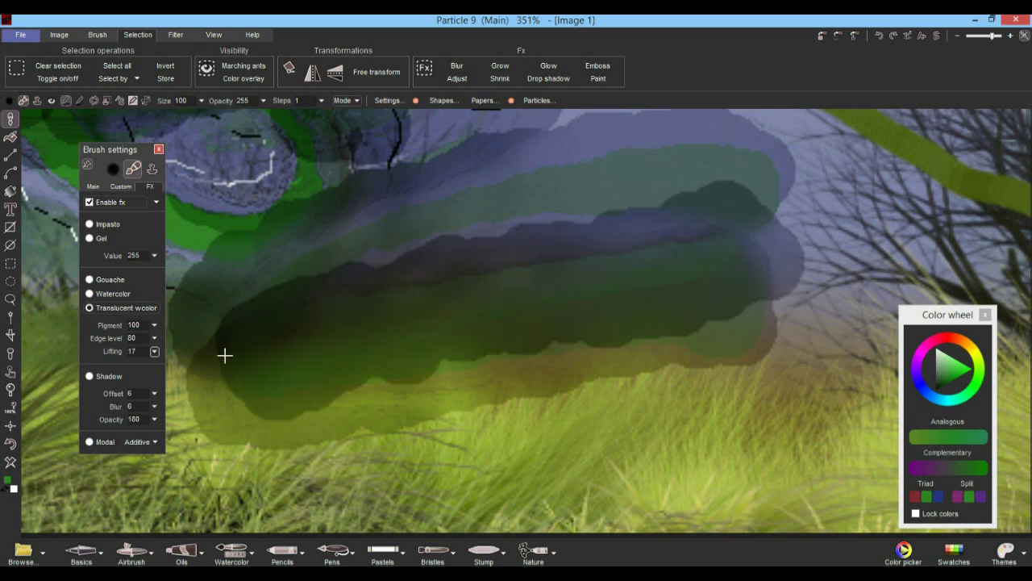
- Set the Pigment to 1 and blur the green strokes, the grass edge and the leafy branches with broad strokes
click(156, 326)
drag(115, 341, 80, 342)
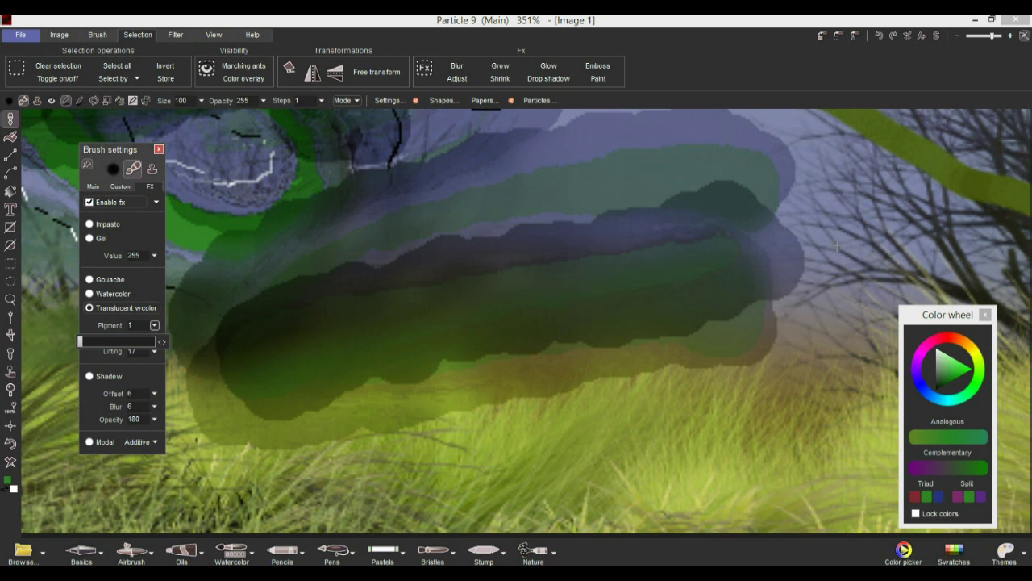
drag(837, 246, 401, 453)
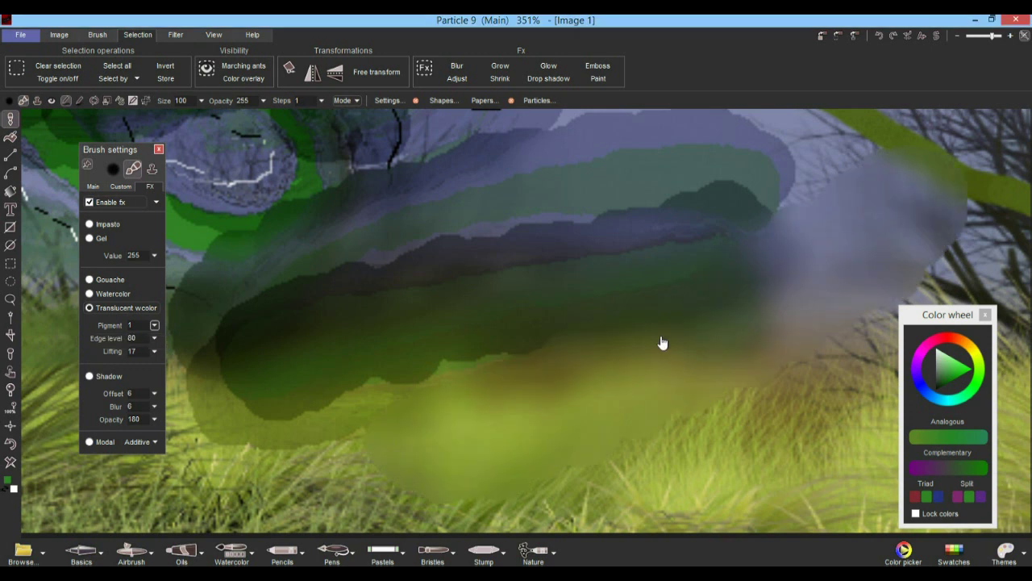
drag(663, 343, 388, 377)
drag(284, 302, 682, 314)
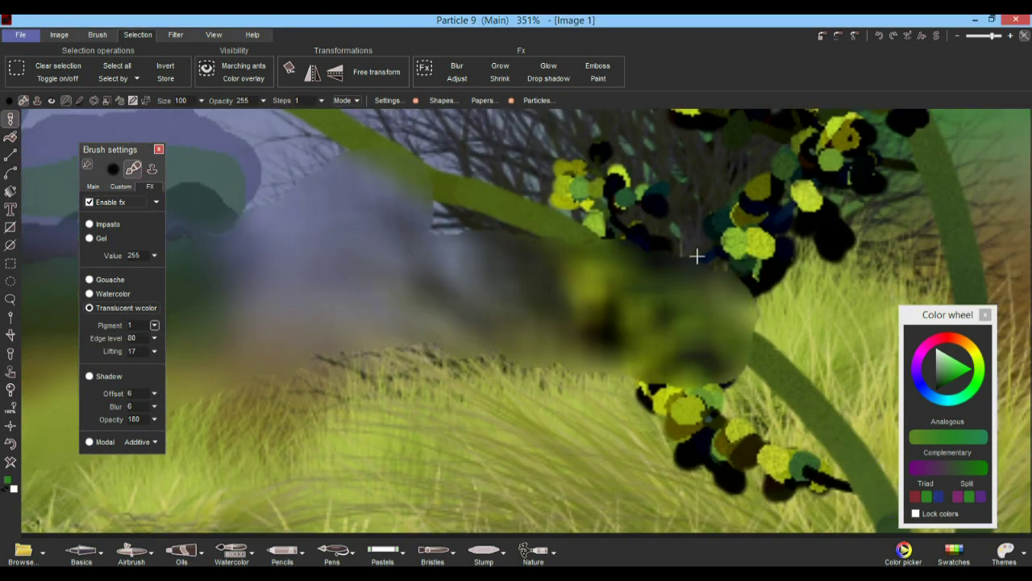
drag(696, 256, 254, 288)
mouse_move(670, 211)
mouse_down()
mouse_move(326, 206)
mouse_move(385, 422)
mouse_move(421, 476)
mouse_up()
drag(265, 361, 702, 187)
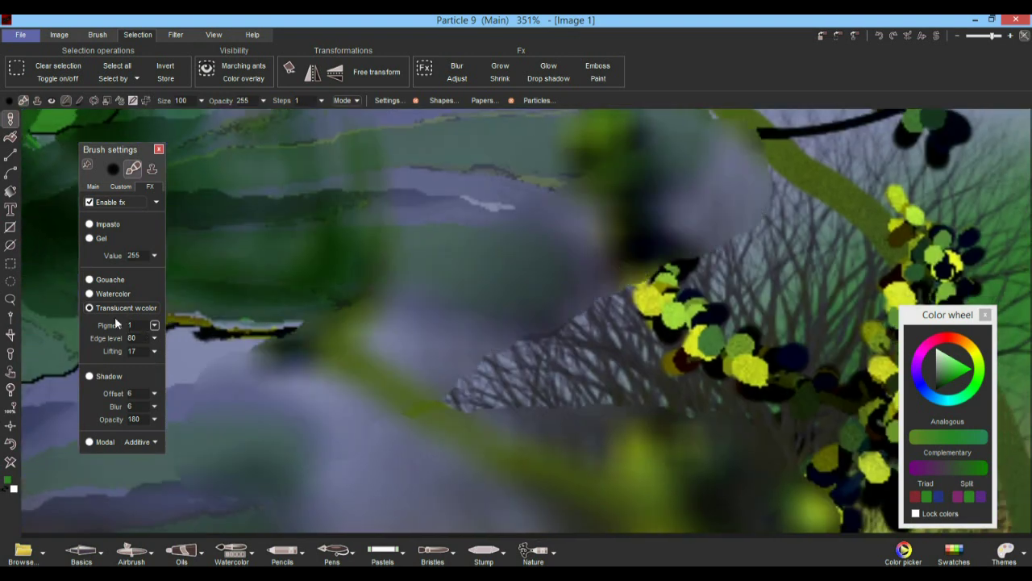
- Set the Lifting to 7 and soften the hanging leaf cluster and the surrounding curved branches against the blue sky
click(154, 352)
drag(83, 371, 84, 376)
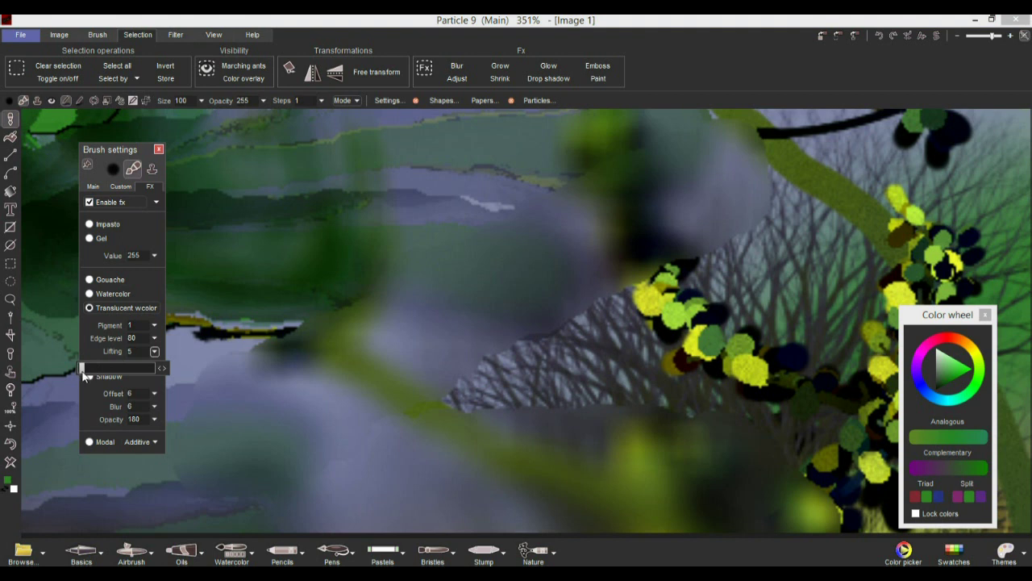
mouse_move(378, 399)
mouse_down()
mouse_move(833, 234)
mouse_move(521, 358)
mouse_move(588, 333)
mouse_move(776, 332)
mouse_move(324, 420)
mouse_move(727, 288)
mouse_up()
drag(837, 159, 492, 377)
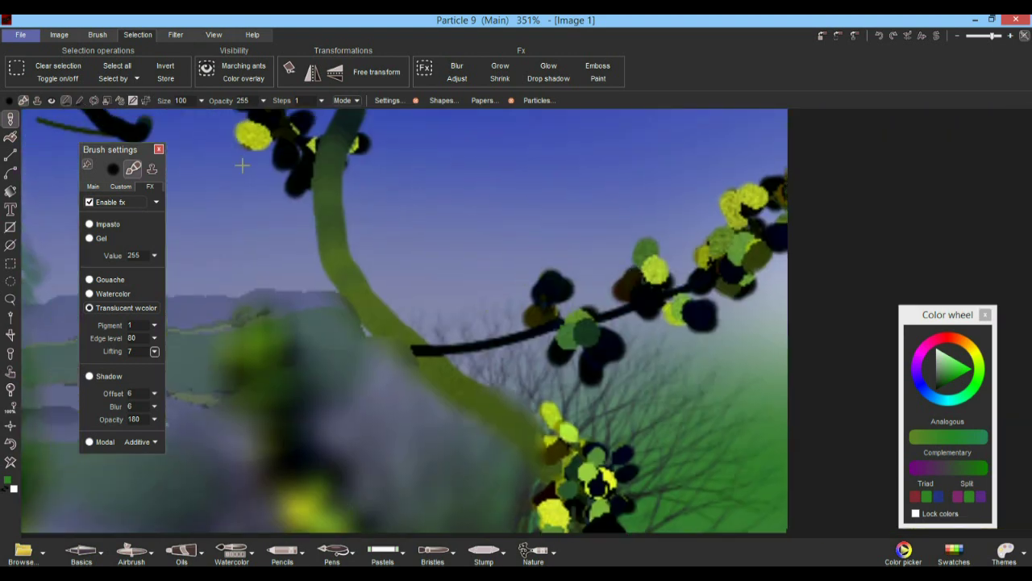
drag(336, 278, 431, 506)
drag(368, 284, 425, 349)
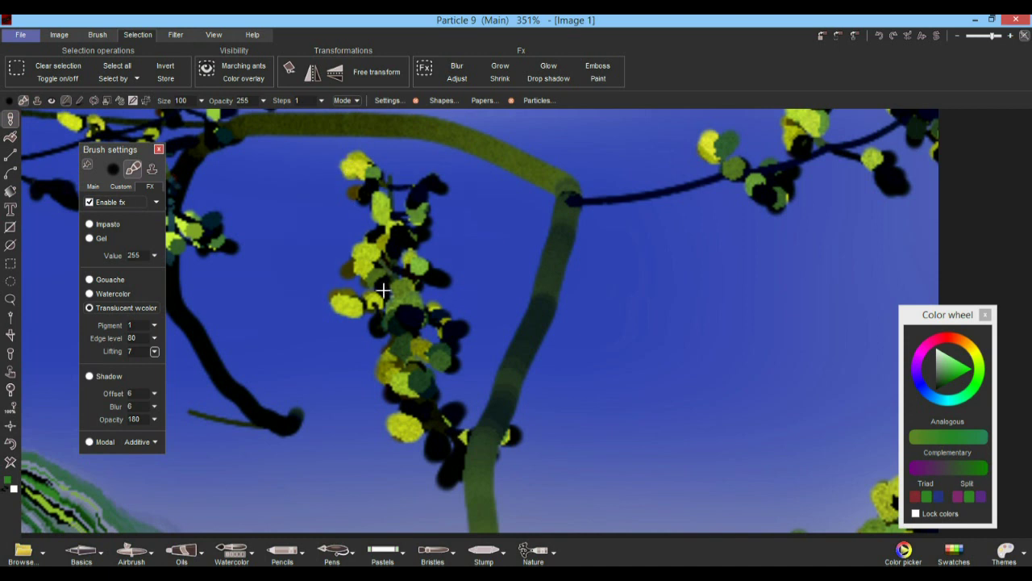
drag(438, 411, 446, 416)
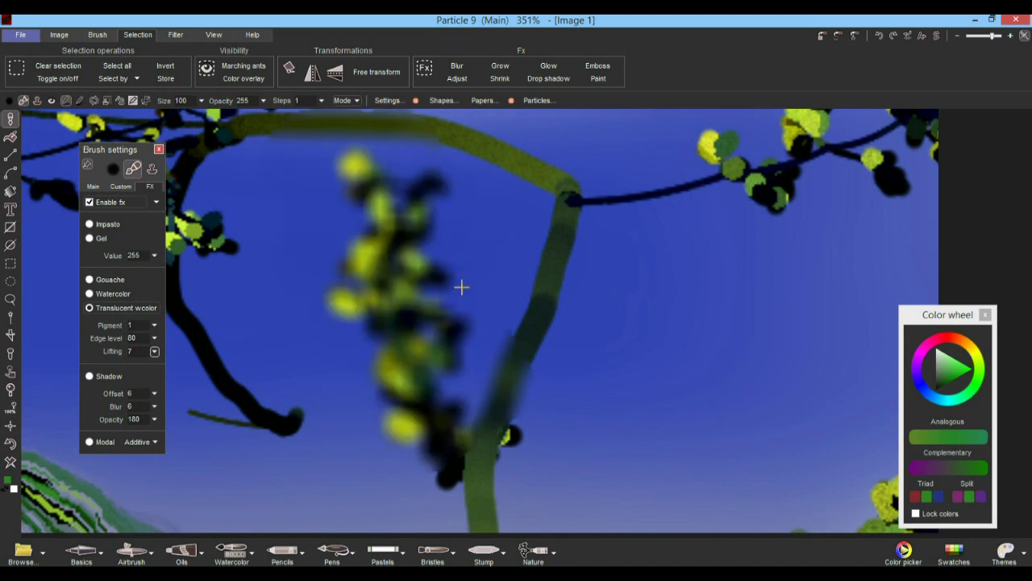
drag(507, 433, 448, 492)
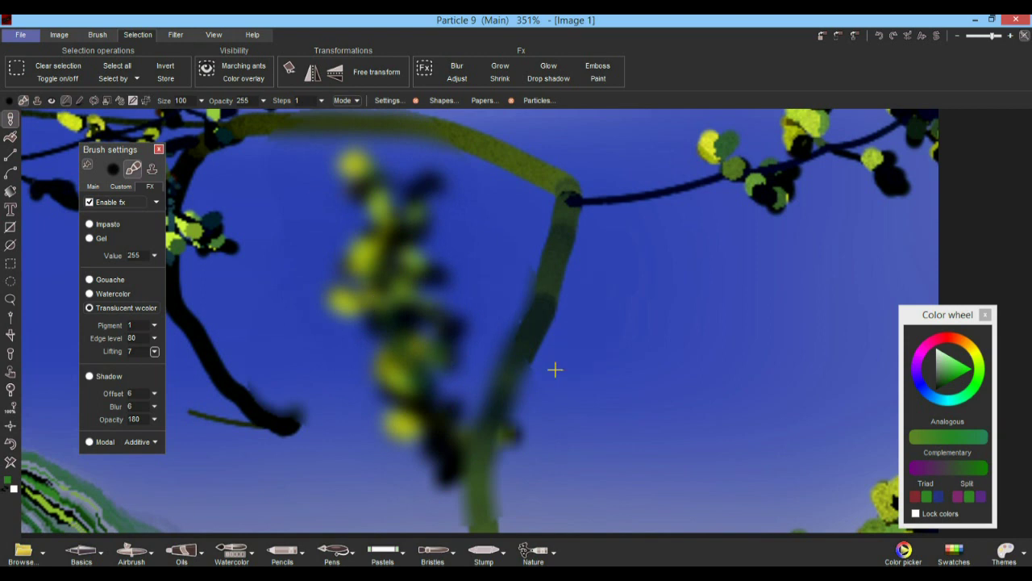
drag(530, 399, 614, 327)
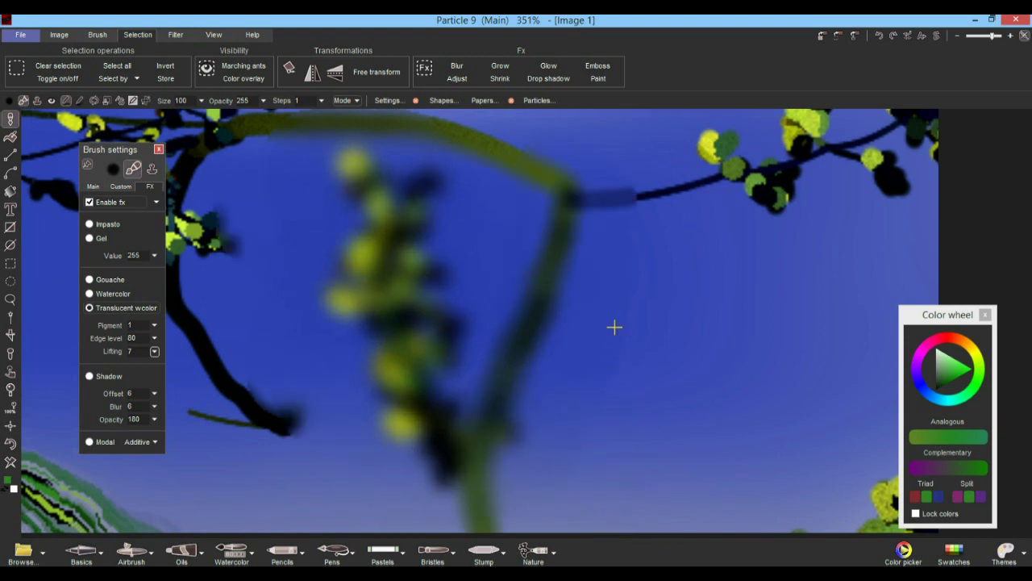
mouse_move(555, 252)
mouse_down()
mouse_move(597, 203)
mouse_move(456, 421)
mouse_move(425, 237)
mouse_move(392, 150)
mouse_move(308, 514)
mouse_move(439, 325)
mouse_up()
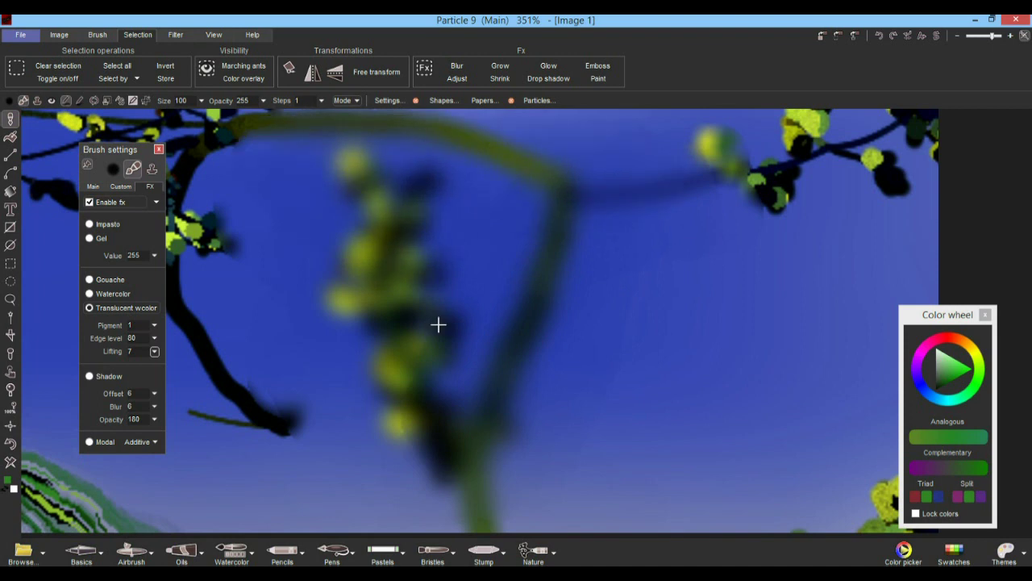
- Close the Brush settings and switch to the flood fill tool
scroll(408, 330, down, 10)
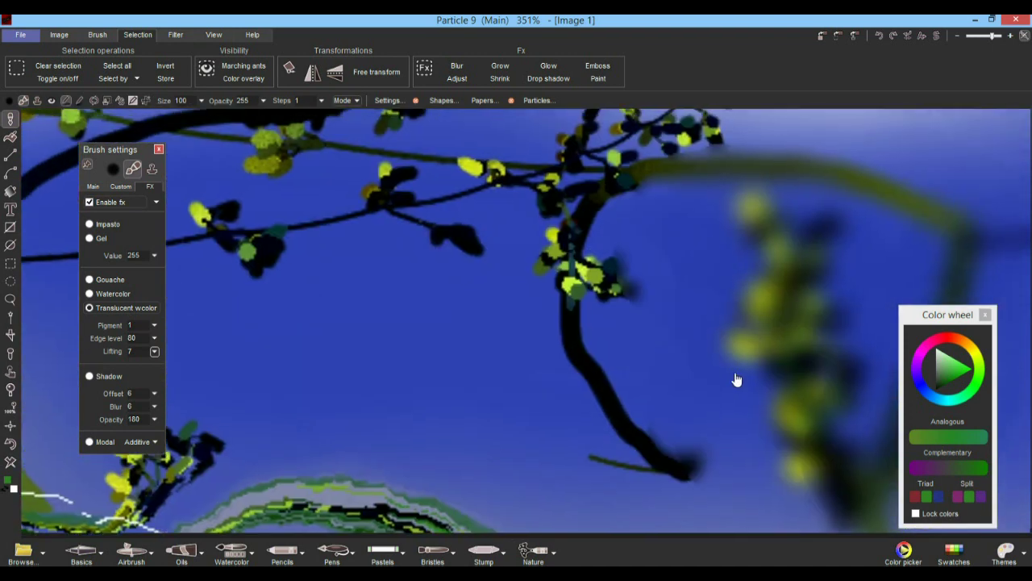
scroll(653, 363, up, 6)
drag(682, 353, 661, 298)
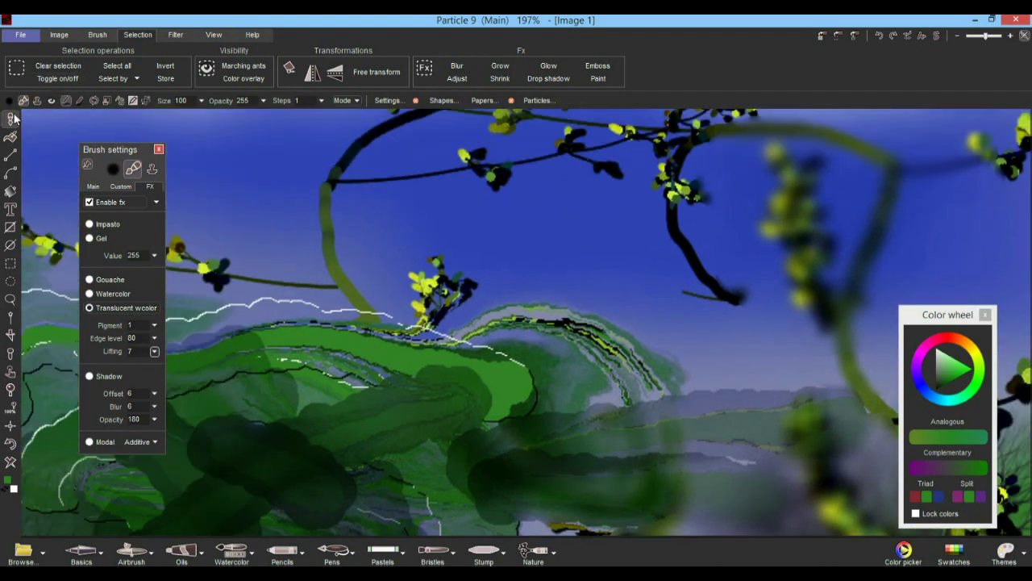
click(159, 149)
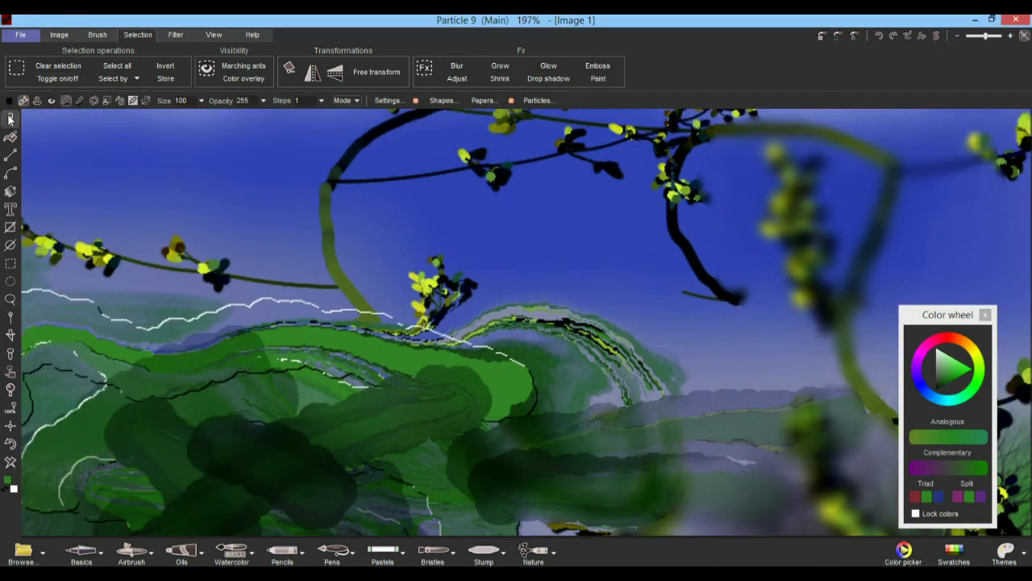
click(10, 118)
click(11, 141)
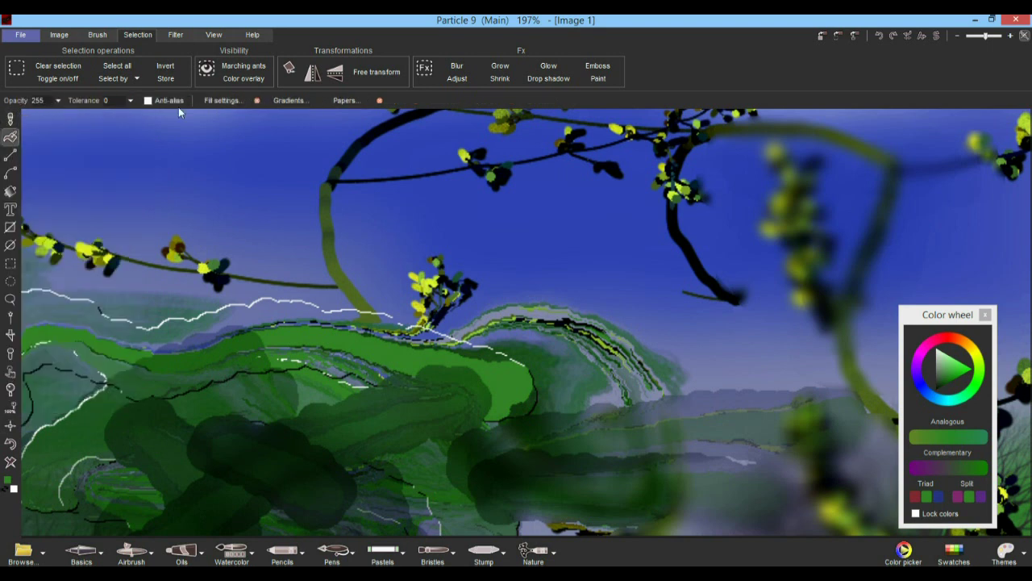
- Open the Fill settings, view the fill modes, and choose pat_Flowers.bmp as the fill pattern
click(219, 100)
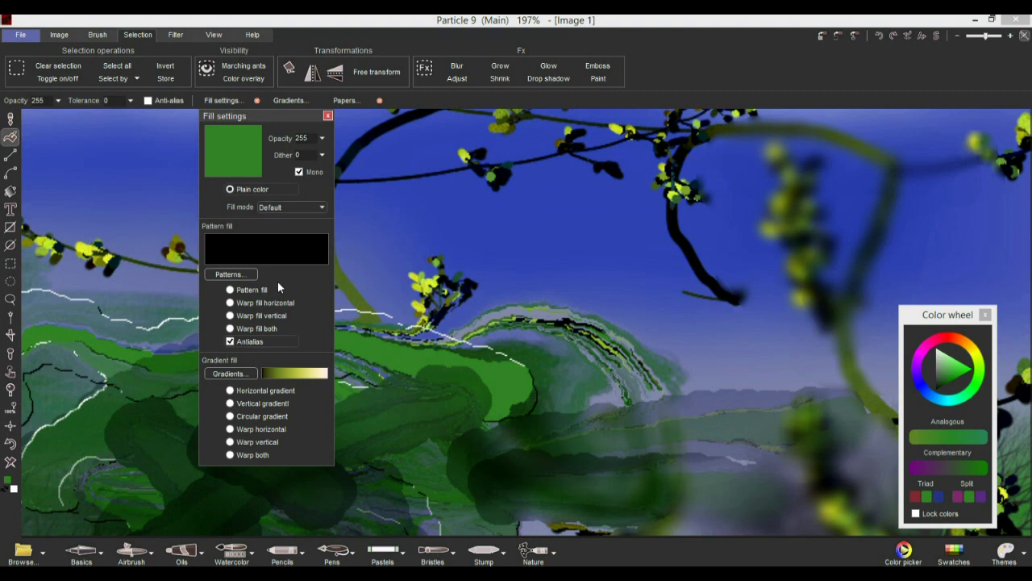
click(291, 206)
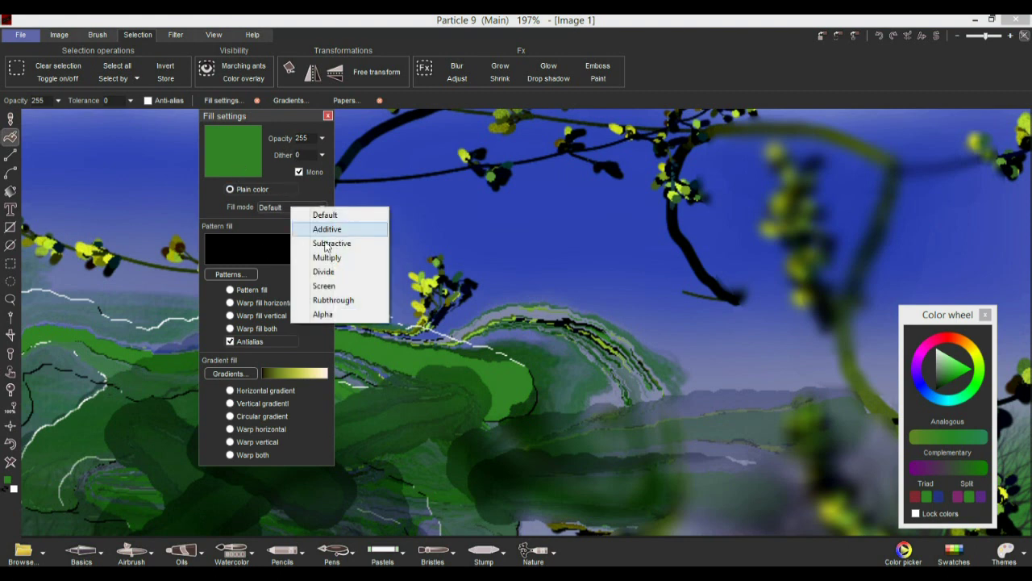
click(219, 201)
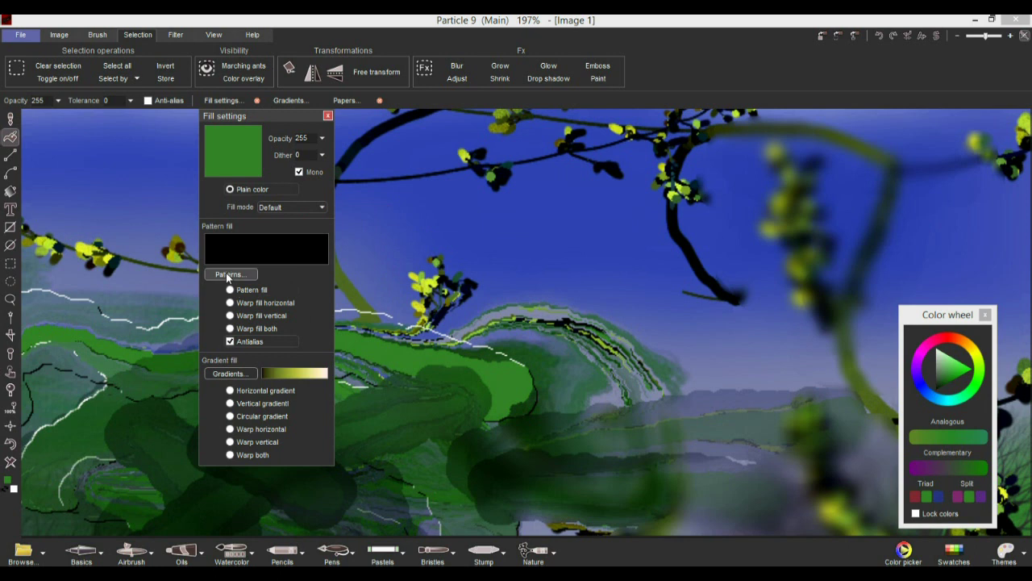
click(228, 275)
click(635, 317)
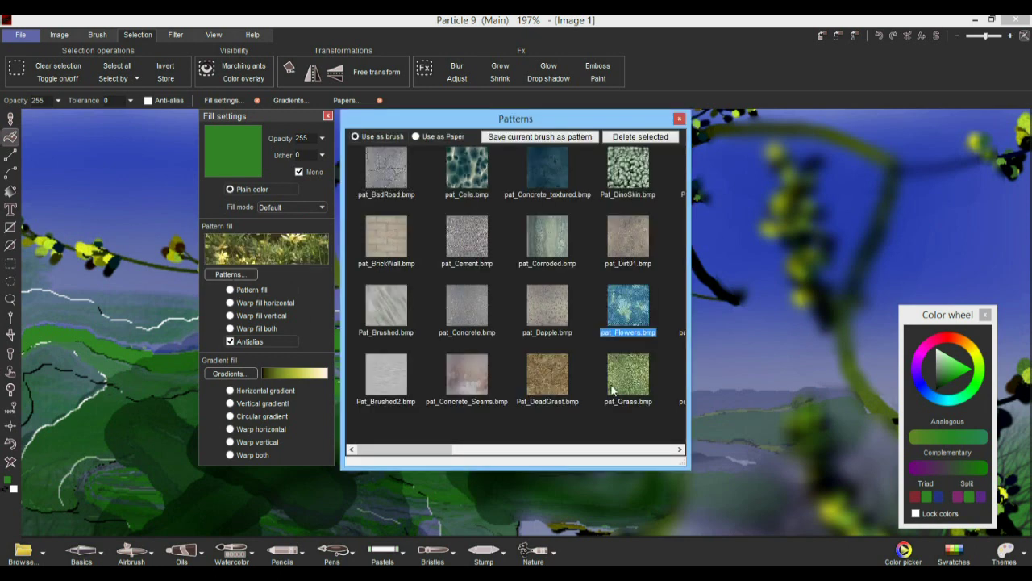
- Try pat_DeadGrast.bmp, pat_Cells.bmp and Pat_DinoSkin.bmp as the fill pattern
click(542, 374)
mouse_move(287, 251)
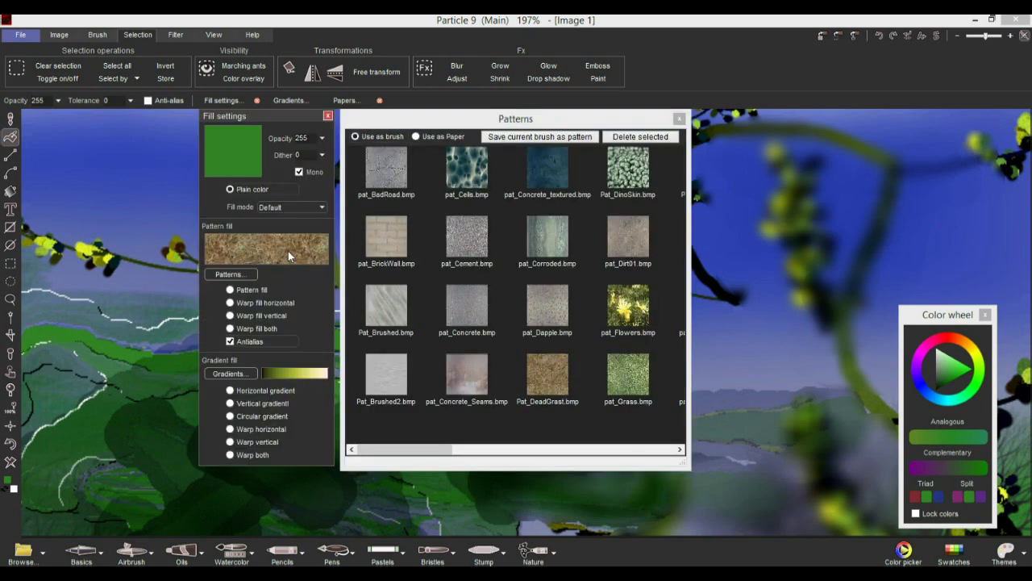
click(467, 168)
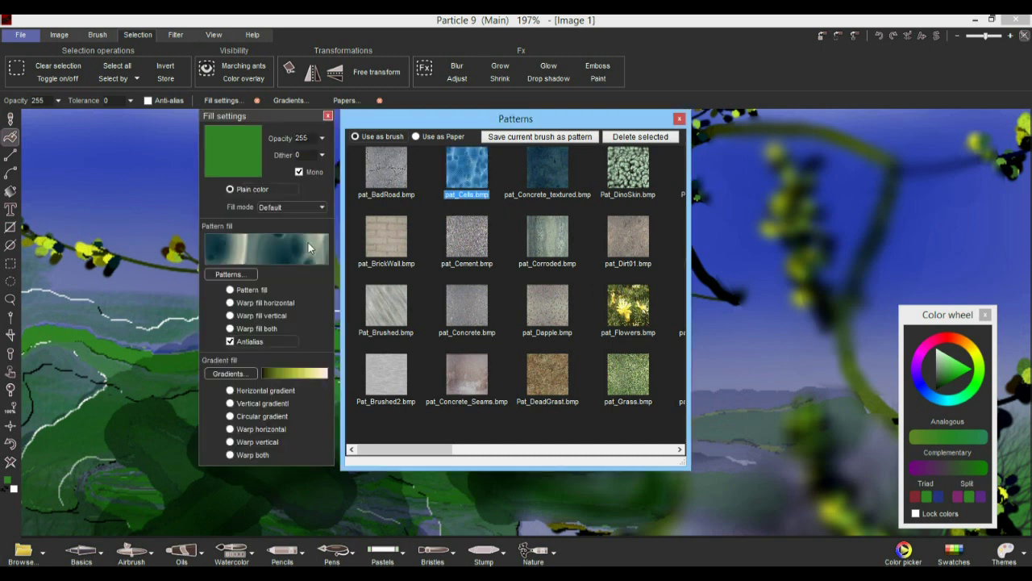
mouse_move(281, 237)
click(634, 170)
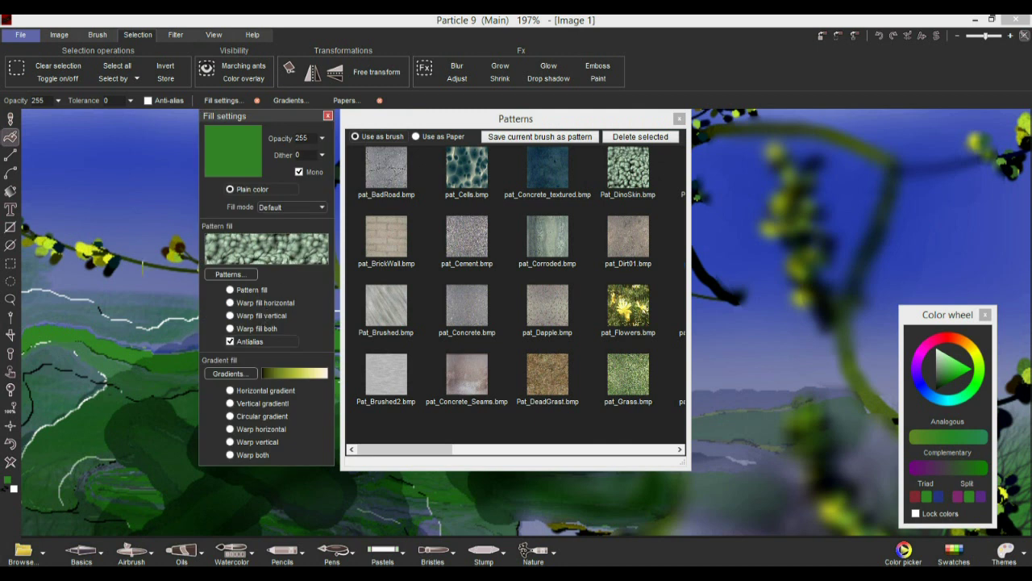
- Choose pat_Weave01.bmp as the fill pattern and set the fill type to Pattern fill
drag(419, 119, 487, 146)
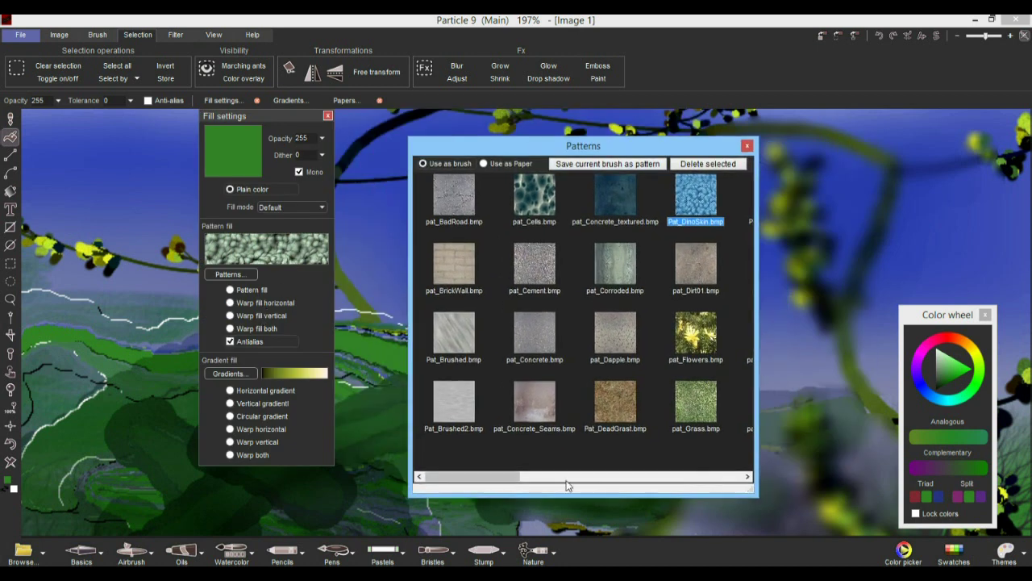
drag(517, 480, 741, 482)
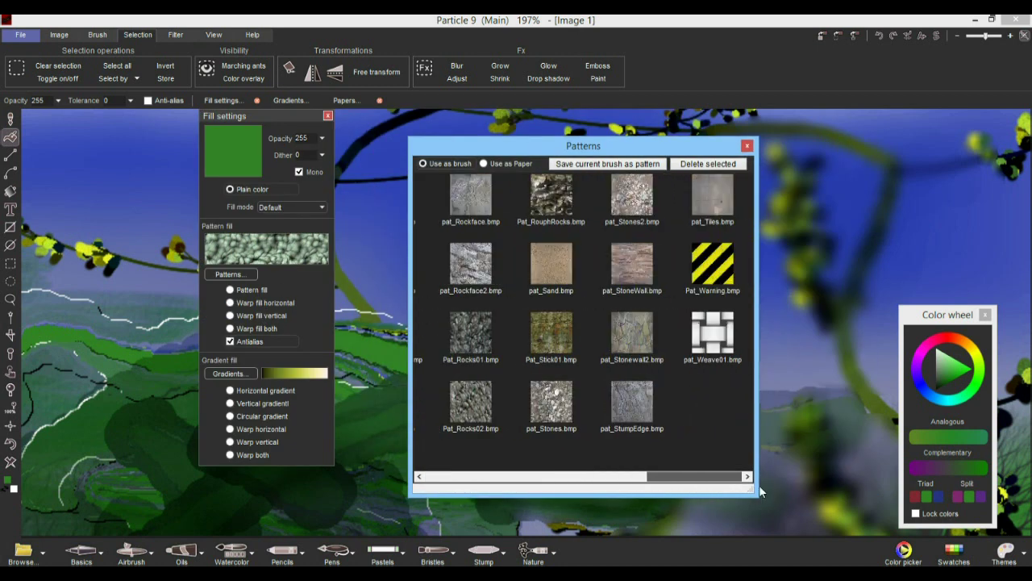
click(720, 337)
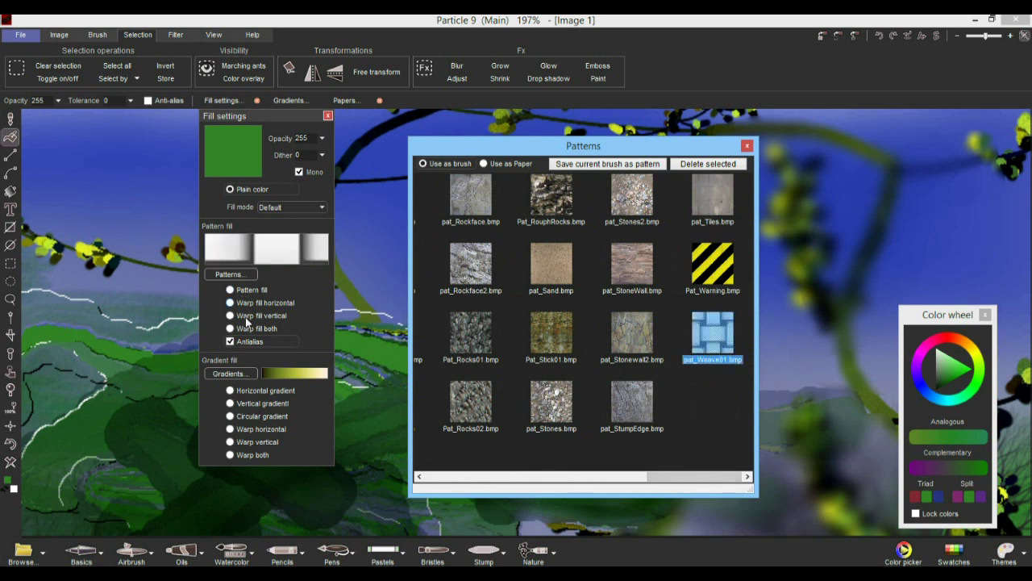
click(230, 290)
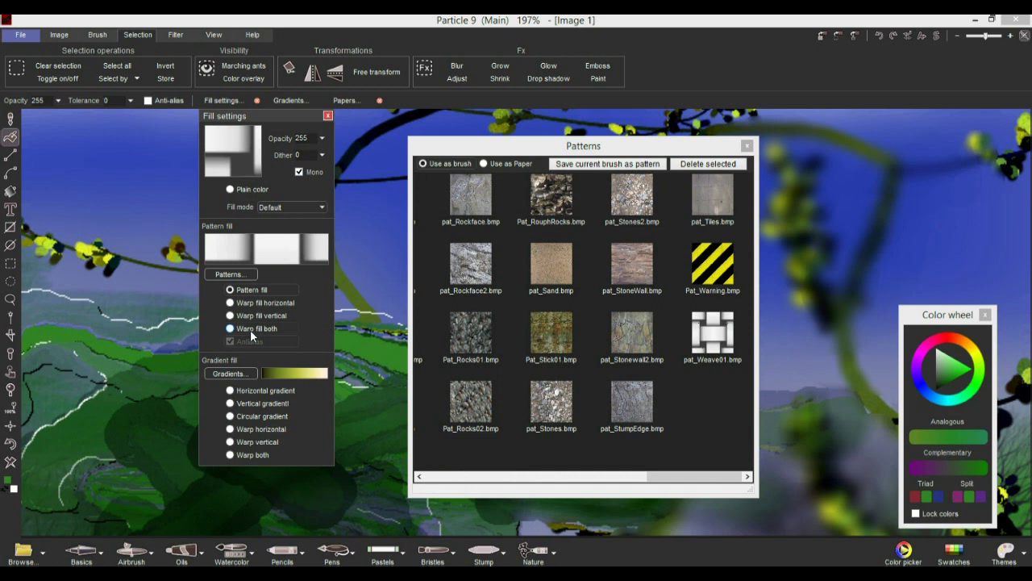
- Set the fill mode to Multiply and the fill opacity to 115
click(276, 209)
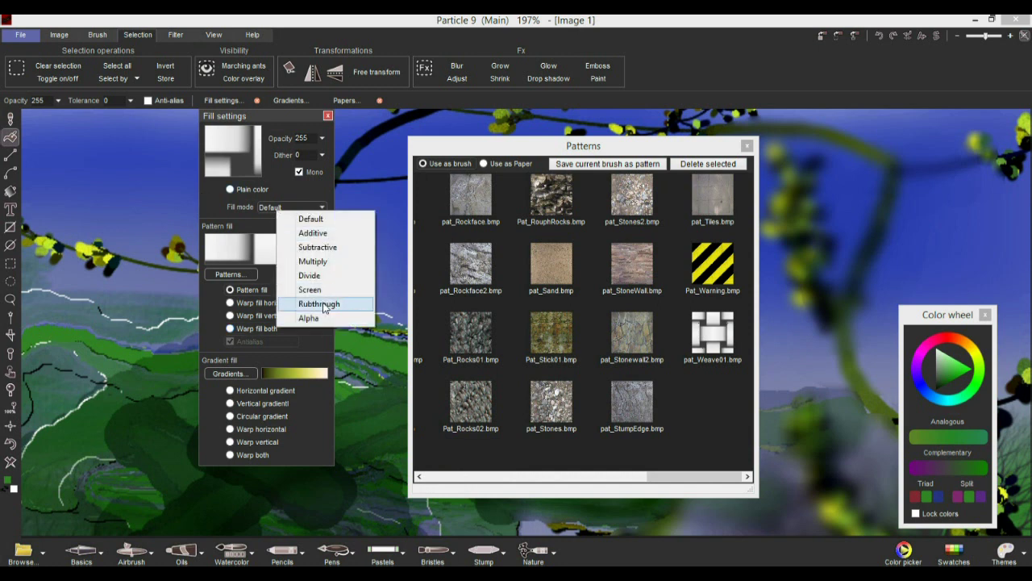
click(318, 260)
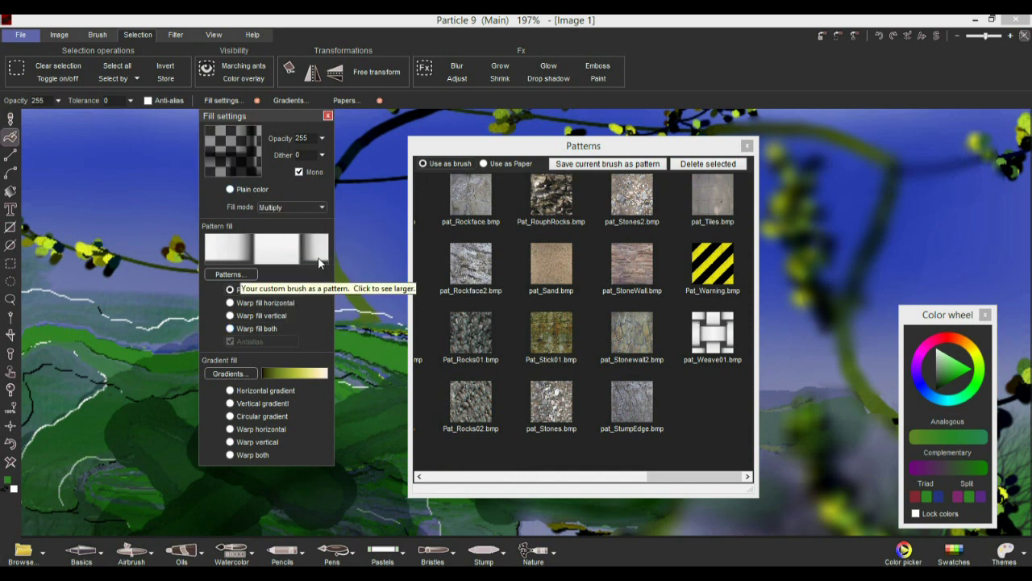
click(322, 138)
click(281, 155)
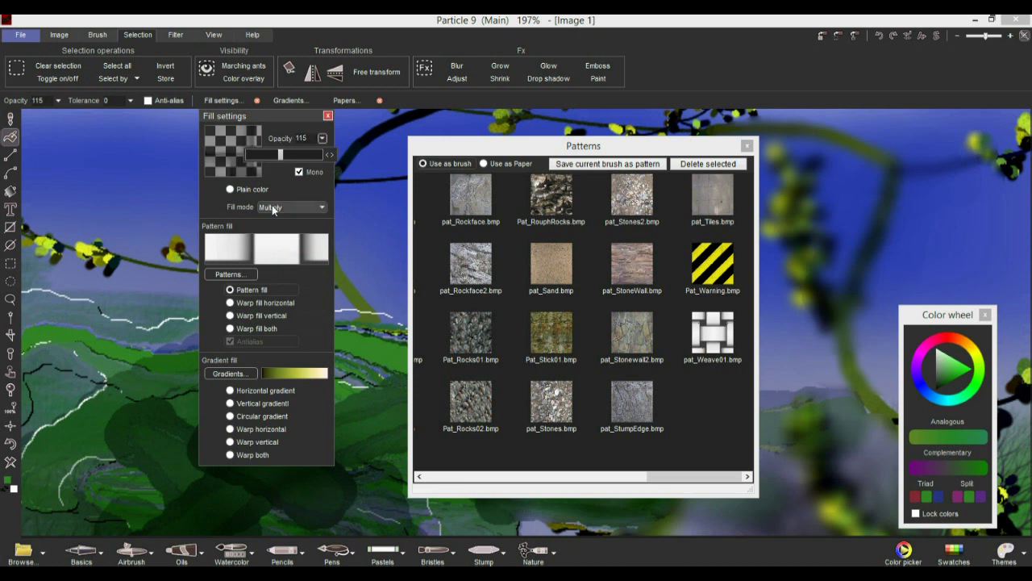
- Set the fill tolerance to 142 and fill the blue sky with the weave pattern
drag(270, 119, 373, 191)
click(129, 100)
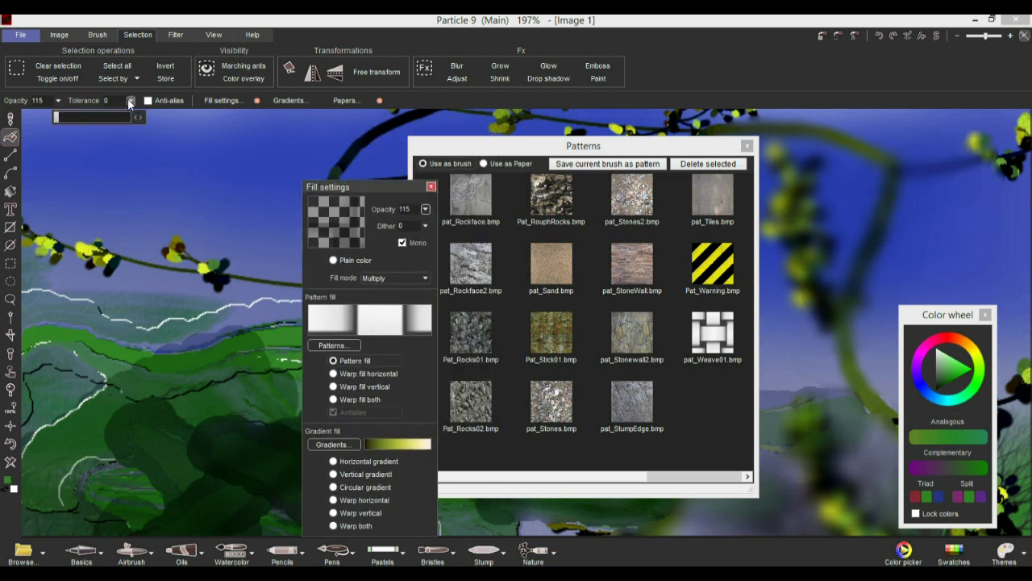
drag(84, 117, 95, 118)
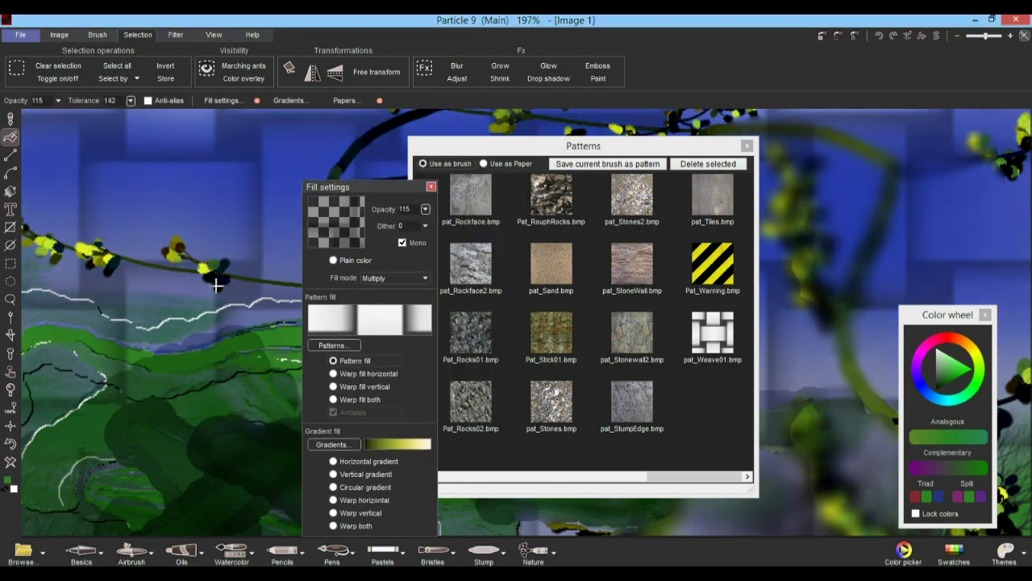
- Close the Patterns window, uncover the painting and fill the rest of the landscape with the weave pattern
click(747, 146)
drag(330, 190, 865, 168)
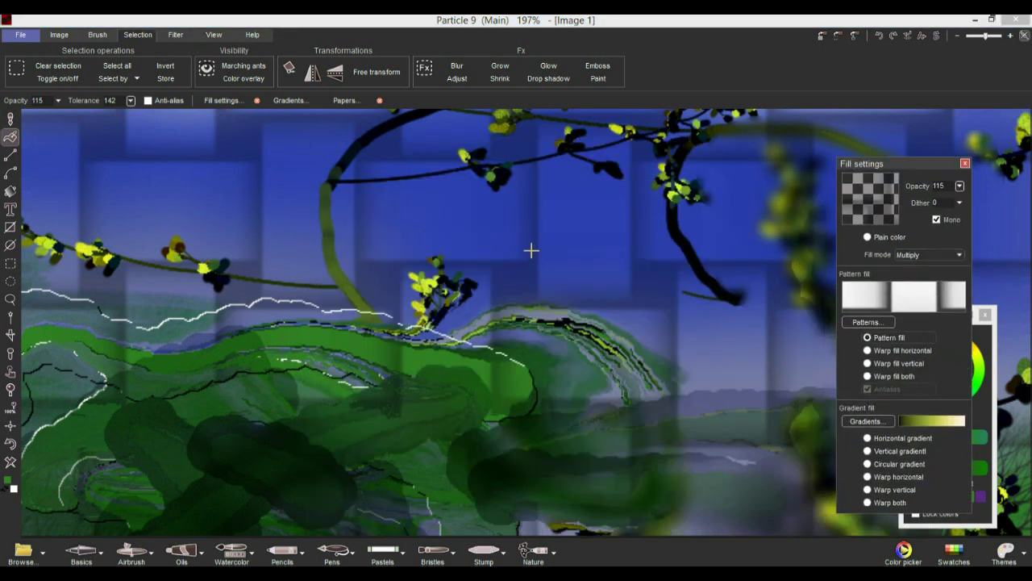
scroll(530, 249, down, 2)
scroll(487, 250, down, 1)
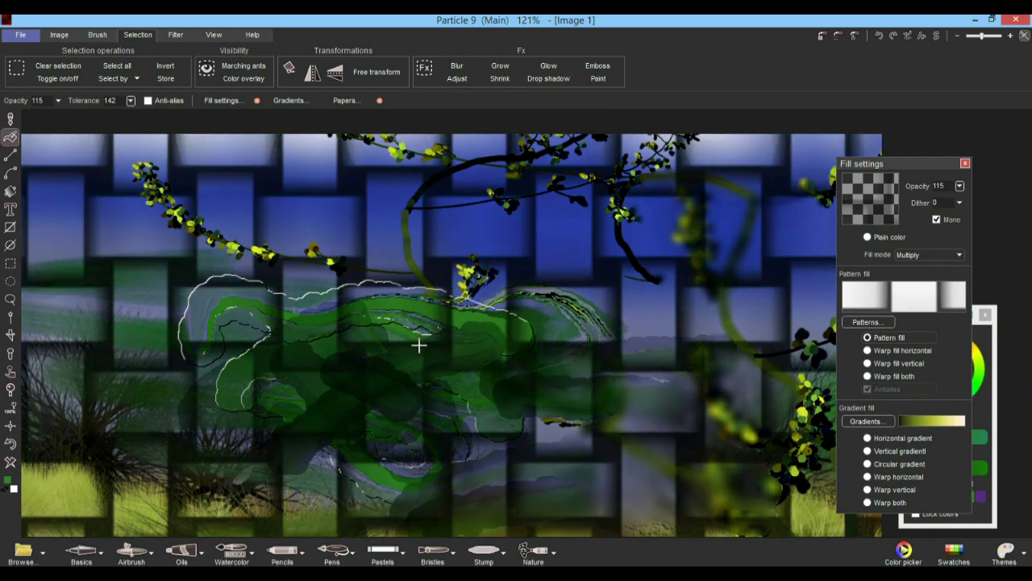
- Draw thick straight diagonal lines across the painting with the weave-patterned brush and close the Fill settings
click(11, 154)
mouse_move(201, 208)
mouse_down()
mouse_move(406, 250)
mouse_move(564, 449)
mouse_up()
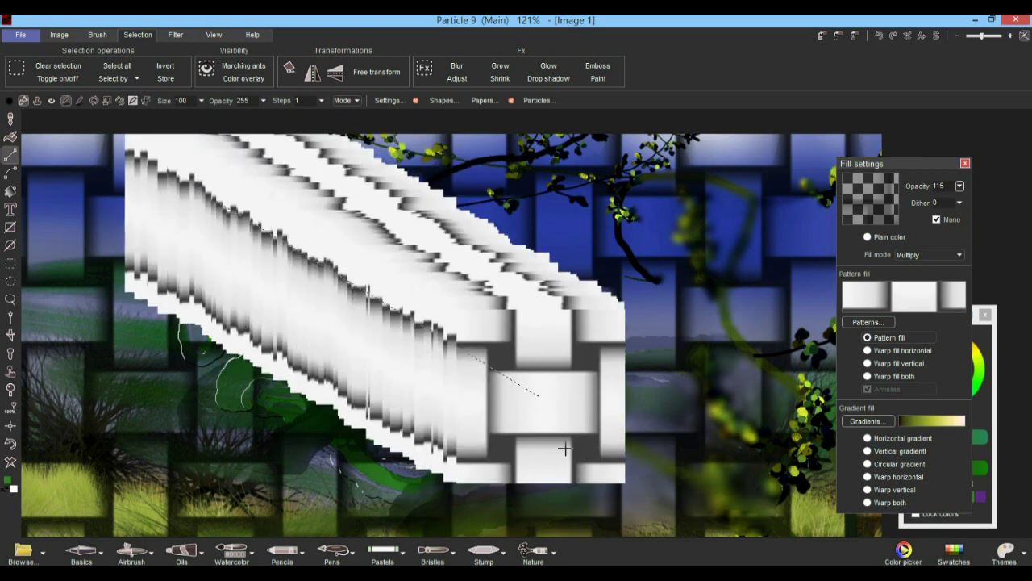
click(890, 321)
click(917, 301)
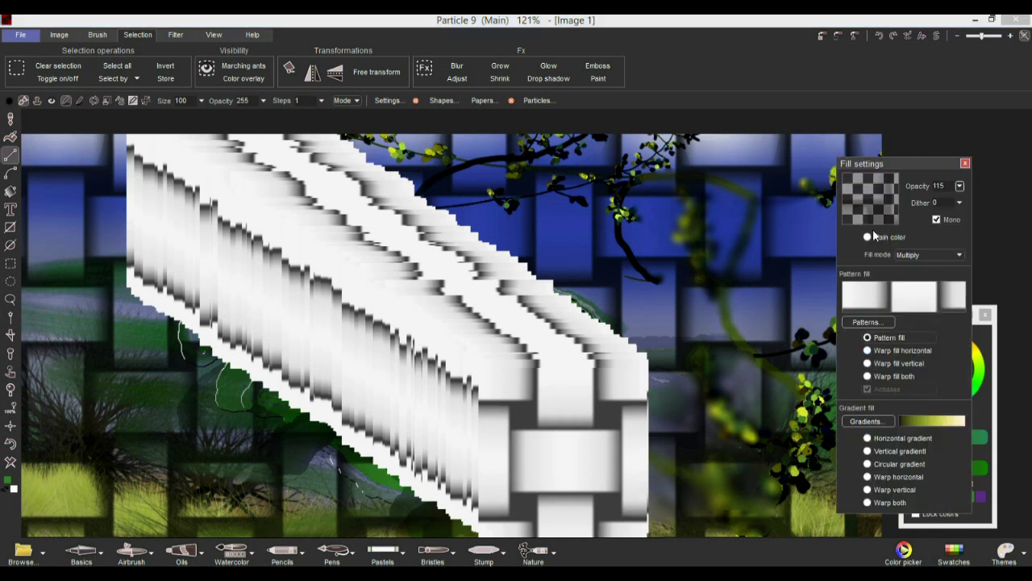
click(965, 164)
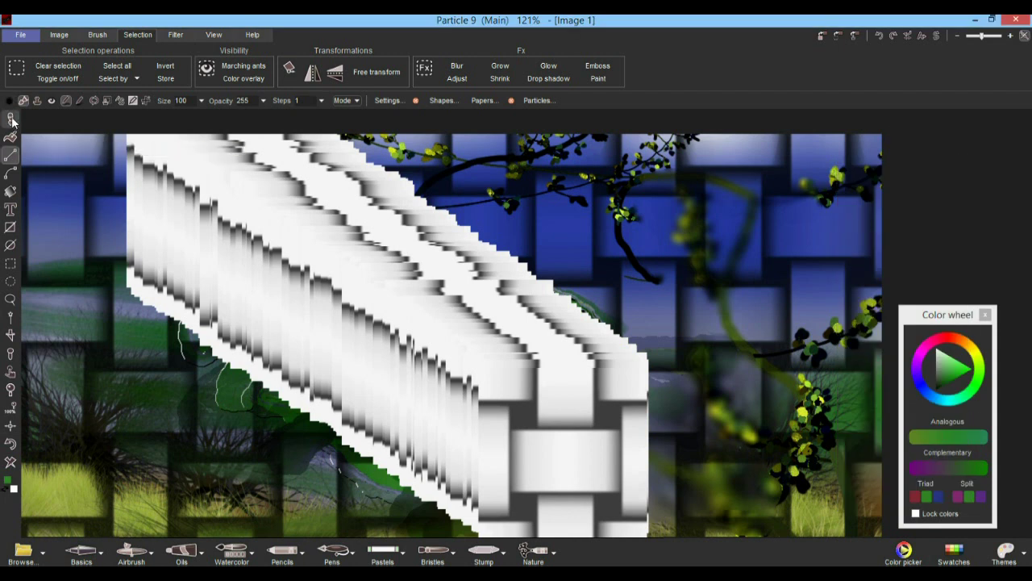
- Choose the Totally oils brush and paint large looping strokes through the weave lines and landscape
right_click(10, 121)
mouse_move(64, 184)
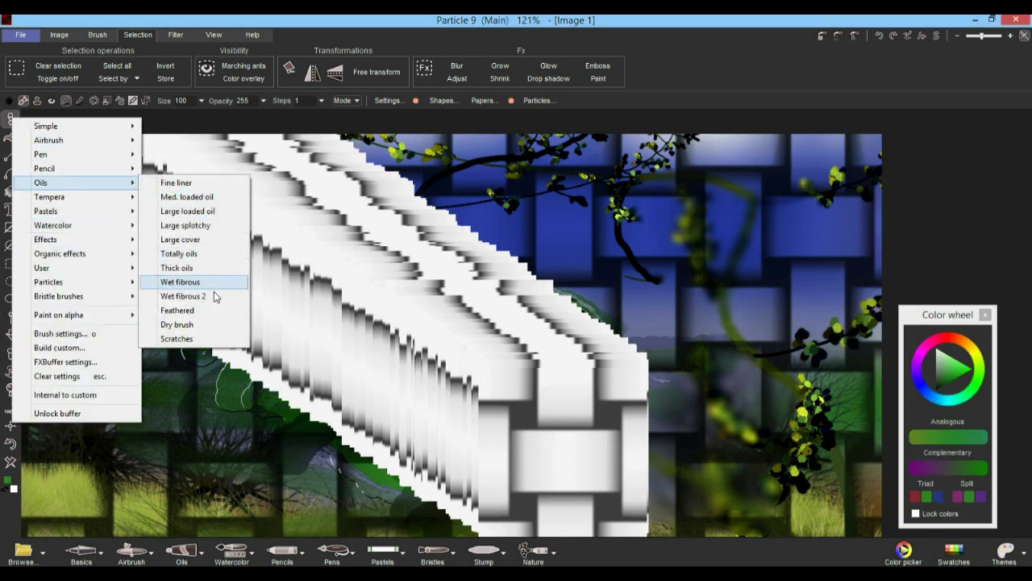
click(194, 255)
mouse_move(534, 214)
mouse_down()
mouse_move(590, 231)
mouse_move(525, 483)
mouse_move(396, 367)
mouse_move(247, 266)
mouse_up()
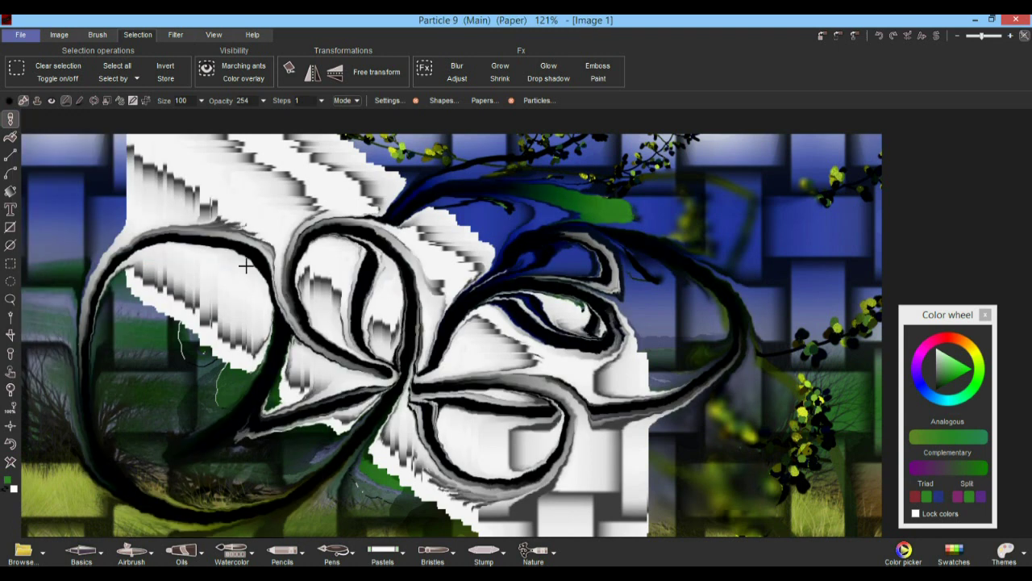
- Draw a long, nearly horizontal straight line across the upper part of the painting with the oil brush
click(10, 155)
mouse_move(94, 178)
mouse_down()
mouse_move(879, 249)
mouse_move(840, 237)
mouse_up()
drag(767, 239, 764, 237)
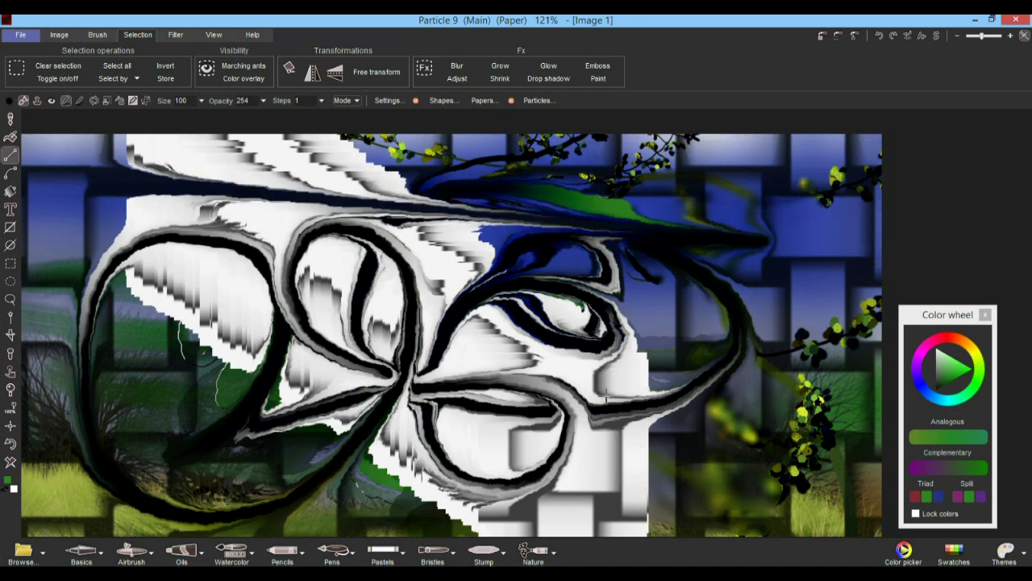
- Clear the canvas to white and render a Brick texture on it
click(11, 462)
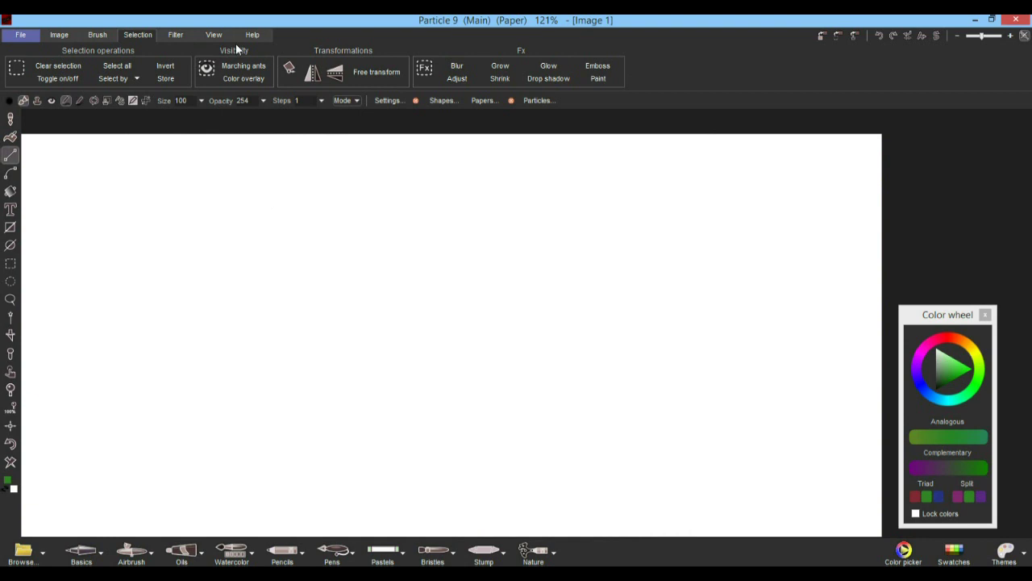
click(177, 35)
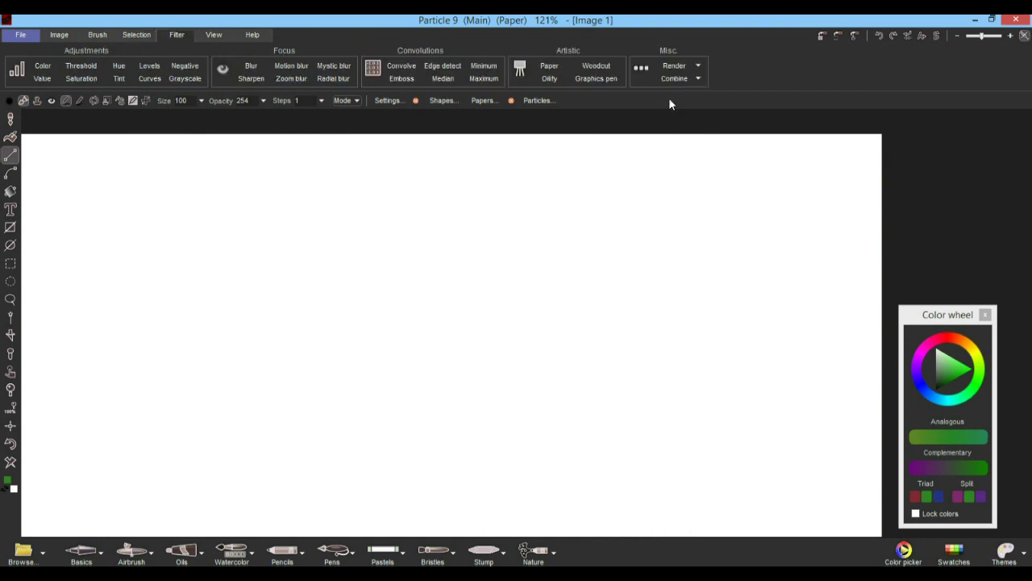
click(697, 67)
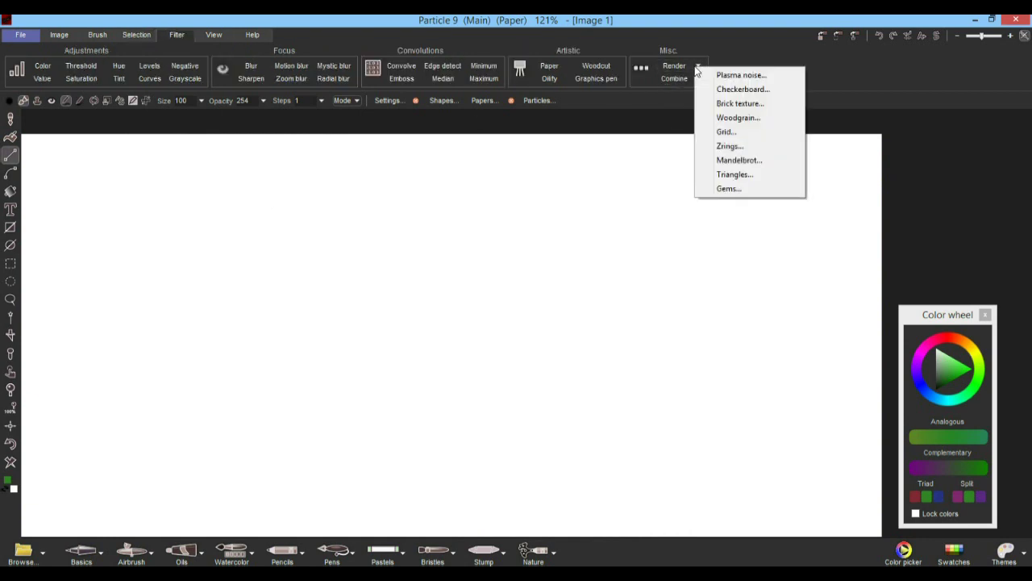
click(751, 104)
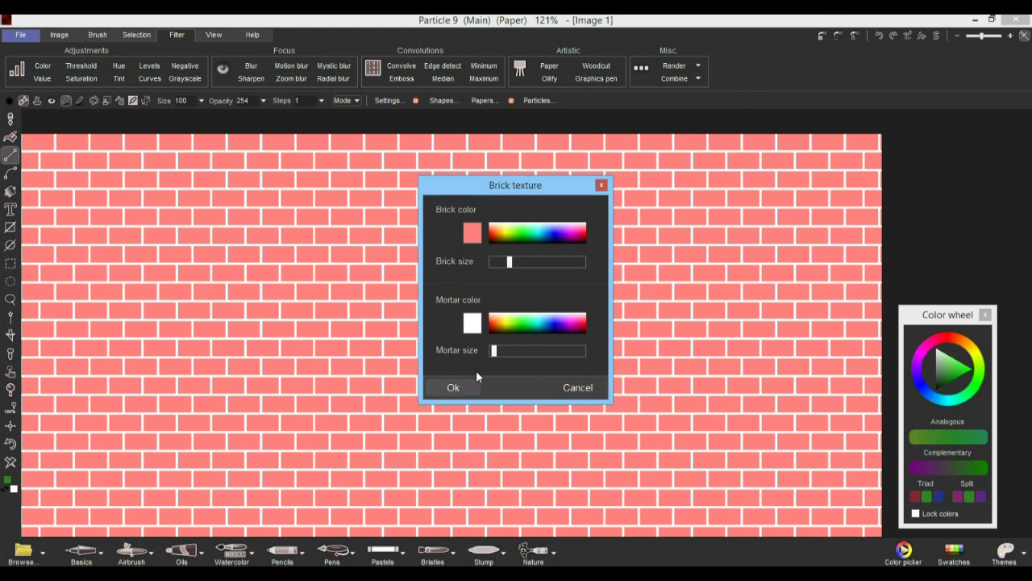
- Widen the mortar, enlarge the bricks slightly, make them dark orange with pale cream mortar, and apply the texture
mouse_move(493, 350)
mouse_down()
mouse_move(509, 350)
mouse_move(496, 355)
mouse_up()
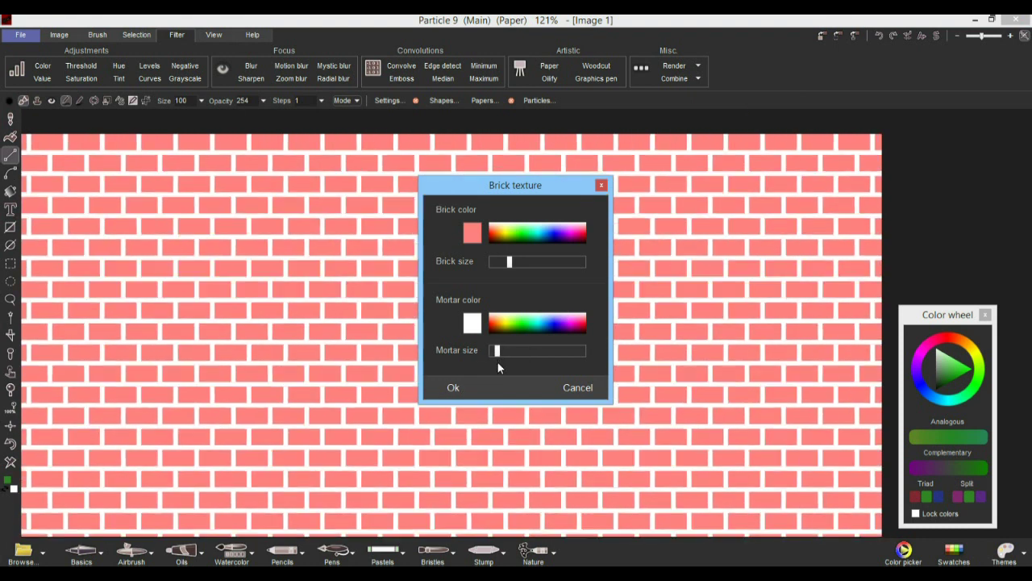
click(495, 233)
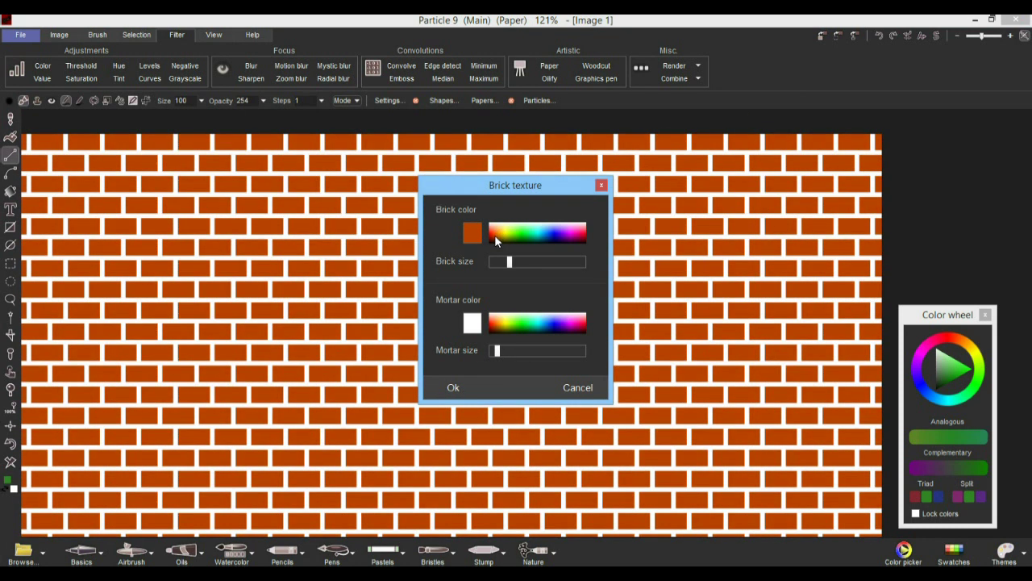
drag(509, 264, 514, 264)
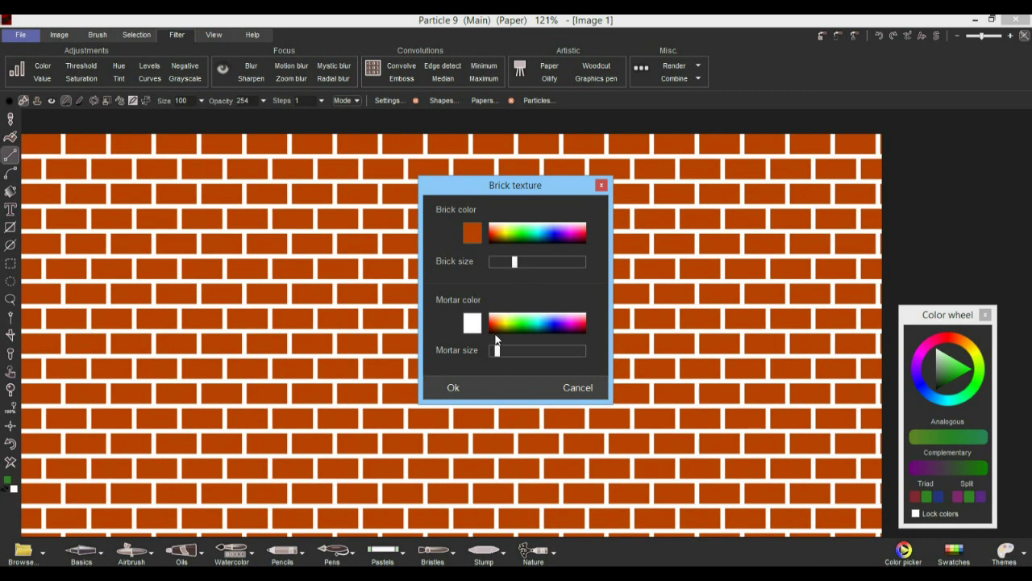
drag(501, 320, 507, 318)
click(453, 387)
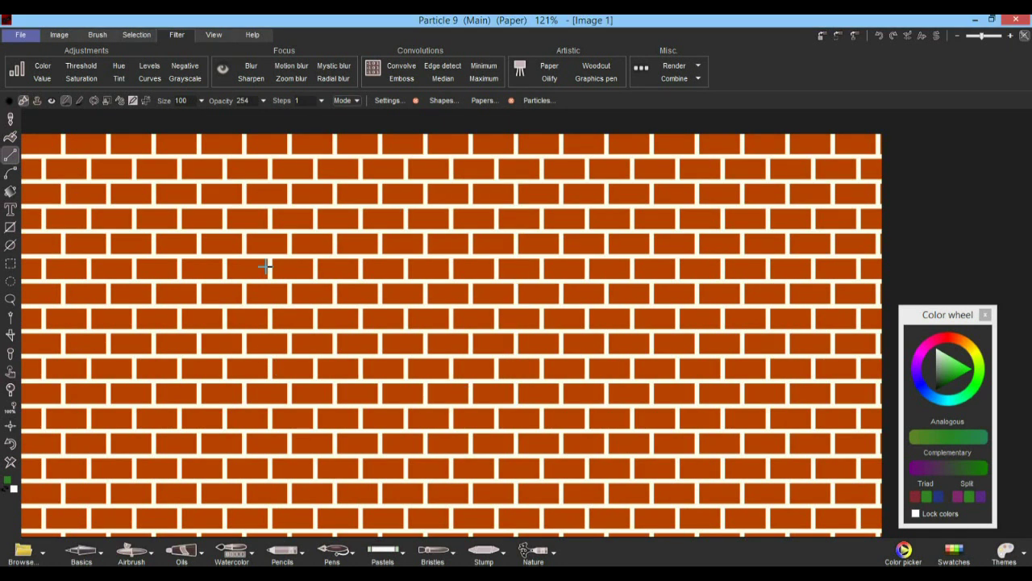
- Smear two crossing straight diagonal lines through the brick texture with the oil brush
mouse_move(140, 414)
mouse_down()
mouse_move(508, 238)
mouse_move(663, 144)
mouse_up()
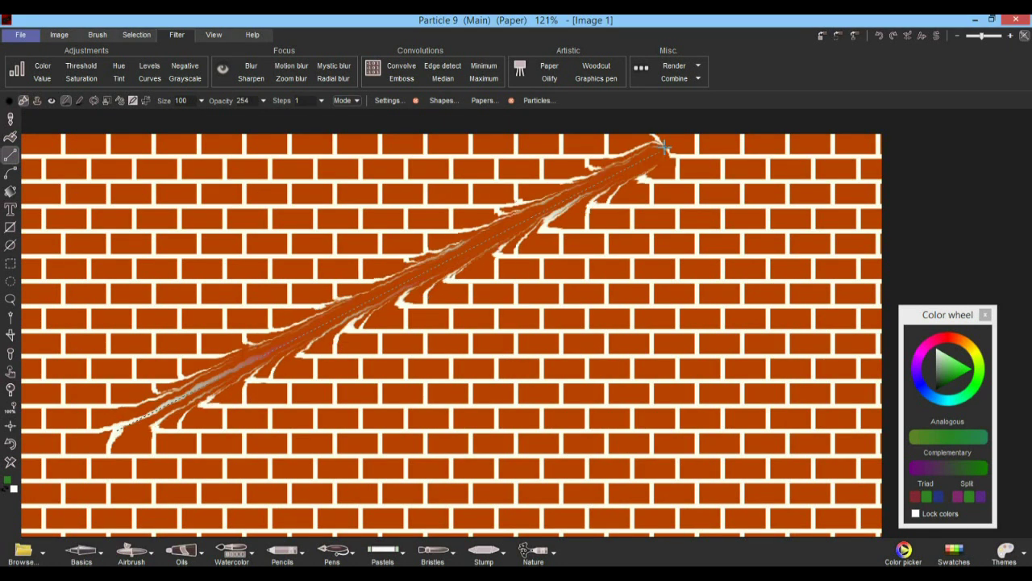
mouse_move(645, 403)
mouse_down()
mouse_move(547, 317)
mouse_move(150, 194)
mouse_move(155, 275)
mouse_up()
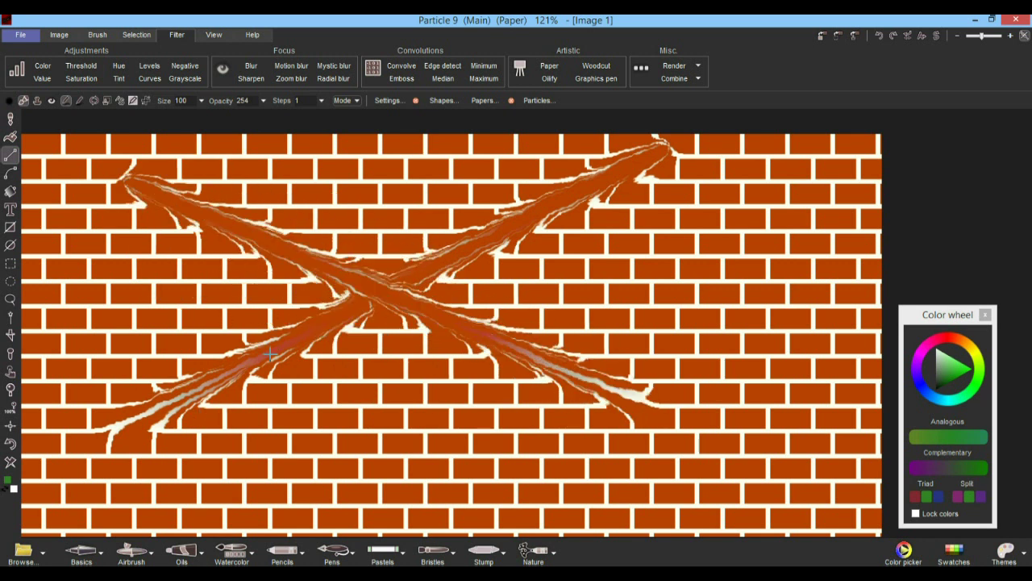
- Switch to freehand painting, load the Cartoon grass 2 preset from the Cartoony brushes and paint a green grass clump over the bricks
click(9, 119)
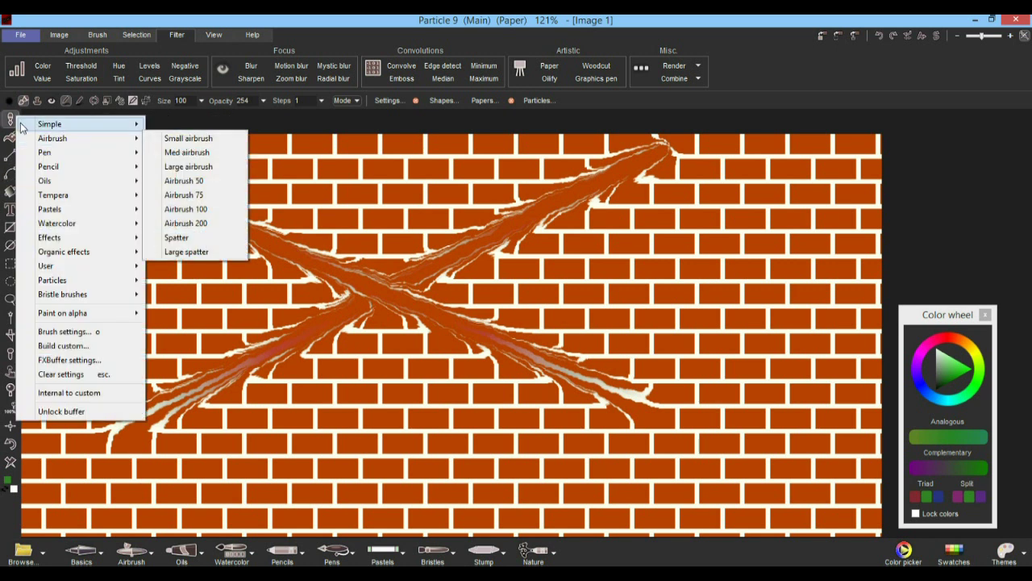
click(38, 556)
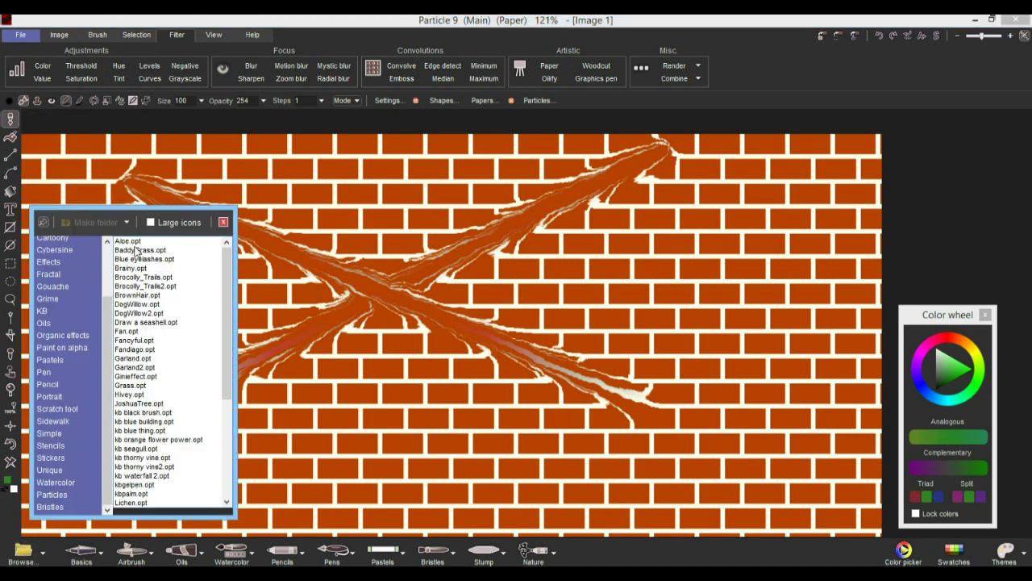
click(63, 240)
click(146, 296)
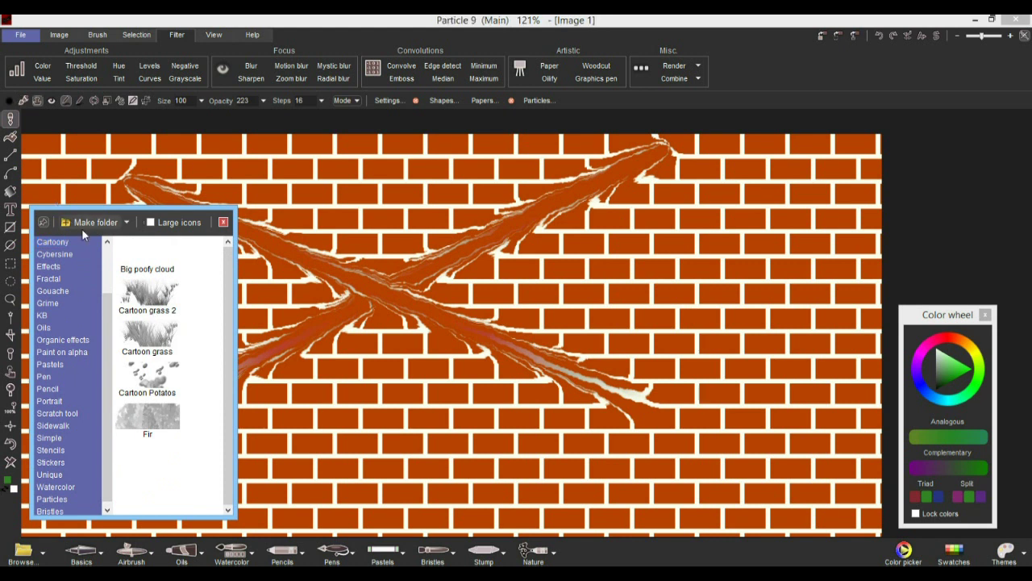
mouse_move(725, 326)
mouse_down()
mouse_move(691, 374)
mouse_move(684, 453)
mouse_up()
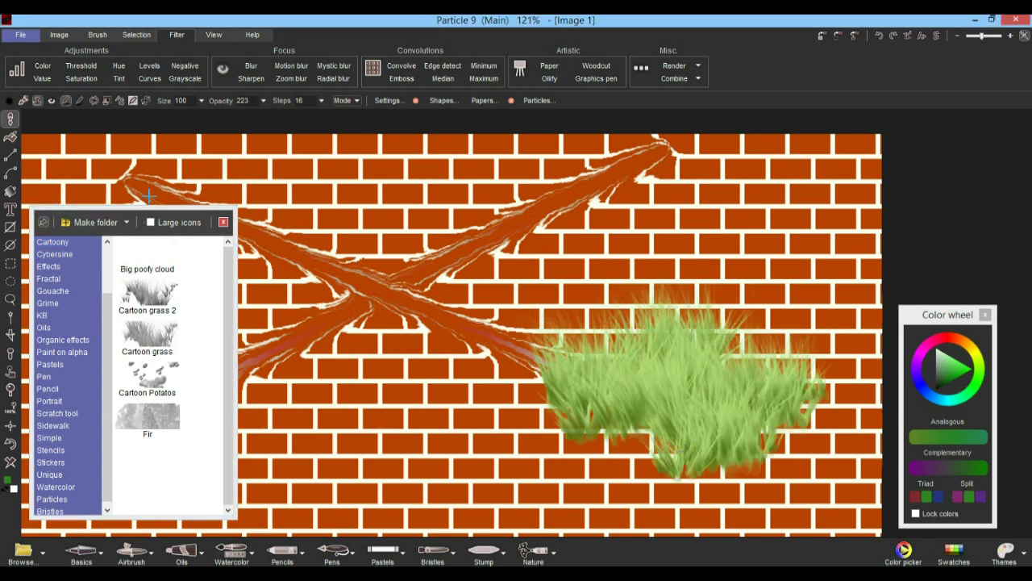
- Draw a straight diagonal row of grass rising across the brick wall with the line tool
click(10, 155)
drag(360, 386, 717, 251)
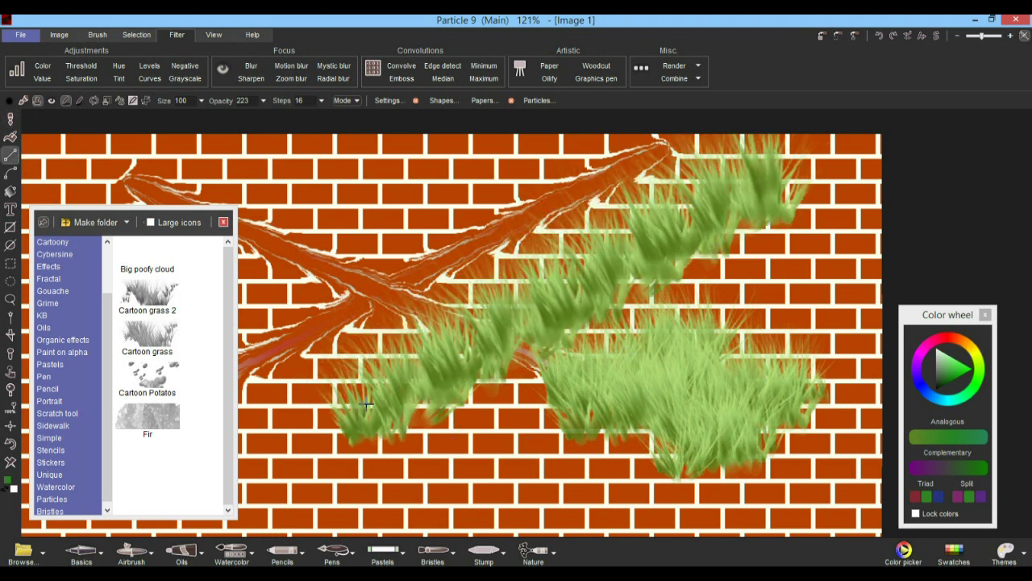
- Draw a second straight row of grass from the foot of the large clump to the left part of the brick wall
drag(671, 452, 302, 248)
shift+click(304, 349)
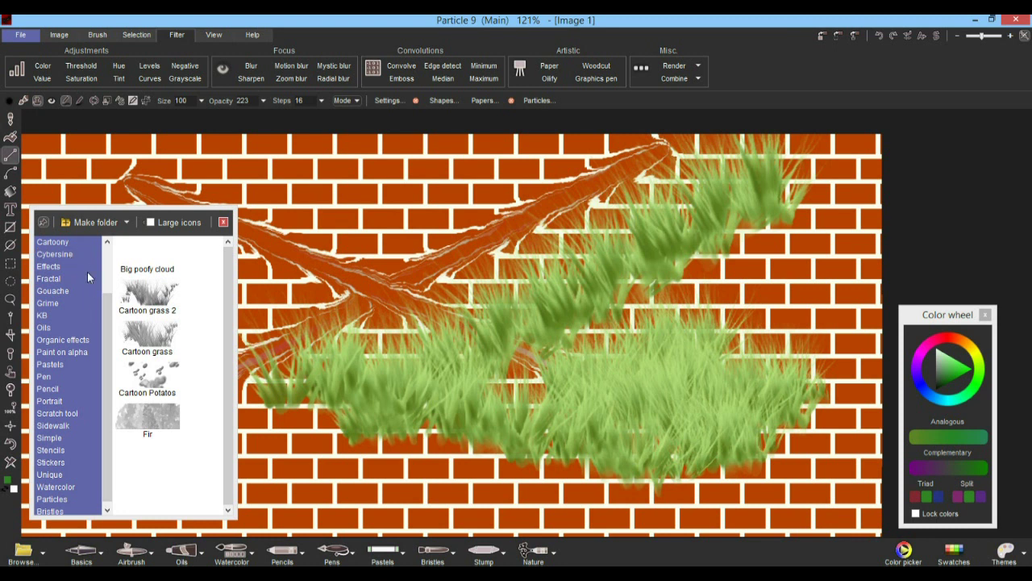
- Load the Boingly preset from the brush presets and paint checkered balls freehand over the grass
scroll(73, 266, up, 2)
click(54, 244)
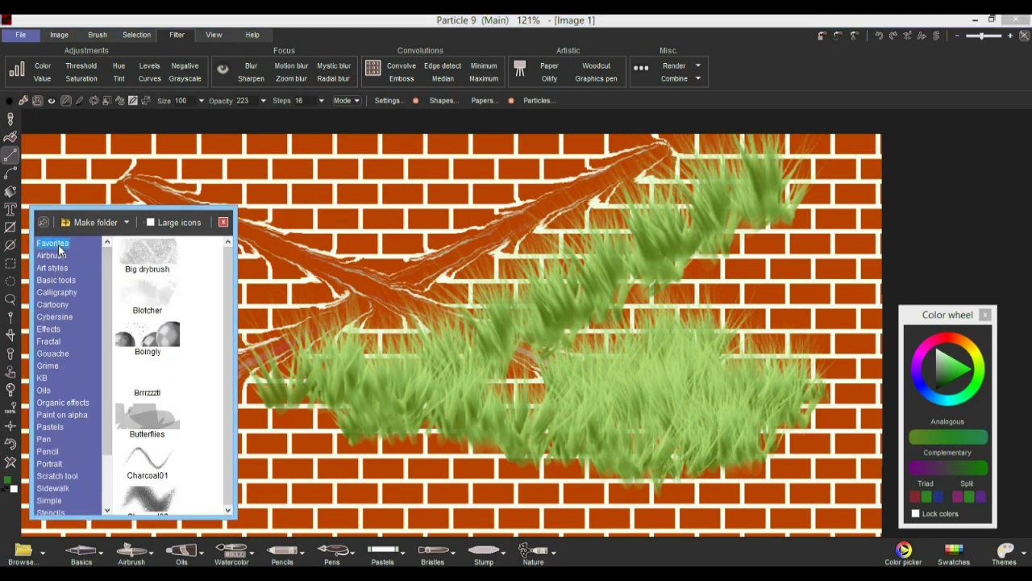
click(155, 328)
mouse_move(371, 371)
mouse_down()
mouse_move(435, 274)
mouse_move(740, 373)
mouse_up()
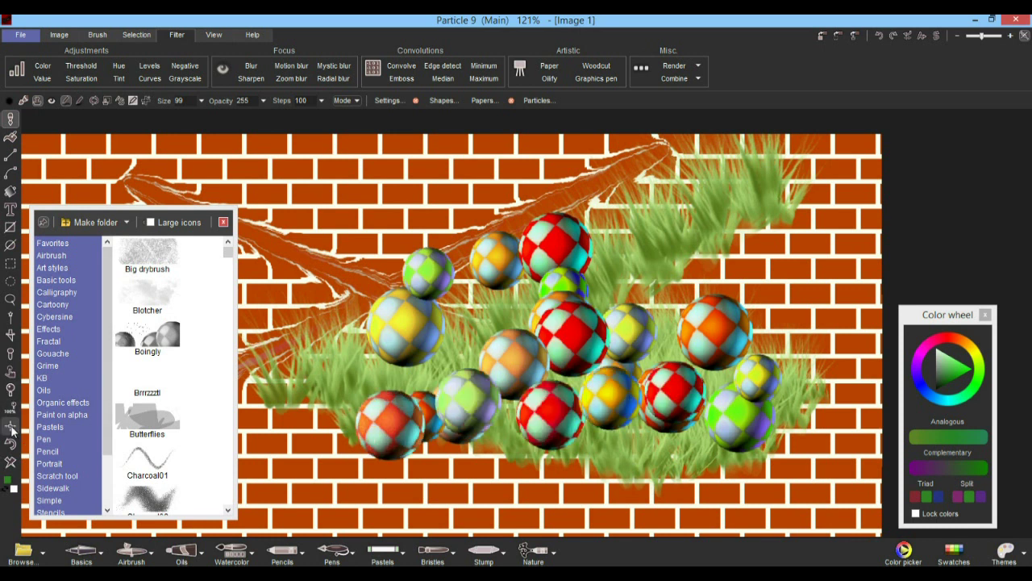
- Undo the ball, grass and smear strokes back to the plain brick texture
key(ctrl+z)
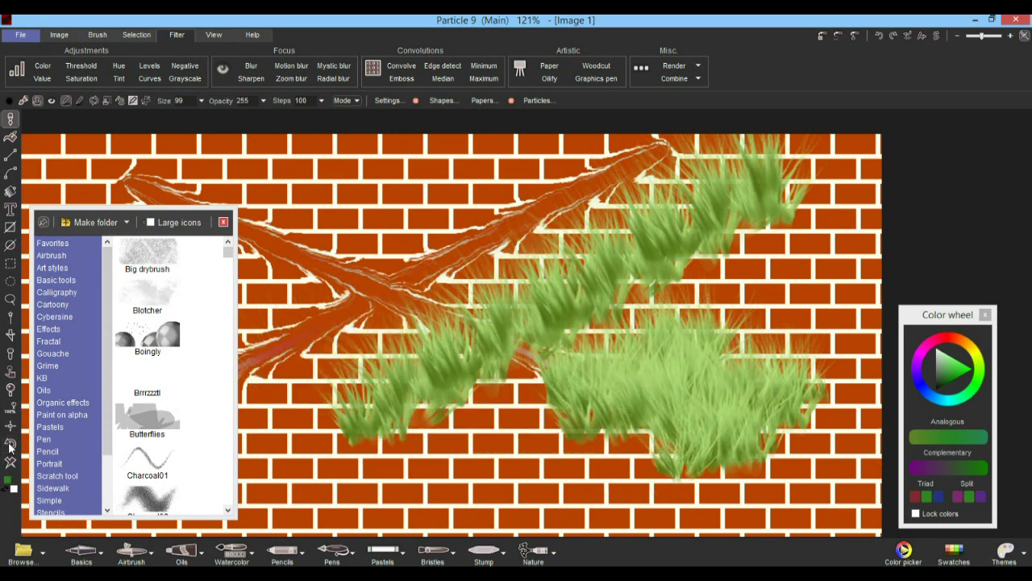
key(ctrl+z)
key(ctrl+z)
key(ctrl+z)
key(ctrl+z)
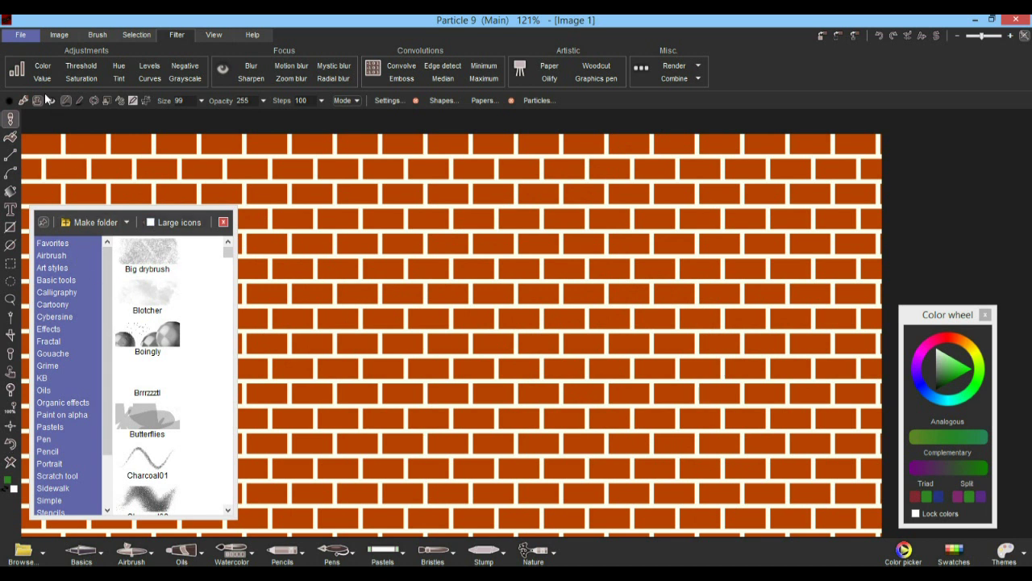
- Draw a straight diagonal row of Boingly balls descending across the bricks with the line tool
click(9, 155)
mouse_move(247, 191)
mouse_down()
mouse_move(457, 286)
mouse_move(838, 491)
mouse_up()
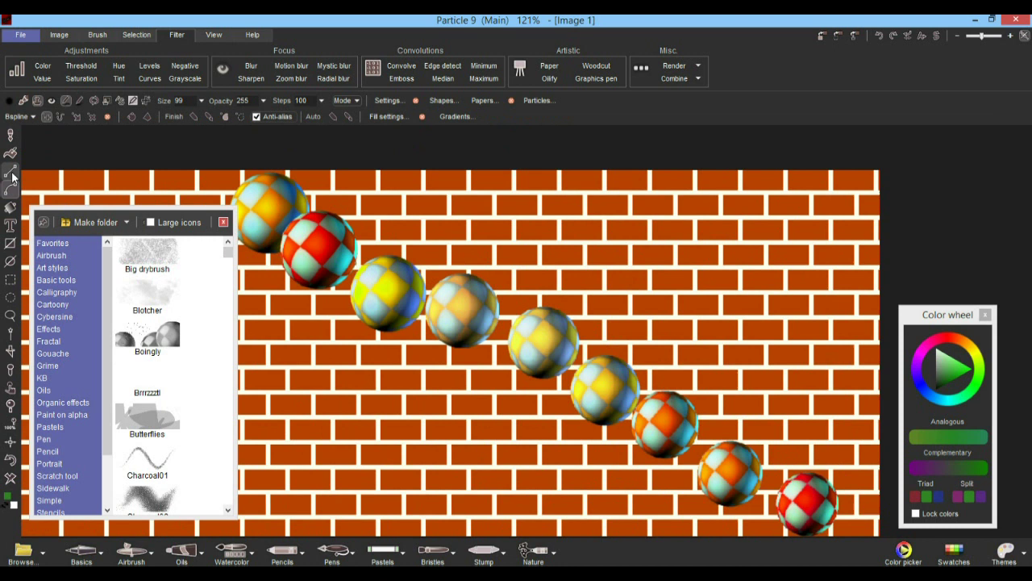
- Switch to the curve tool, close the brush preset browser and clear the canvas to white
click(10, 172)
click(223, 221)
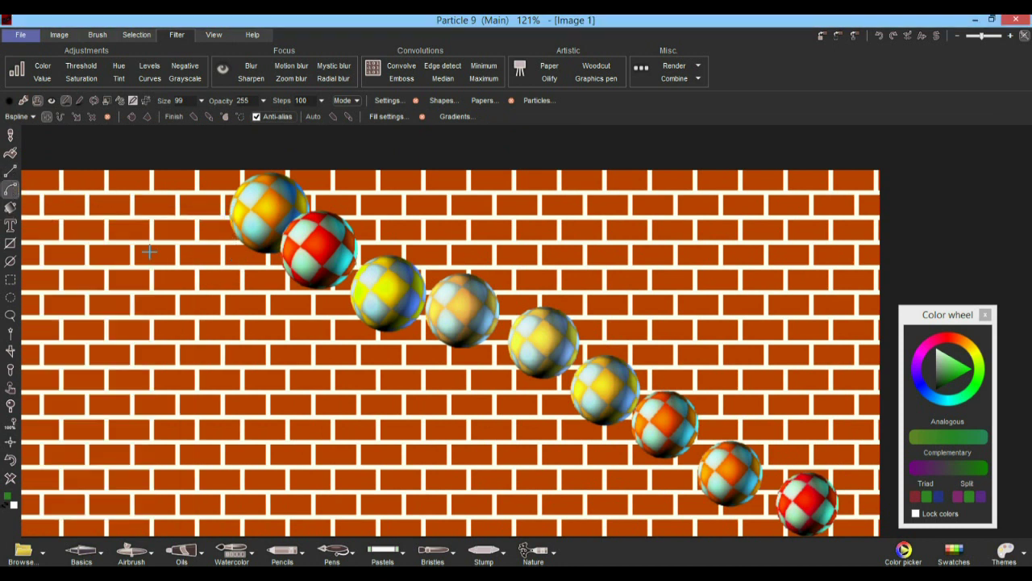
click(10, 480)
- Draw a winding B-spline loop with 18 control points around the canvas and close it on its first point
click(242, 264)
click(202, 397)
click(475, 452)
click(547, 304)
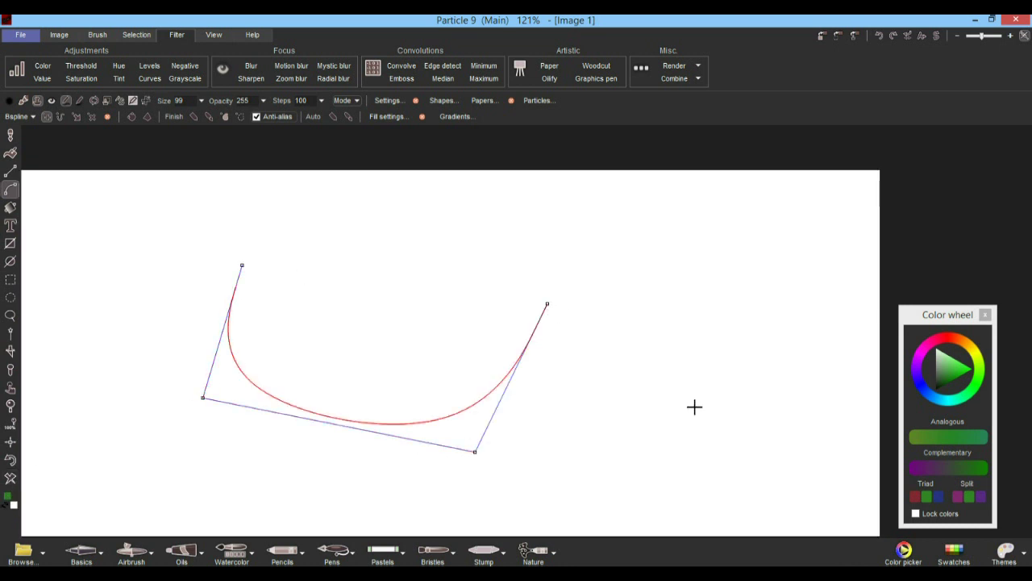
click(682, 280)
click(794, 397)
click(735, 488)
click(572, 495)
click(220, 473)
click(119, 386)
click(149, 255)
click(210, 217)
click(368, 211)
click(479, 310)
click(421, 380)
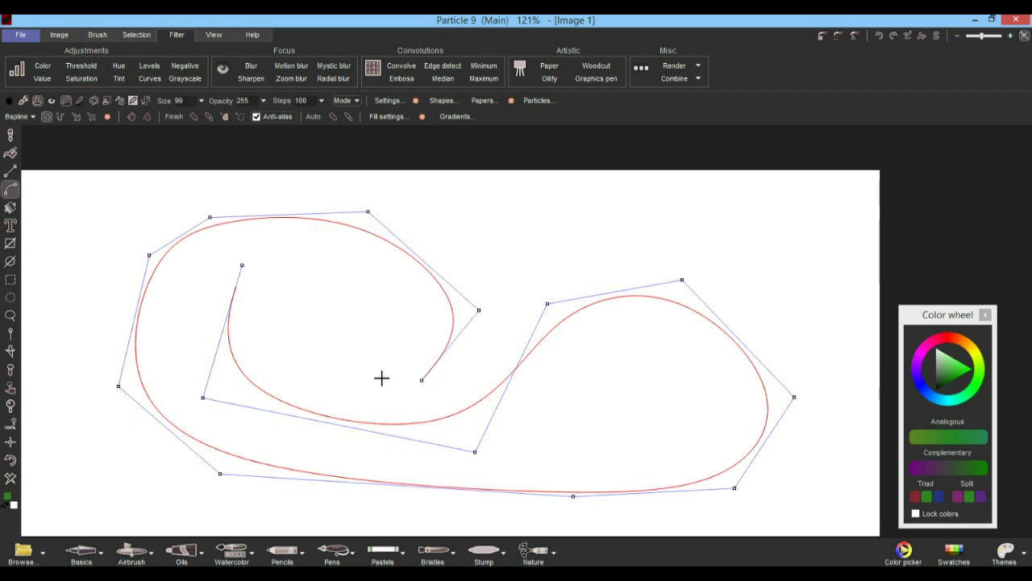
click(354, 354)
click(302, 278)
click(288, 259)
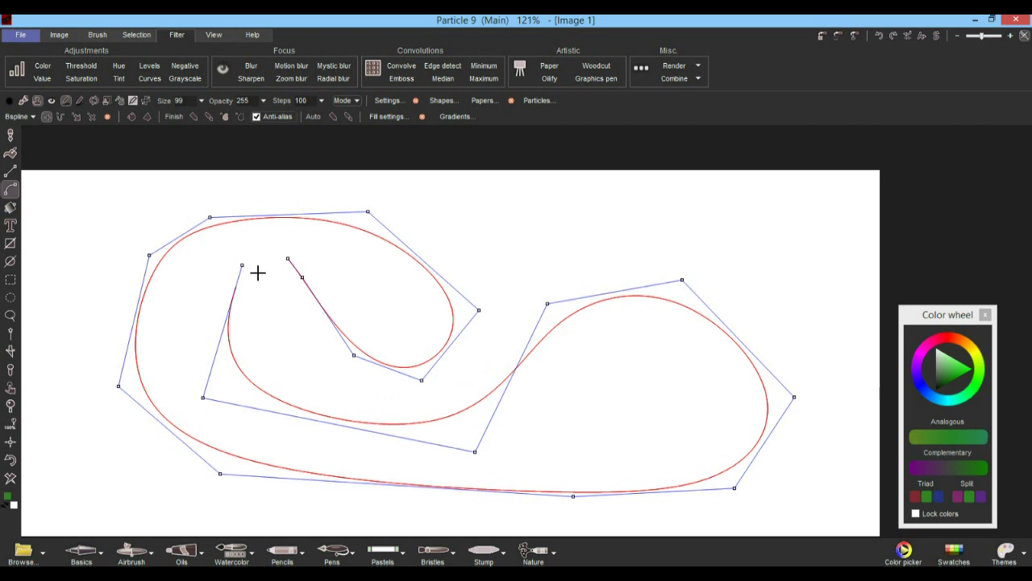
click(242, 264)
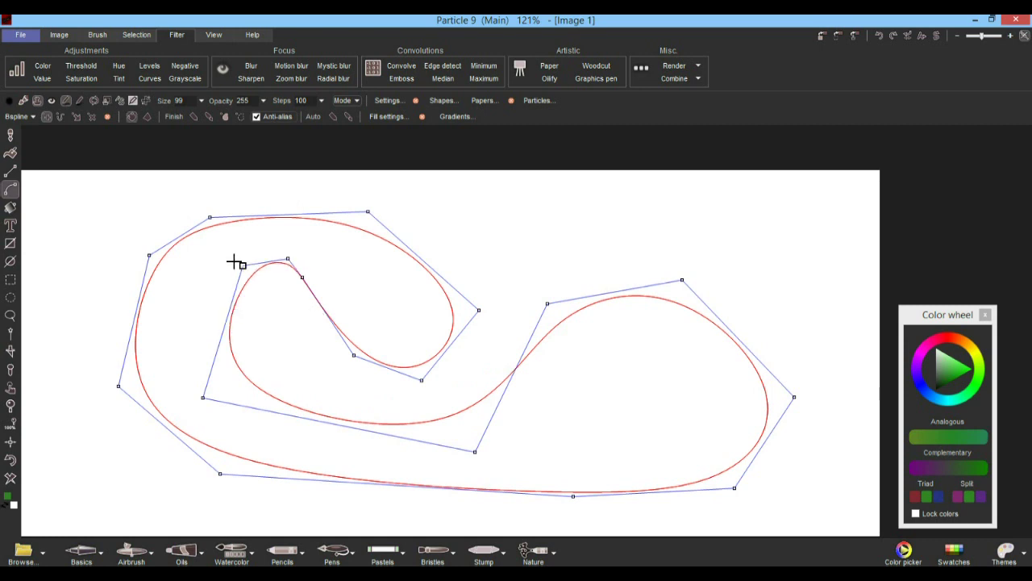
- Reshape the closed loop by moving control points in its inner hook and right lobe to form a narrow peak
drag(242, 264, 189, 286)
drag(302, 277, 372, 291)
drag(424, 260, 468, 241)
drag(731, 339, 563, 427)
drag(612, 292, 597, 208)
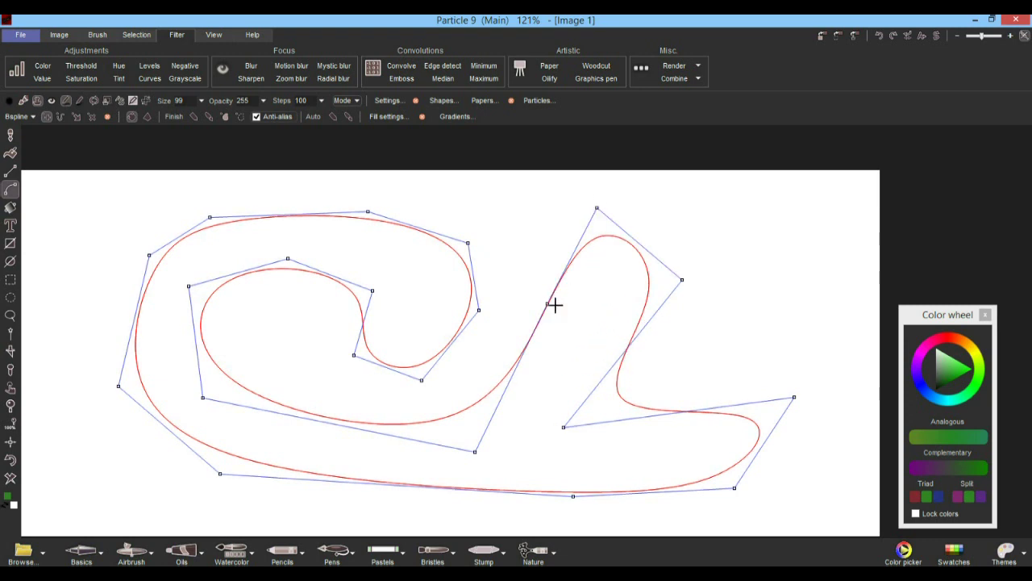
drag(548, 303, 590, 305)
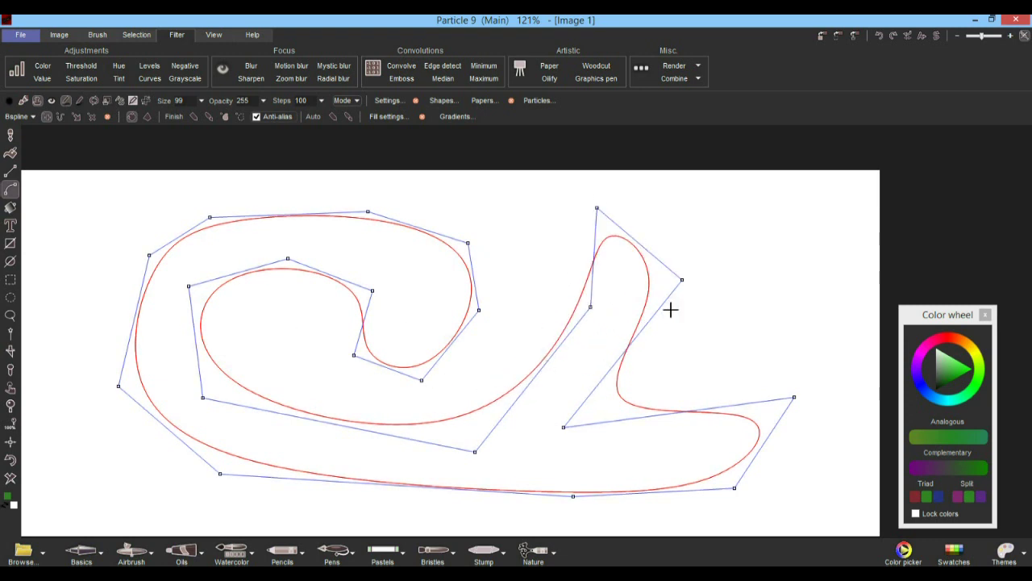
- Switch the loop's curve type to Catmull and back to B-spline
click(21, 117)
click(65, 122)
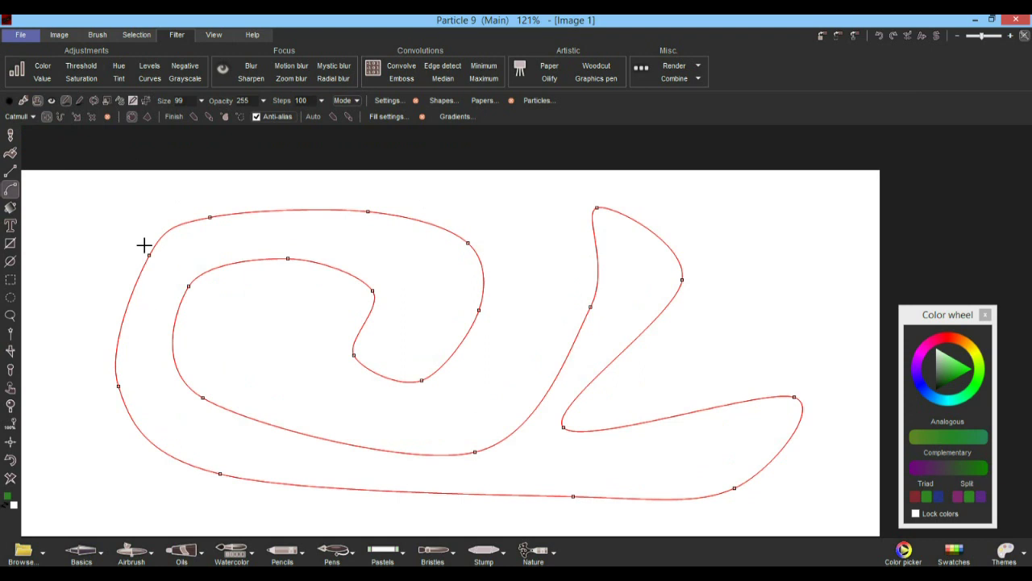
click(25, 118)
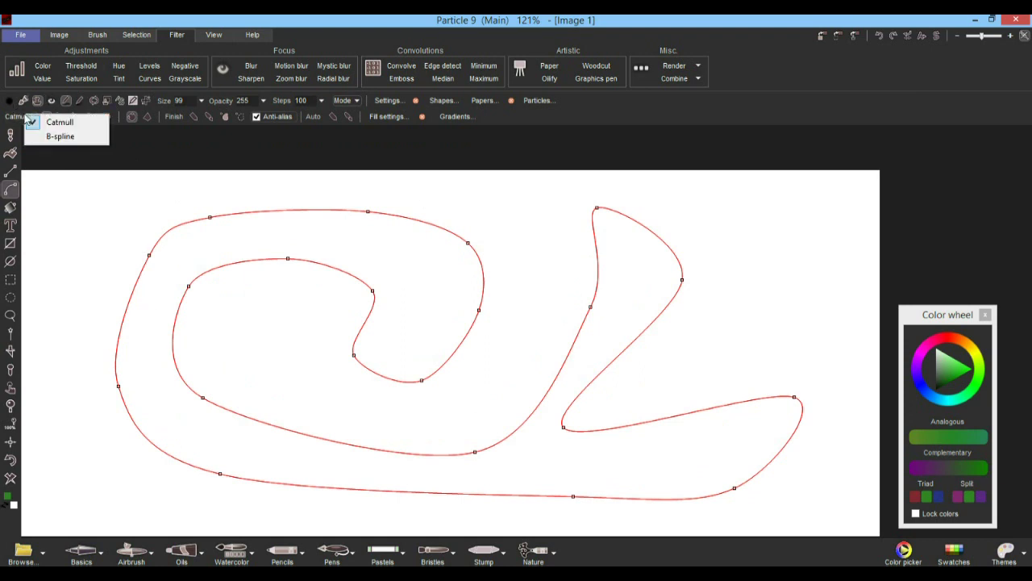
click(65, 137)
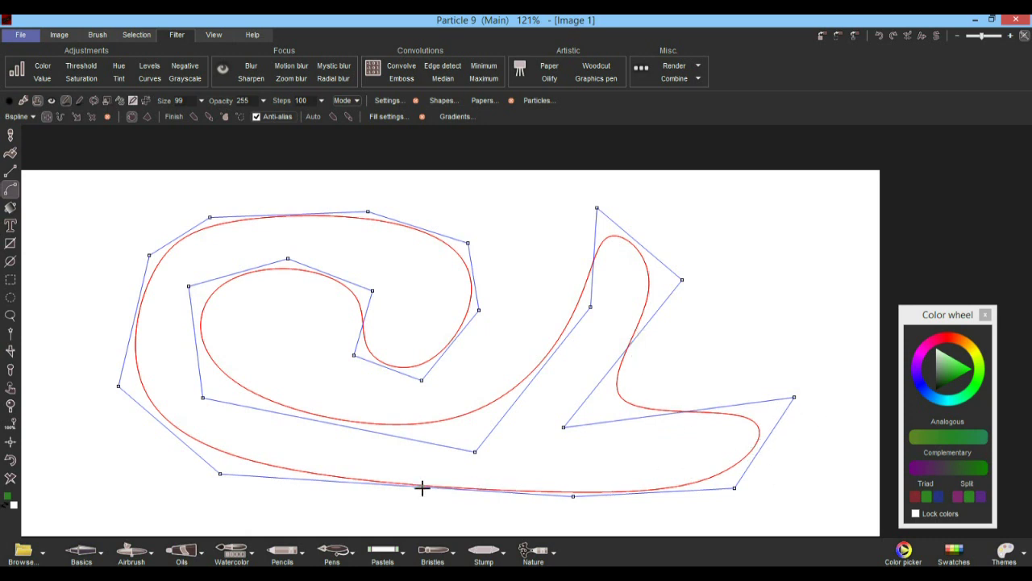
- Insert a control point on the loop's long lower segment and pull it slightly upward
drag(399, 486, 392, 463)
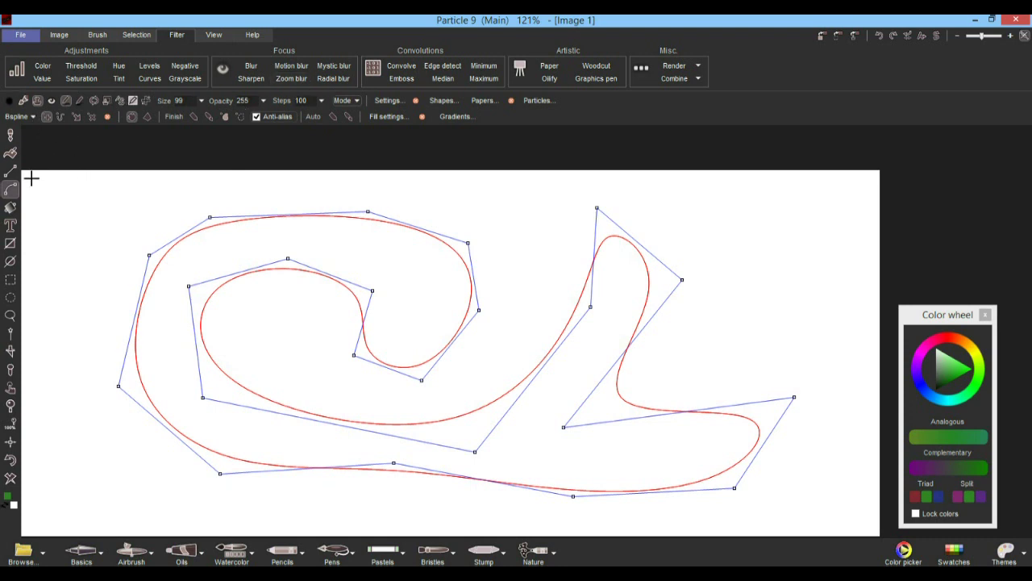
- Switch to freehand painting, choose the Flowery brush from Organic effects and paint a zigzag test stroke mid-canvas
click(11, 136)
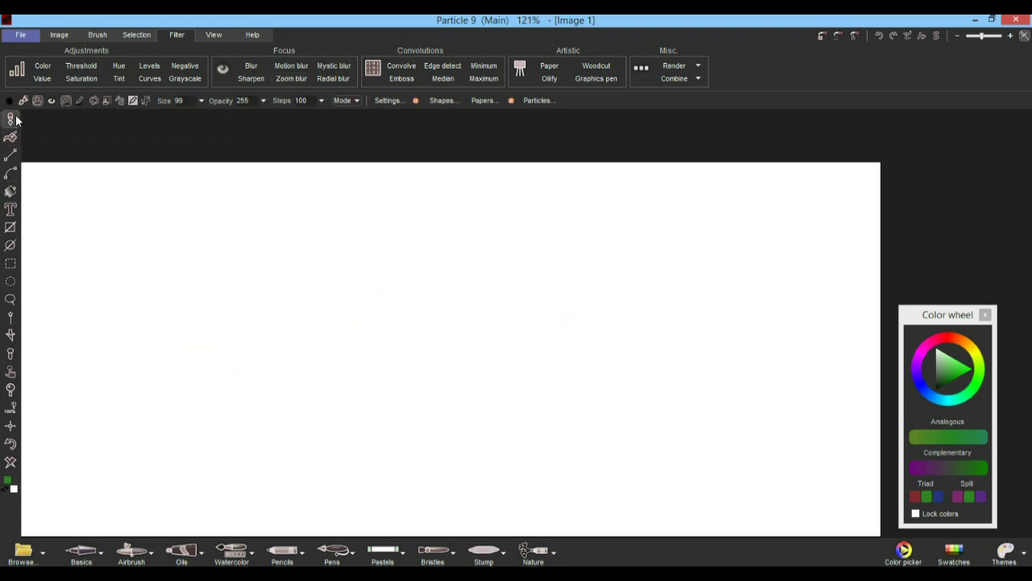
click(11, 119)
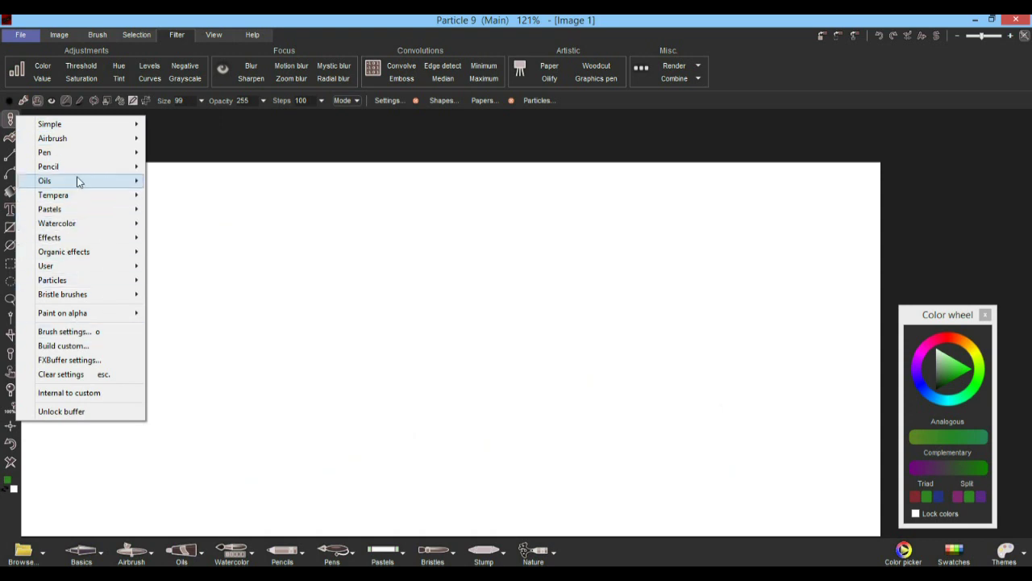
mouse_move(78, 181)
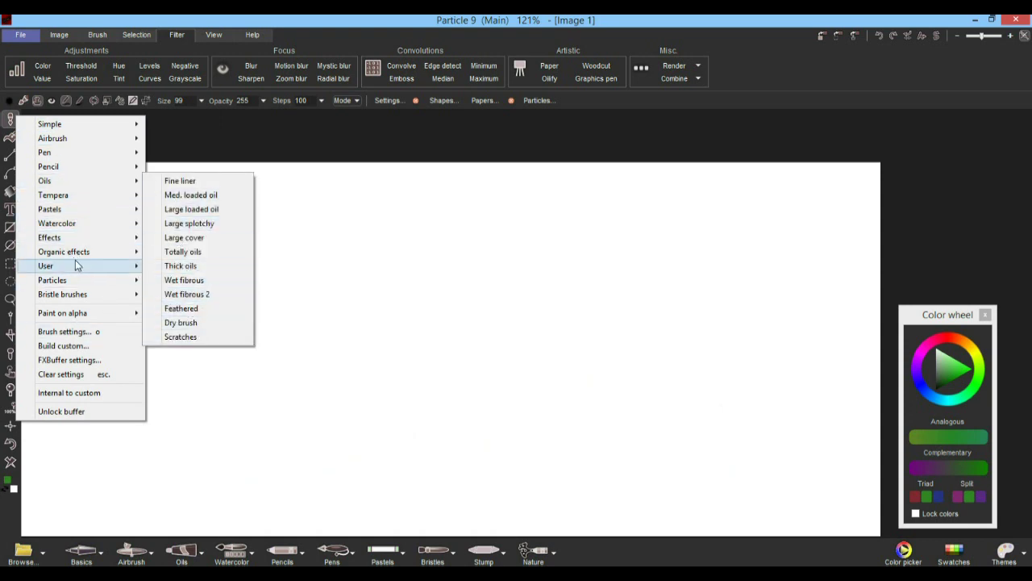
mouse_move(85, 251)
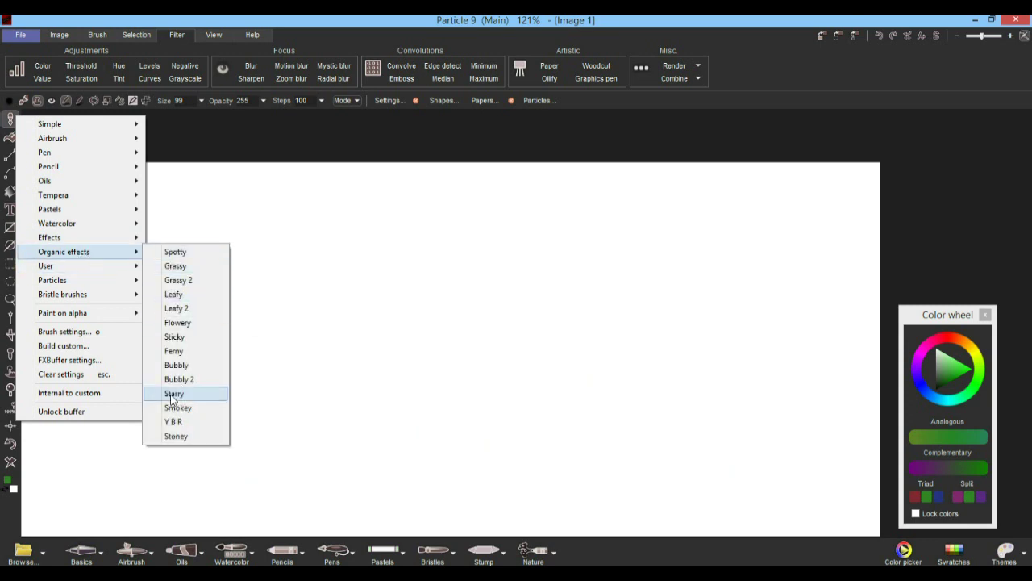
click(186, 325)
mouse_move(363, 247)
mouse_down()
mouse_move(419, 292)
mouse_move(253, 442)
mouse_up()
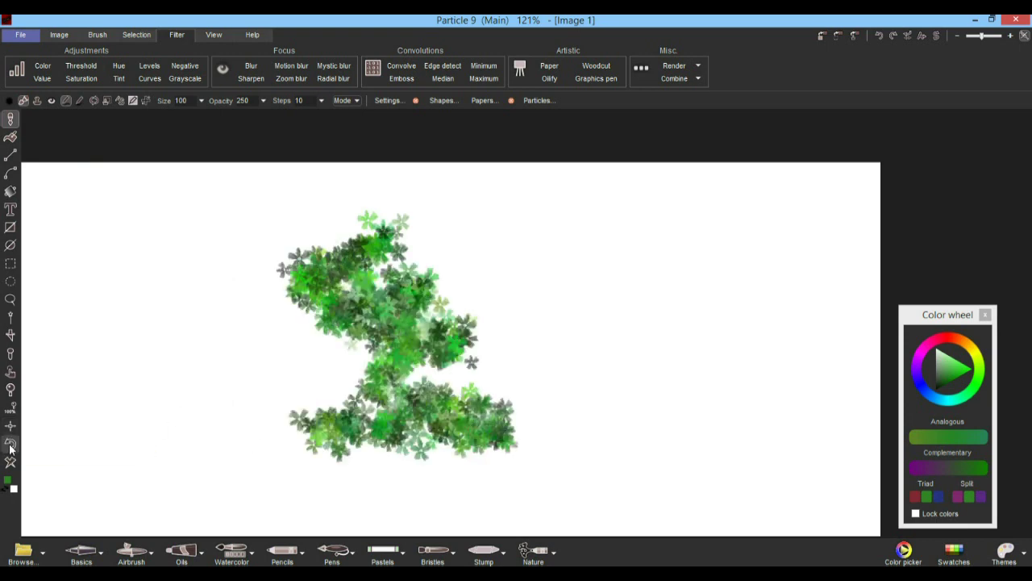
- Undo the test stroke and paint a winding band of green flowers down the canvas's right edge
click(11, 445)
mouse_move(876, 212)
mouse_down()
mouse_move(763, 395)
mouse_move(863, 460)
mouse_up()
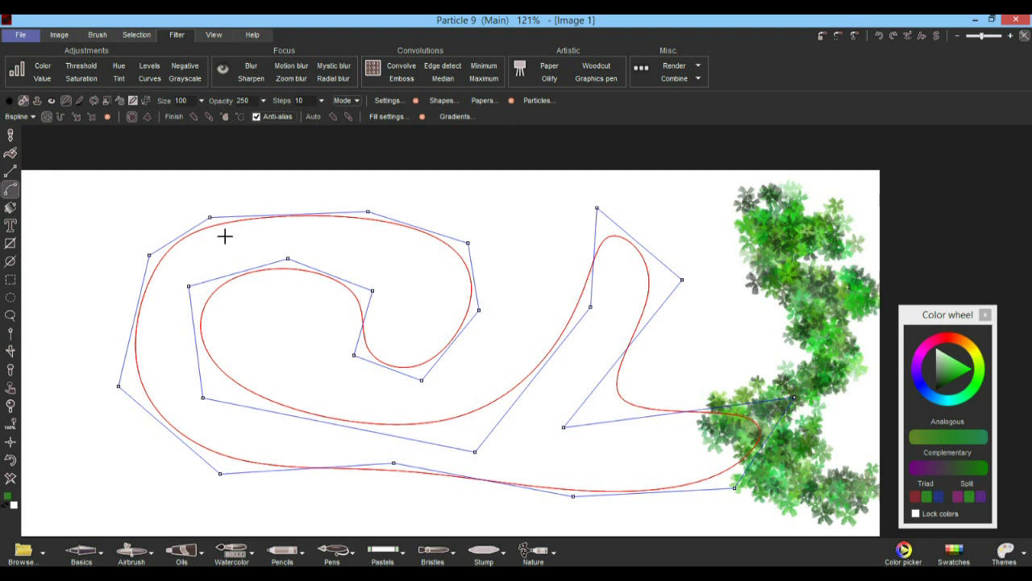
- Toggle the curve tool's loop to an open path with straight segments, and restore the closed, smooth curve
drag(239, 430, 212, 393)
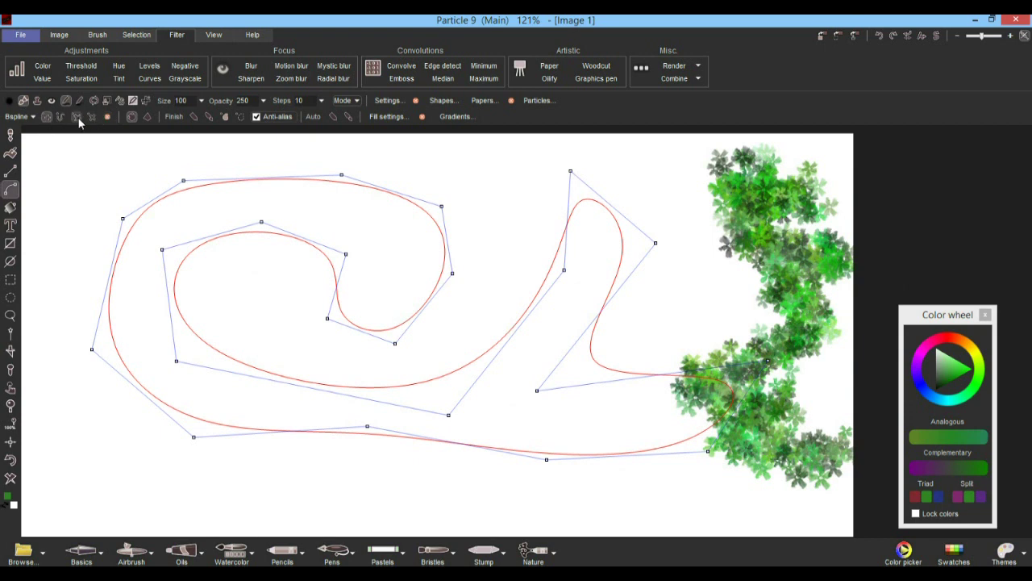
click(142, 115)
click(133, 116)
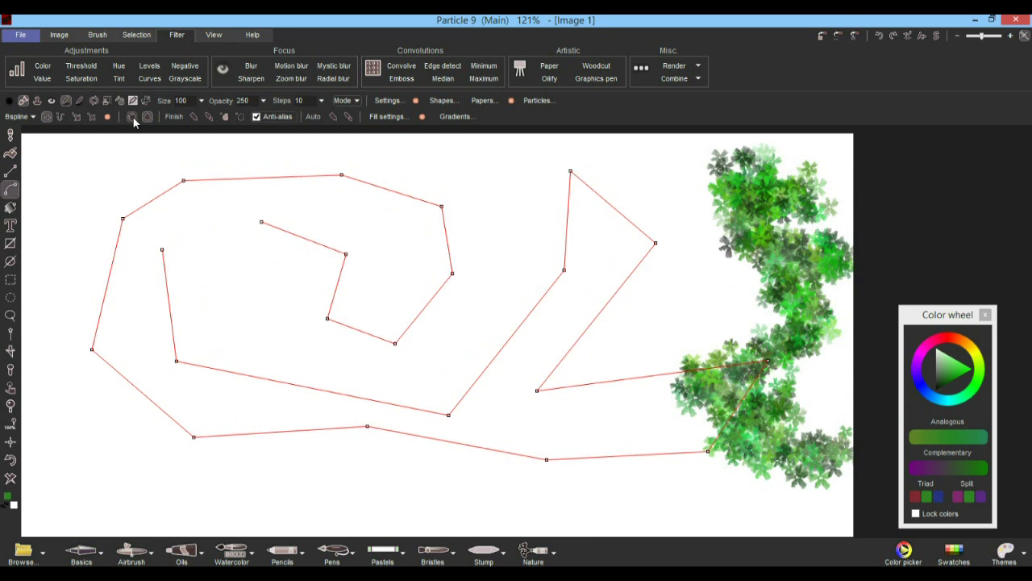
click(133, 115)
click(150, 116)
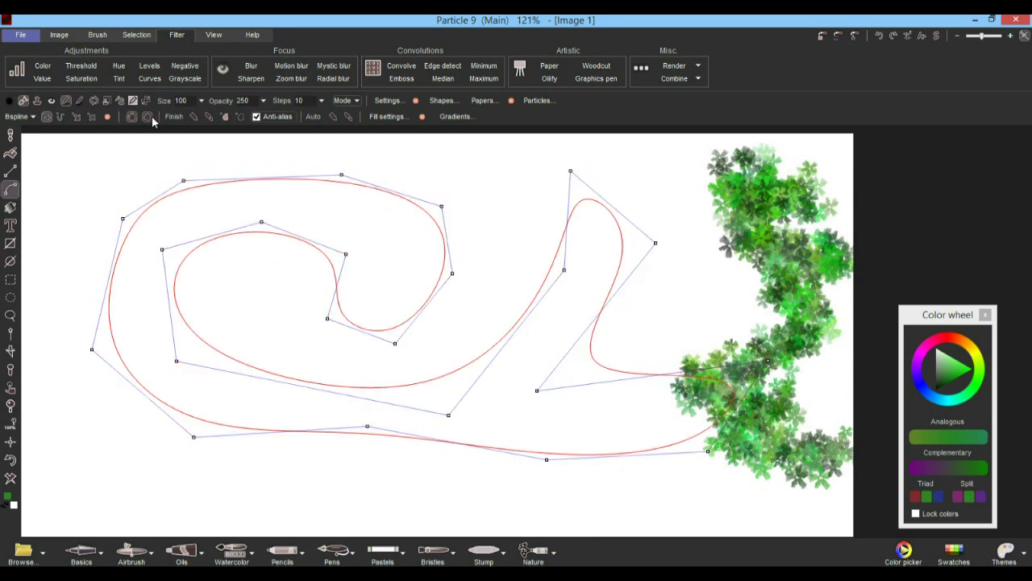
- Stroke the loop with the Flowery brush and undo that stroke
click(193, 117)
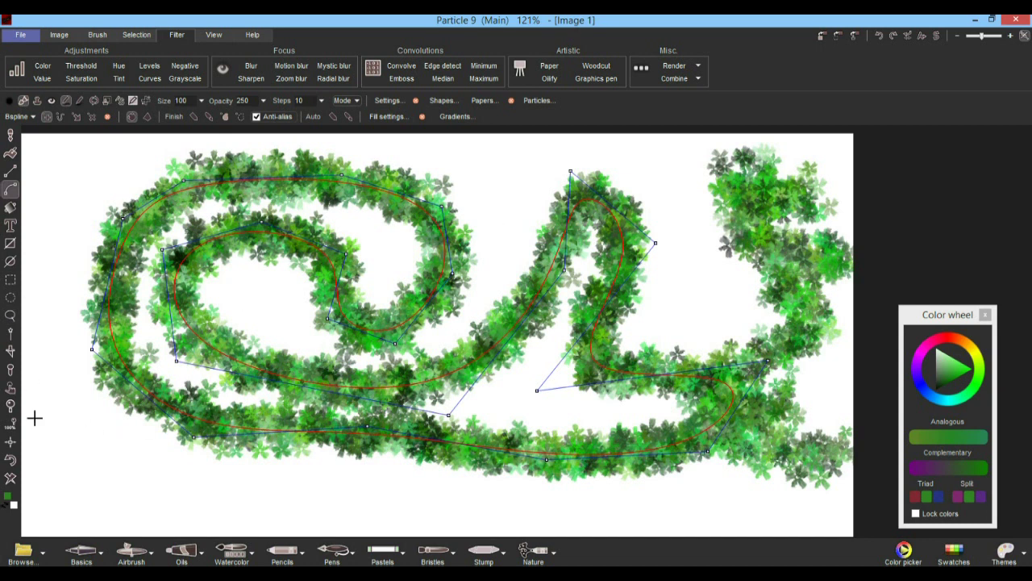
click(10, 460)
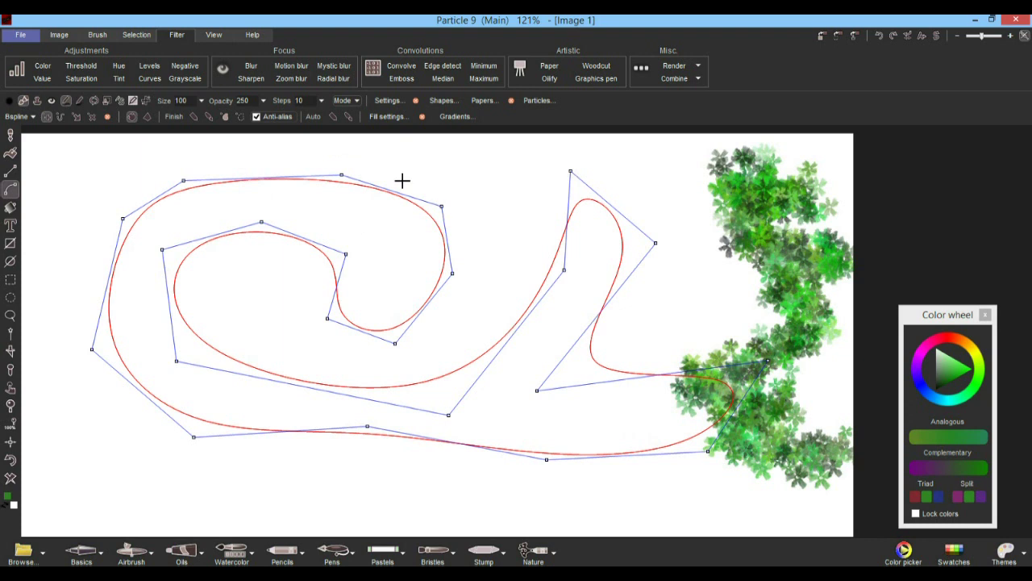
- Clear the loop and draw an open seven-point B-spline zigzagging across the white area
click(108, 117)
click(100, 171)
click(155, 403)
click(341, 157)
click(373, 300)
click(377, 364)
click(578, 318)
double_click(583, 418)
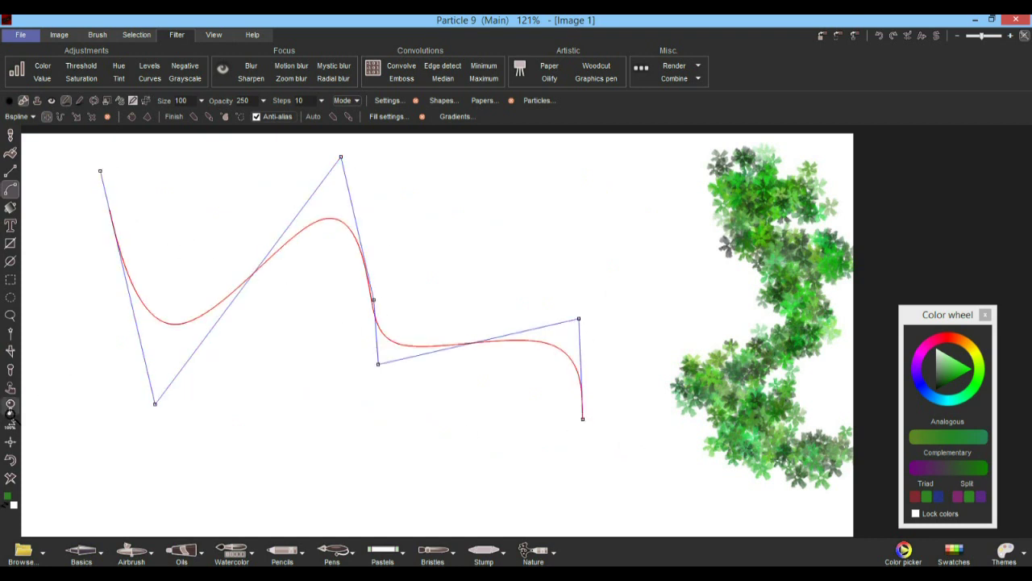
- Clear the current curve, draw a four-point Z-shaped B-spline and stroke it with the Flowery brush
click(107, 117)
click(129, 193)
click(461, 203)
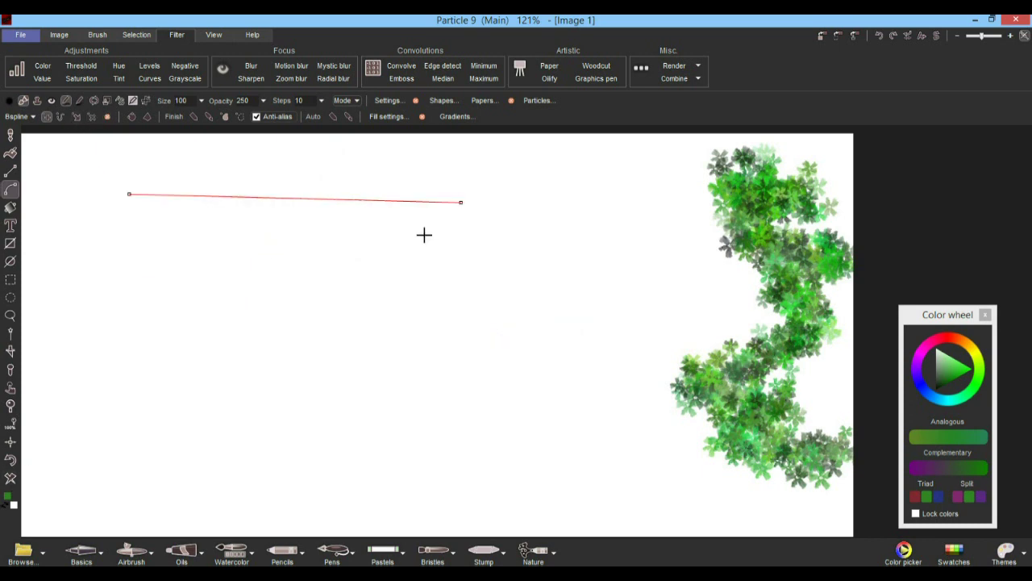
click(168, 448)
click(500, 419)
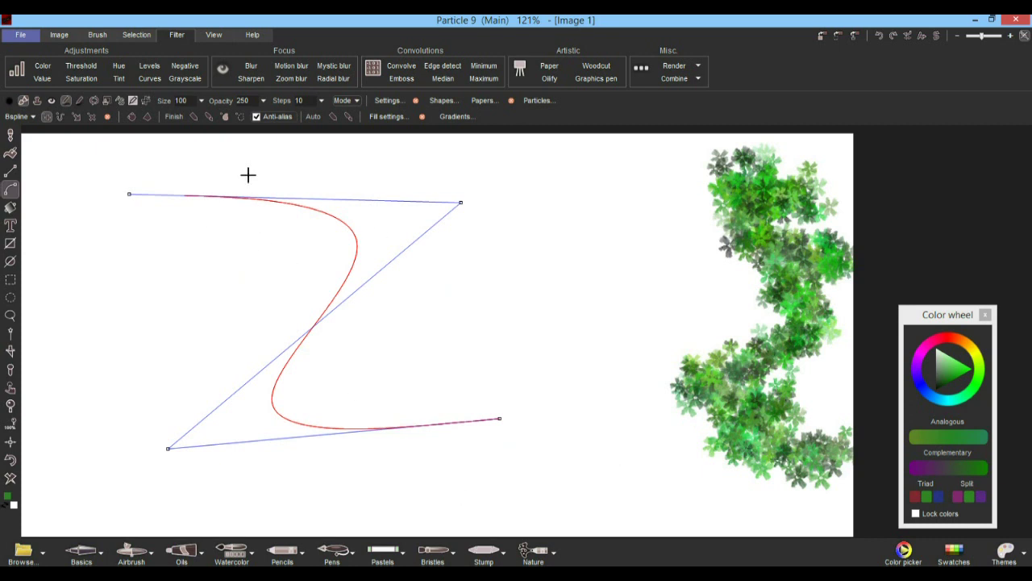
click(194, 116)
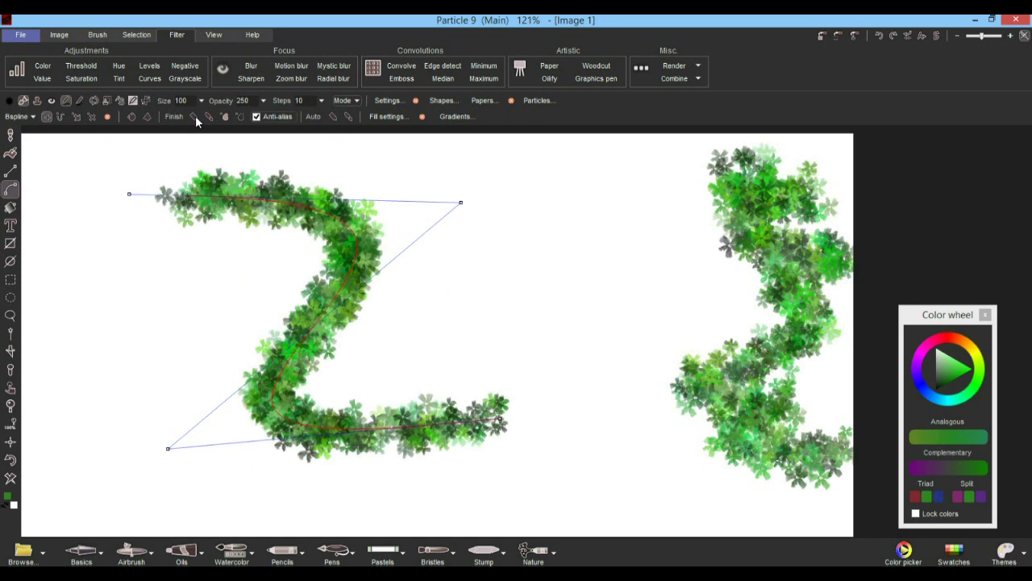
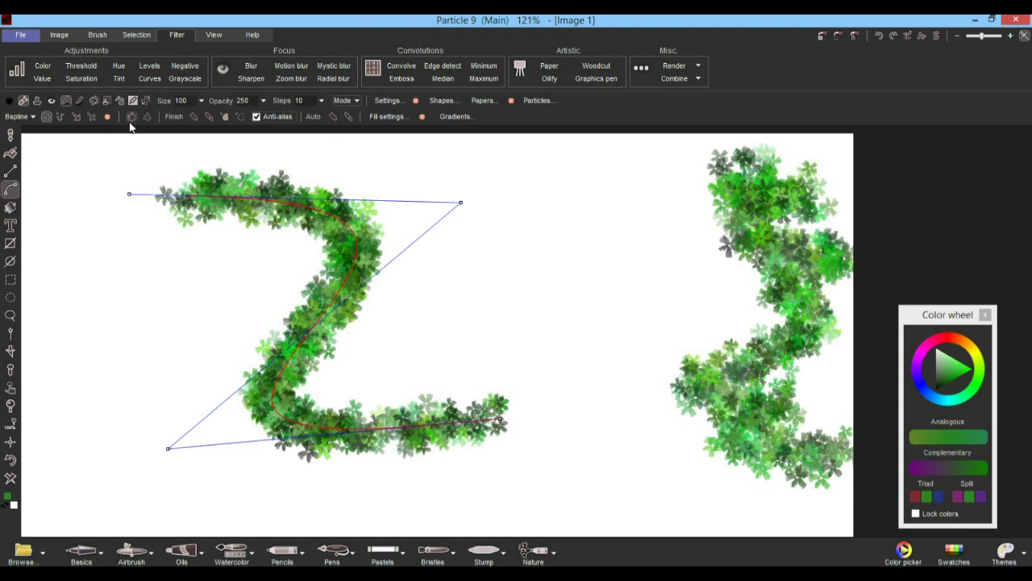
- Undo the clover stroke, paint a tapered one along the curve, and repeat it after bending the curve's middle right and left
click(11, 461)
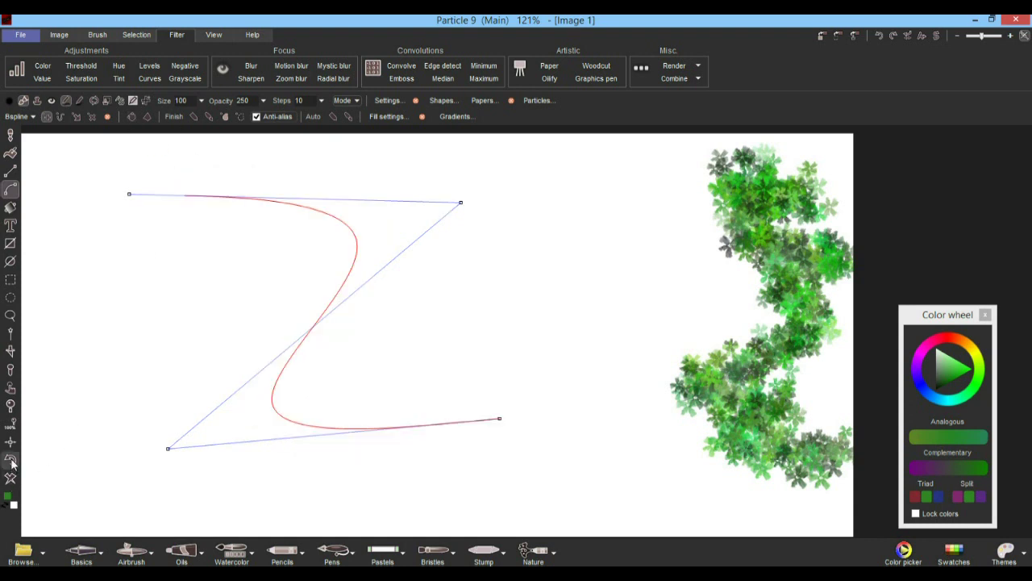
click(208, 116)
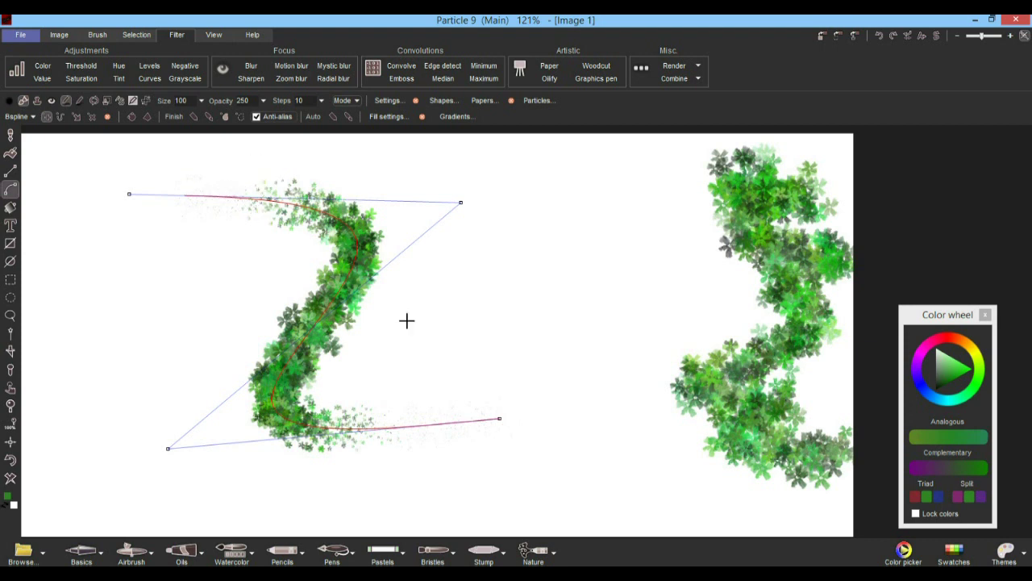
drag(325, 309, 547, 289)
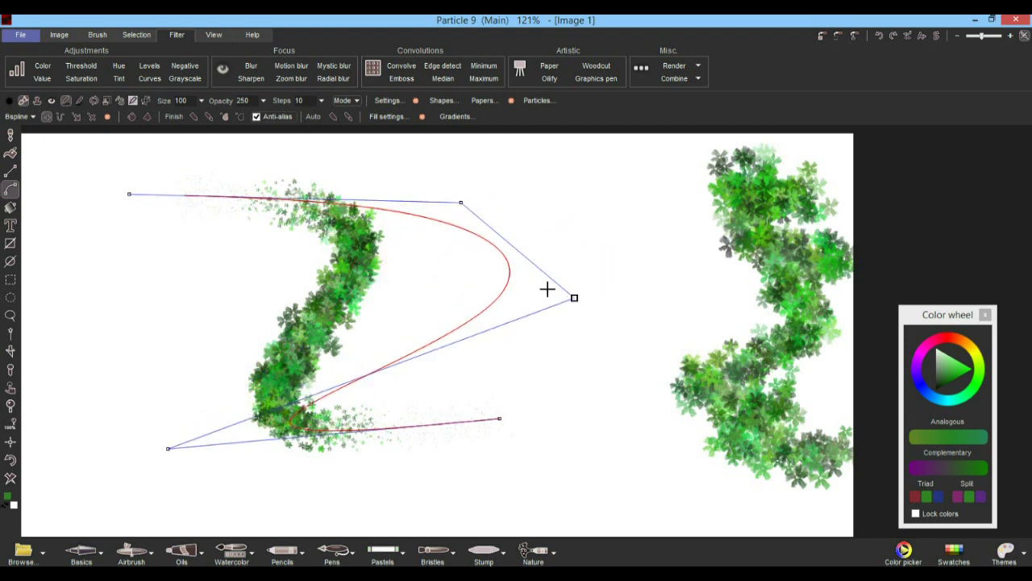
click(206, 114)
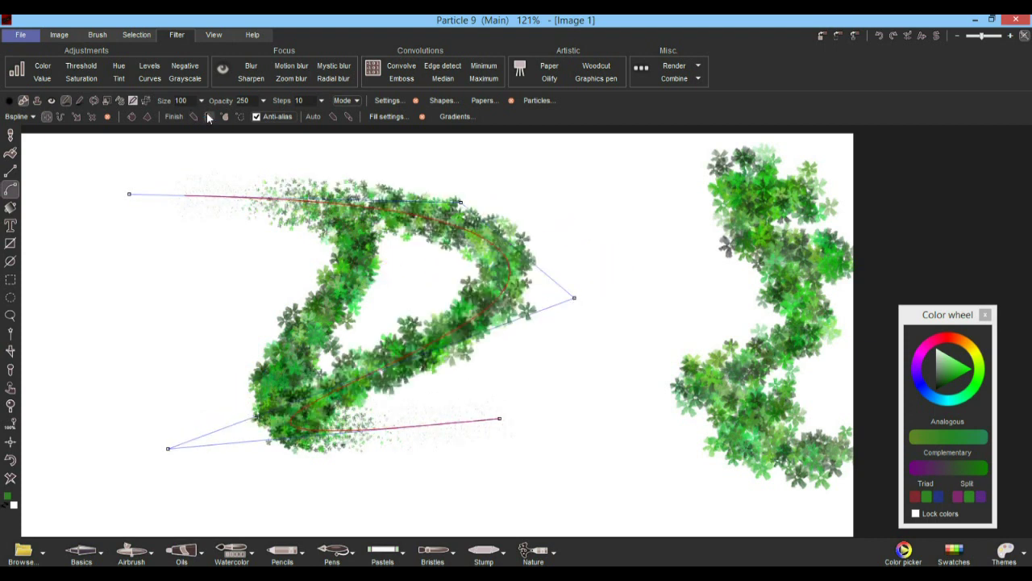
drag(573, 296, 105, 322)
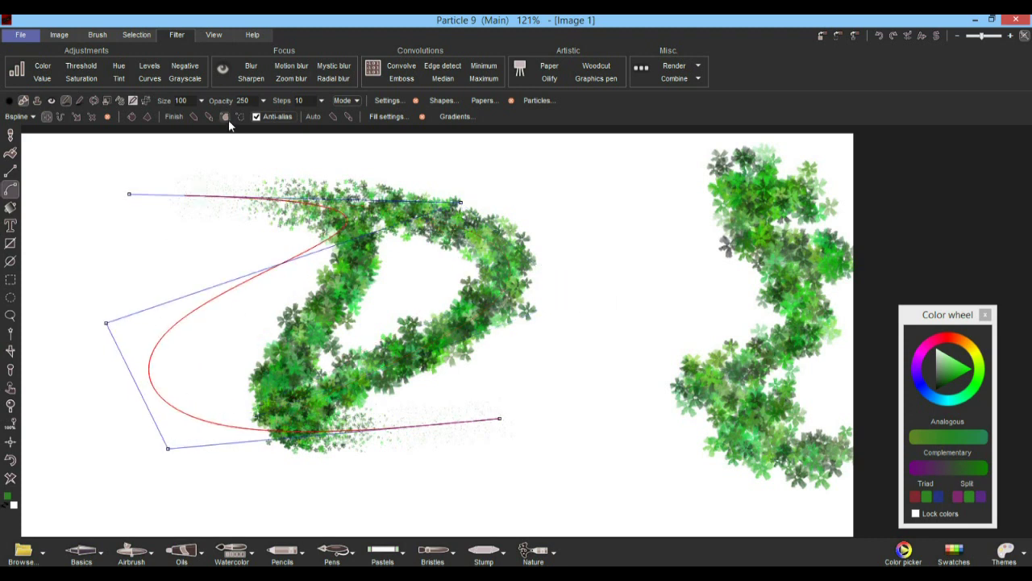
click(206, 114)
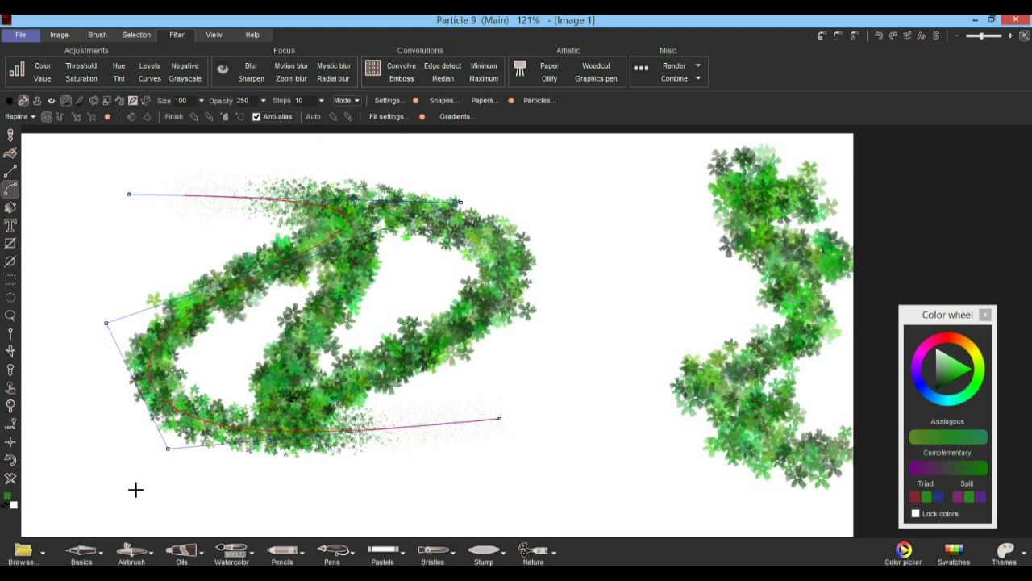
- On a cleared canvas, enable plain automatic stroking and extend the B-spline curve with eight more control points
click(10, 478)
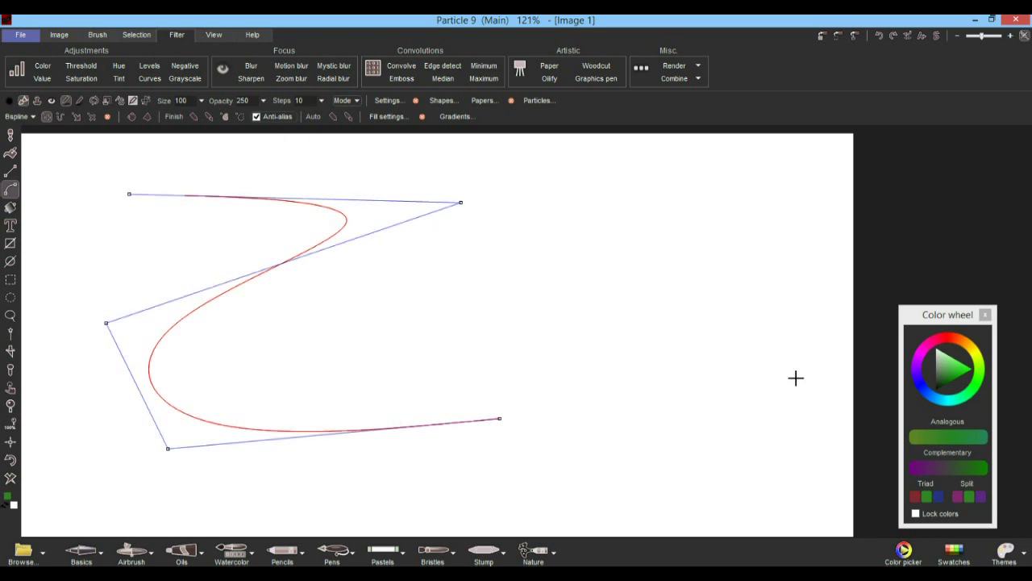
click(334, 117)
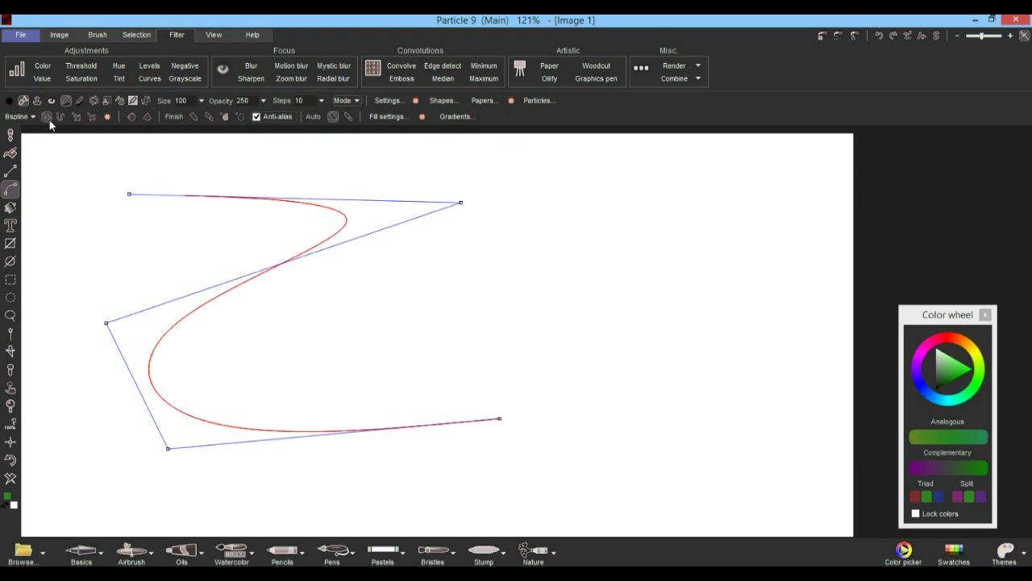
click(166, 324)
click(307, 380)
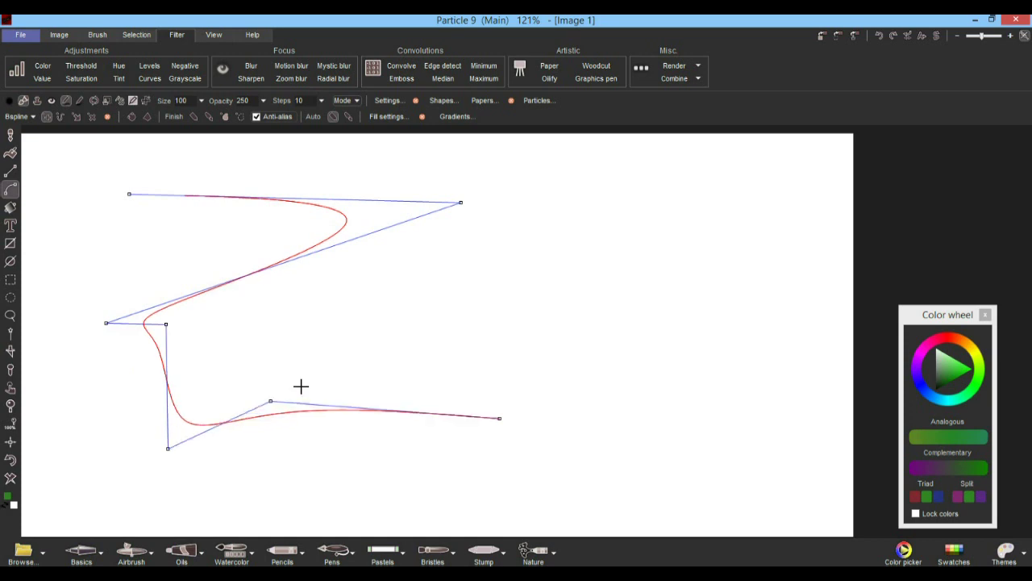
click(411, 485)
click(625, 312)
click(515, 257)
click(748, 240)
click(758, 375)
click(626, 441)
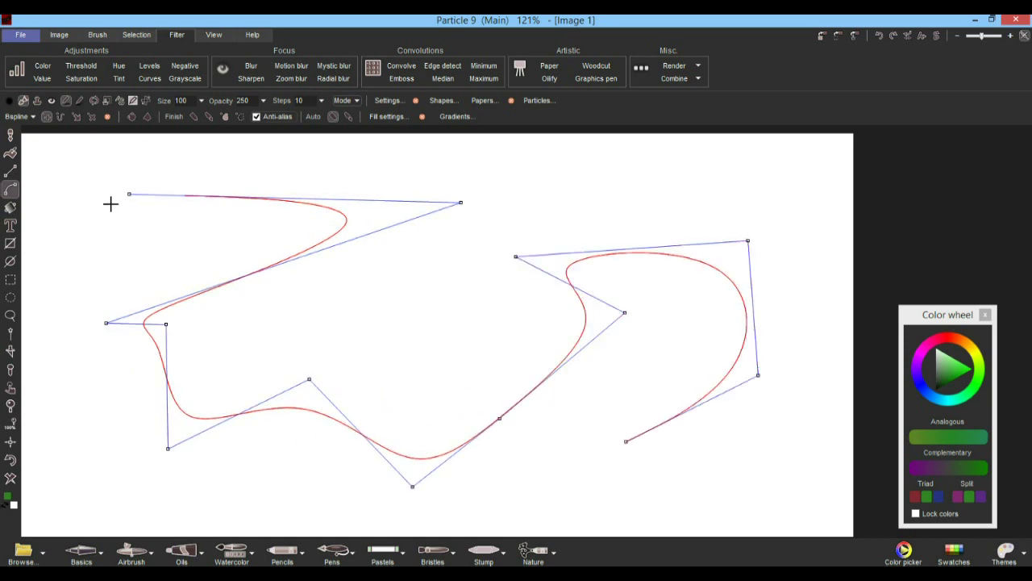
- Switch the B-spline to freehand drawing and paint a winding, automatically stroked clover curve across the canvas
click(61, 118)
mouse_move(95, 278)
mouse_down()
mouse_move(115, 242)
mouse_move(730, 251)
mouse_up()
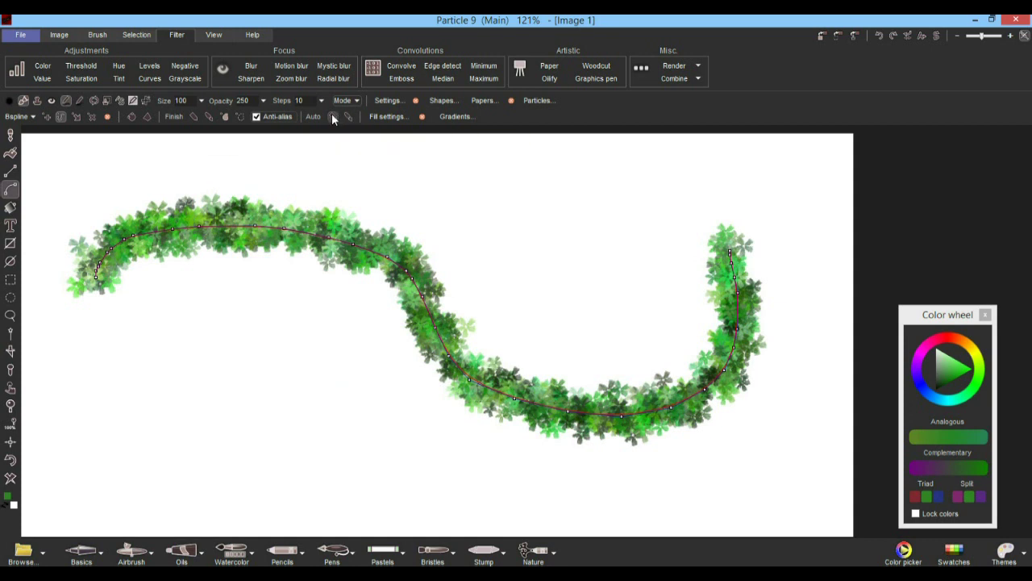
- Turn off automatic stroking and draw a series of unpainted freehand curves, clearing the canvas along the way
drag(258, 338, 525, 207)
drag(244, 454, 585, 215)
drag(214, 335, 503, 218)
drag(312, 436, 528, 309)
drag(625, 326, 683, 279)
mouse_move(316, 181)
mouse_down()
mouse_move(498, 226)
mouse_move(816, 478)
mouse_up()
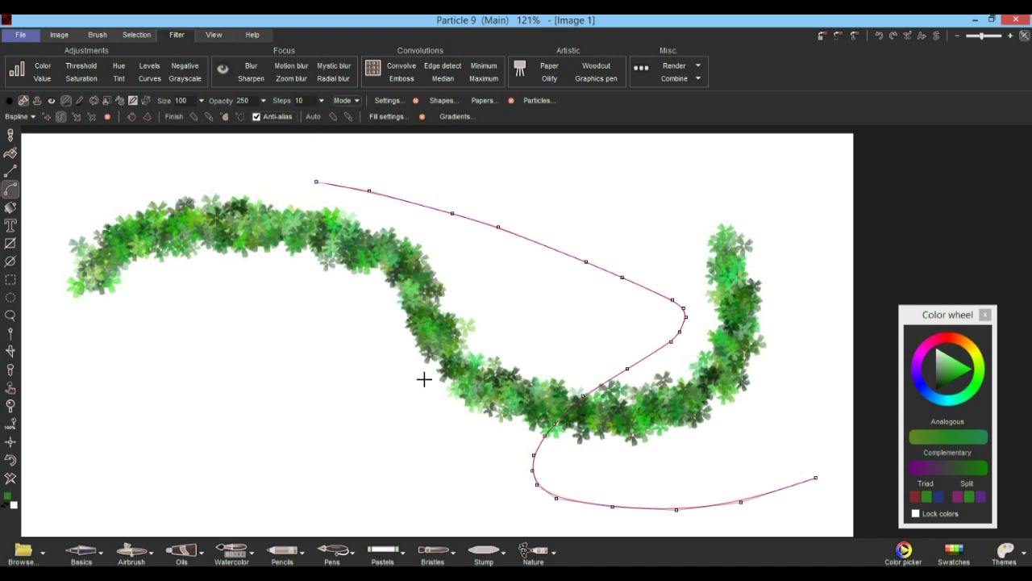
click(9, 479)
mouse_move(447, 168)
mouse_down()
mouse_move(468, 169)
mouse_move(532, 449)
mouse_up()
mouse_move(415, 169)
mouse_down()
mouse_move(334, 170)
mouse_move(160, 387)
mouse_up()
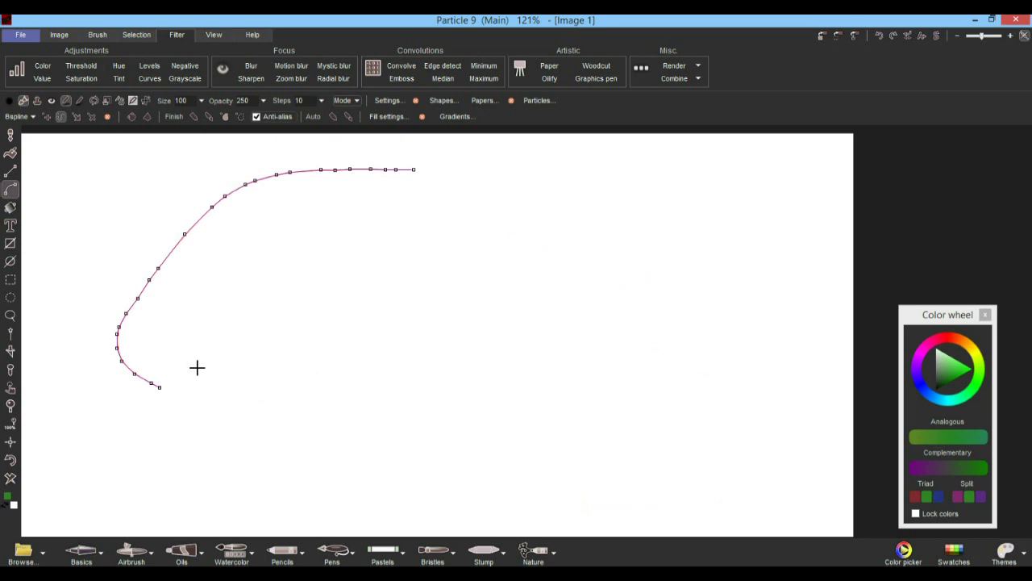
- Draw one curved clover stroke with plain automatic stroking and two more beside it with tapered automatic stroking
click(332, 118)
drag(519, 167, 558, 456)
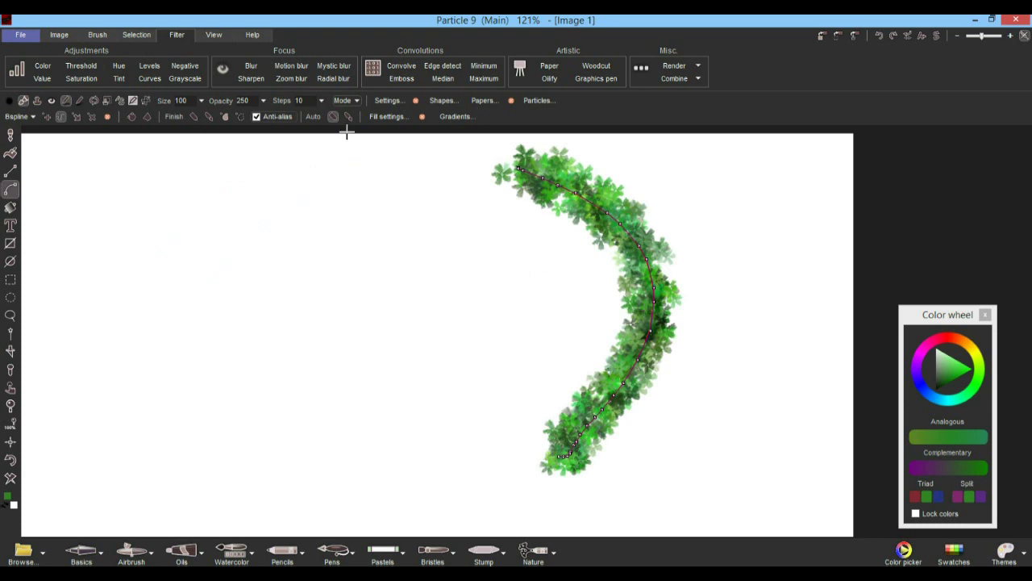
mouse_move(353, 181)
mouse_down()
mouse_move(357, 457)
mouse_move(304, 486)
mouse_up()
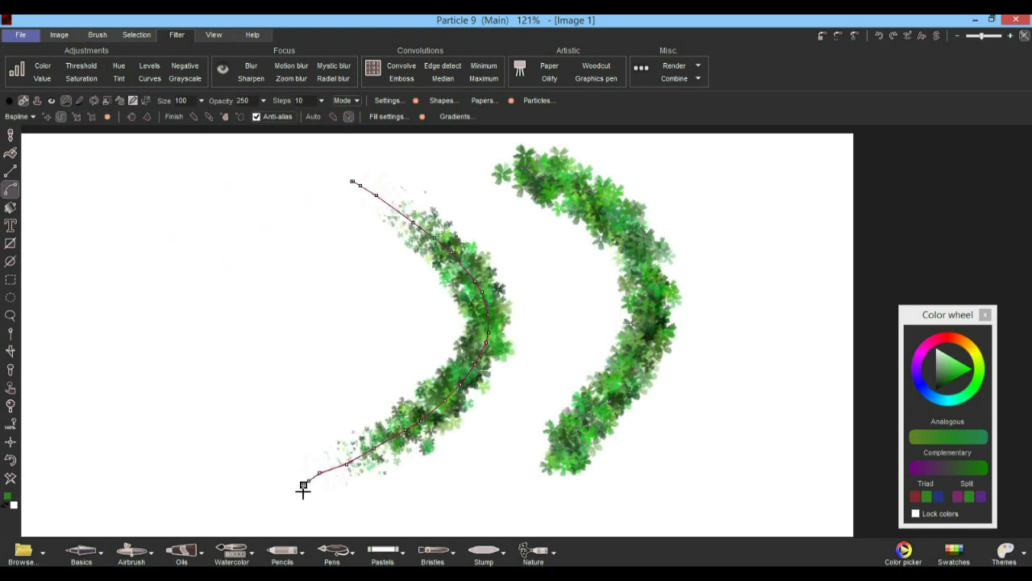
drag(170, 194, 179, 428)
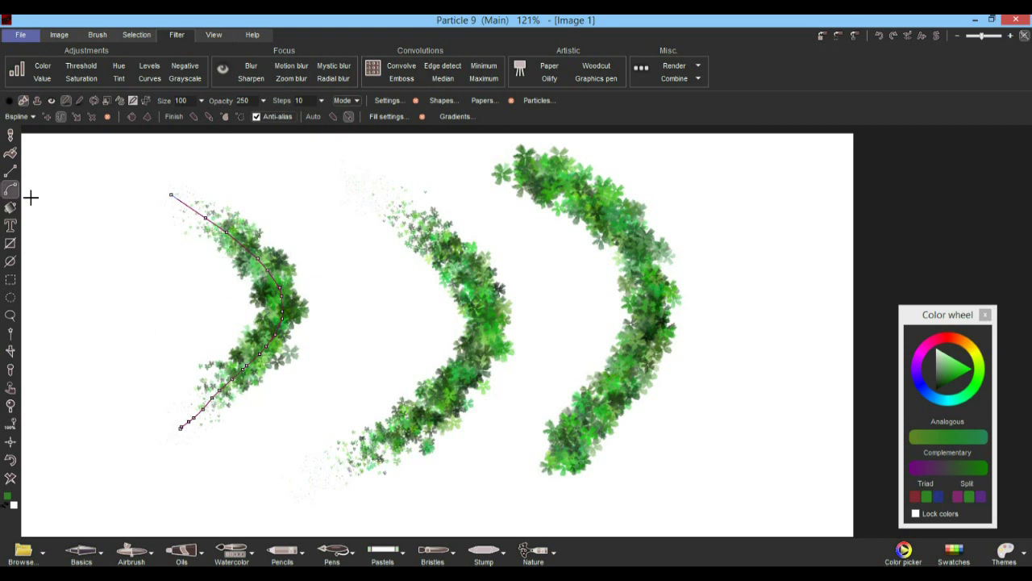
- Choose a solid brush from the Simple category and paint two loose green freehand strokes over the clover curves
click(15, 137)
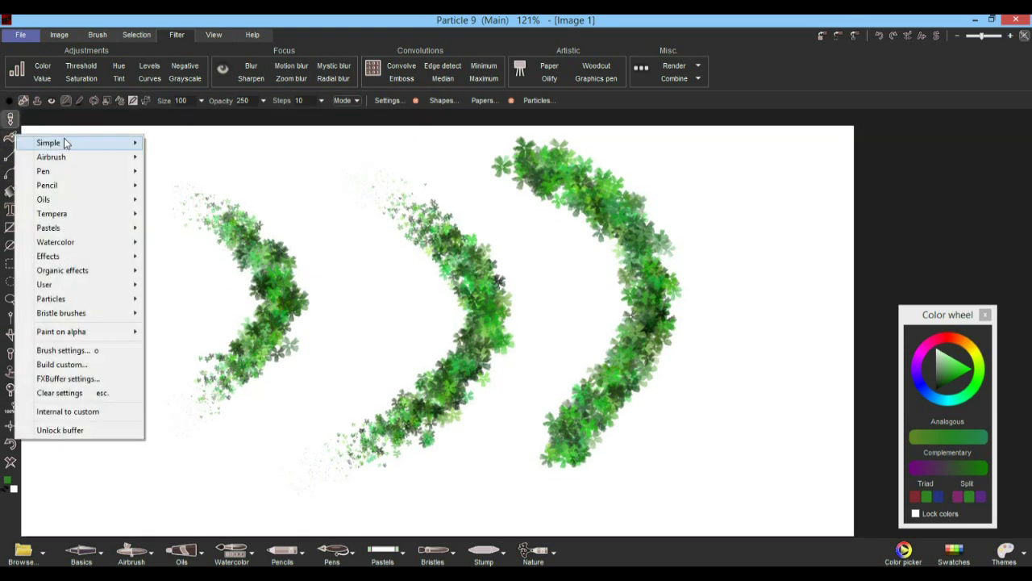
mouse_move(67, 143)
click(192, 171)
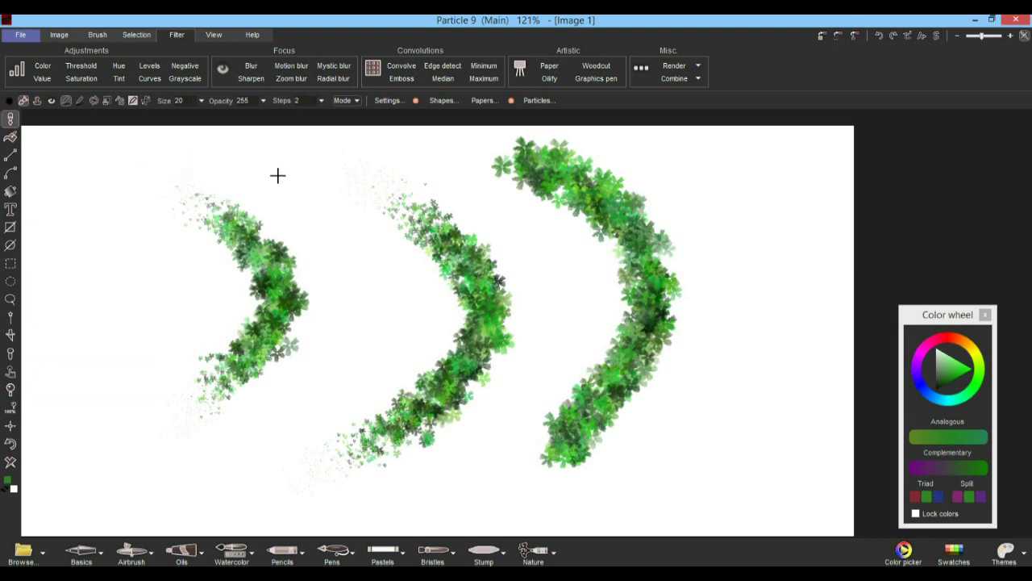
drag(258, 153, 258, 460)
mouse_move(203, 250)
mouse_down()
mouse_move(186, 321)
mouse_move(435, 472)
mouse_move(424, 301)
mouse_up()
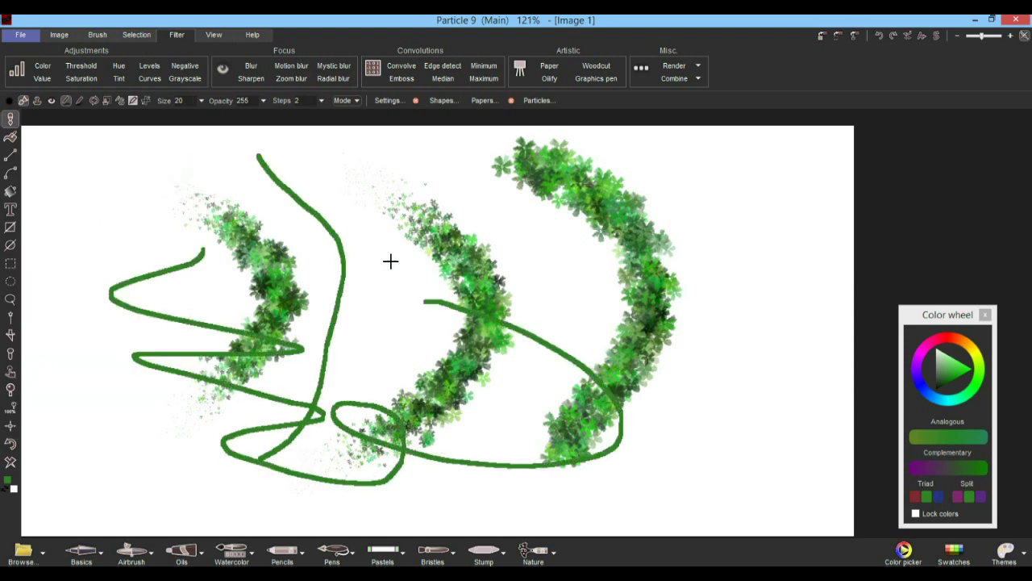
- Set the brush size to 61 and paint a thick green stroke across the upper part of the canvas
click(202, 103)
drag(142, 118, 167, 118)
mouse_move(84, 252)
mouse_down()
mouse_move(170, 222)
mouse_move(417, 221)
mouse_up()
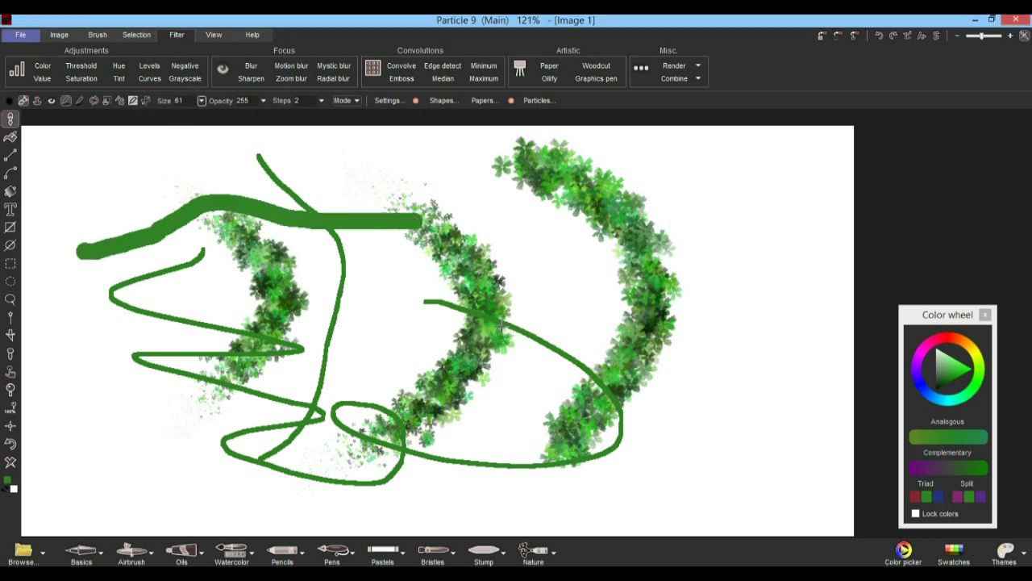
- Return to the curve tool, enable plain automatic stroking and draw two thick green freehand curves
click(11, 172)
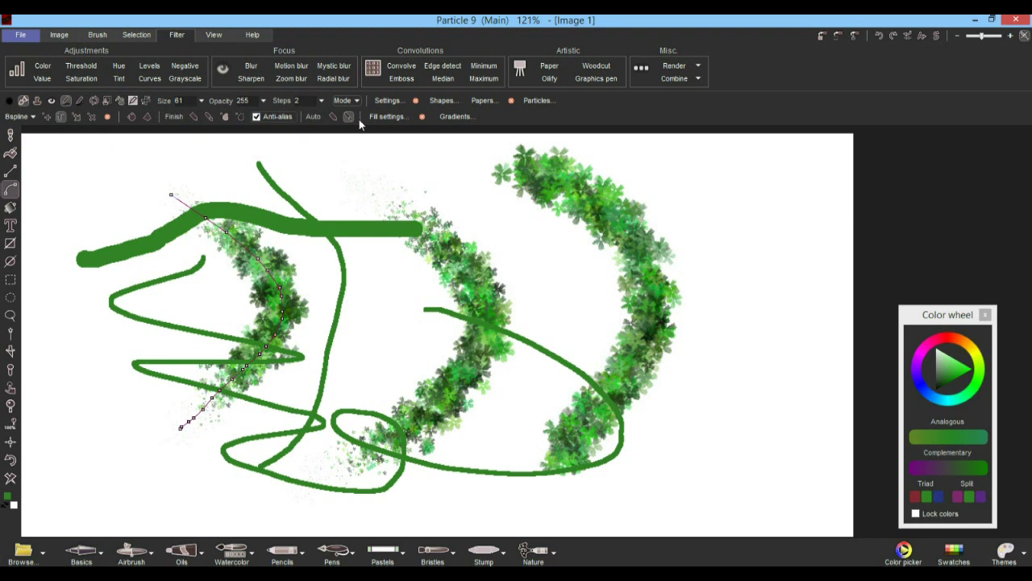
click(333, 117)
drag(488, 222, 871, 410)
mouse_move(398, 228)
mouse_down()
mouse_move(410, 224)
mouse_move(404, 430)
mouse_up()
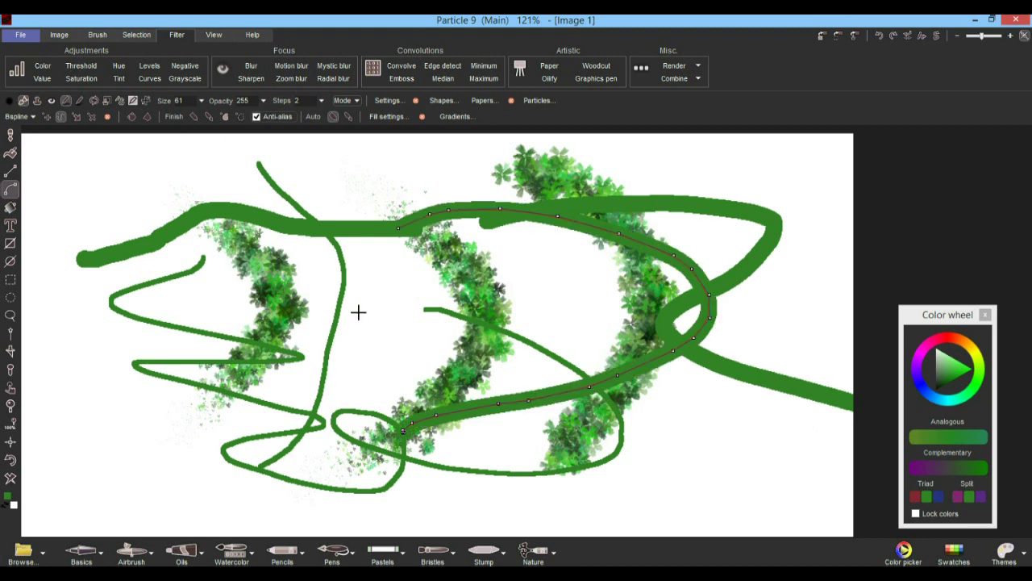
- Change the colour to dark red and draw one plain automatically stroked curve and one tapered one
click(943, 338)
mouse_move(526, 380)
mouse_down()
mouse_move(412, 382)
mouse_move(448, 377)
mouse_up()
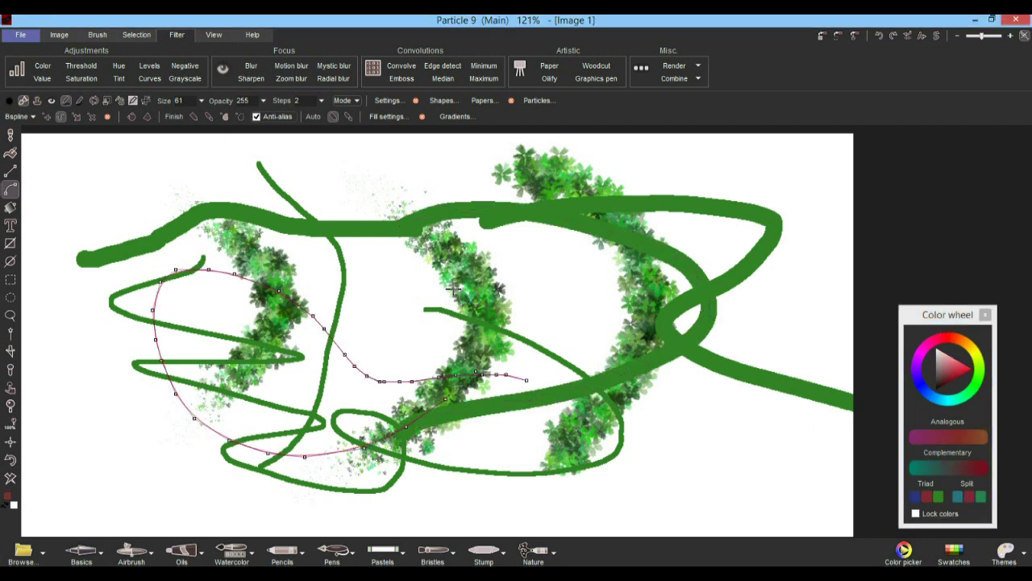
click(351, 114)
mouse_move(589, 450)
mouse_down()
mouse_move(358, 253)
mouse_move(186, 344)
mouse_up()
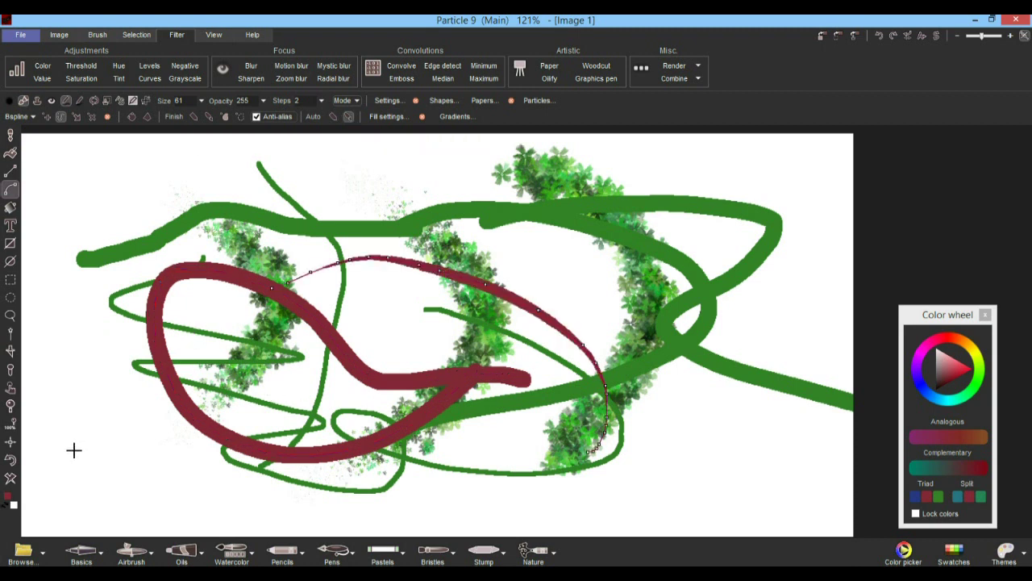
- Clear the canvas and draw five tapered dark red freehand curves
click(10, 479)
drag(190, 269, 535, 211)
mouse_move(212, 275)
mouse_down()
mouse_move(368, 286)
mouse_move(652, 330)
mouse_up()
drag(251, 420, 546, 210)
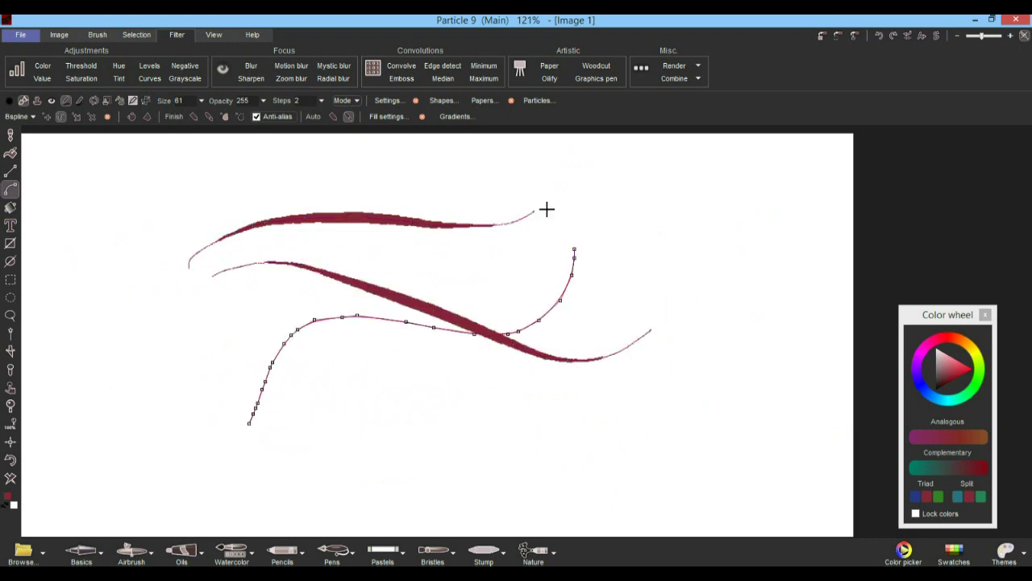
mouse_move(194, 396)
mouse_down()
mouse_move(157, 341)
mouse_move(128, 250)
mouse_up()
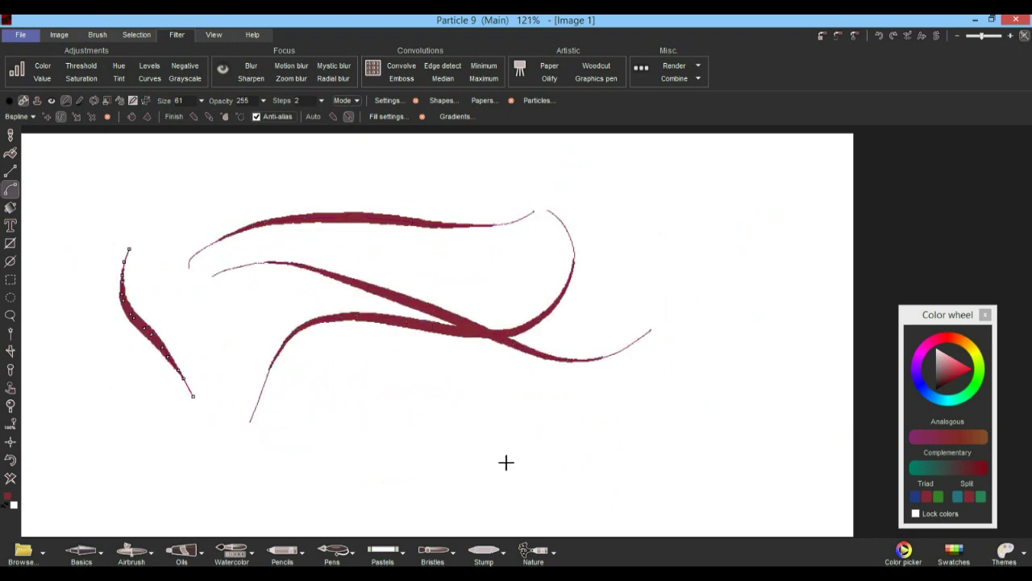
drag(498, 462, 609, 306)
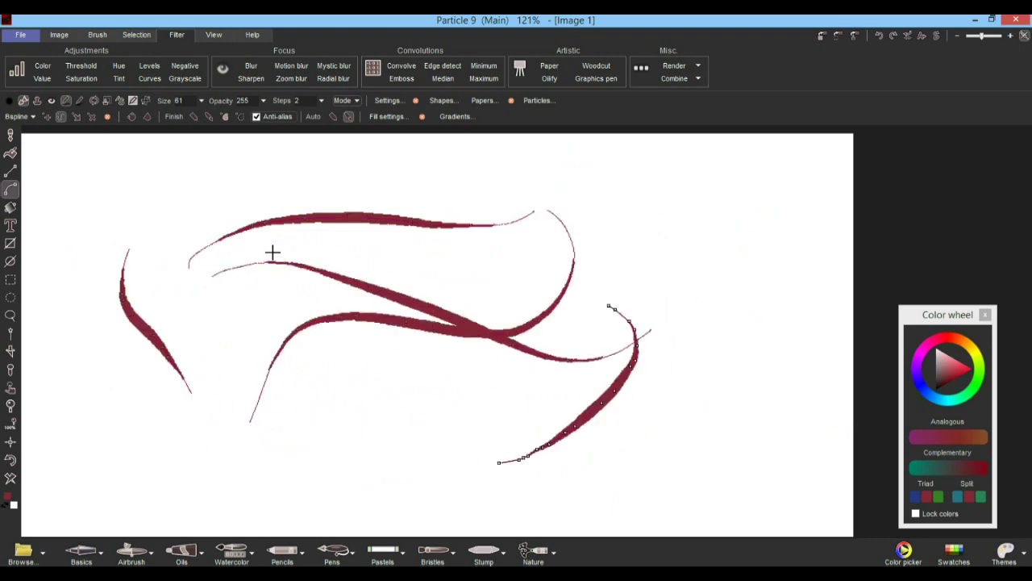
- Set the brush size to 100 and draw two thicker tapered dark red curves
click(202, 100)
drag(193, 114, 226, 120)
mouse_move(752, 218)
mouse_down()
mouse_move(659, 417)
mouse_move(539, 417)
mouse_up()
drag(700, 231, 561, 337)
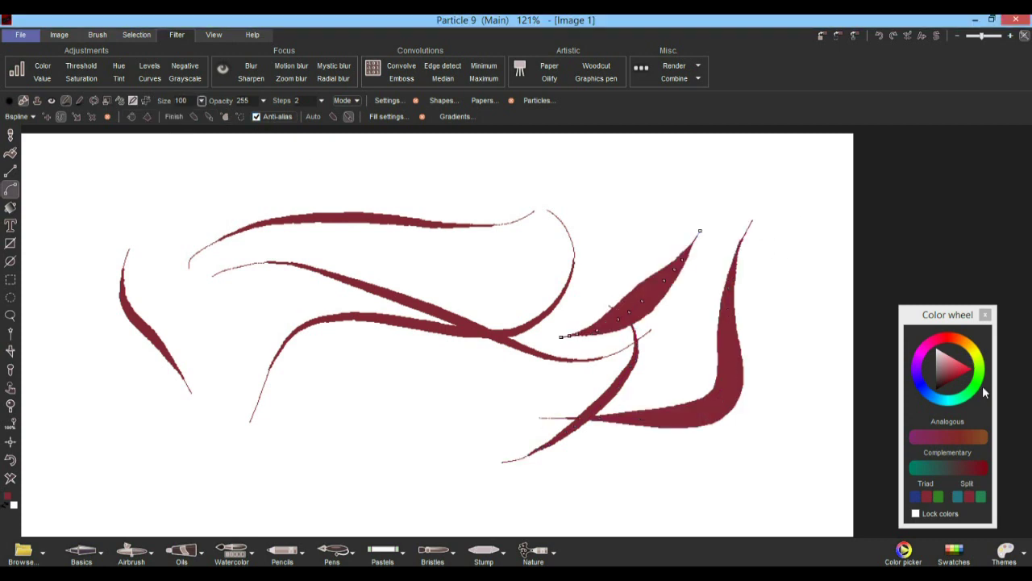
- Change the colour to green and, on a cleared canvas, draw an animal head's top and both ears with tapered curves
click(983, 389)
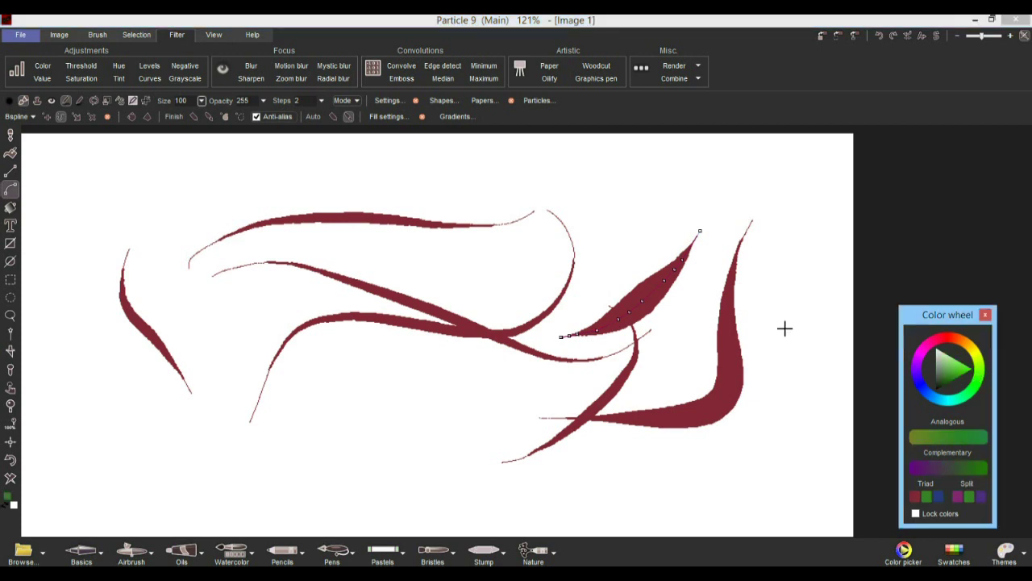
click(10, 477)
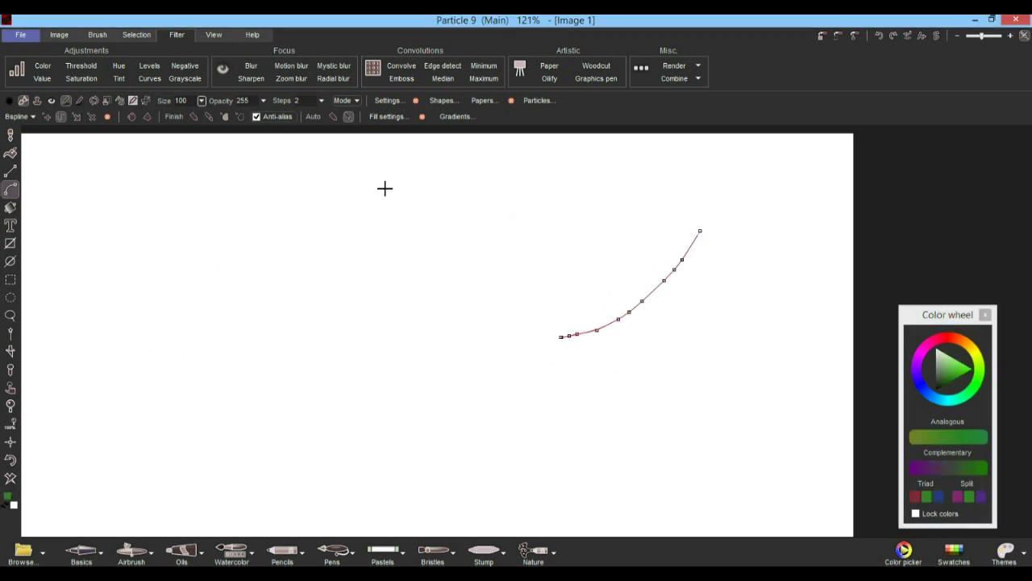
drag(286, 208, 487, 238)
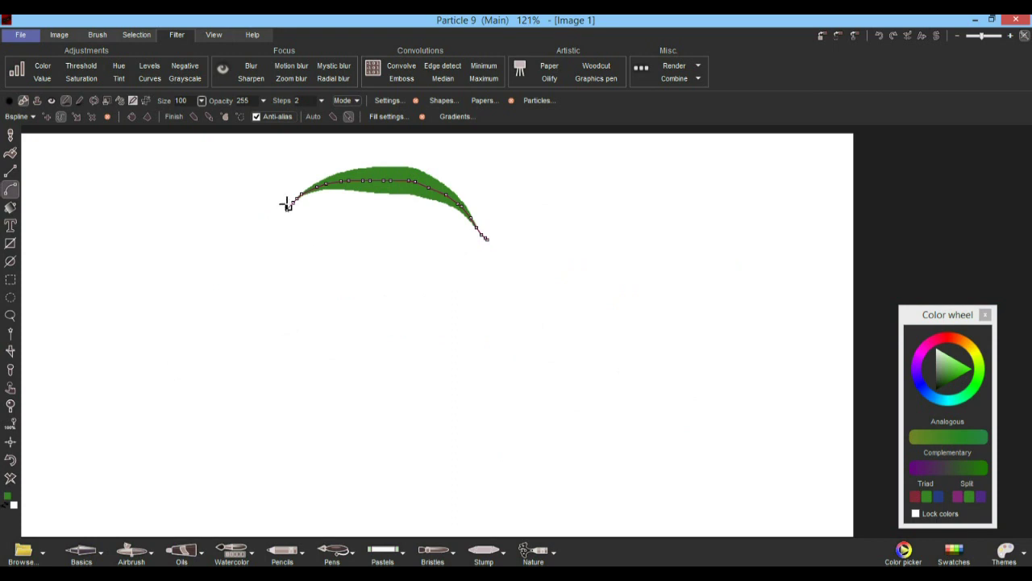
mouse_move(288, 207)
mouse_down()
mouse_move(214, 186)
mouse_move(242, 265)
mouse_move(254, 264)
mouse_up()
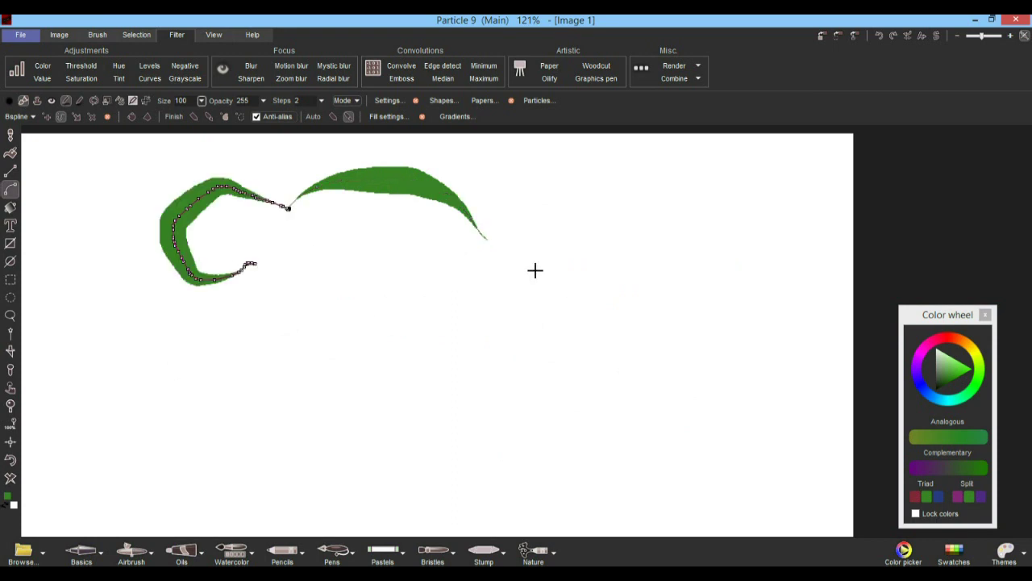
drag(489, 237, 505, 309)
mouse_move(250, 267)
mouse_down()
mouse_move(212, 368)
mouse_move(333, 463)
mouse_up()
mouse_move(503, 308)
mouse_down()
mouse_move(386, 434)
mouse_move(313, 441)
mouse_up()
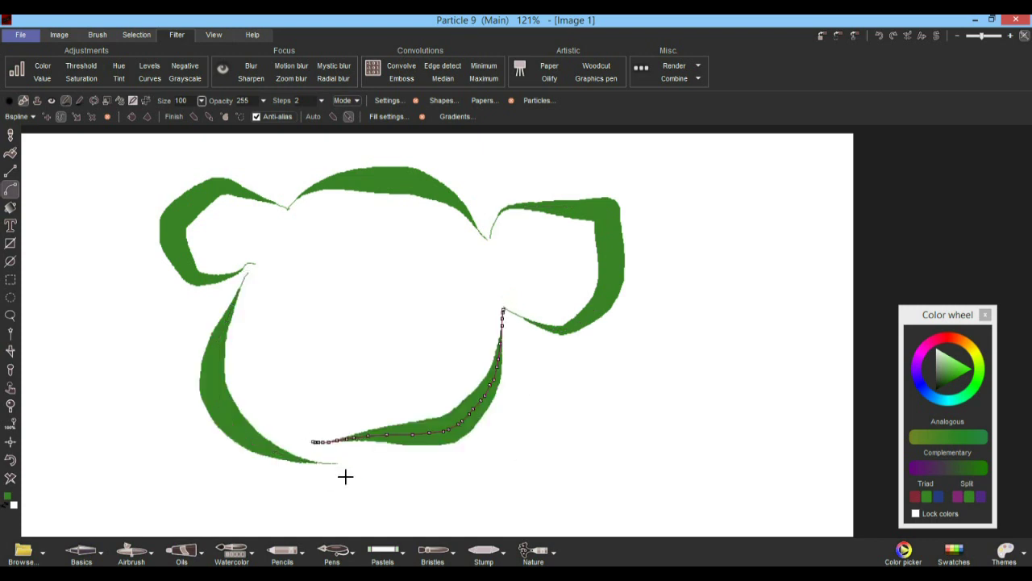
click(10, 460)
- Draw the jaw as one tapered green curve from ear to ear and add the muzzle with three shorter curves inside it
mouse_move(254, 271)
mouse_down()
mouse_move(252, 470)
mouse_move(521, 304)
mouse_up()
mouse_move(320, 367)
mouse_down()
mouse_move(279, 417)
mouse_move(420, 411)
mouse_up()
drag(331, 371, 422, 421)
drag(312, 403, 415, 413)
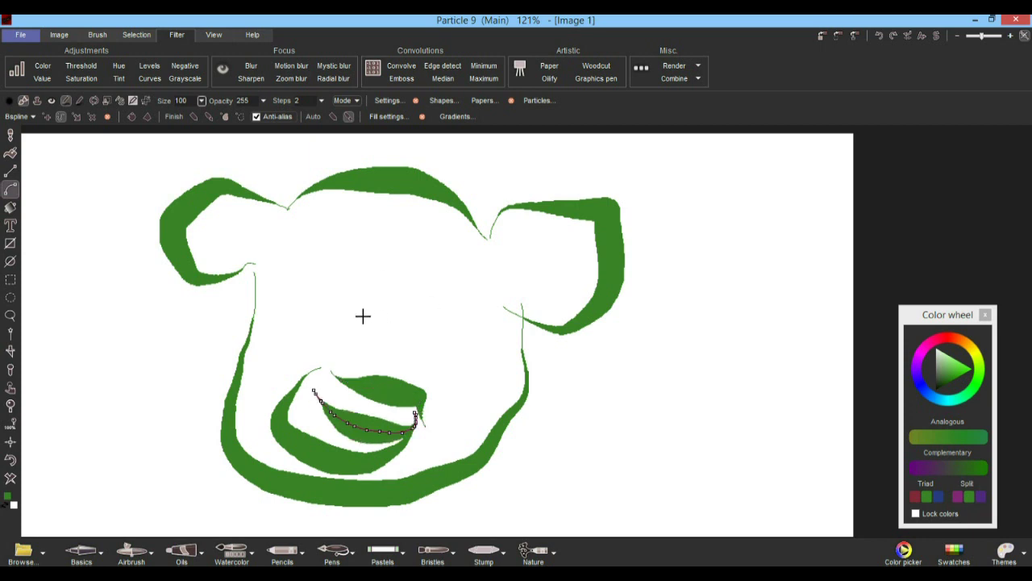
- Draw the nose, both eyebrows and both eyes on the animal head with tapered green curves
mouse_move(371, 267)
mouse_down()
mouse_move(338, 348)
mouse_move(367, 362)
mouse_move(422, 346)
mouse_up()
drag(381, 271, 479, 250)
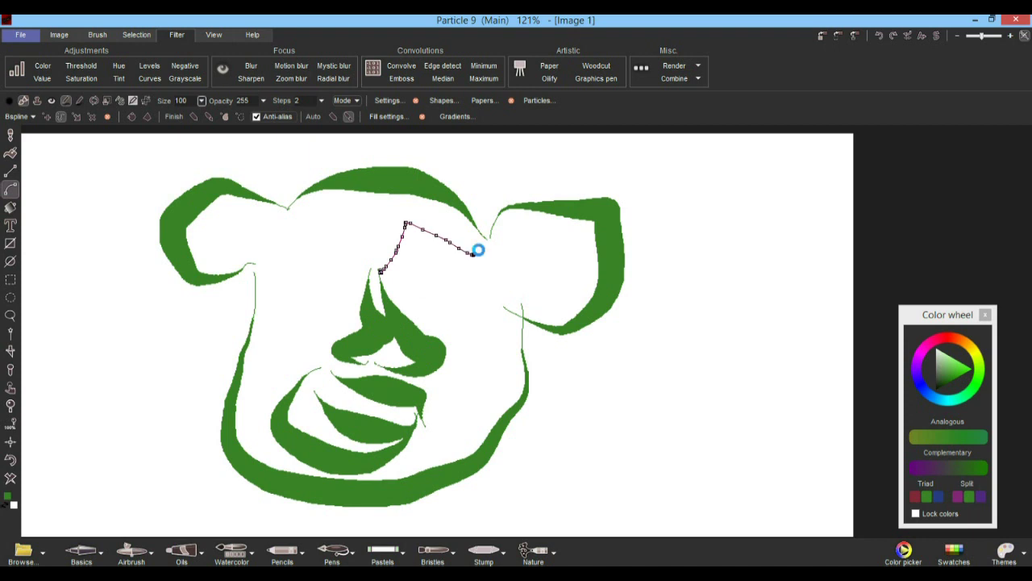
mouse_move(372, 269)
mouse_down()
mouse_move(357, 218)
mouse_move(282, 240)
mouse_up()
drag(331, 292, 327, 274)
drag(422, 272, 435, 297)
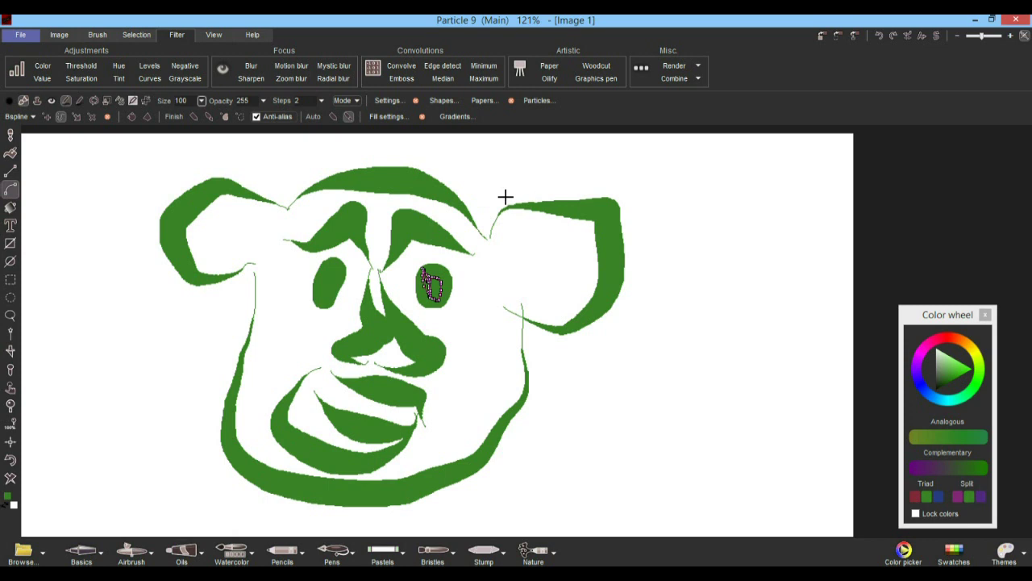
scroll(547, 204, up, 5)
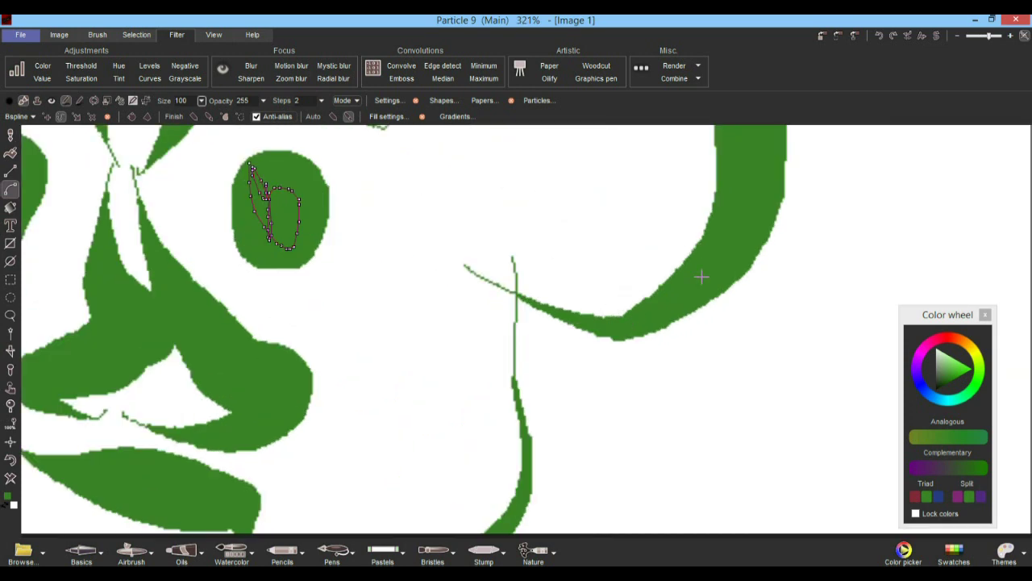
scroll(539, 302, down, 5)
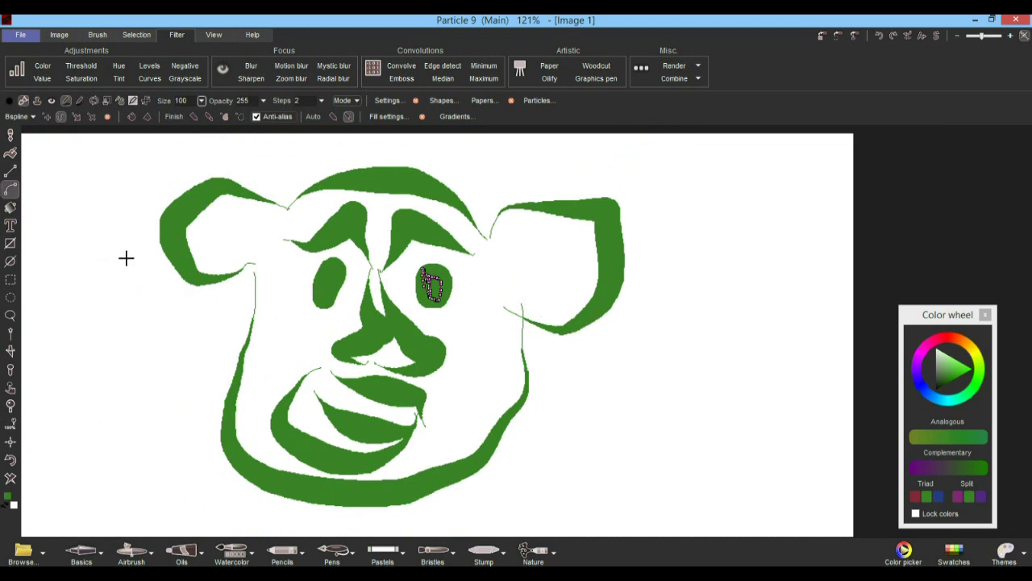
- Choose the Linear gradient tool and sweep two gradients across the drawing from its lower-left area towards the right ear
click(13, 207)
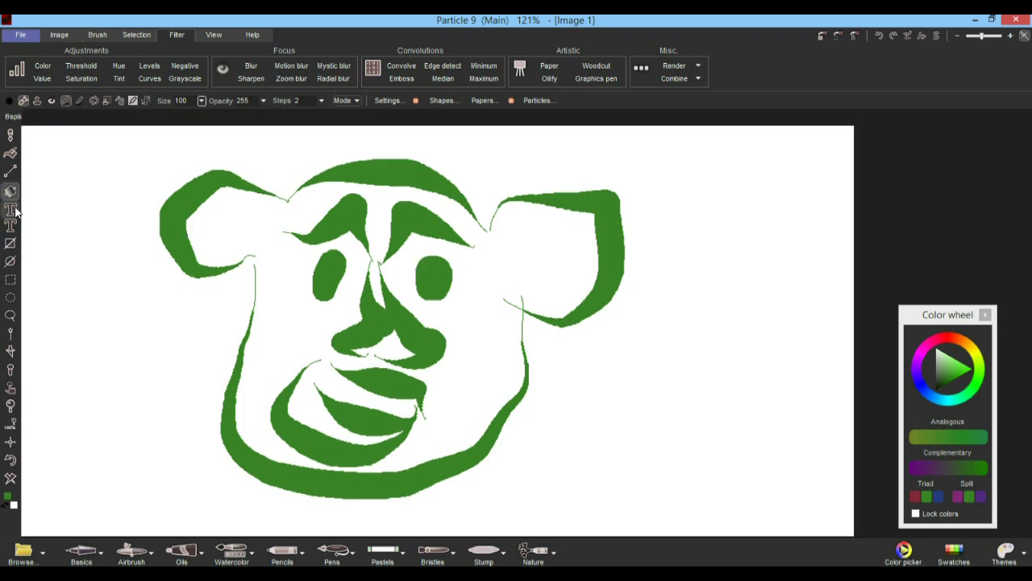
click(11, 194)
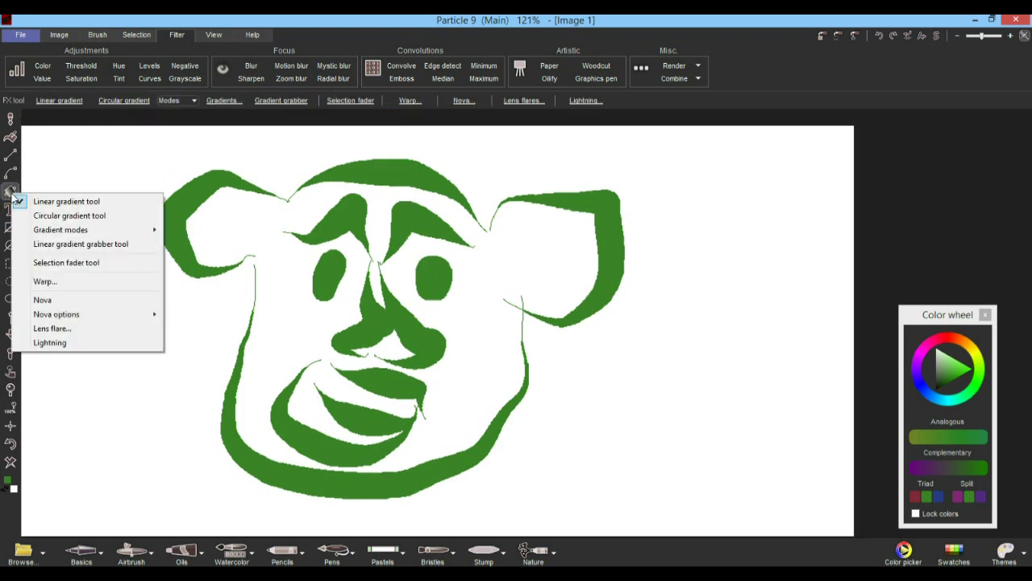
click(76, 206)
drag(142, 355, 474, 258)
drag(508, 215, 714, 277)
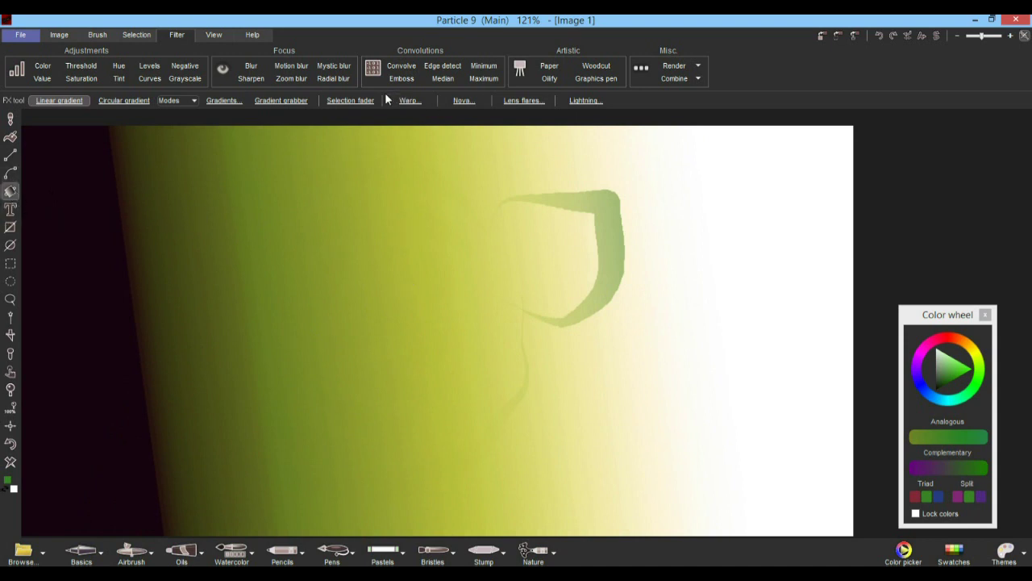
- Select a grey-green metallic preset gradient and sweep it diagonally across the canvas
click(223, 100)
drag(479, 198, 487, 240)
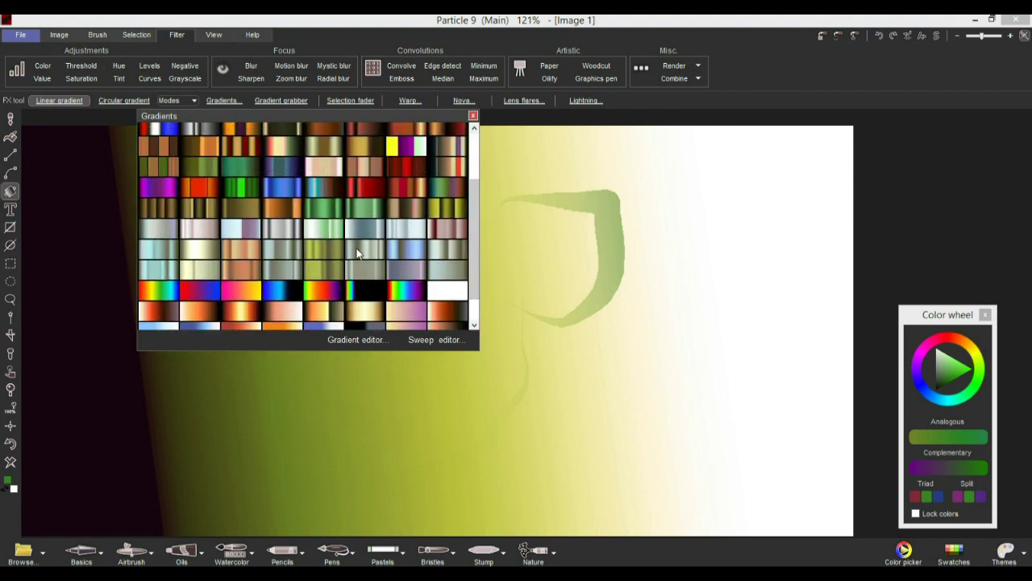
click(357, 250)
drag(277, 379, 350, 255)
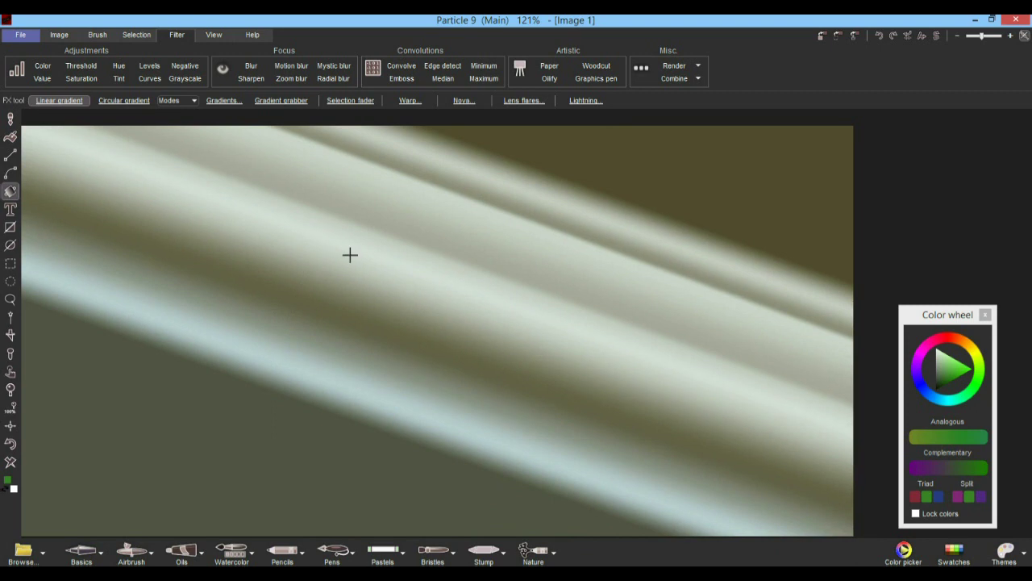
- Open the gradient sweep editor, move it clear of the gradient library and browse its gradients by index
click(228, 102)
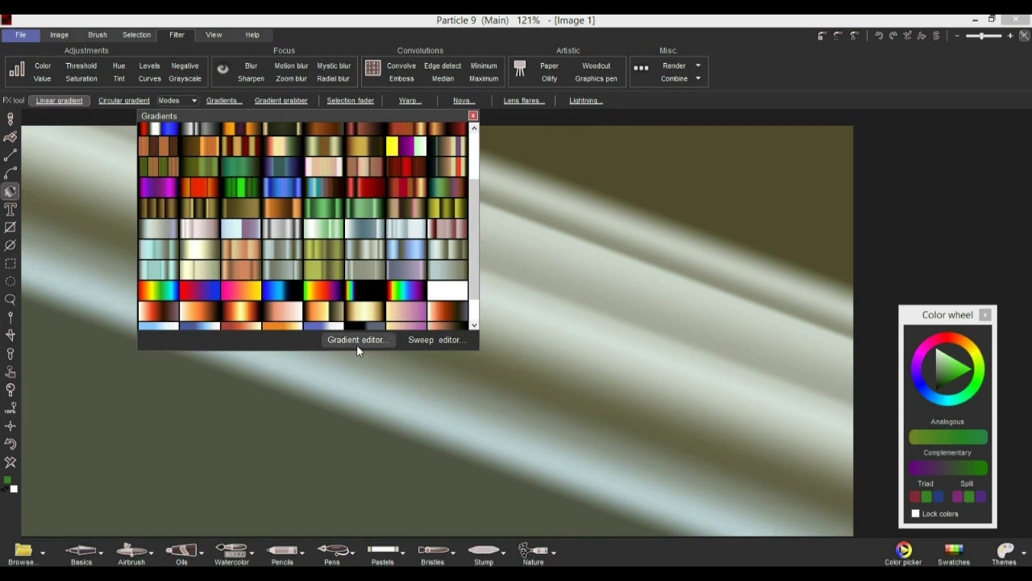
click(436, 339)
drag(520, 214, 653, 188)
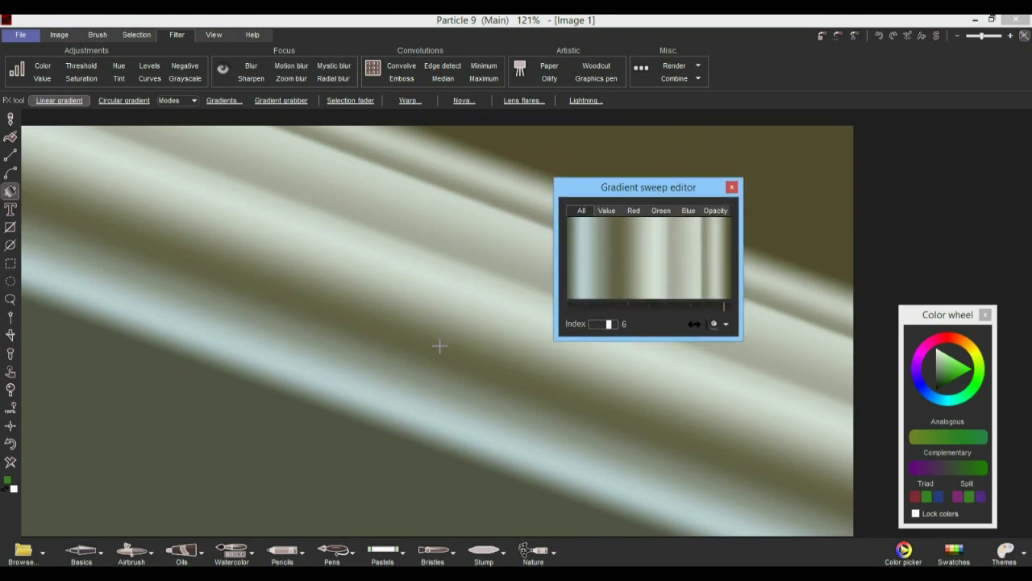
drag(608, 327, 581, 334)
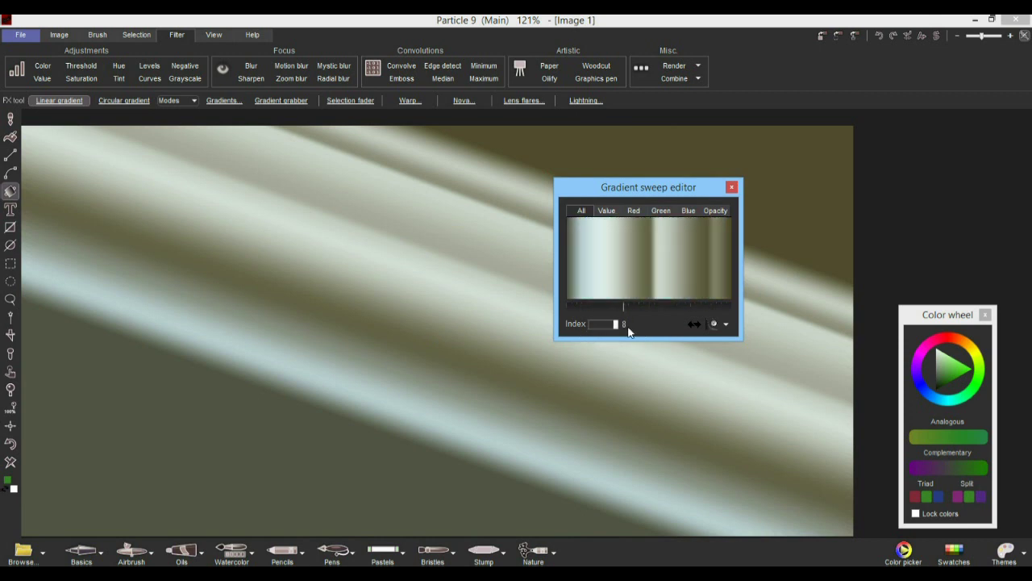
- Load the GunMetals.grd gradient set into the sweep editor
click(726, 326)
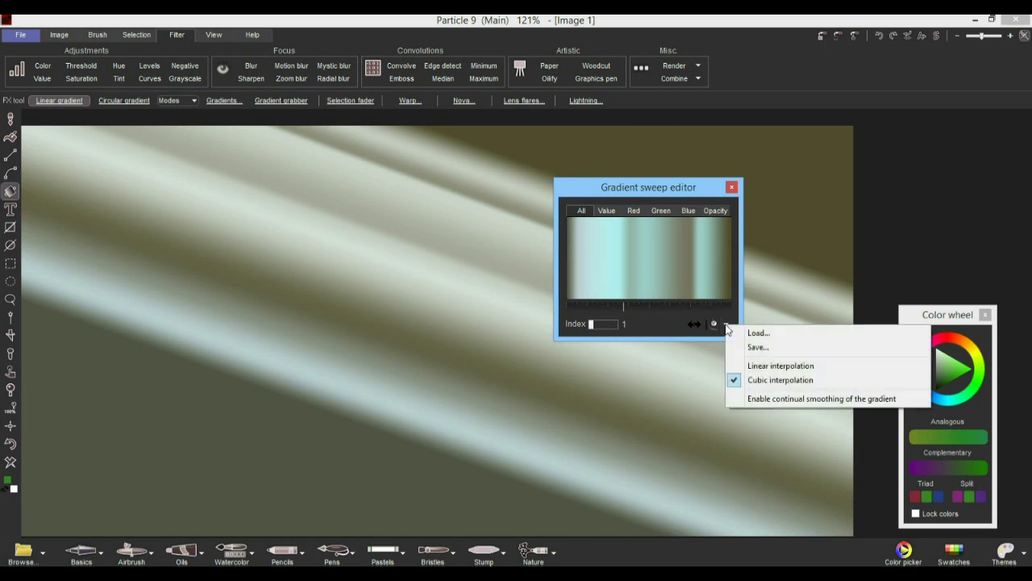
click(777, 338)
drag(731, 278, 742, 223)
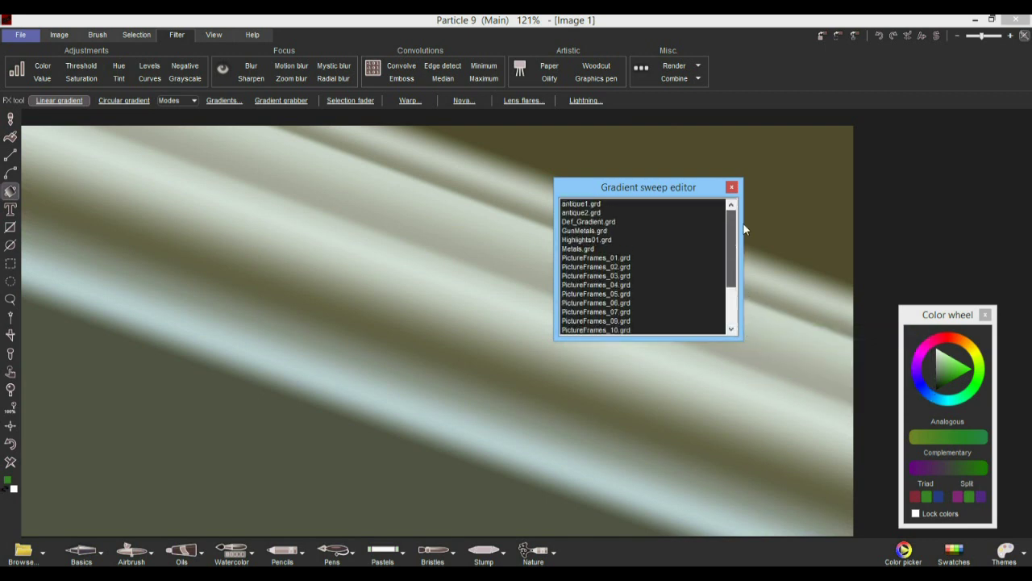
double_click(578, 231)
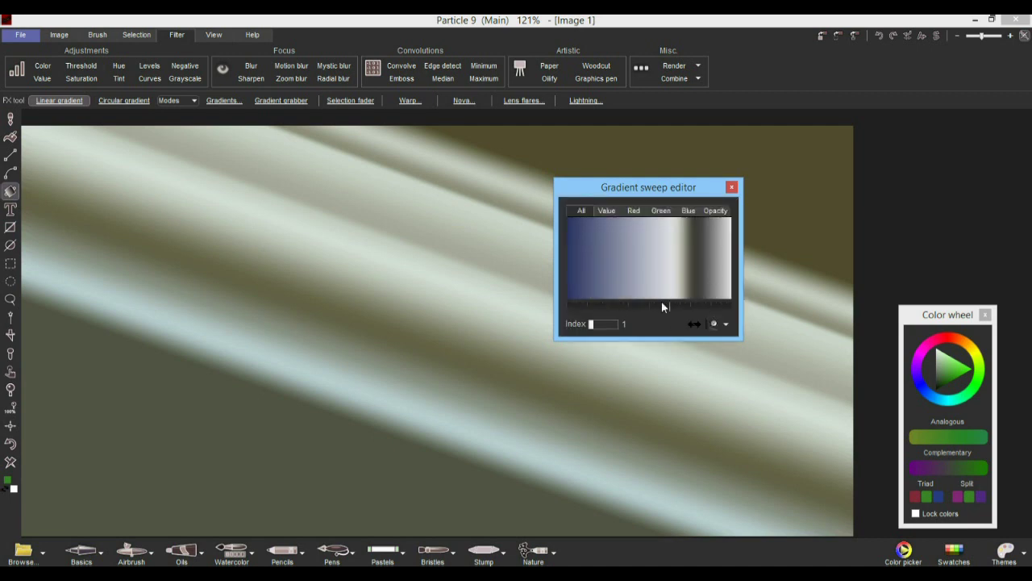
- Set the gradient index to 8 and cover the canvas with linear gradients swept in different directions
drag(601, 324, 618, 326)
drag(280, 439, 73, 299)
drag(268, 338, 562, 186)
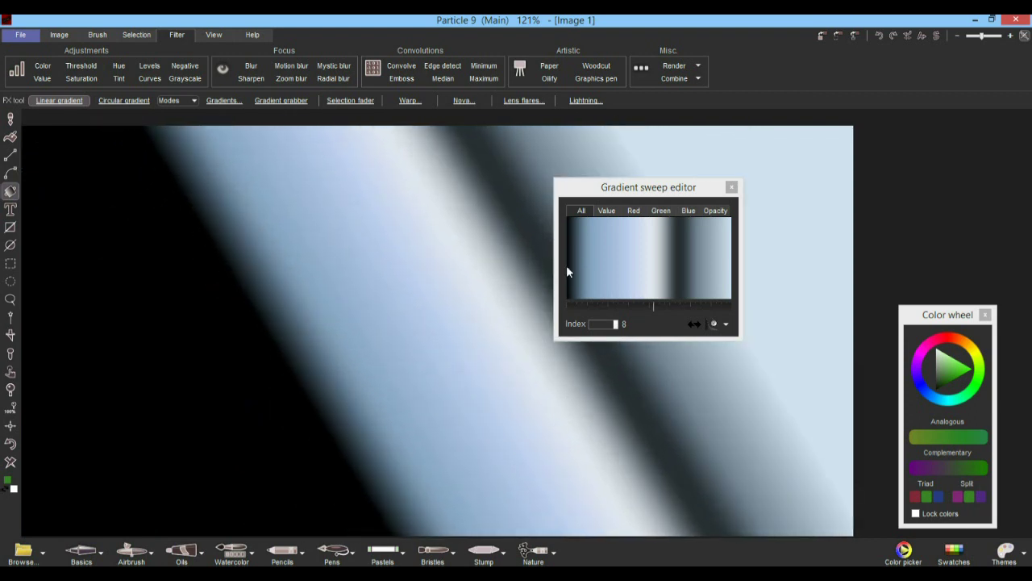
drag(284, 435, 421, 259)
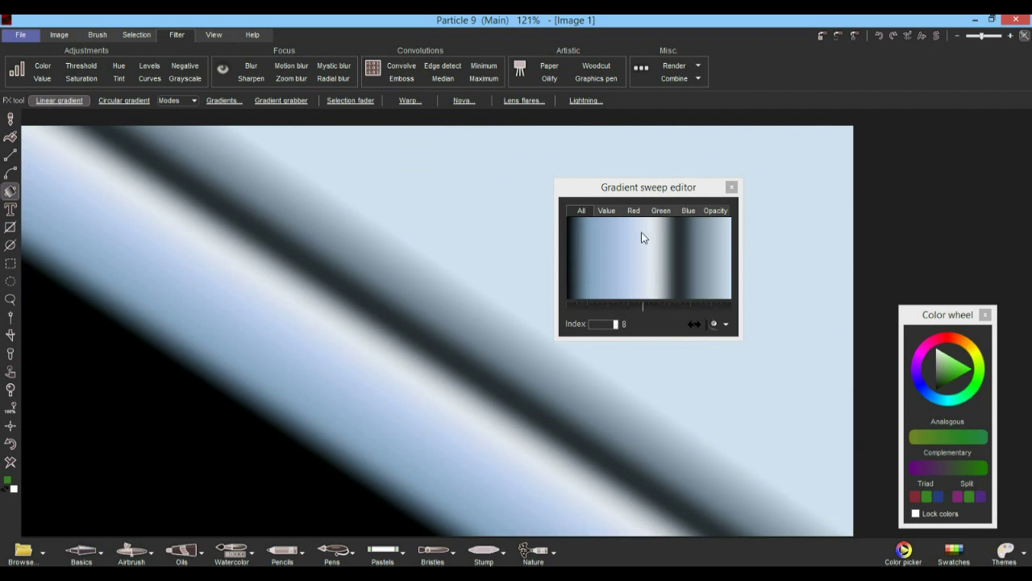
drag(496, 279, 216, 238)
drag(332, 481, 403, 228)
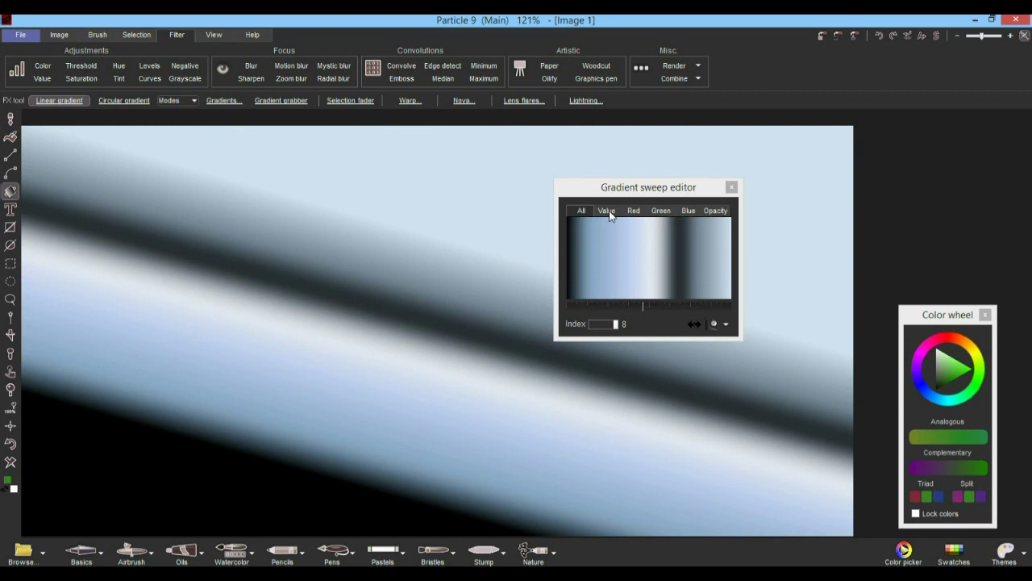
- View the gradient's Value, Red, Green and Blue channel curves in turn, finishing on the Opacity channel
click(607, 212)
click(636, 211)
click(663, 210)
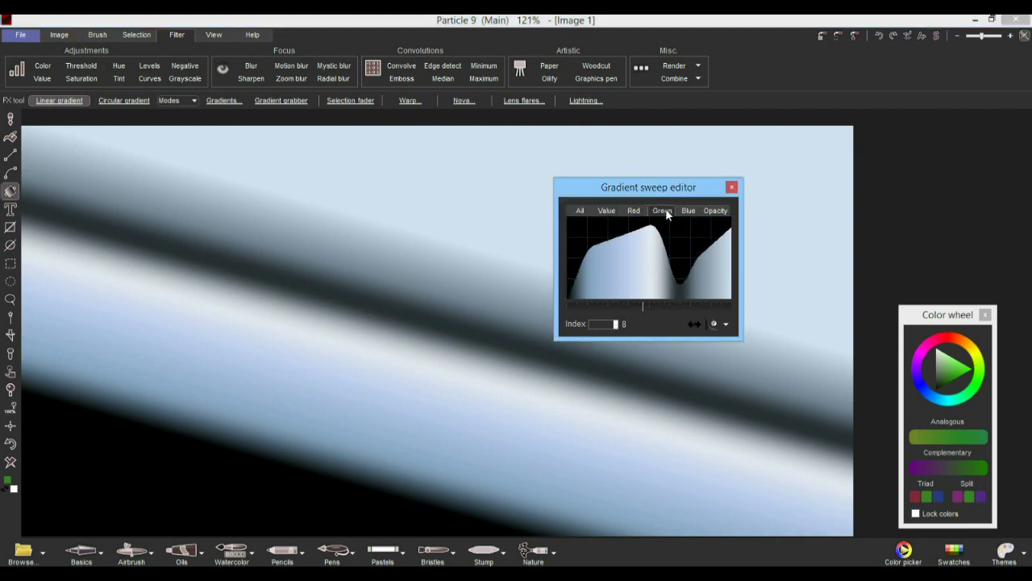
click(687, 212)
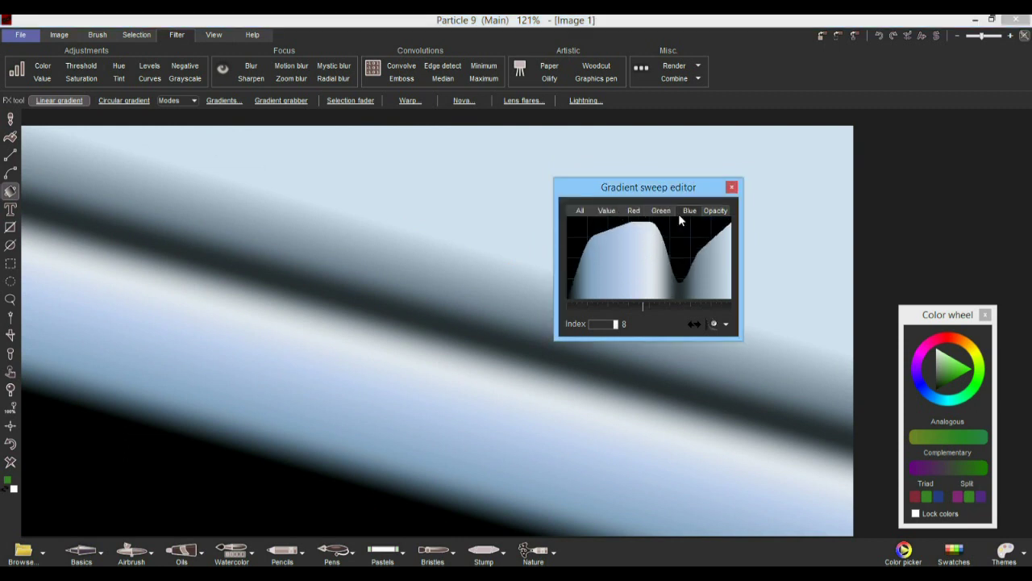
click(717, 216)
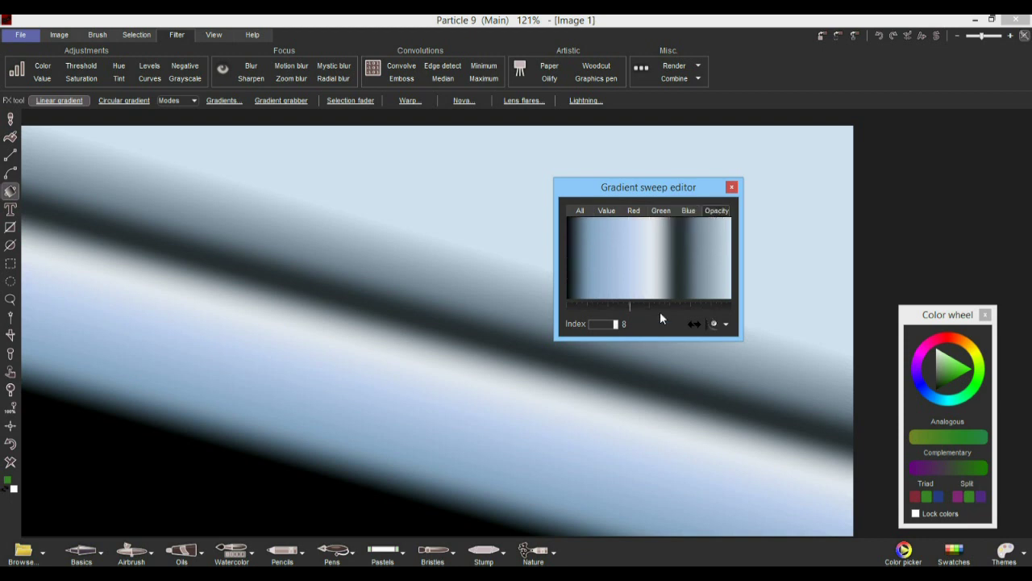
- Redraw the gradient's opacity curve and sweep four overlapping semi-transparent linear gradients over the canvas
mouse_move(584, 230)
mouse_down()
mouse_move(673, 281)
mouse_move(752, 208)
mouse_move(729, 234)
mouse_move(732, 216)
mouse_up()
drag(316, 285, 566, 417)
drag(406, 441, 375, 140)
drag(390, 298, 108, 504)
drag(679, 146, 643, 484)
- Raise the gradient's opacity to full, cut it to zero at both ends and smooth the curve
mouse_move(595, 264)
mouse_down()
mouse_move(566, 224)
mouse_move(587, 266)
mouse_move(689, 258)
mouse_move(569, 217)
mouse_up()
drag(561, 182, 734, 208)
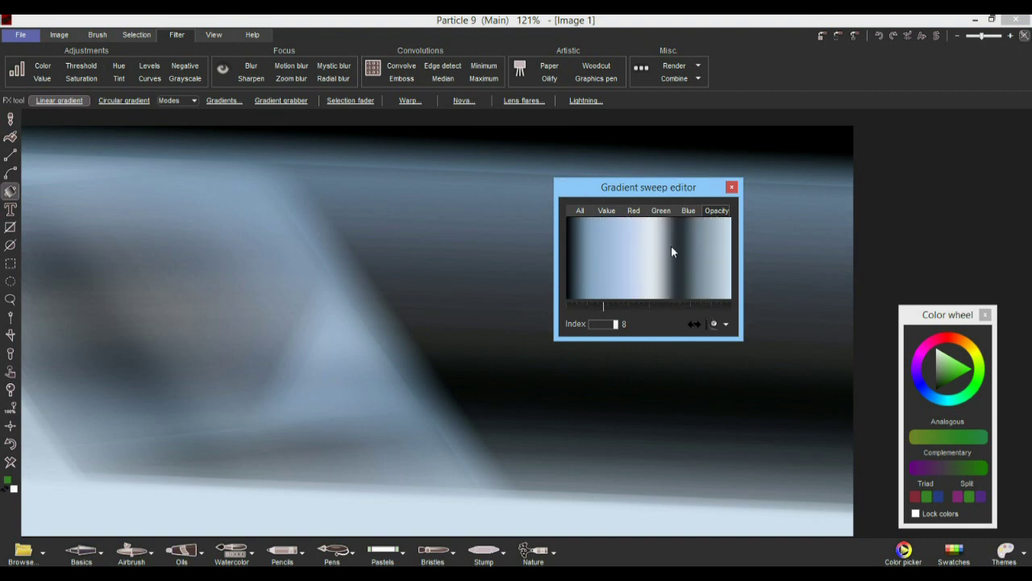
drag(575, 280, 566, 309)
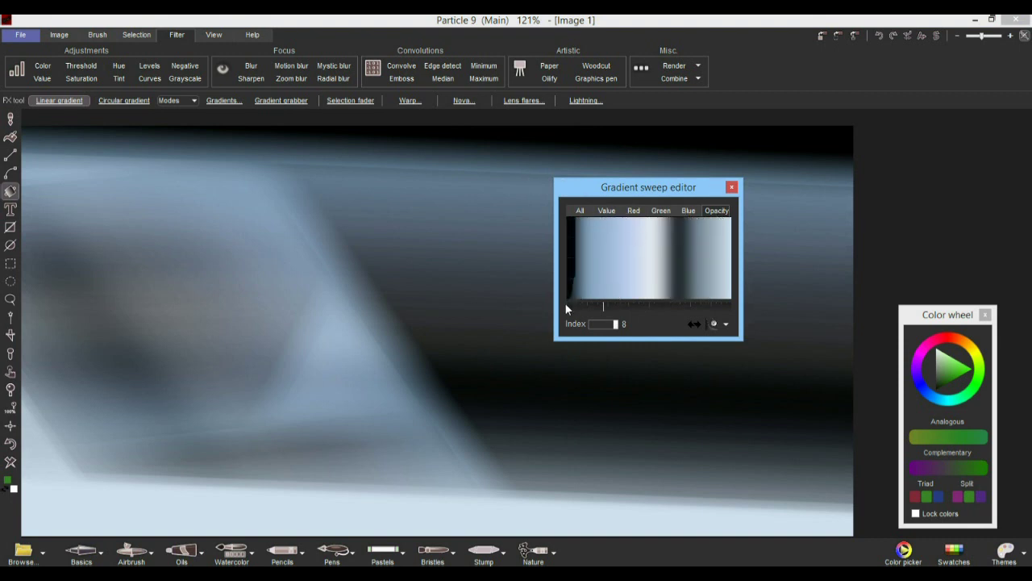
drag(724, 297, 737, 317)
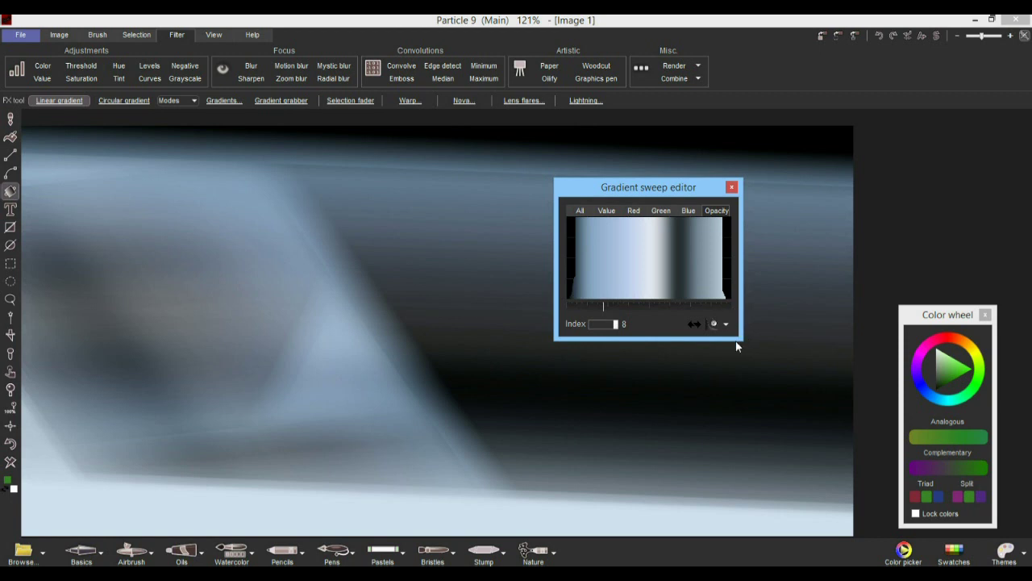
click(712, 325)
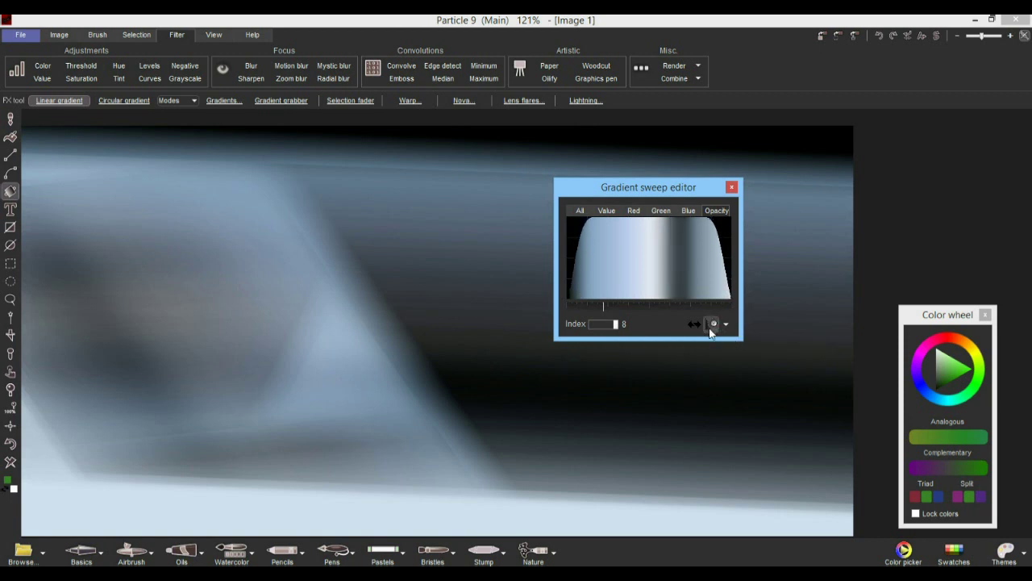
- Sweep a series of crossing linear gradients over the canvas as soft-edged blue metallic tubes
drag(240, 380, 330, 151)
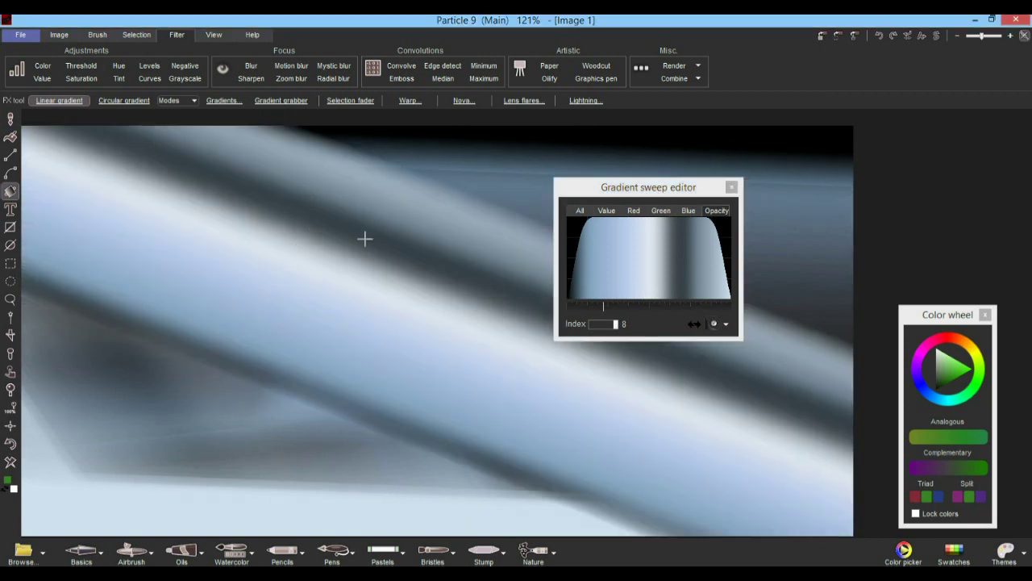
drag(426, 322, 276, 375)
mouse_move(427, 371)
mouse_down()
mouse_move(334, 344)
mouse_move(504, 419)
mouse_up()
drag(652, 450, 756, 460)
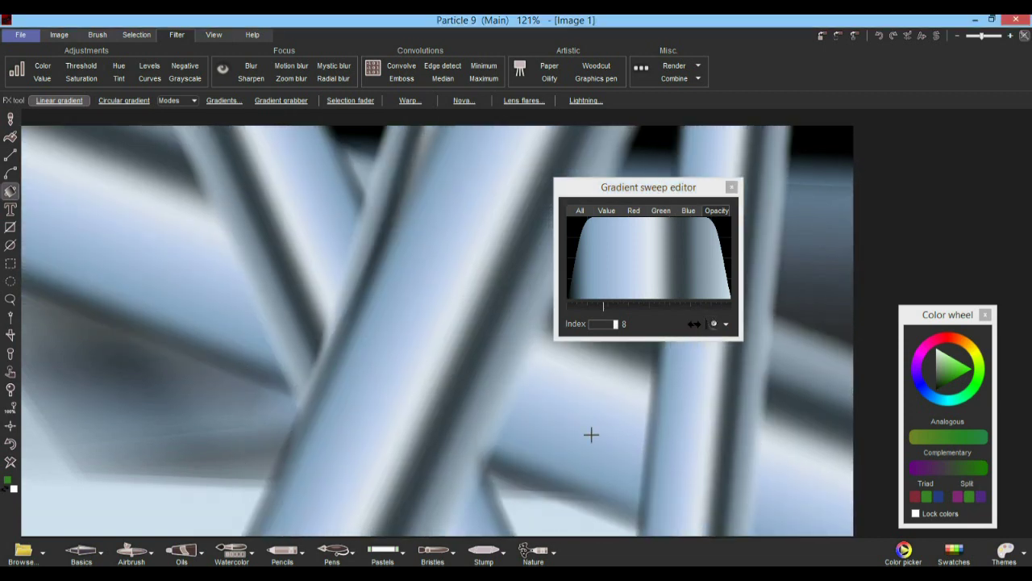
drag(557, 388, 204, 325)
mouse_move(157, 279)
mouse_down()
mouse_move(208, 395)
mouse_move(219, 391)
mouse_up()
drag(394, 415, 352, 382)
drag(439, 412, 505, 413)
mouse_move(561, 424)
mouse_down()
mouse_move(638, 423)
mouse_move(503, 440)
mouse_up()
drag(449, 386, 422, 354)
- Set the gradient index to 4, reshape its opacity ends and sweep more crossing linear gradients over the tubes
drag(616, 324, 568, 303)
drag(716, 284, 755, 313)
mouse_move(391, 250)
mouse_down()
mouse_move(231, 263)
mouse_move(393, 382)
mouse_up()
drag(413, 406, 395, 355)
drag(382, 275, 327, 265)
drag(333, 304, 548, 401)
drag(454, 385, 447, 422)
drag(392, 401, 375, 377)
mouse_move(368, 358)
mouse_down()
mouse_move(253, 254)
mouse_move(261, 259)
mouse_up()
drag(273, 274, 384, 281)
- Cut narrow transparent slits into the gradient's opacity curve and sweep striped linear gradients across the canvas
mouse_move(614, 289)
mouse_down()
mouse_move(610, 301)
mouse_move(703, 286)
mouse_up()
drag(512, 272, 359, 548)
drag(260, 387, 238, 151)
drag(472, 371, 254, 251)
drag(515, 388, 822, 267)
drag(34, 220, 298, 283)
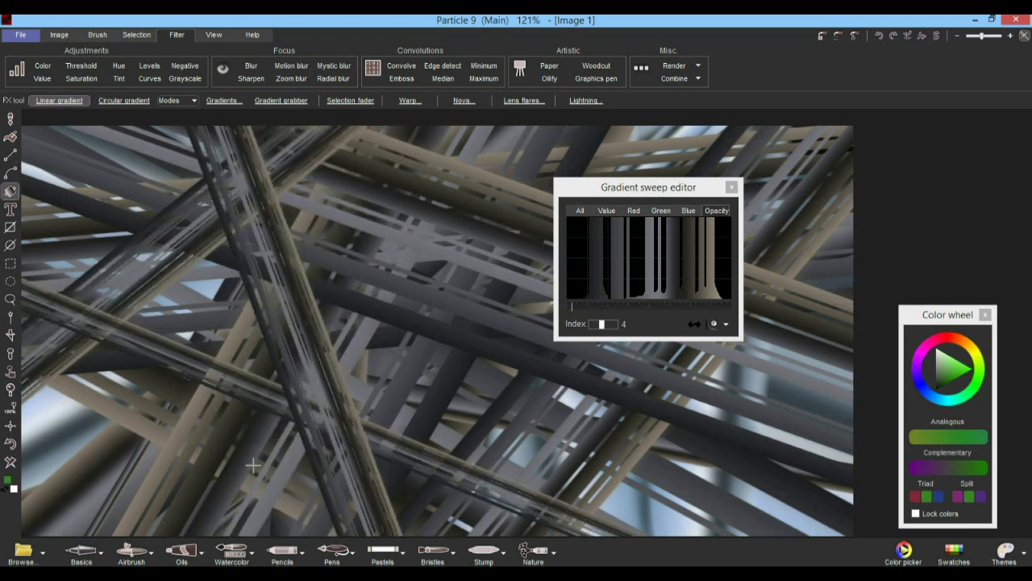
drag(253, 465, 430, 250)
- Switch to the Circular gradient tool and draw two large ringed gradients, one on each half of the canvas
right_click(10, 194)
click(107, 221)
mouse_move(260, 376)
mouse_down()
mouse_move(368, 212)
mouse_move(698, 111)
mouse_move(524, 147)
mouse_up()
drag(699, 421, 521, 153)
- Set the gradient mode to Xor and draw three overlapping circular gradients across the canvas
right_click(11, 192)
mouse_move(101, 225)
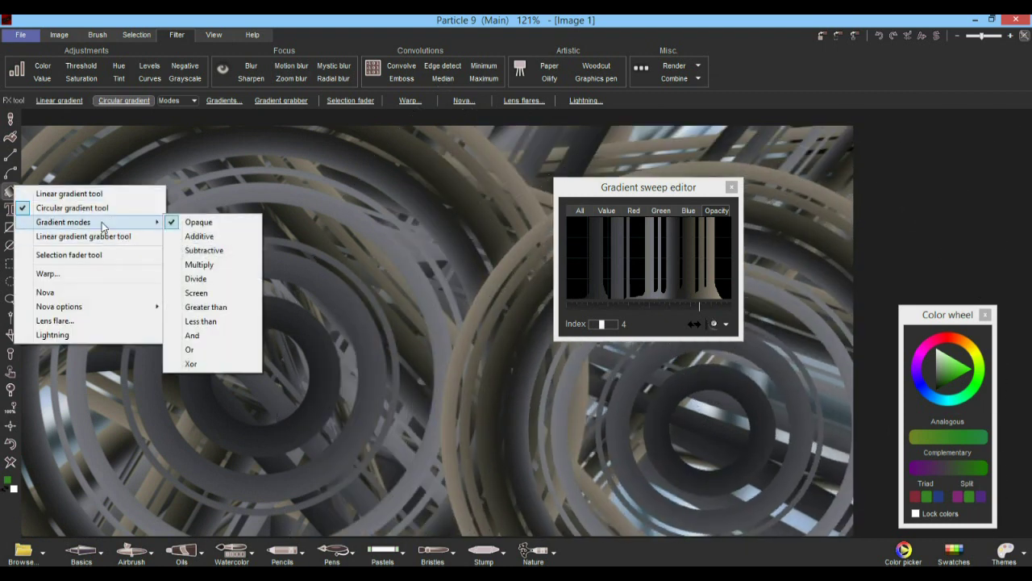
click(190, 364)
drag(315, 363, 481, 262)
drag(668, 398, 744, 99)
drag(446, 191, 787, 216)
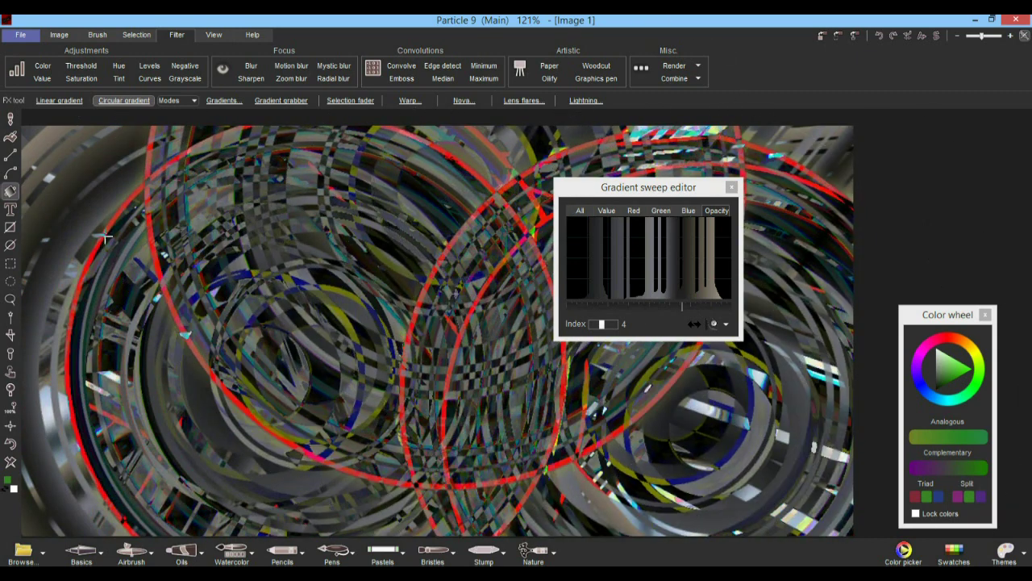
right_click(9, 201)
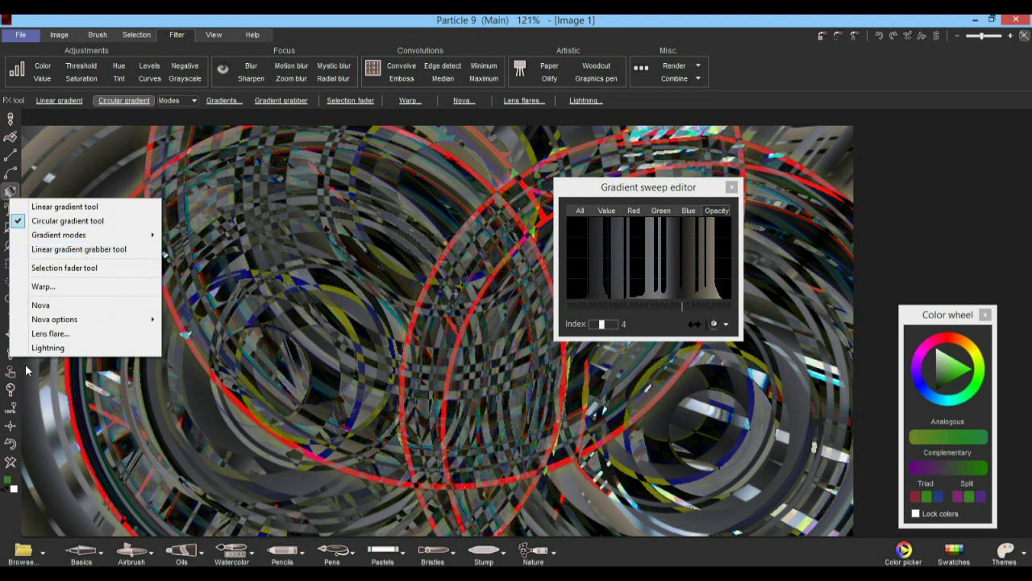
click(376, 249)
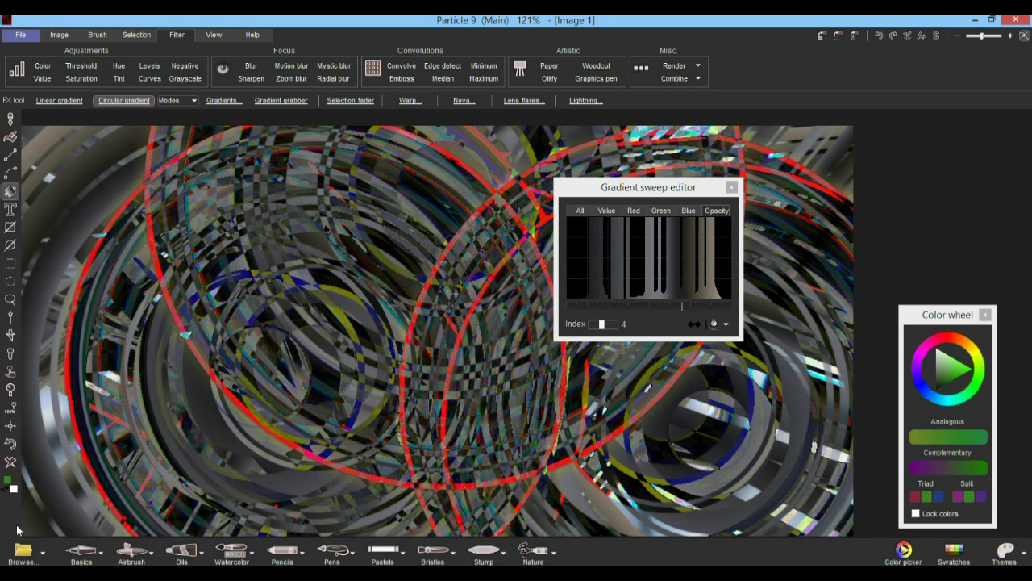
- Undo all the circular gradients and the last two linear gradients
click(11, 446)
click(11, 446)
click(12, 446)
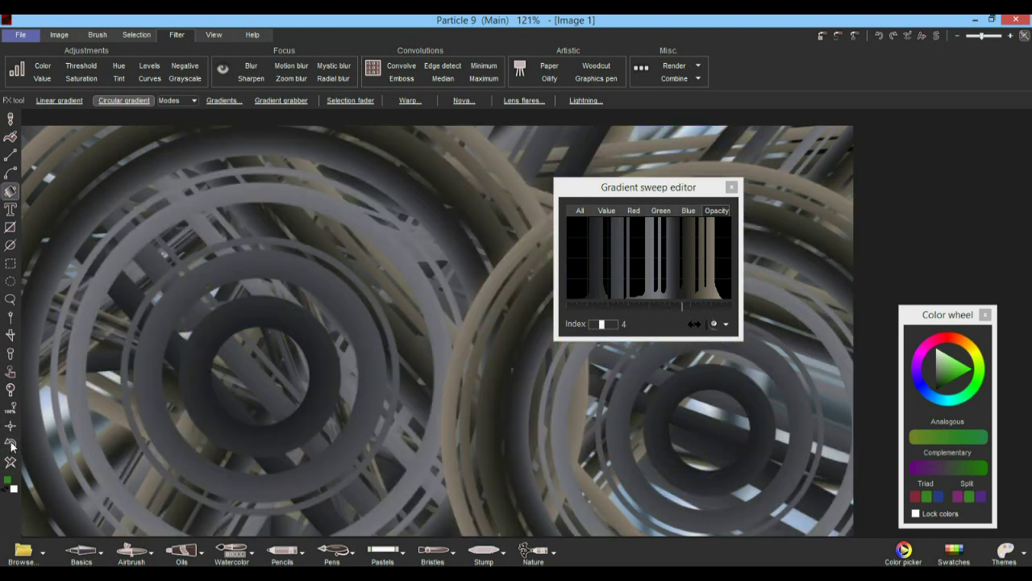
click(11, 446)
click(12, 446)
click(11, 446)
click(11, 445)
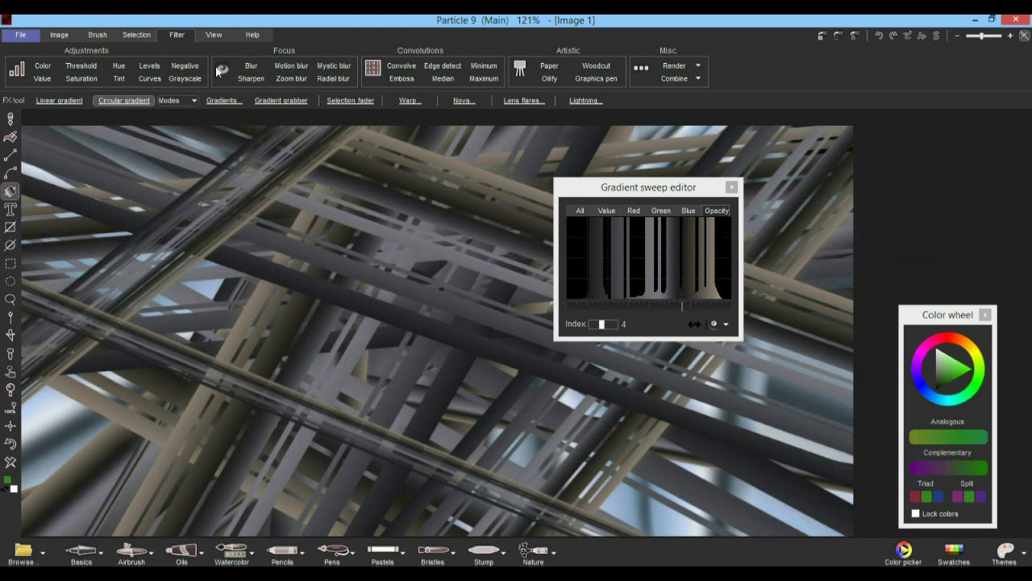
- Switch to the Linear gradient grabber tool and sample a new gradient diagonally across the striped canvas
click(133, 102)
click(11, 193)
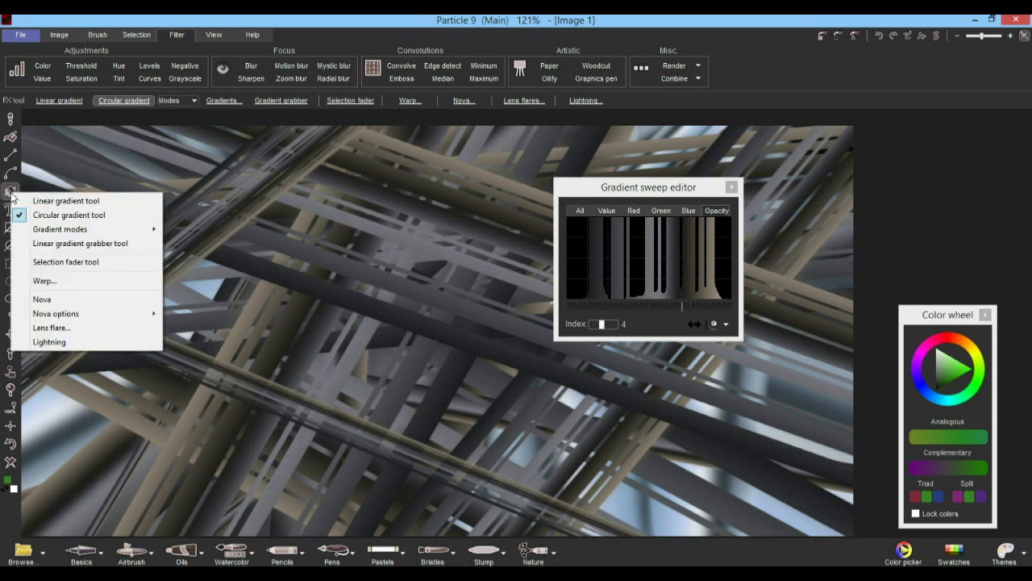
click(62, 246)
drag(88, 151, 676, 525)
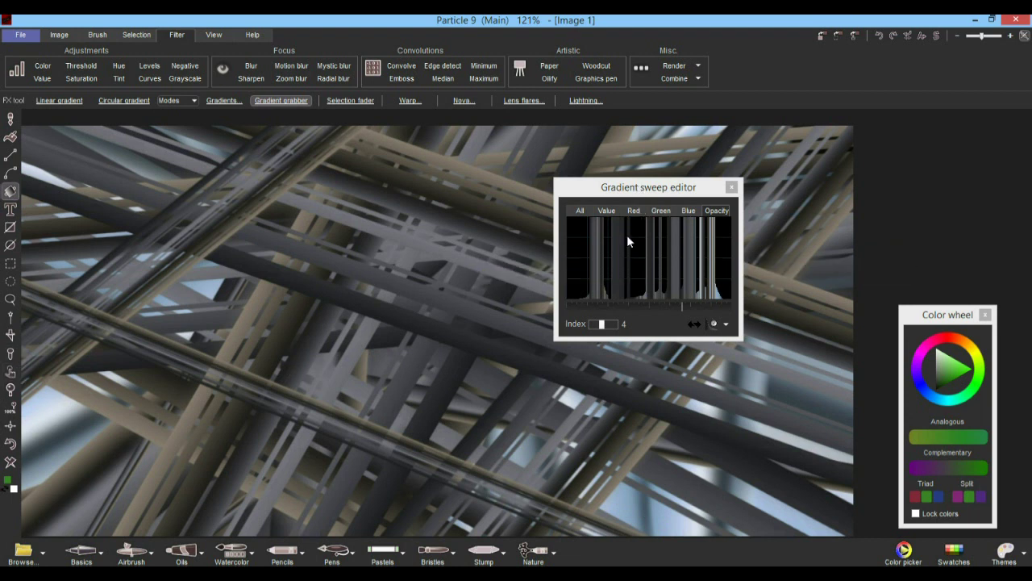
- Activate the Warp tool, set its bias to 0.7 and bend the striped pattern with two broad strokes
right_click(12, 192)
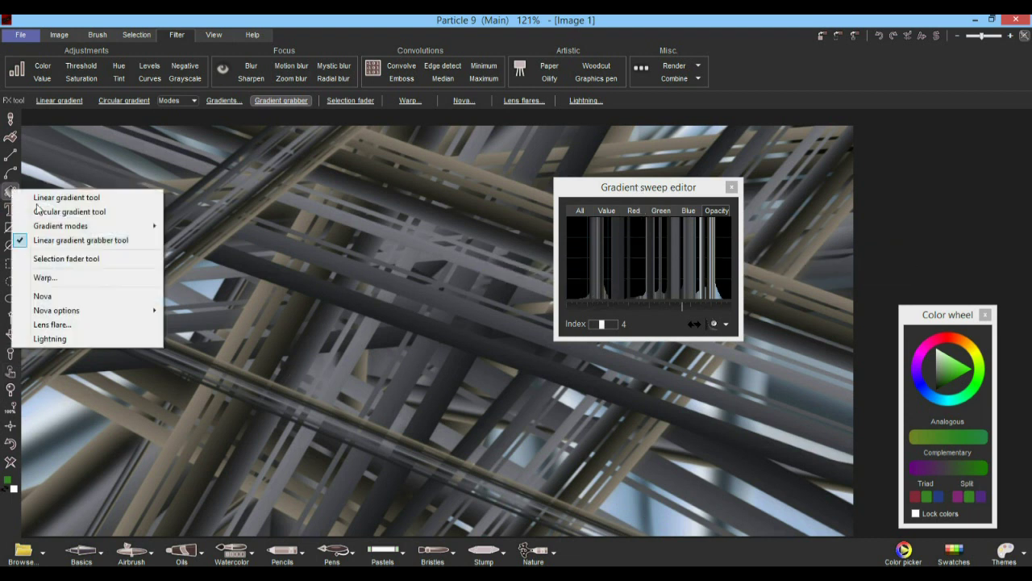
click(67, 279)
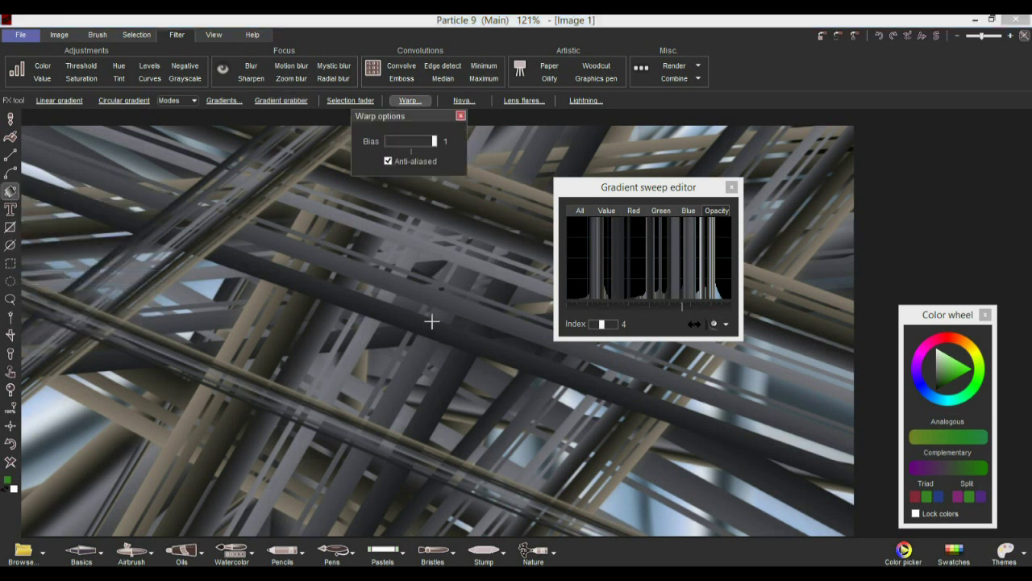
drag(422, 149, 398, 154)
mouse_move(387, 242)
mouse_down()
mouse_move(473, 281)
mouse_move(375, 223)
mouse_up()
click(404, 143)
drag(414, 347, 212, 439)
drag(662, 438, 806, 351)
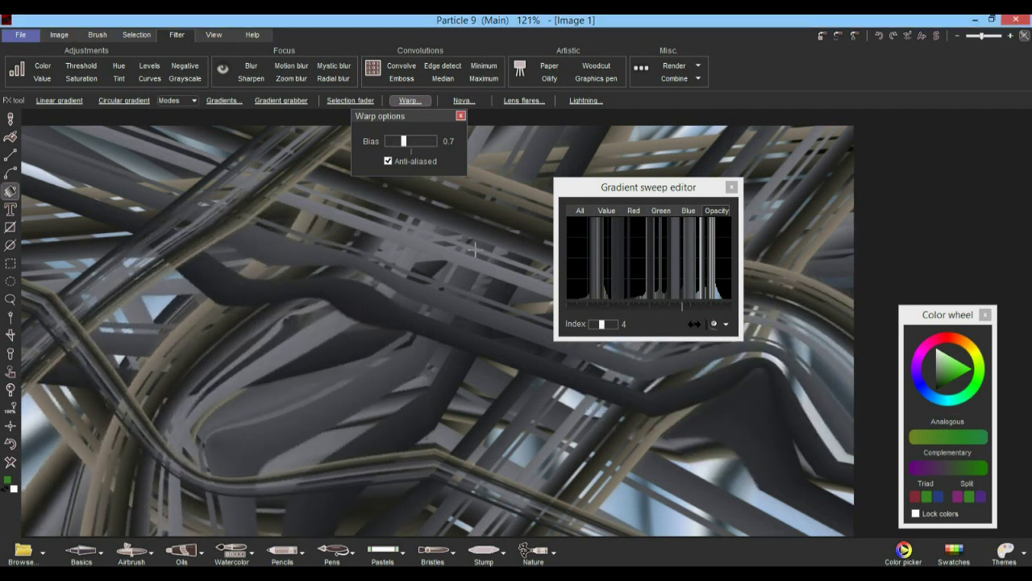
- Distort the striped pattern further with long warp strokes in several directions across the whole canvas
drag(470, 247, 801, 151)
drag(504, 298, 327, 412)
drag(557, 458, 372, 244)
mouse_move(287, 391)
mouse_down()
mouse_move(67, 345)
mouse_move(69, 262)
mouse_up()
mouse_move(649, 463)
mouse_down()
mouse_move(775, 461)
mouse_move(809, 407)
mouse_up()
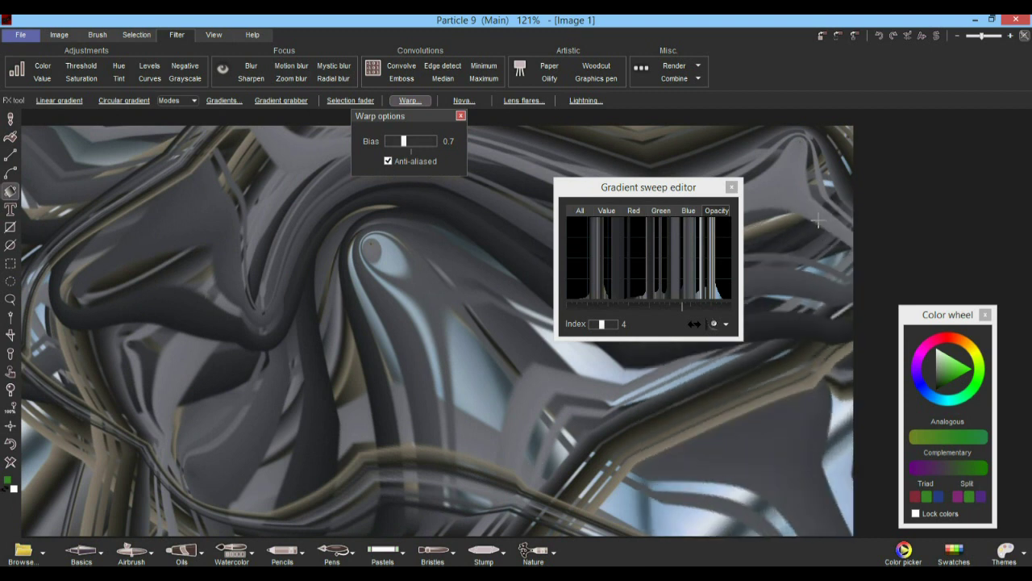
drag(621, 379, 355, 504)
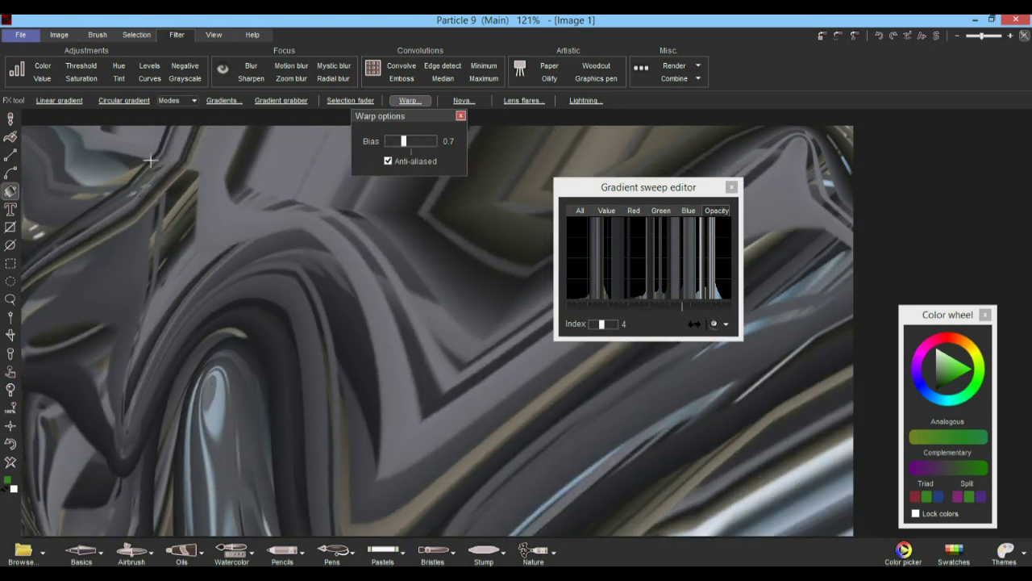
- Use the Nova tool with 6 star elements and medium bloom to scatter green stars over the canvas's left half
click(9, 194)
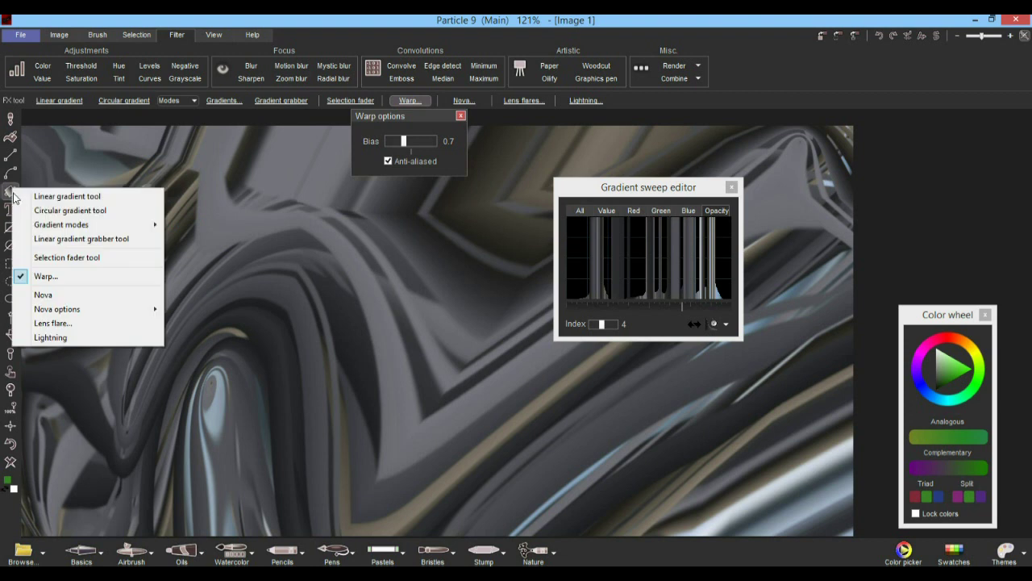
click(69, 295)
click(230, 343)
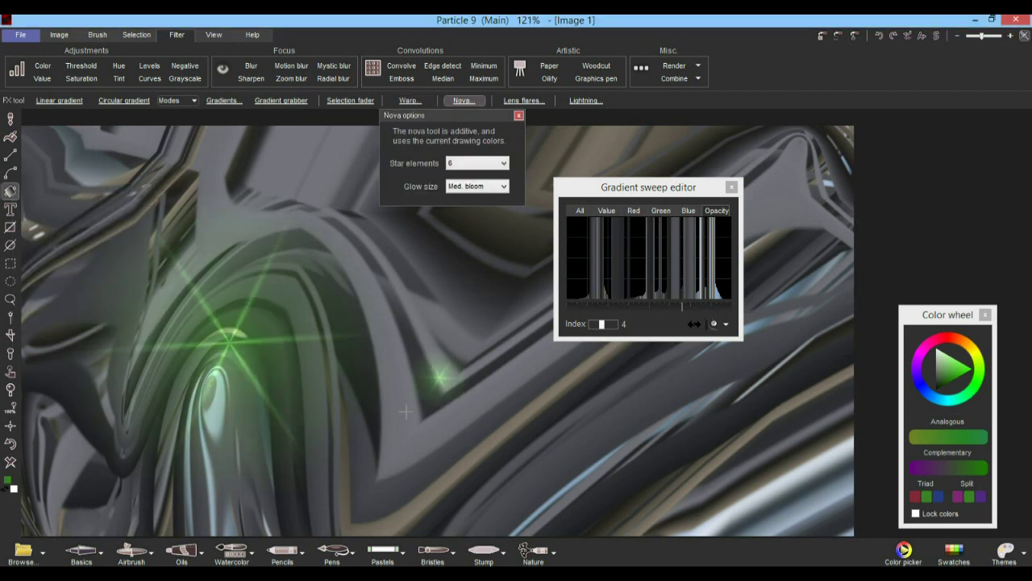
drag(406, 411, 392, 425)
drag(325, 291, 230, 258)
drag(211, 153, 169, 181)
drag(132, 201, 93, 246)
drag(96, 313, 246, 388)
drag(319, 403, 270, 431)
drag(367, 431, 338, 413)
drag(408, 248, 227, 202)
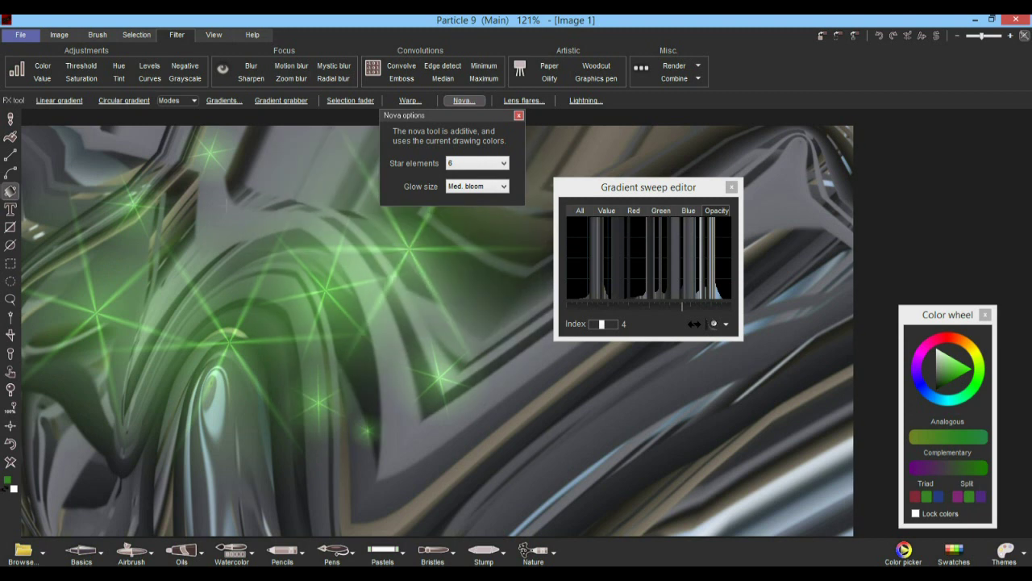
- Set the nova to large bloom and 16 star elements, and place two large green bursts near the canvas centre
click(487, 187)
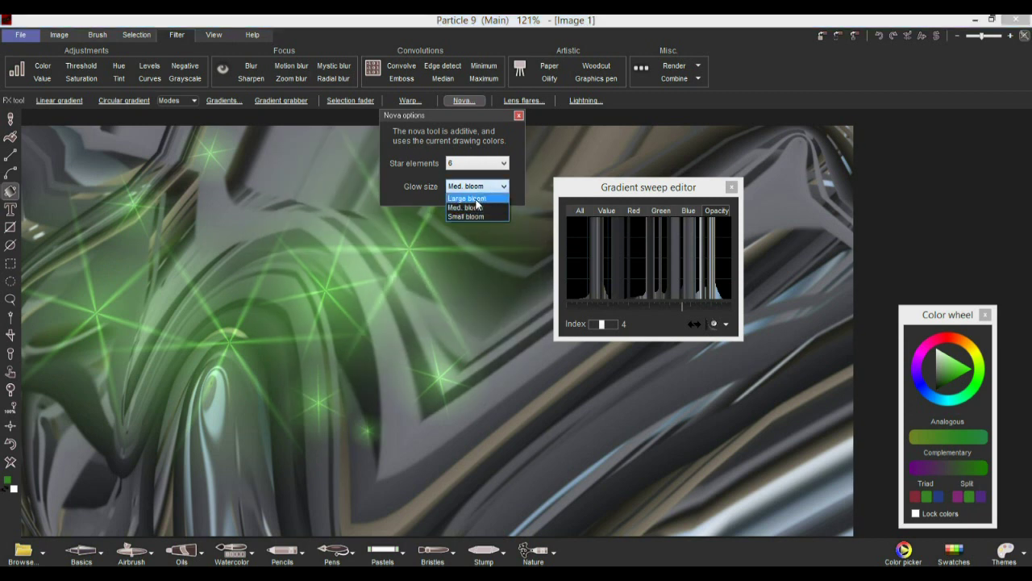
click(480, 171)
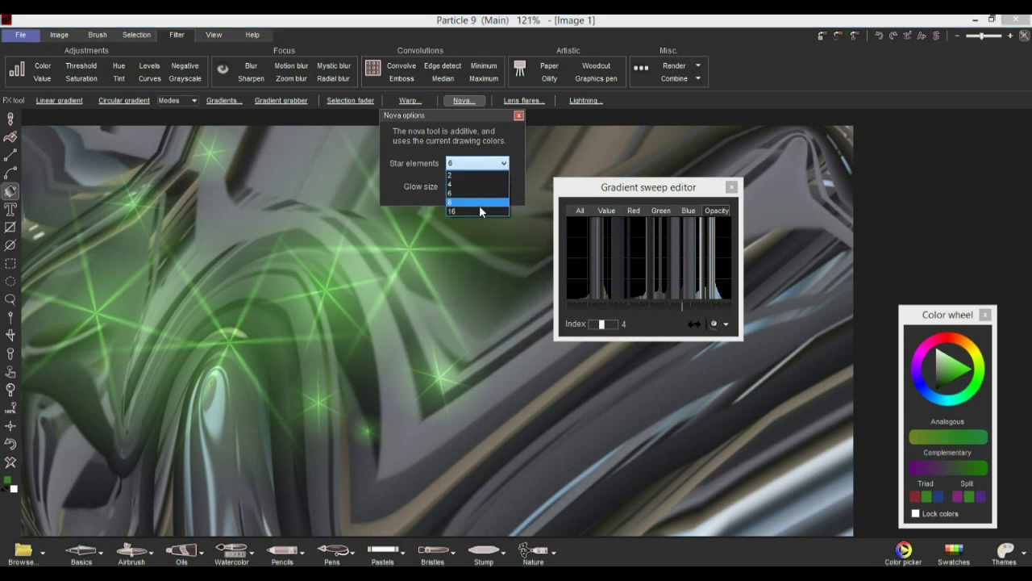
click(479, 205)
drag(468, 339, 525, 239)
mouse_move(527, 405)
mouse_down()
mouse_move(739, 431)
mouse_move(937, 438)
mouse_up()
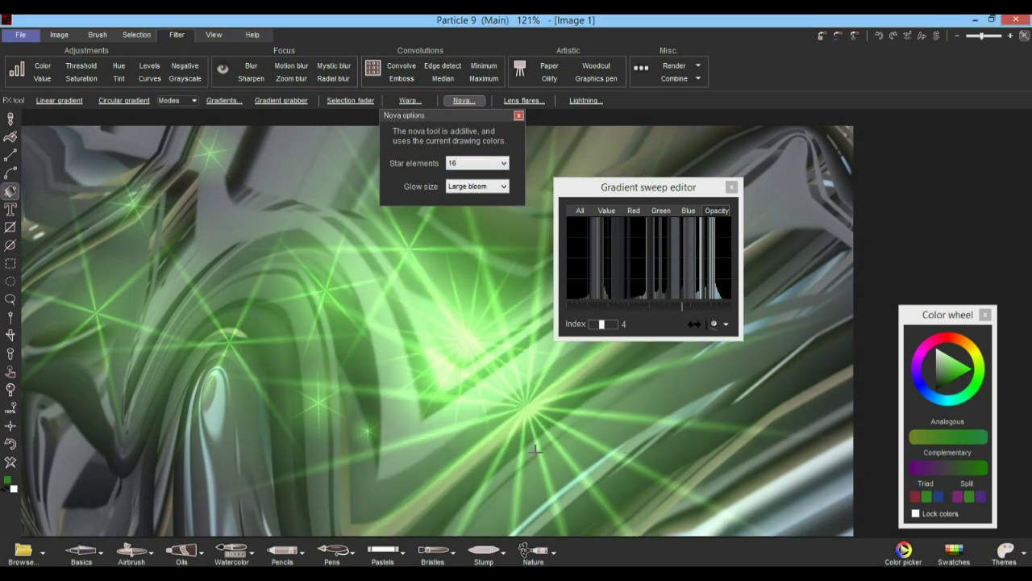
- Place orange-red and green preset lens flares on the canvas, and choose the dark teal preset with the white starburst
right_click(11, 190)
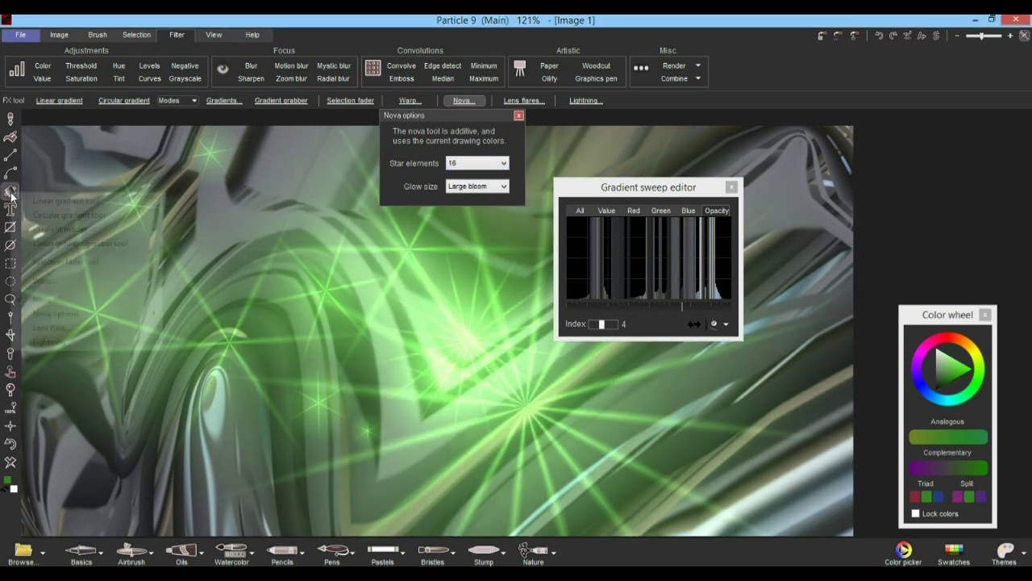
mouse_move(68, 319)
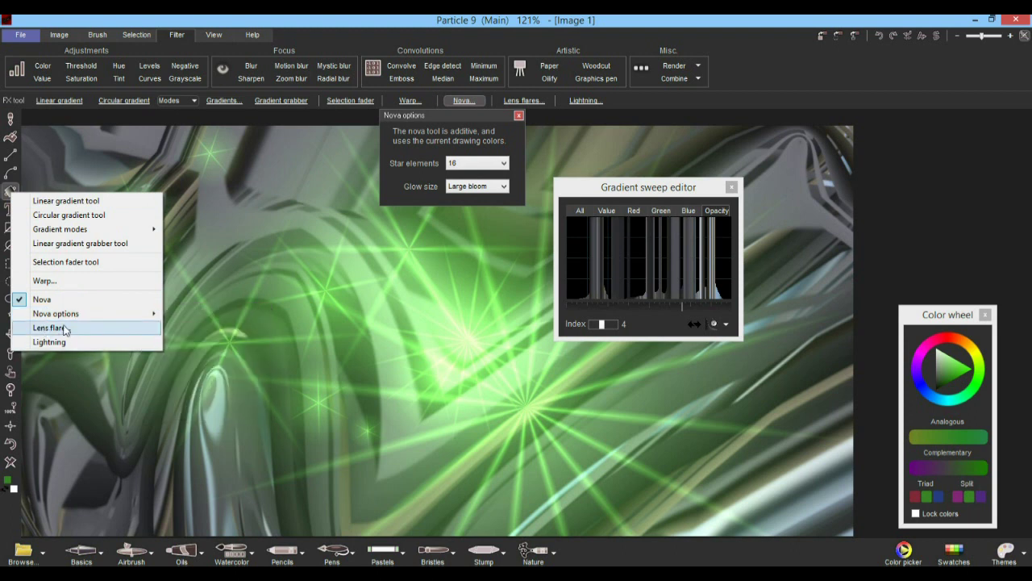
click(63, 327)
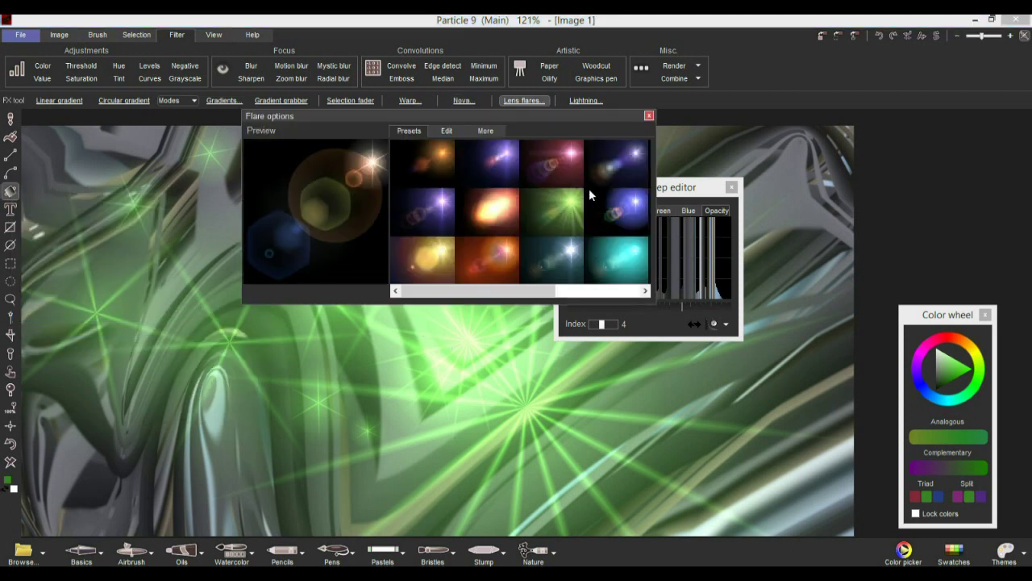
click(460, 260)
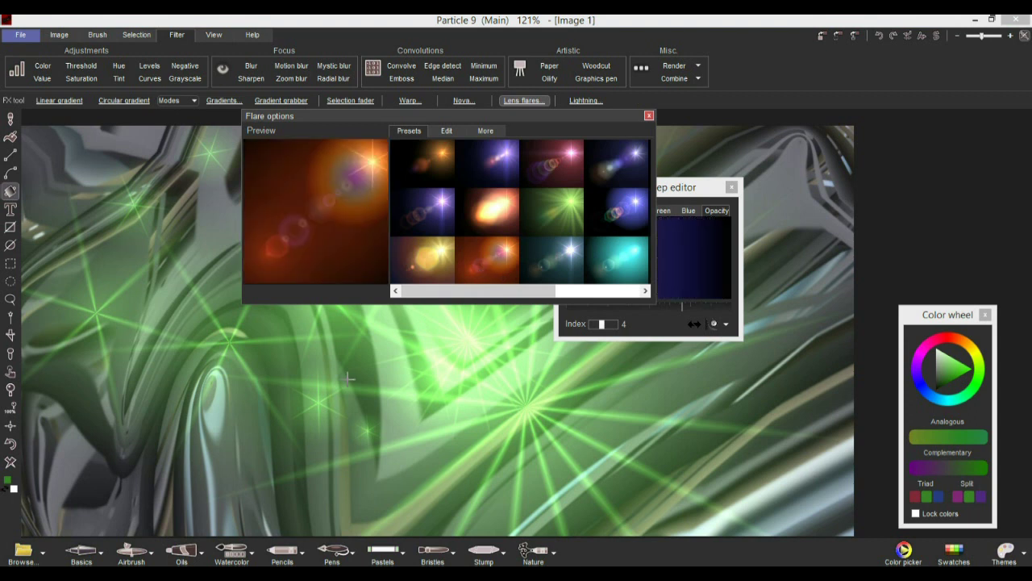
click(547, 199)
click(570, 255)
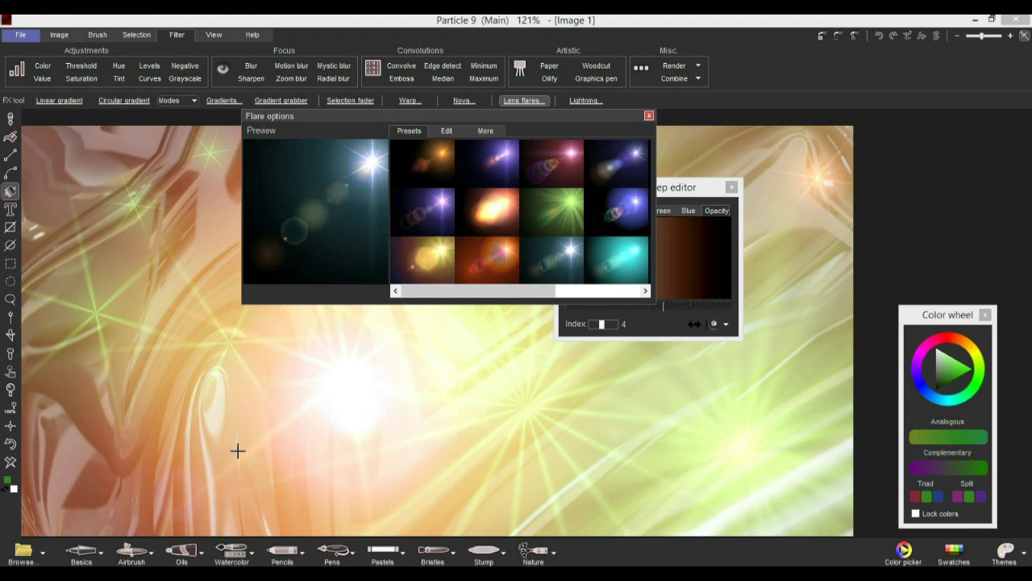
- Undo all the lens flares and green nova stars on the warped image
click(12, 447)
click(12, 447)
click(12, 447)
click(12, 447)
click(12, 447)
click(12, 446)
click(12, 447)
click(12, 447)
click(12, 447)
click(12, 447)
click(12, 446)
click(12, 447)
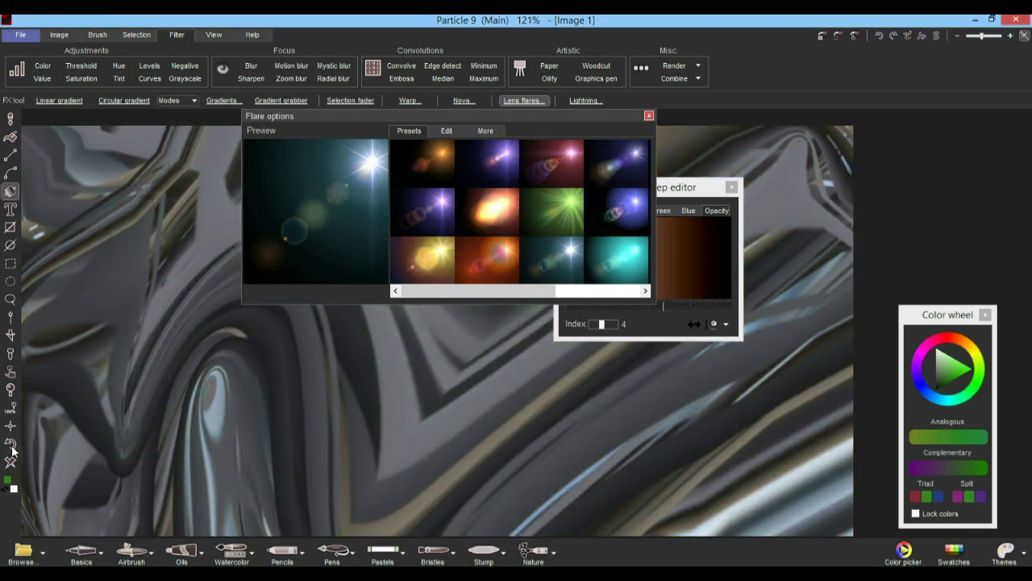
- Undo the warp strokes to restore the straight striped pattern
click(12, 447)
click(12, 447)
click(12, 447)
click(13, 447)
click(12, 447)
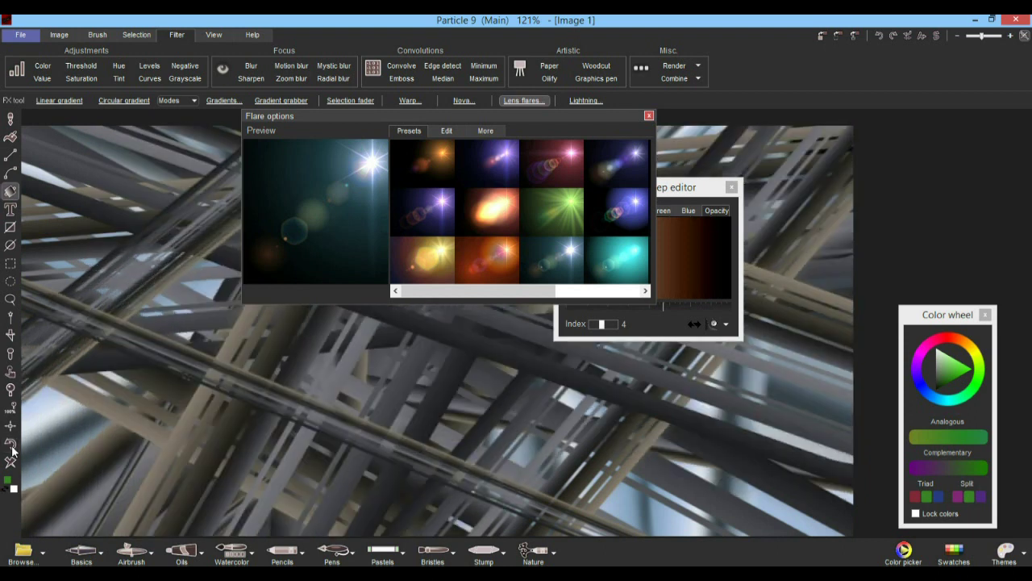
- Undo the striped and most recent linear gradients, going back to the broad blue-grey and brown bars
click(12, 447)
click(12, 446)
click(12, 446)
click(12, 447)
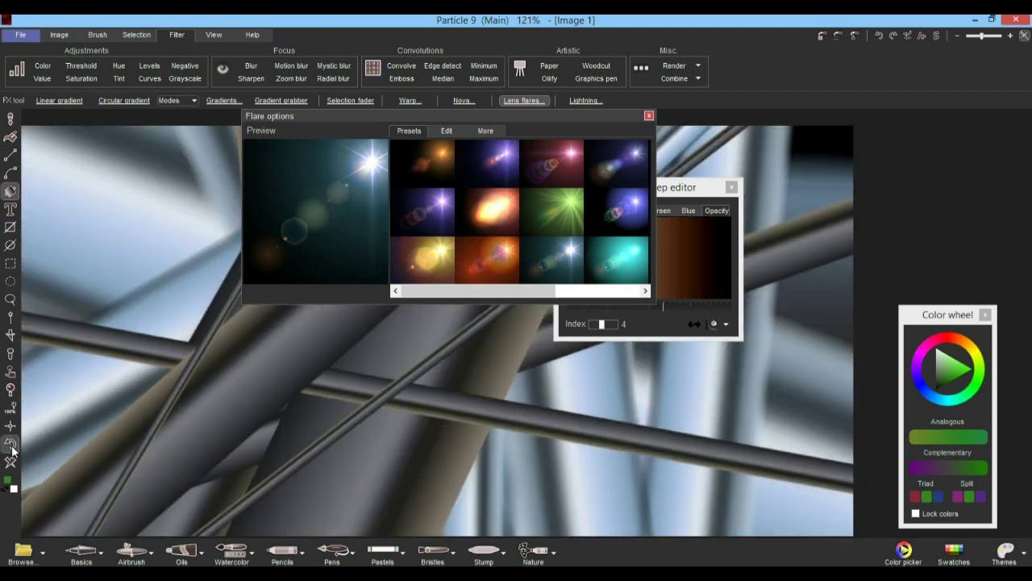
click(12, 447)
click(12, 448)
click(12, 448)
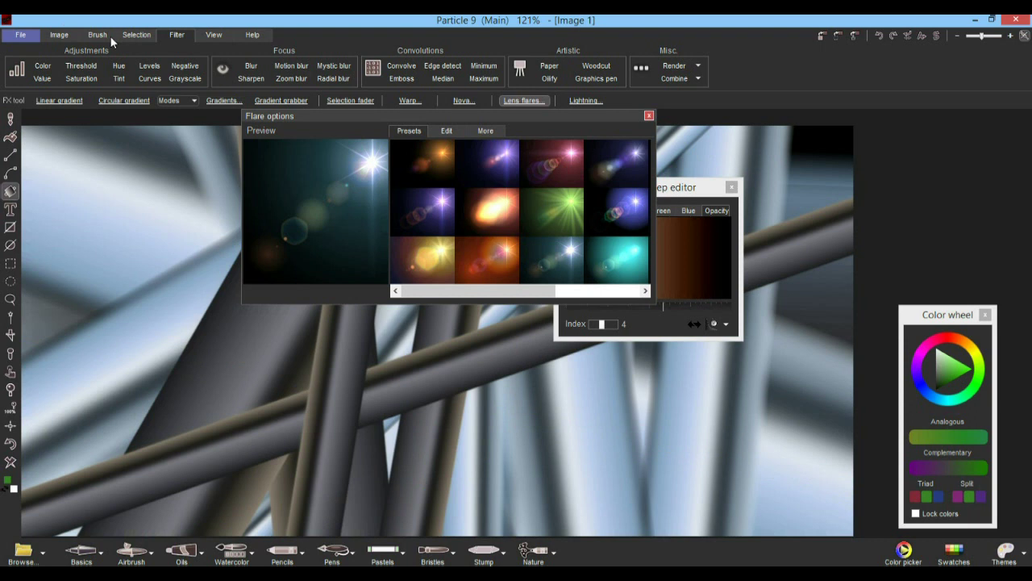
- Paste the landscape with bushes and grass as a new image, and move the flare options away from its sky
click(213, 36)
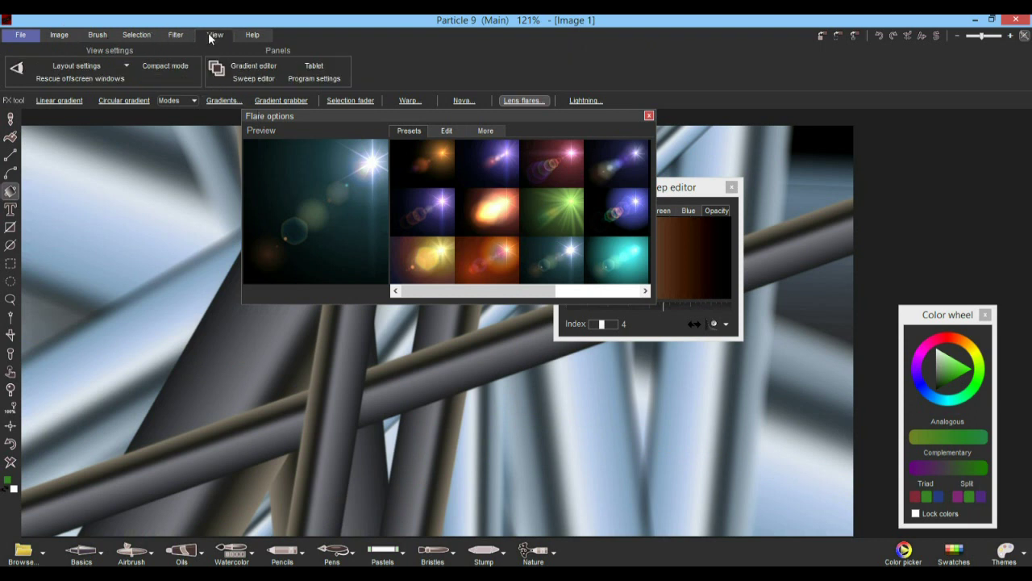
click(59, 36)
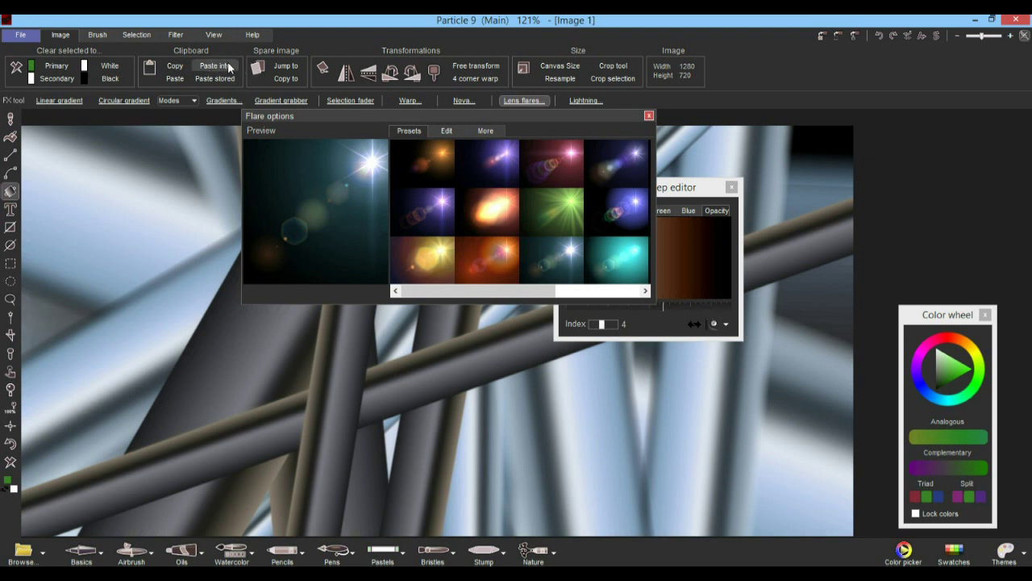
click(175, 77)
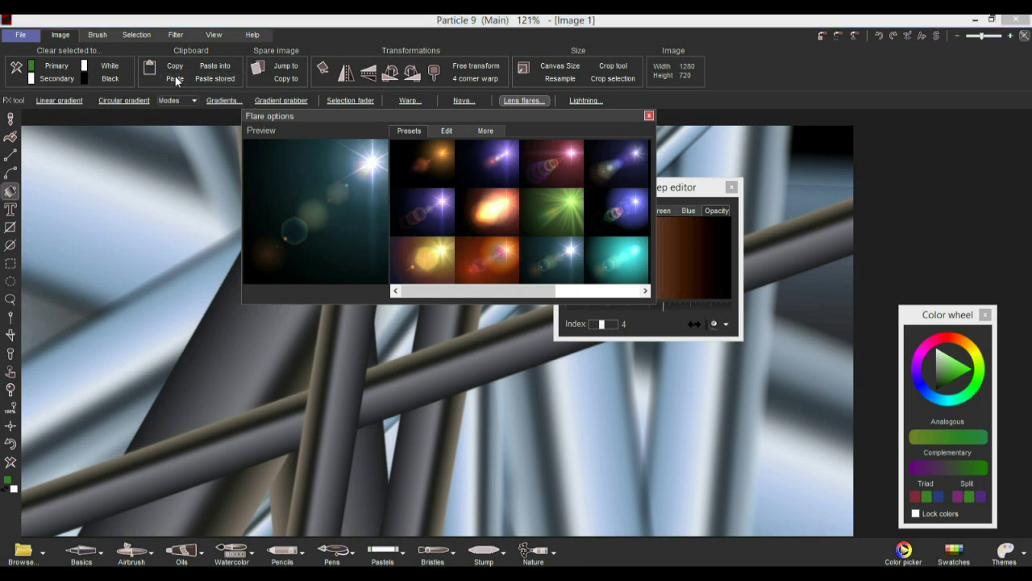
click(493, 335)
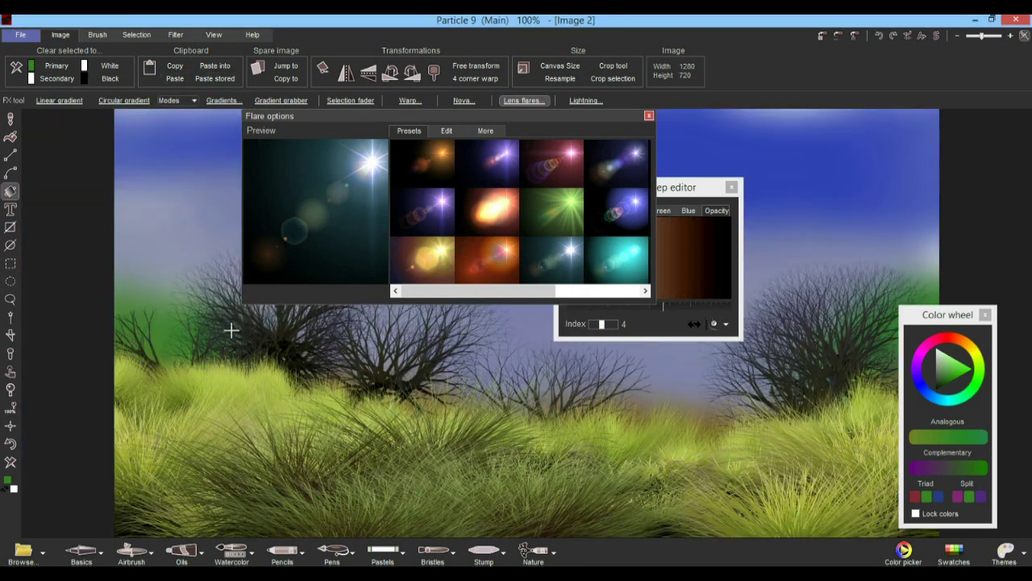
drag(547, 116, 330, 327)
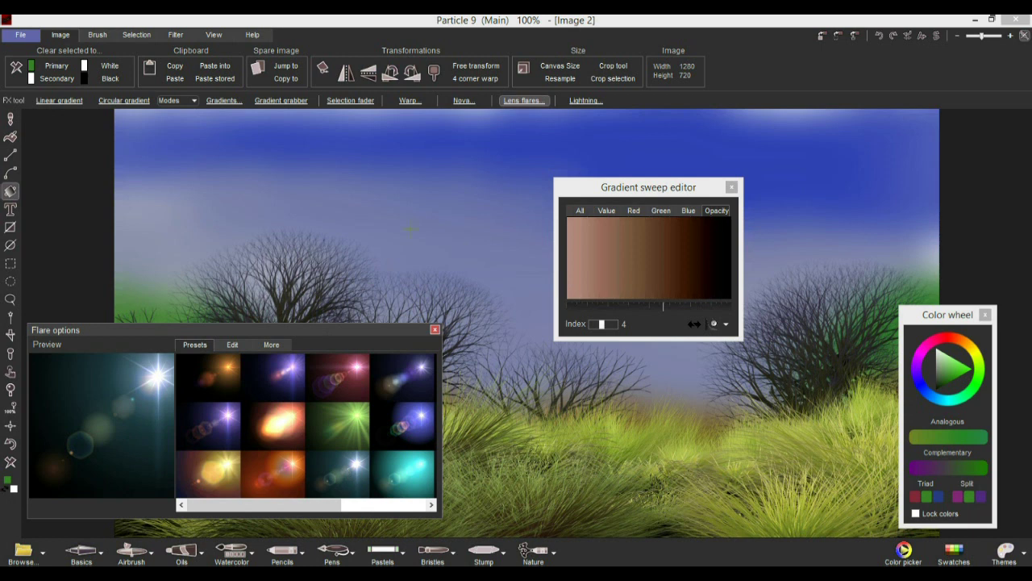
- Add a white starburst flare in the sky over the left bushes and a red flare above the right bush
drag(348, 211, 374, 156)
scroll(388, 480, up, 3)
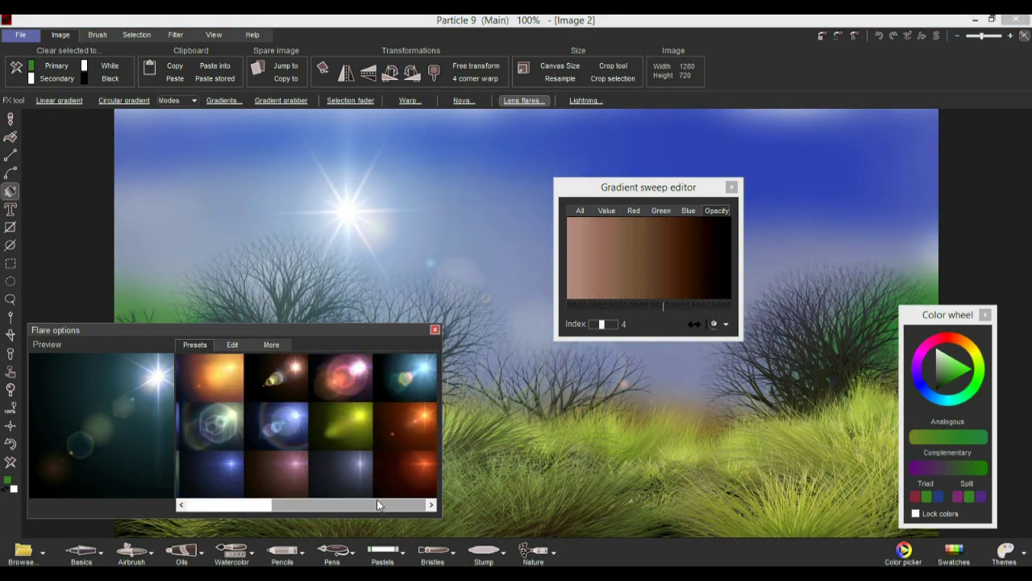
click(405, 465)
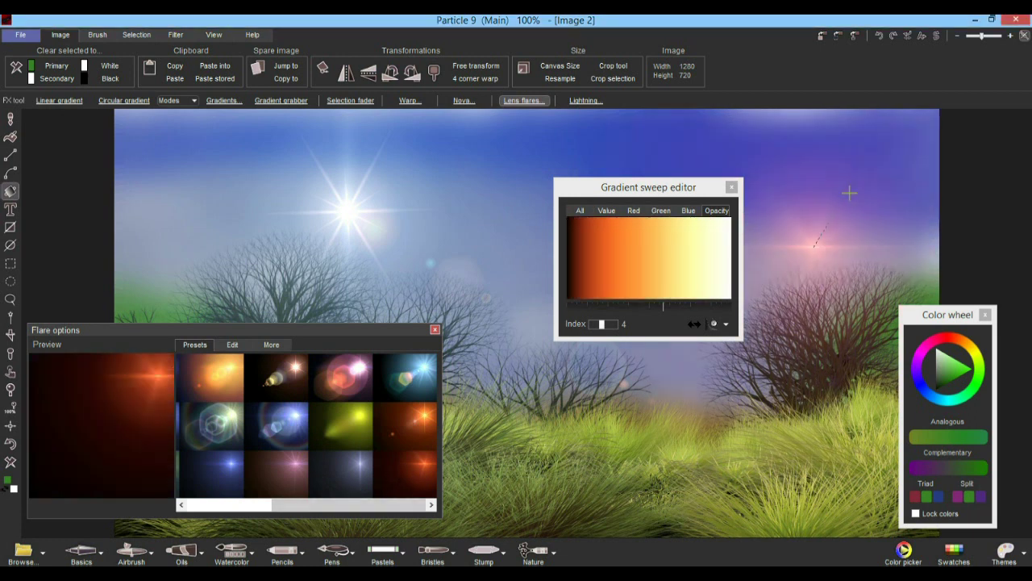
- Scatter three small pale grey-blue star flares over the landscape, and move the gradient sweep editor lower
click(341, 475)
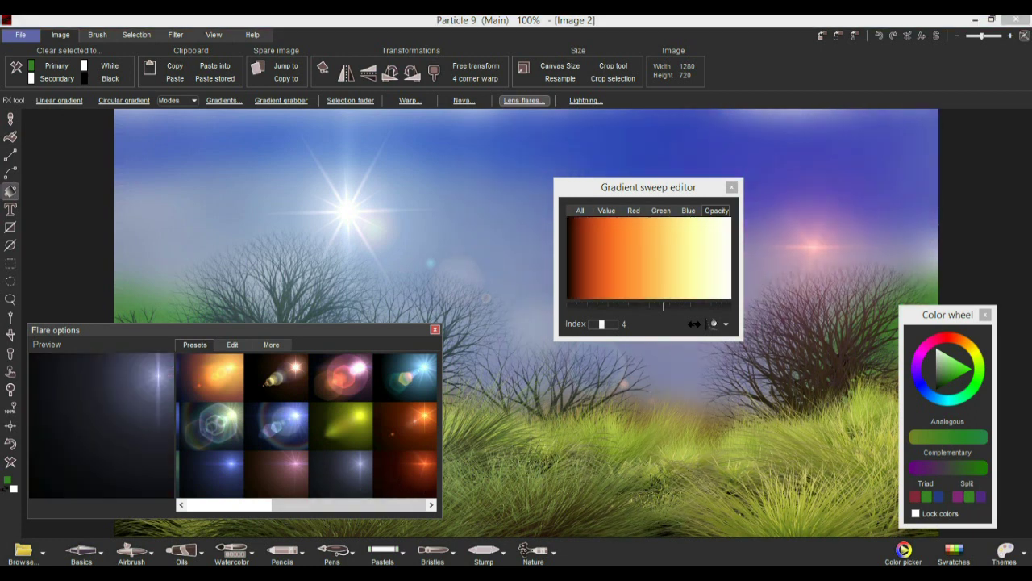
click(856, 169)
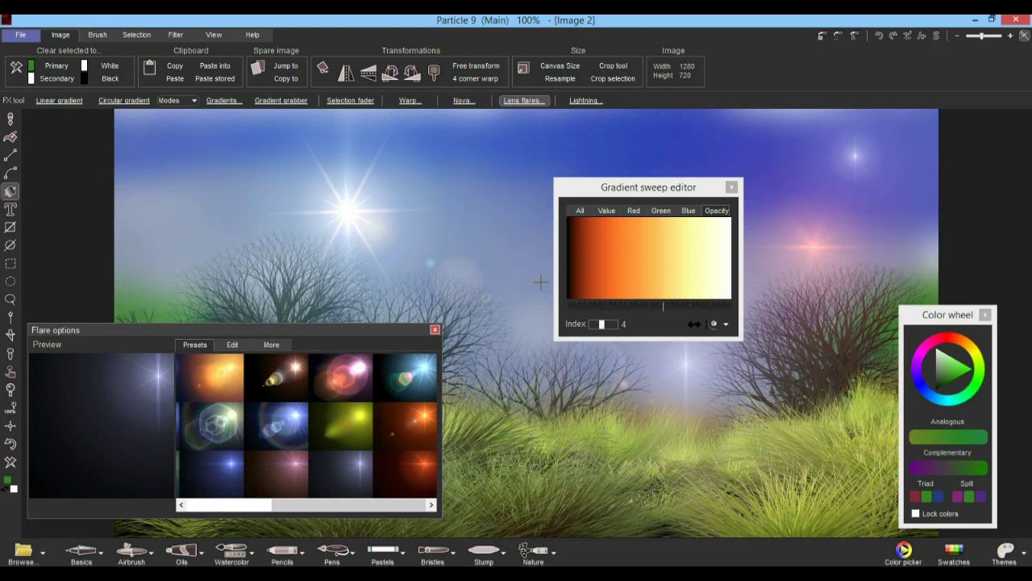
click(514, 239)
drag(622, 188, 741, 301)
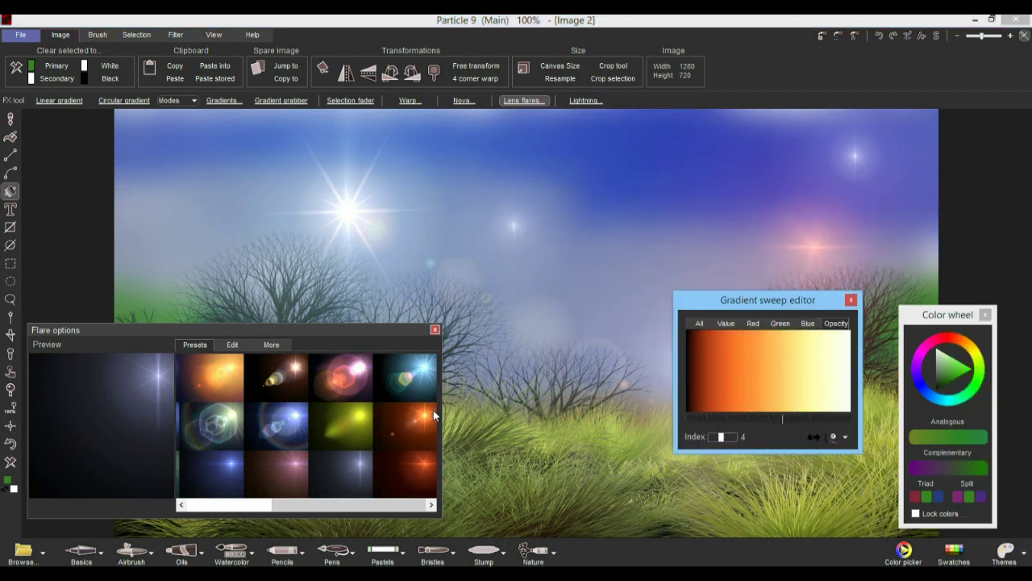
- Overlay the blue ringed lens flare preset on the white starburst, and move the flare options off the left bushes
click(346, 390)
drag(346, 212, 379, 166)
drag(229, 331, 497, 224)
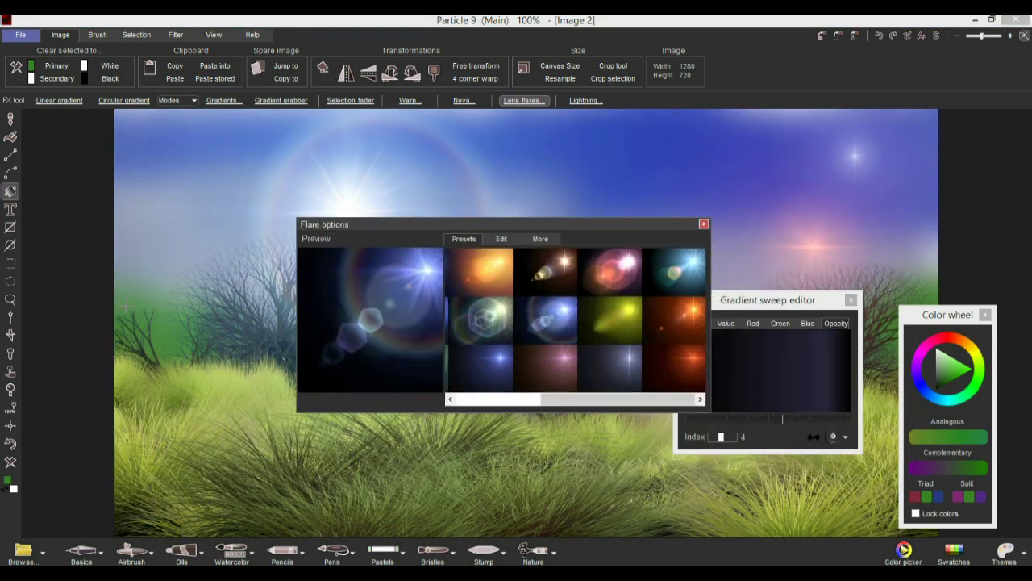
- Switch to the Lightning tool and draw a blue bolt diagonally from the sky down toward the grass
right_click(10, 191)
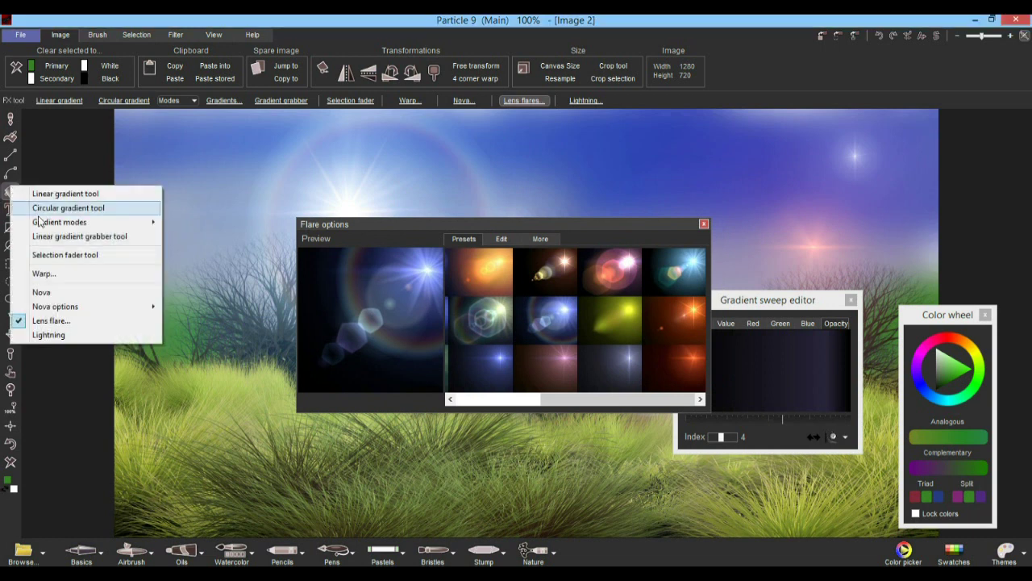
click(39, 335)
drag(739, 169, 471, 337)
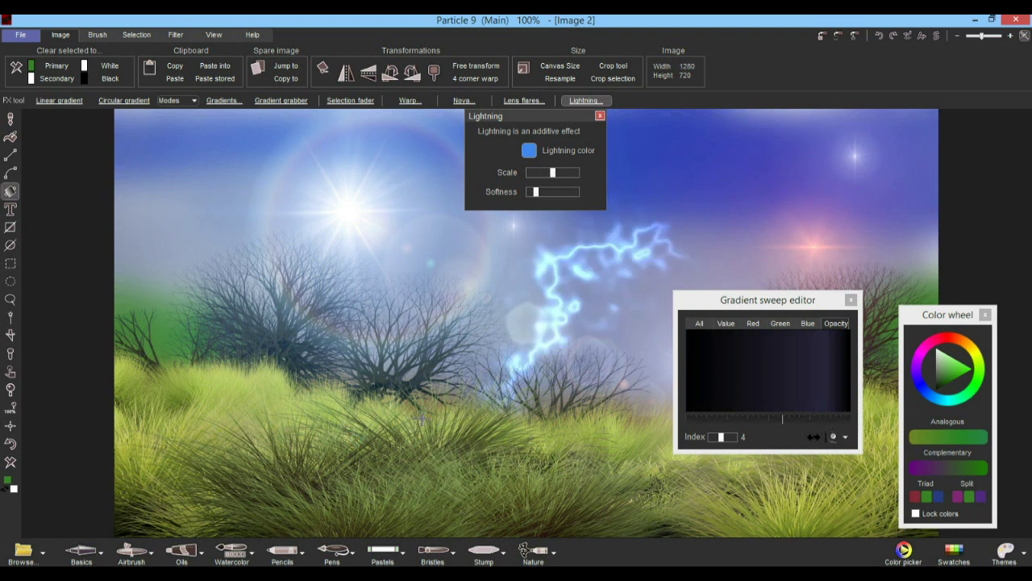
- Draw three overlapping unfilled green rectangles over the landscape with the Rectangle tool
click(10, 210)
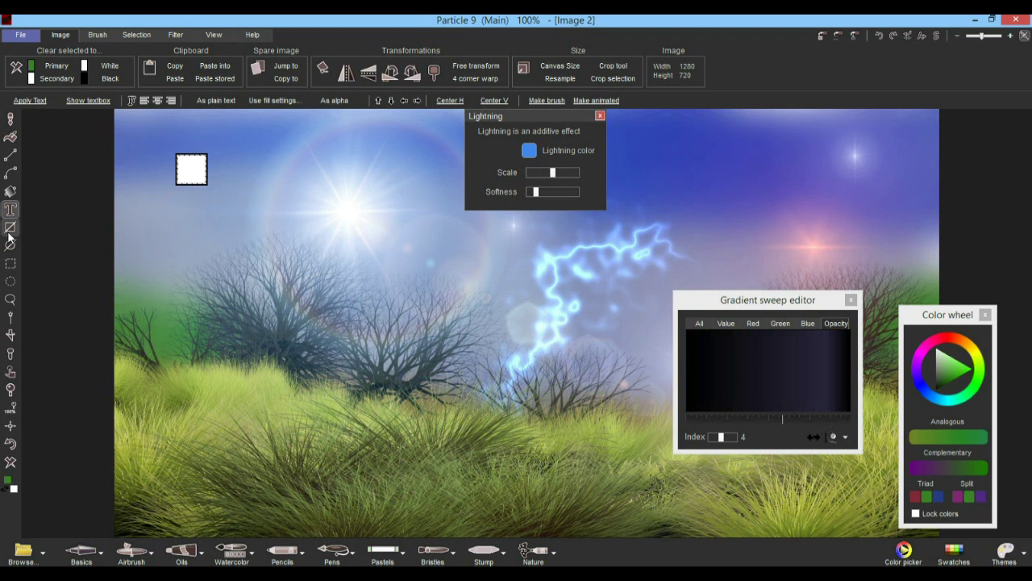
click(10, 228)
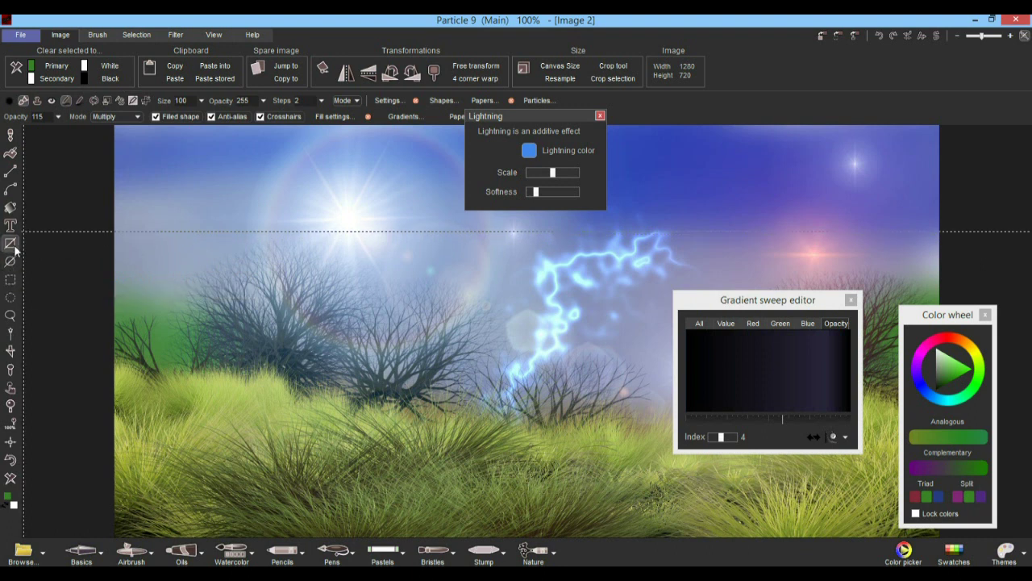
click(7, 242)
mouse_move(215, 200)
mouse_down()
mouse_move(432, 356)
mouse_move(661, 492)
mouse_move(509, 477)
mouse_up()
drag(720, 208, 436, 349)
drag(344, 282, 619, 464)
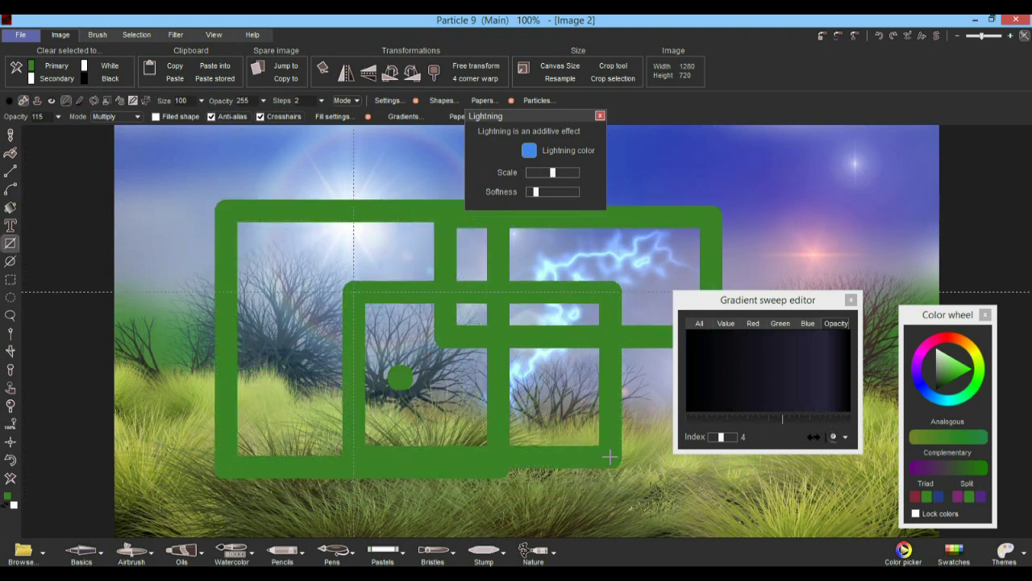
- Switch to filled shapes and draw six overlapping rectangles with the sphere-pattern fill over the green outlines
click(14, 251)
drag(242, 206, 598, 453)
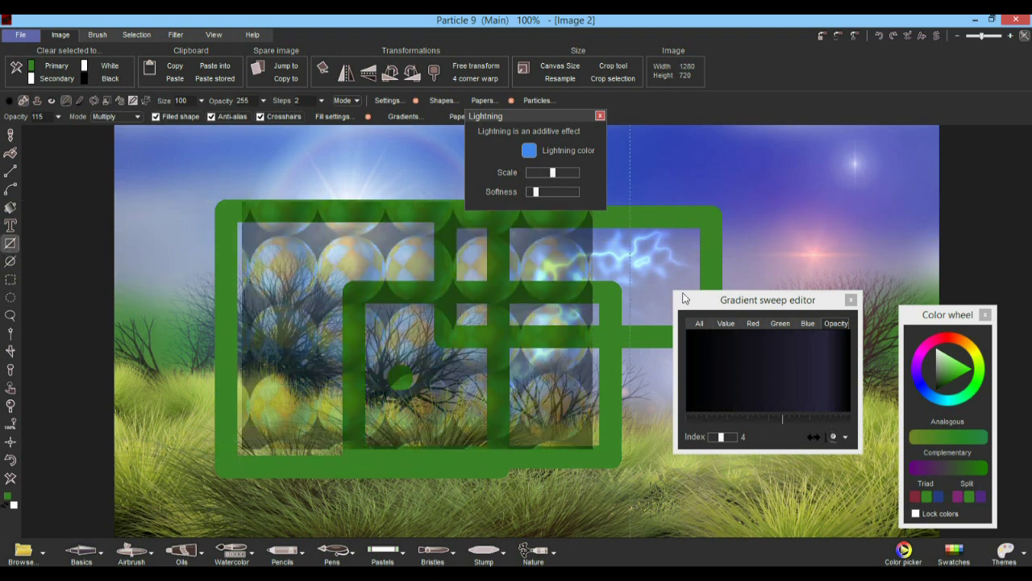
drag(790, 197, 460, 453)
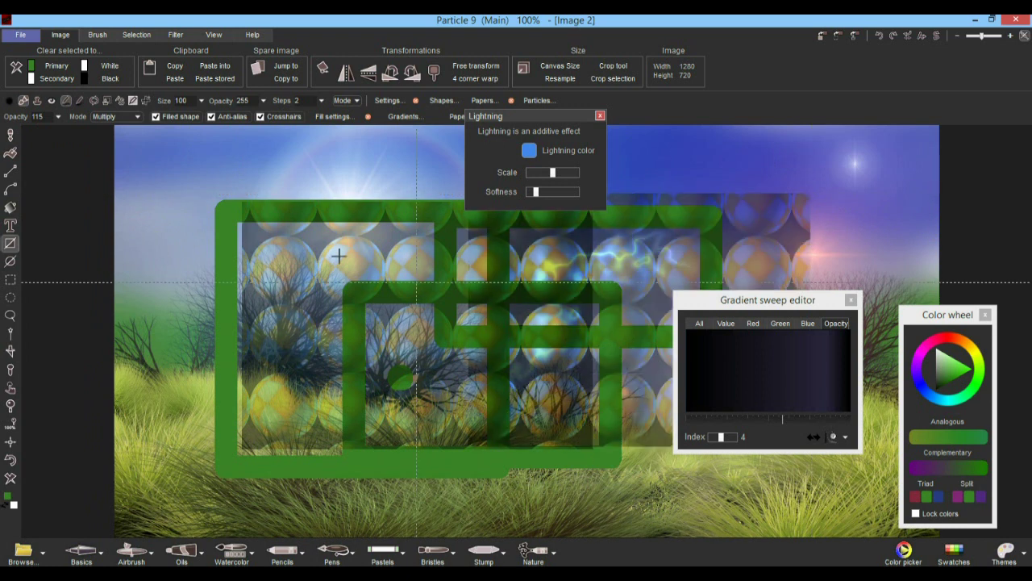
drag(141, 146, 458, 330)
drag(329, 428, 208, 450)
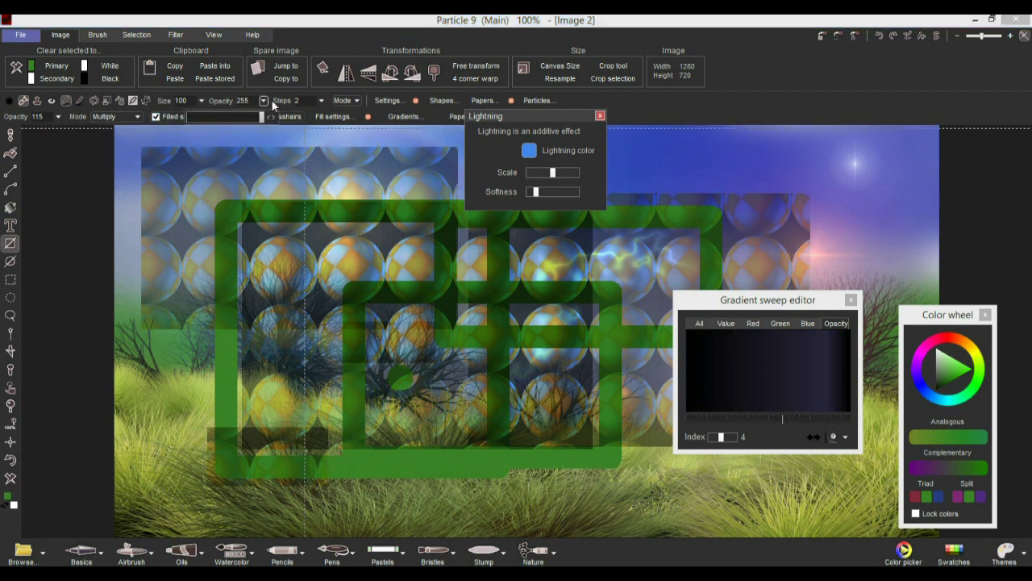
drag(171, 242, 457, 412)
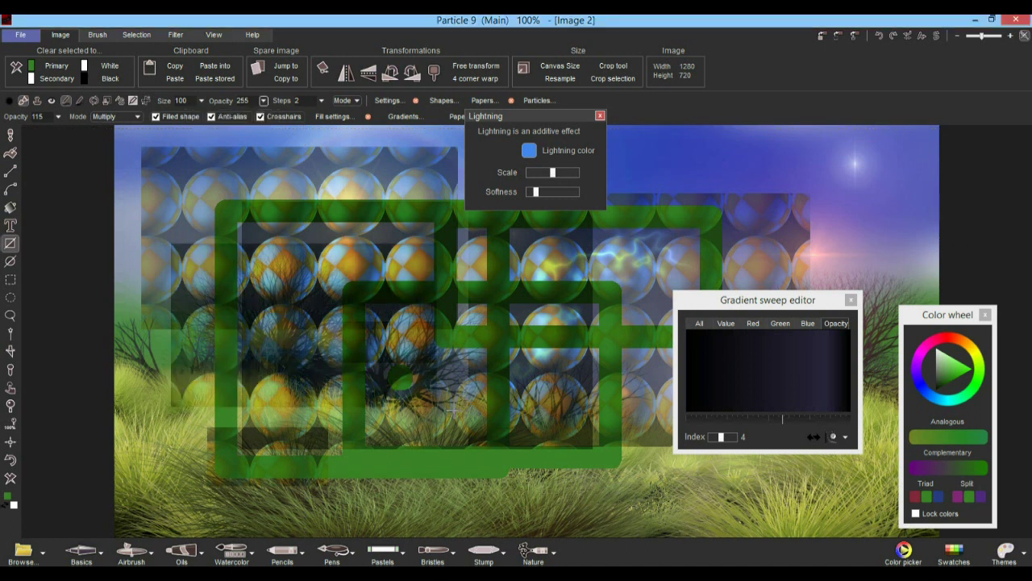
drag(549, 288, 421, 462)
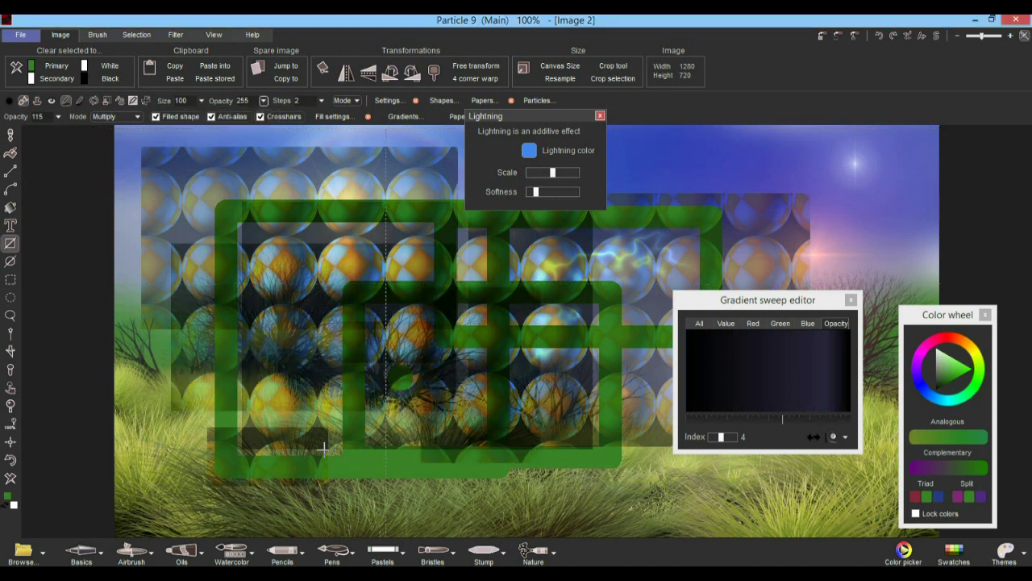
- Draw three unfilled green ellipses with the Ellipse tool: two in the canvas's upper corners and one round ellipse near the centre
click(13, 263)
mouse_move(248, 218)
mouse_down()
mouse_move(507, 427)
mouse_move(369, 293)
mouse_up()
drag(806, 194, 915, 248)
drag(563, 332, 452, 445)
- Change the primary color to reddish brown and draw two ellipse outlines, overlaid with two sphere-pattern filled ellipses
click(956, 340)
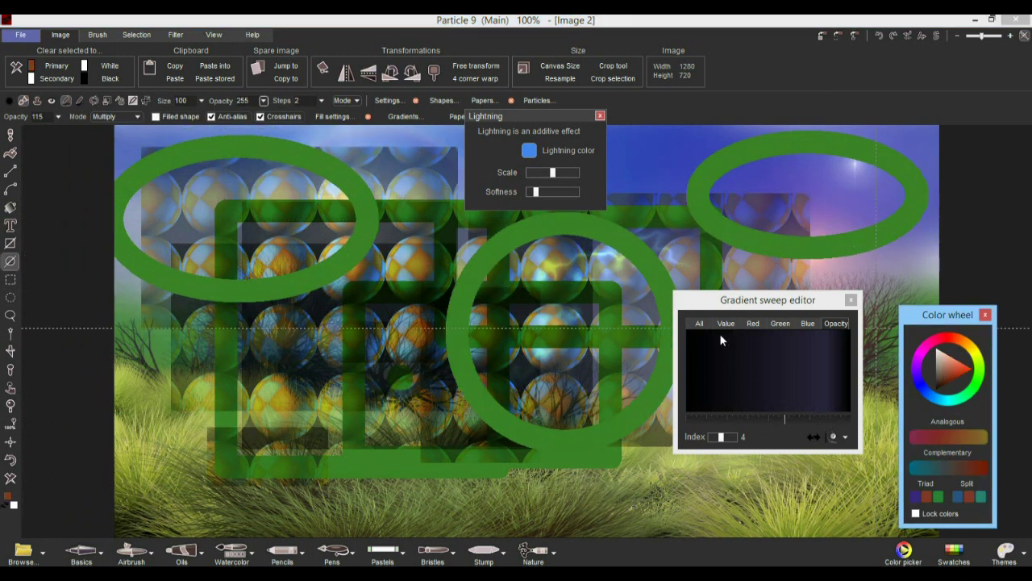
mouse_move(354, 354)
mouse_down()
mouse_move(553, 449)
mouse_move(462, 277)
mouse_up()
drag(436, 318, 553, 401)
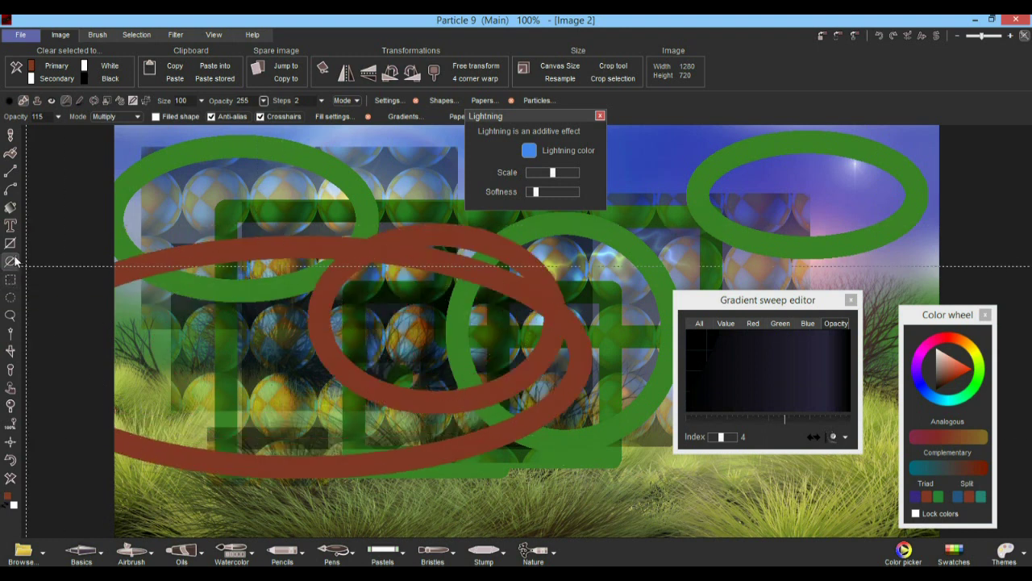
mouse_move(310, 188)
mouse_down()
mouse_move(328, 248)
mouse_move(464, 299)
mouse_up()
drag(474, 403, 315, 458)
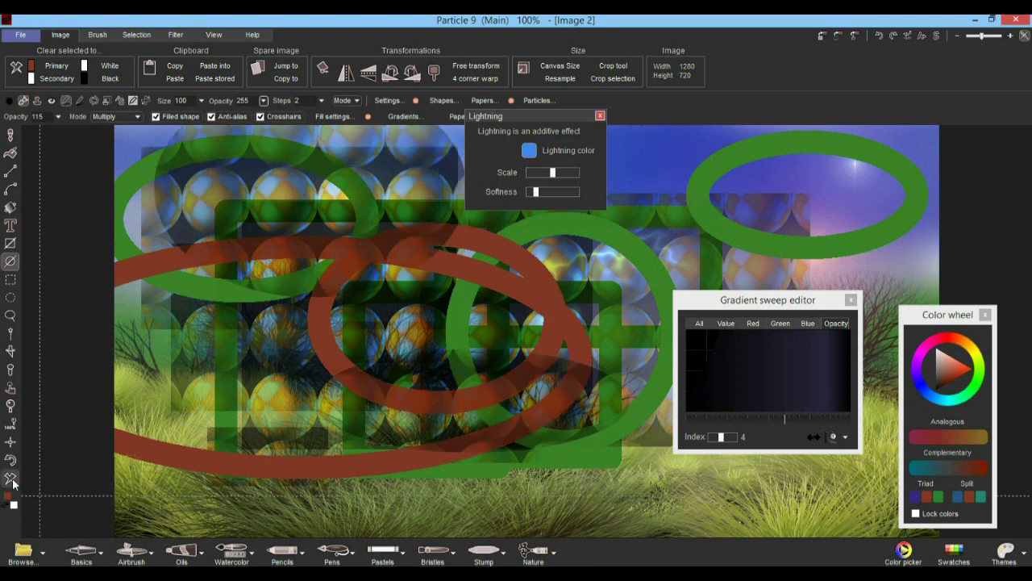
- Clear the canvas to white and draw six overlapping ellipses with the sphere-pattern fill
click(11, 478)
drag(469, 298, 260, 414)
drag(321, 304, 226, 387)
drag(474, 424, 396, 458)
mouse_move(537, 300)
mouse_down()
mouse_move(467, 327)
mouse_move(477, 320)
mouse_up()
drag(787, 182, 543, 315)
mouse_move(363, 442)
mouse_down()
mouse_move(352, 346)
mouse_move(463, 297)
mouse_up()
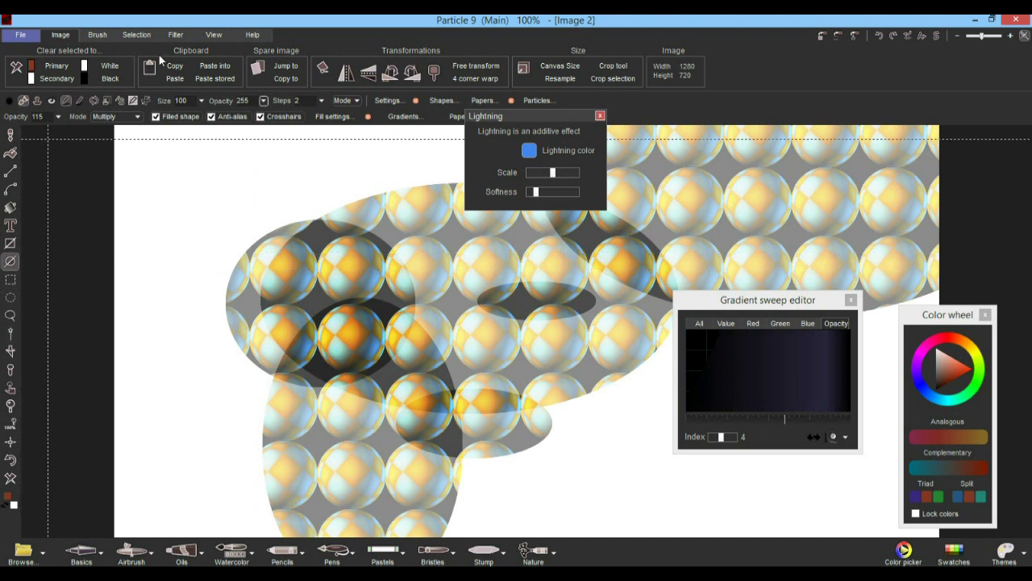
click(140, 34)
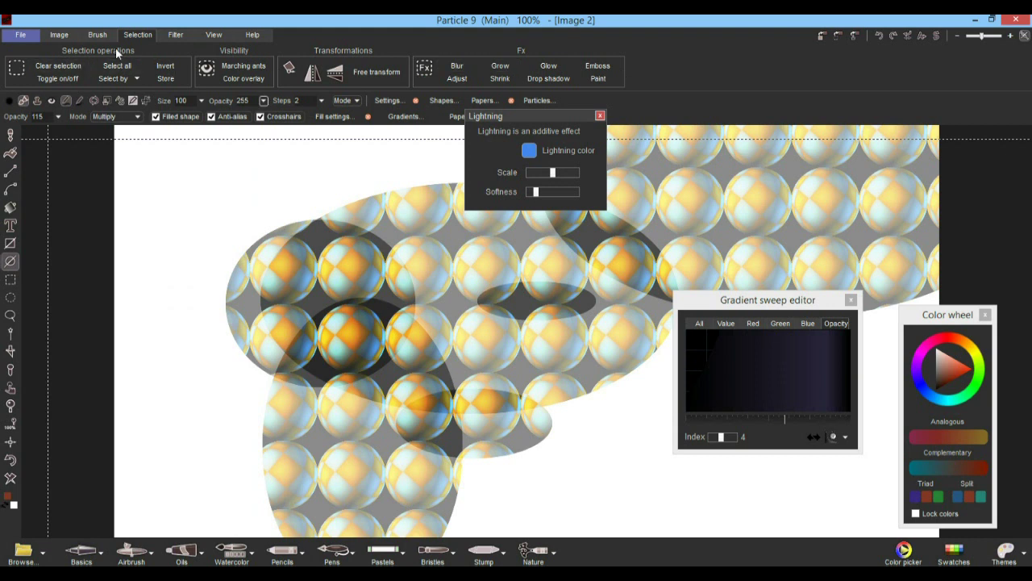
click(60, 36)
click(32, 37)
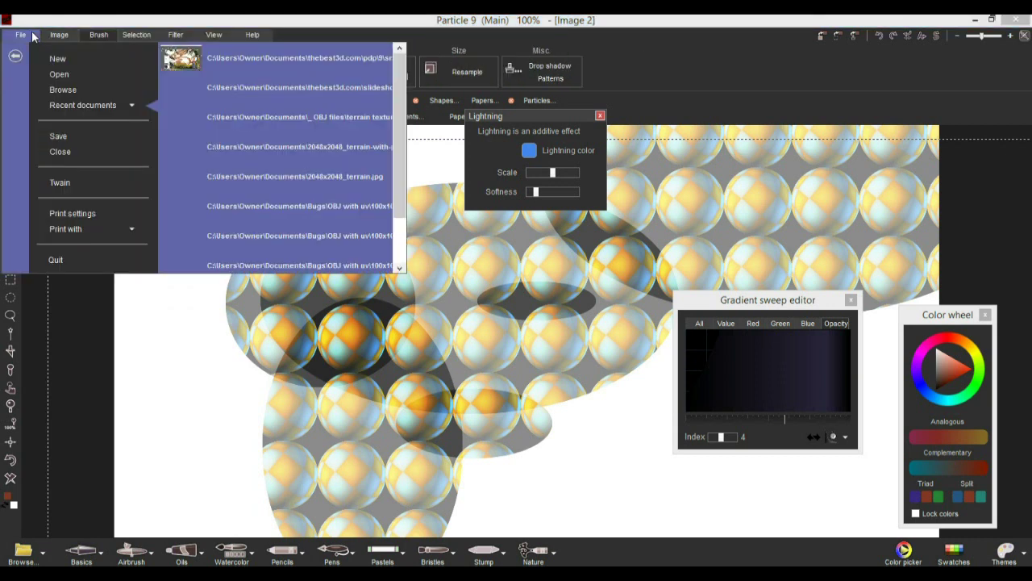
click(254, 34)
click(214, 35)
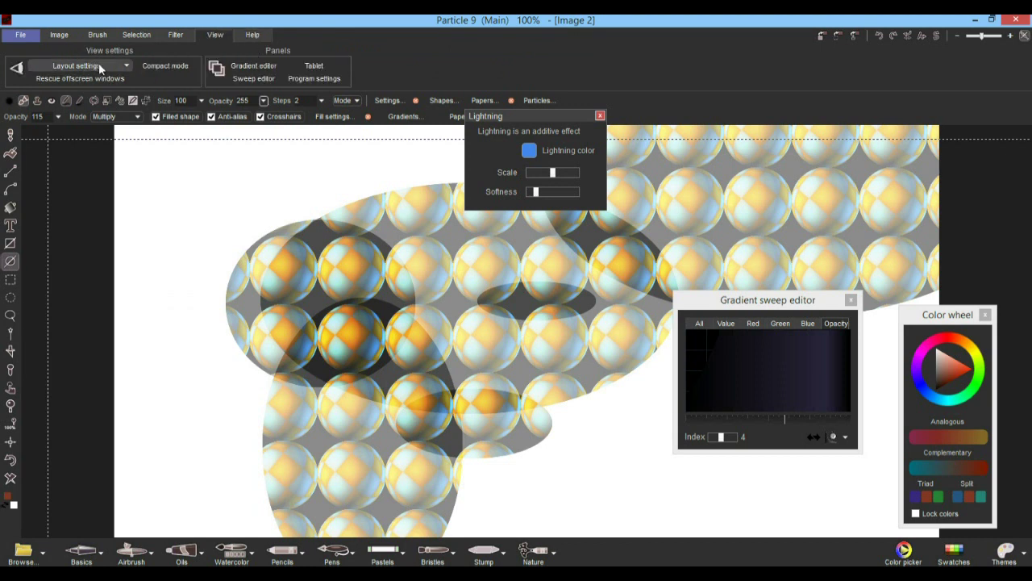
click(175, 35)
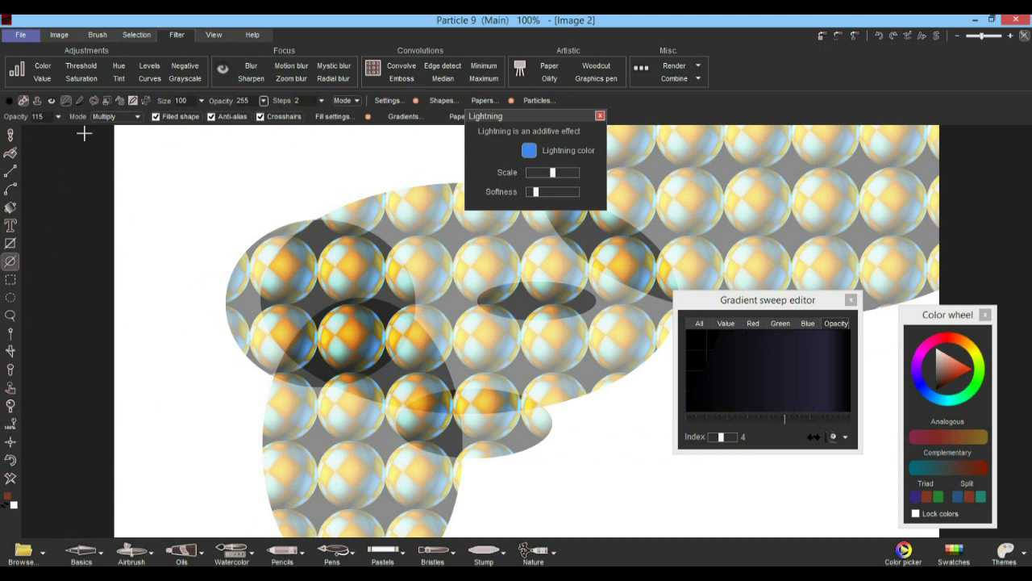
- Capture a square of the sphere pattern with the brush selector and paint a swirling trail with it across the canvas
click(11, 351)
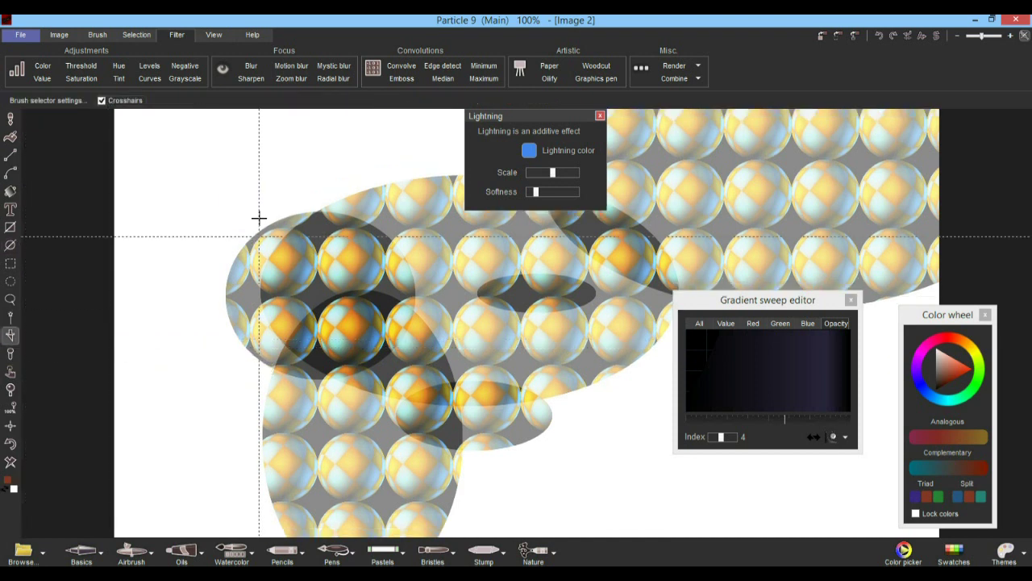
drag(258, 225, 424, 384)
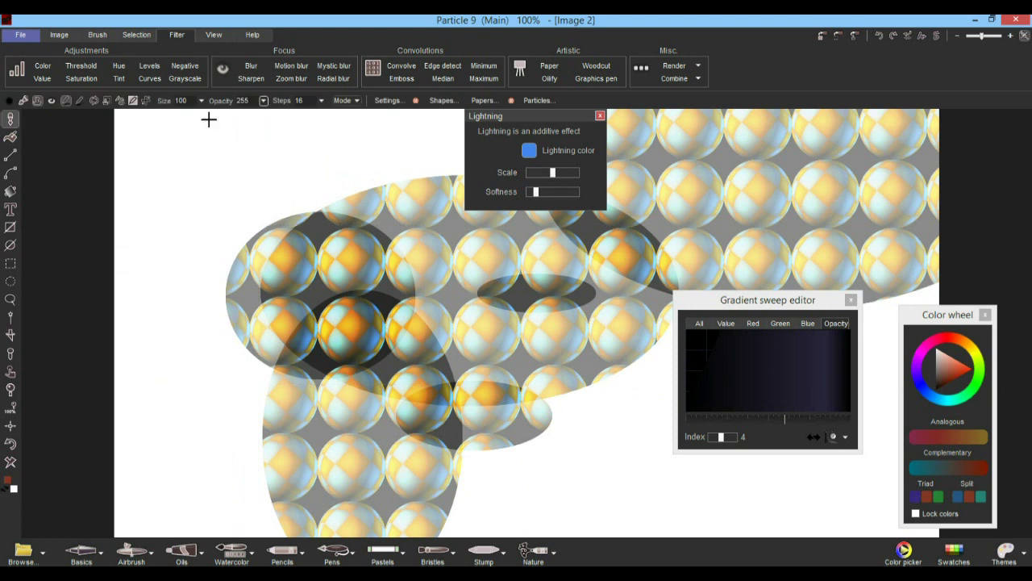
click(11, 120)
mouse_move(162, 154)
mouse_down()
mouse_move(341, 242)
mouse_move(334, 454)
mouse_move(364, 314)
mouse_up()
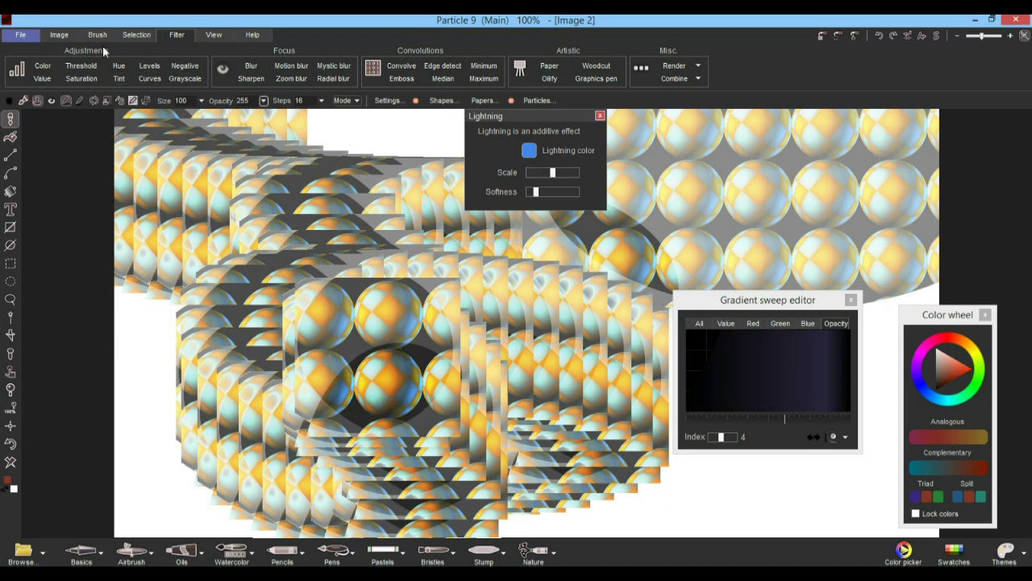
- Paste the landscape as a replacement for the current image, and close the gradient sweep editor
click(56, 36)
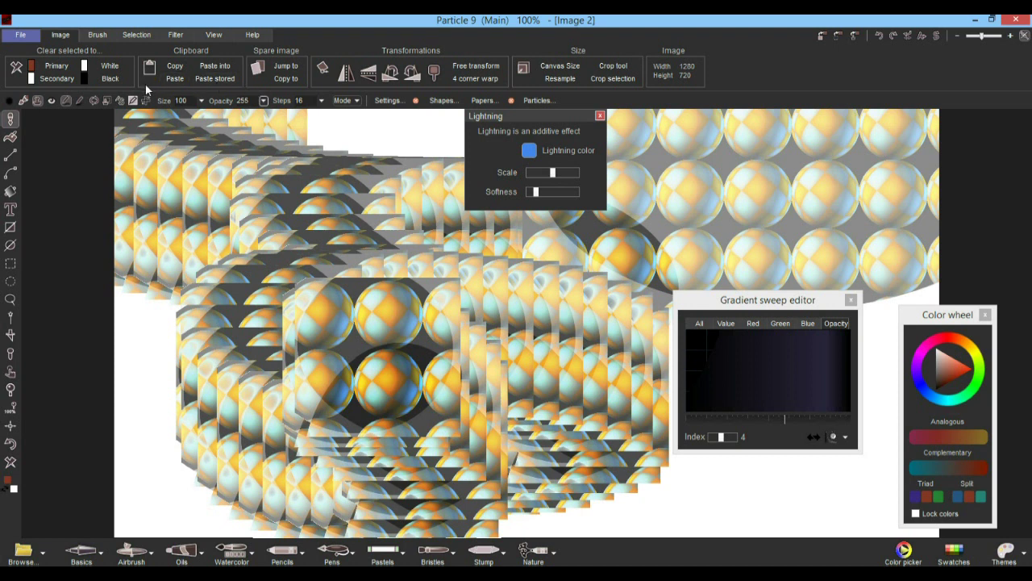
click(175, 80)
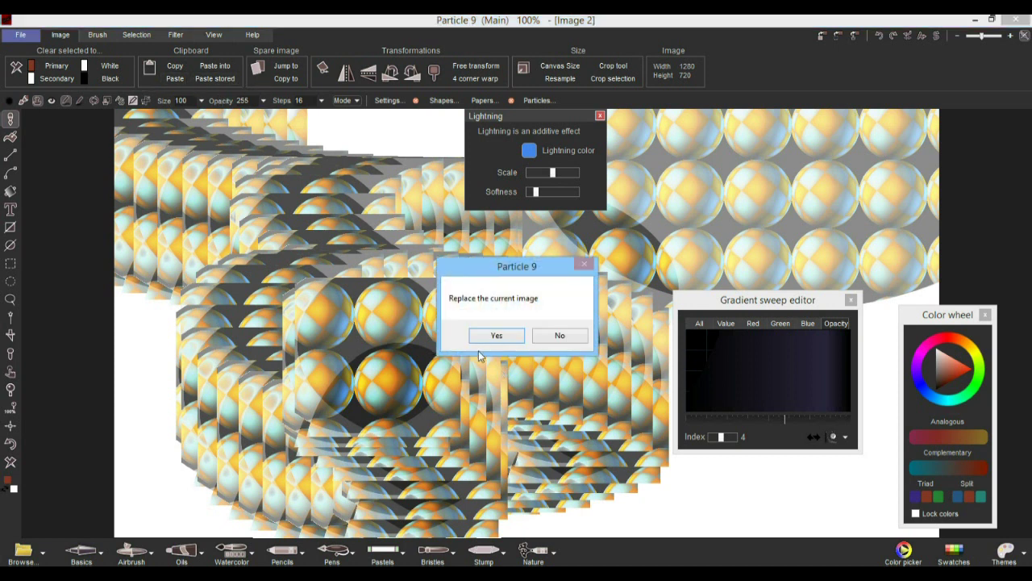
click(494, 336)
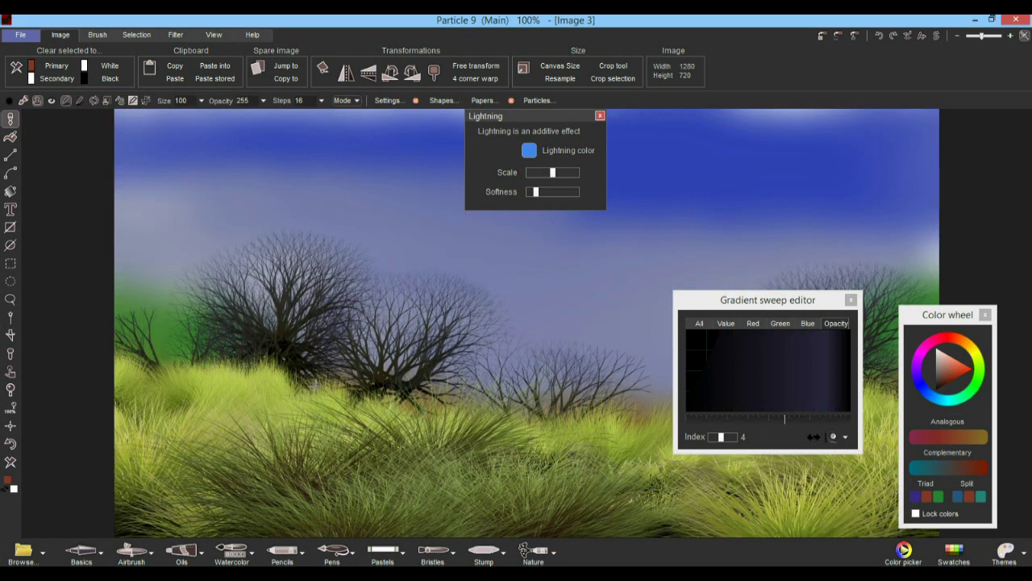
drag(775, 302, 289, 300)
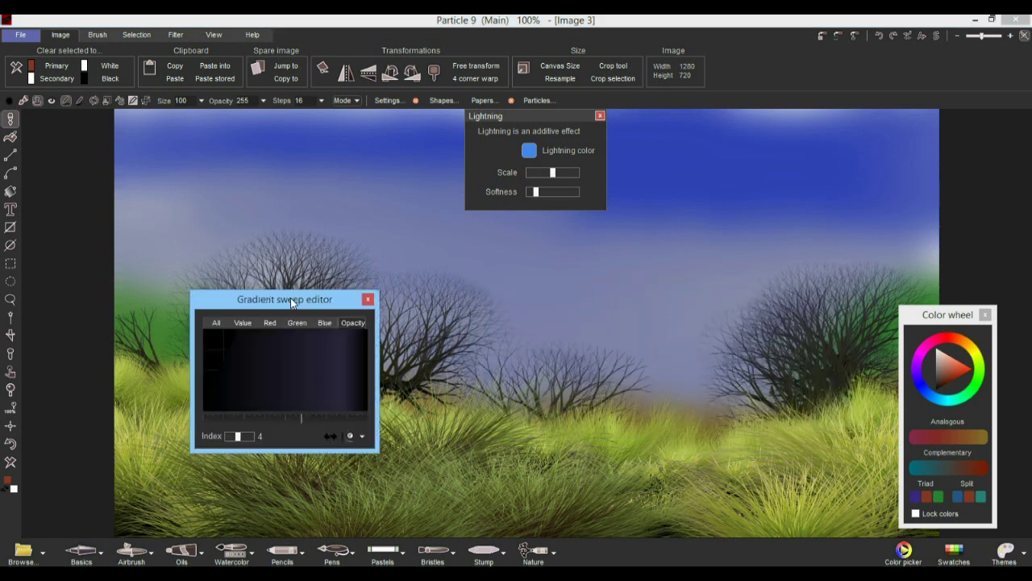
click(365, 300)
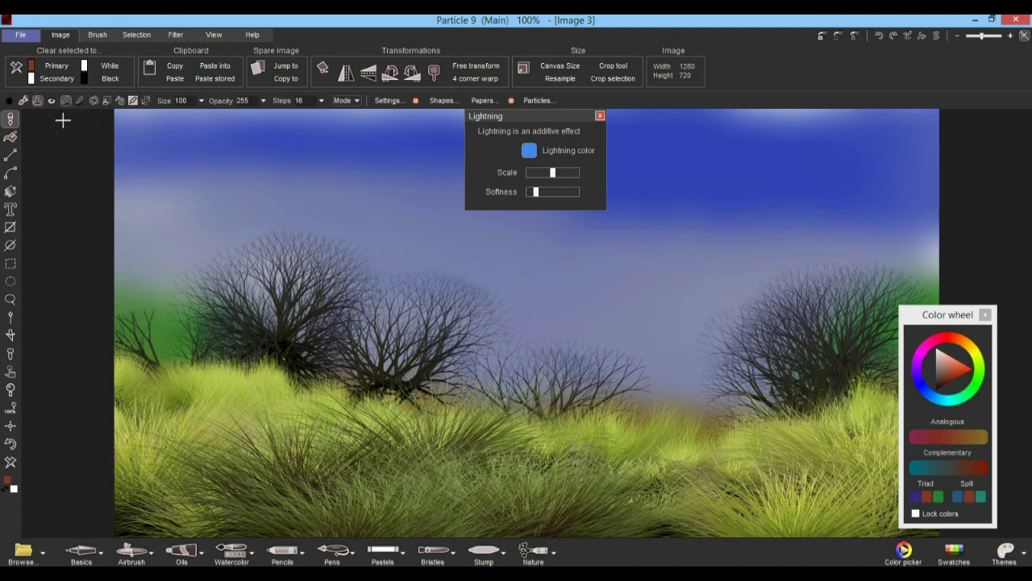
- Capture the area around the small middle bush as a brush, paint a looping stroke with it, and undo the stroke
click(10, 337)
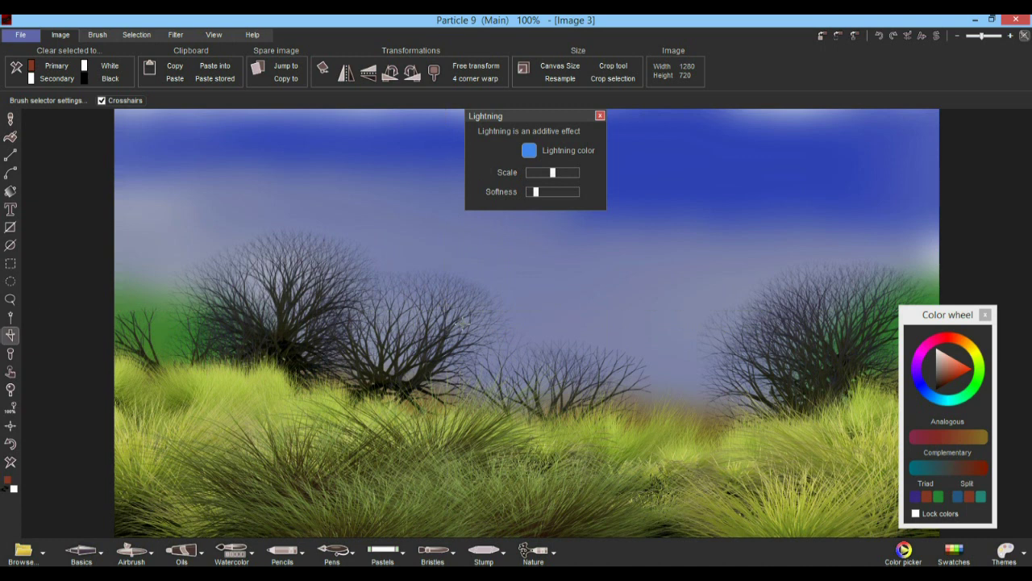
click(664, 474)
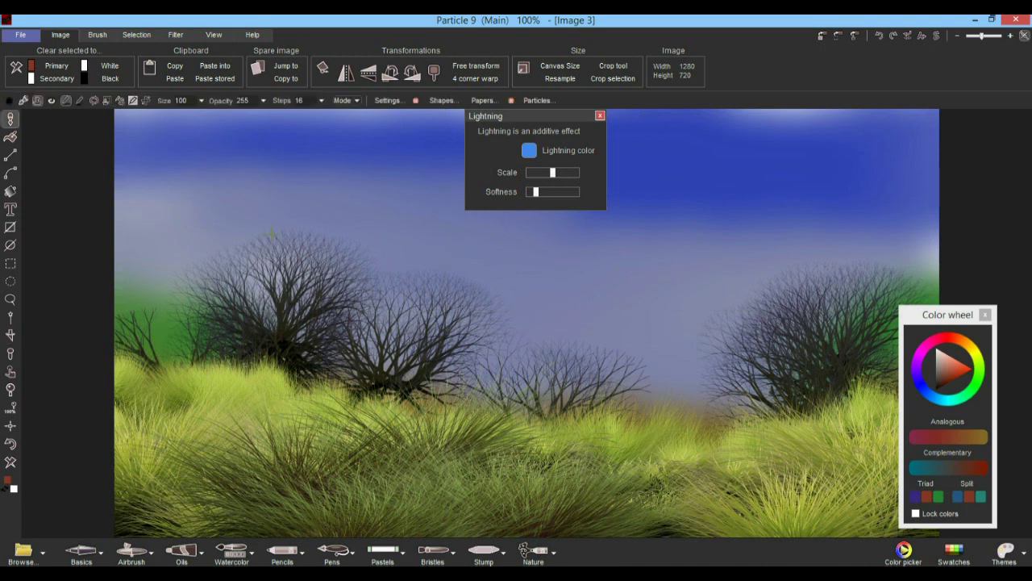
mouse_move(135, 167)
mouse_down()
mouse_move(347, 322)
mouse_move(470, 349)
mouse_move(500, 393)
mouse_move(321, 395)
mouse_up()
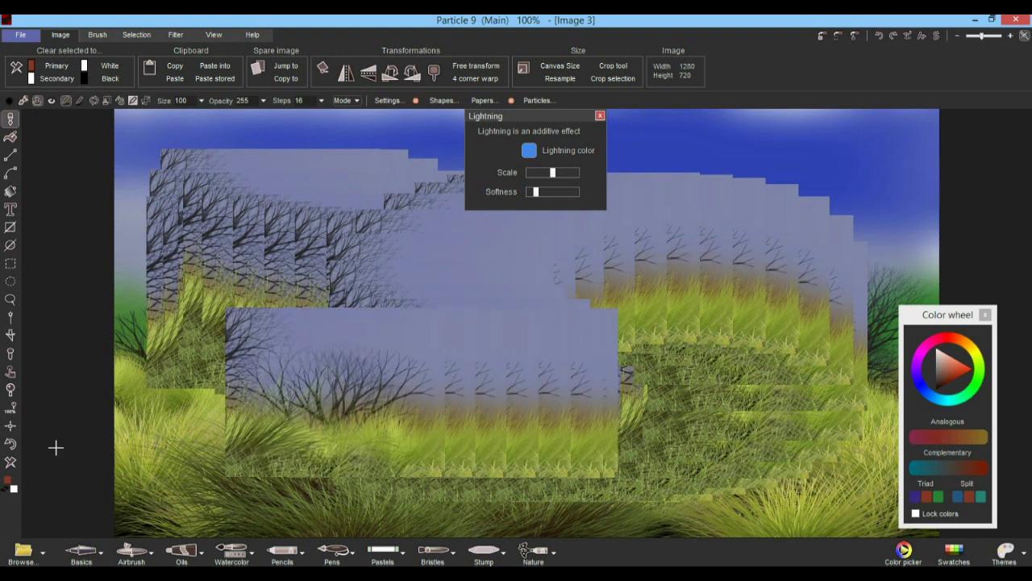
click(11, 445)
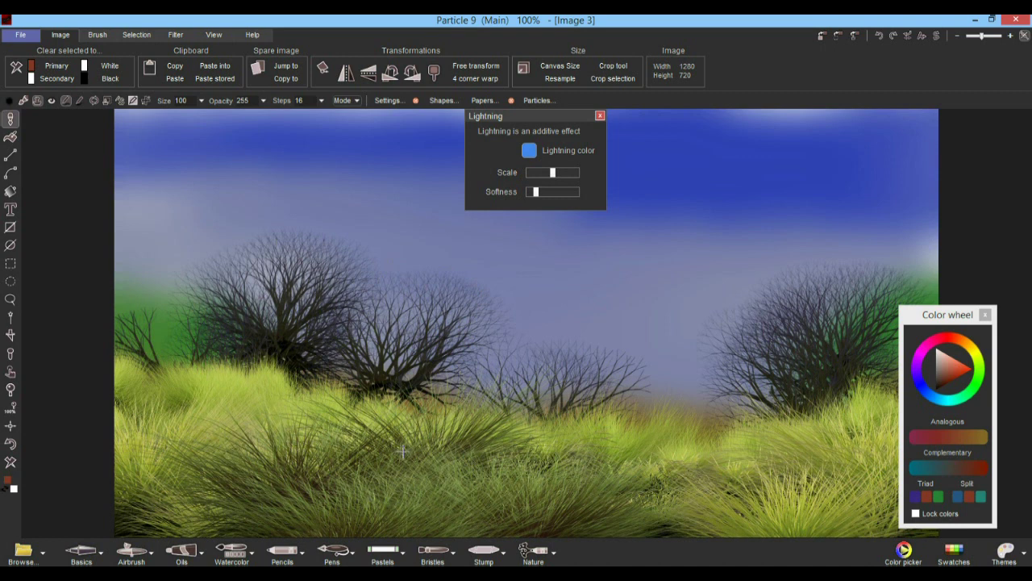
- Make a circular selection around the bush on the landscape's right side and accept its outline
mouse_move(824, 351)
mouse_down()
mouse_move(726, 336)
mouse_move(571, 341)
mouse_move(671, 338)
mouse_up()
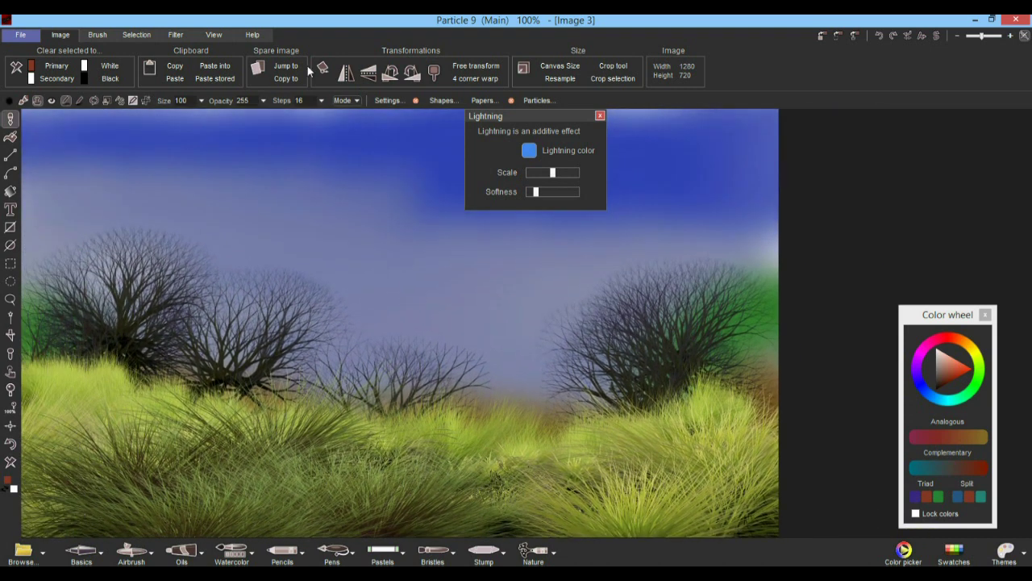
click(10, 282)
drag(646, 375, 750, 266)
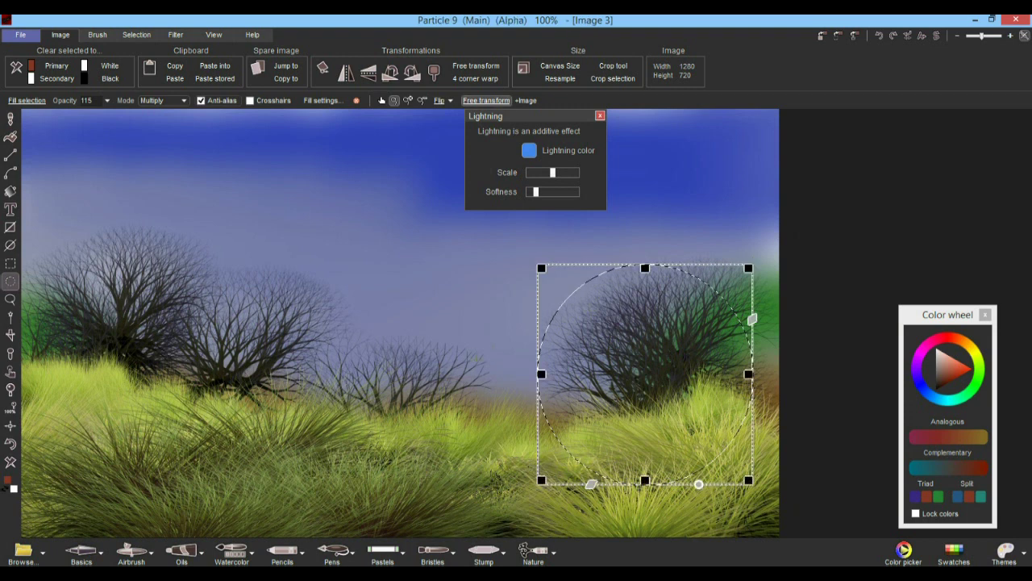
click(596, 366)
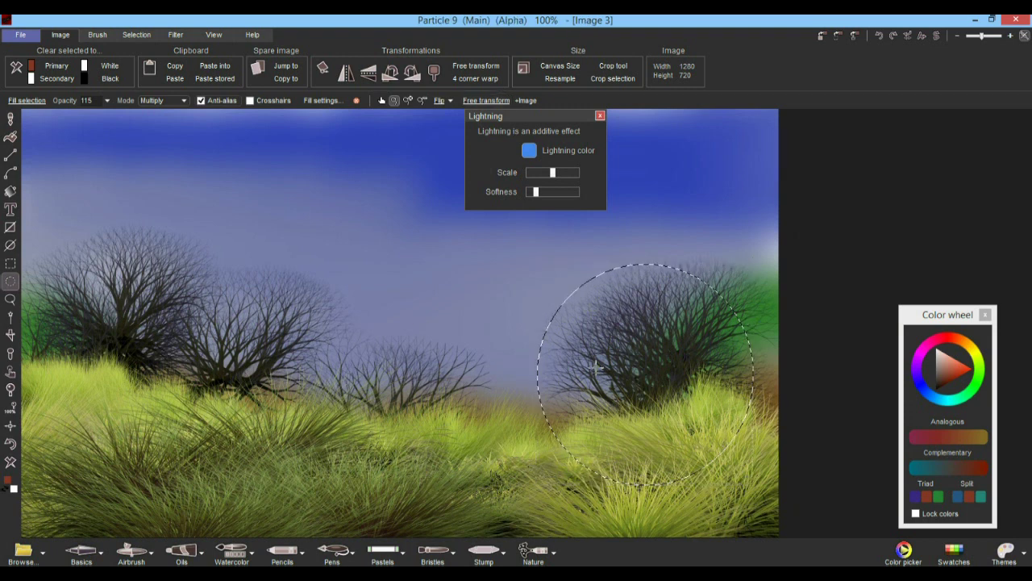
- Make an elliptical selection around the second bush from the left, then slightly enlarge, skew and rotate it with Free transform
drag(364, 398, 227, 306)
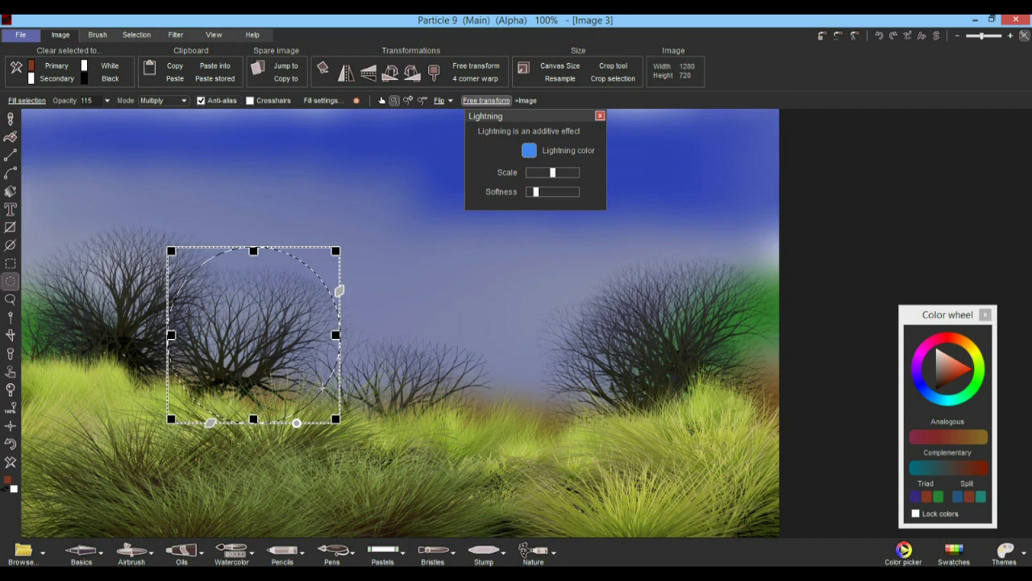
drag(335, 420, 352, 431)
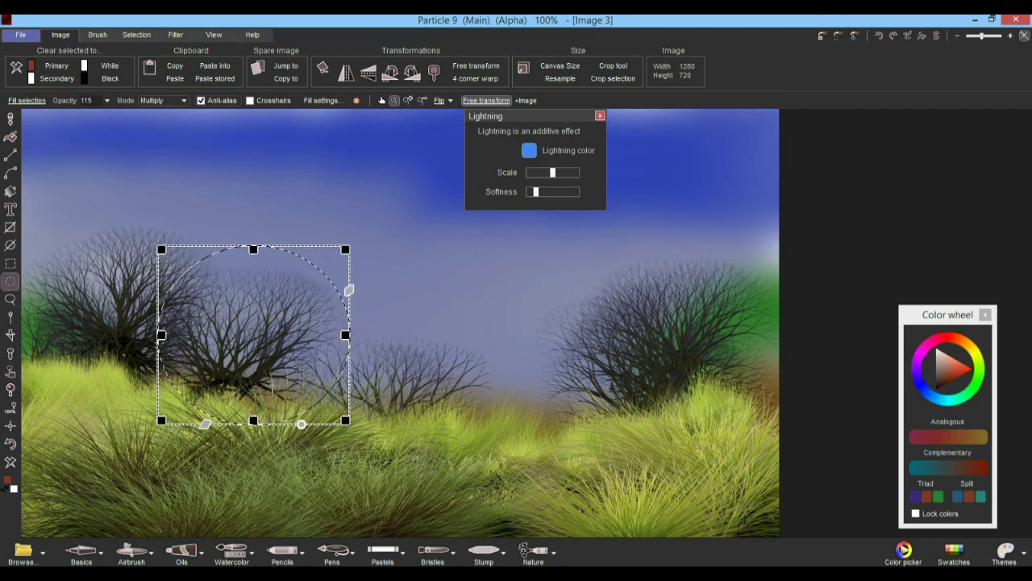
mouse_move(206, 433)
mouse_down()
mouse_move(131, 422)
mouse_move(241, 444)
mouse_move(195, 440)
mouse_up()
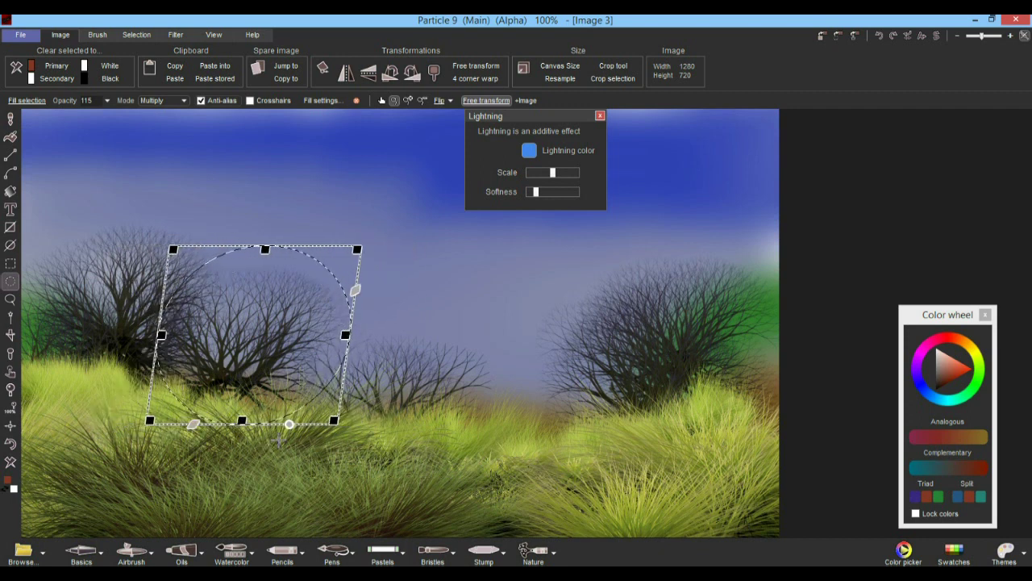
drag(287, 426, 349, 260)
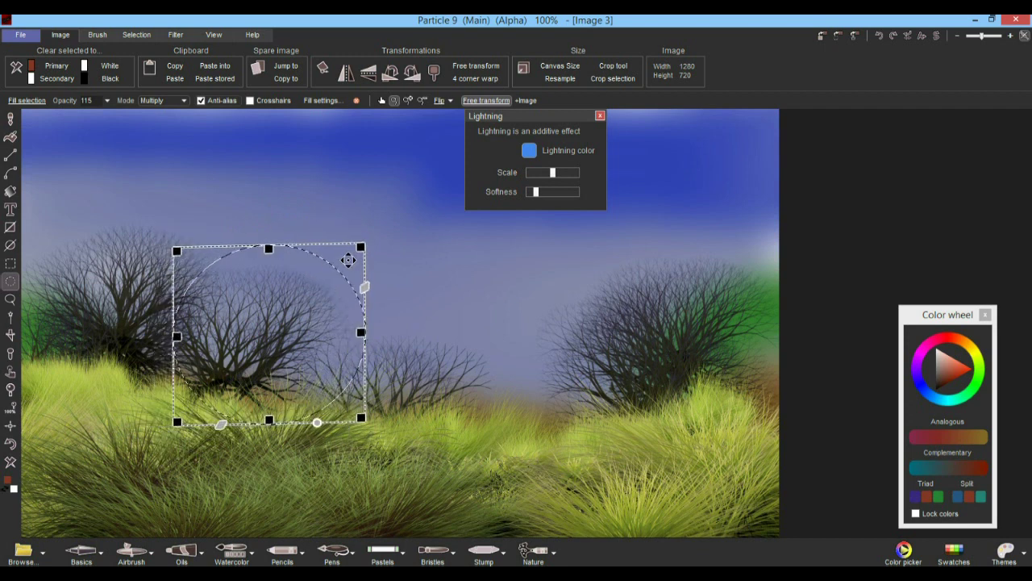
- Move the transformed elliptical selection over the small middle bush, skew it vertically and apply the transform
right_click(331, 269)
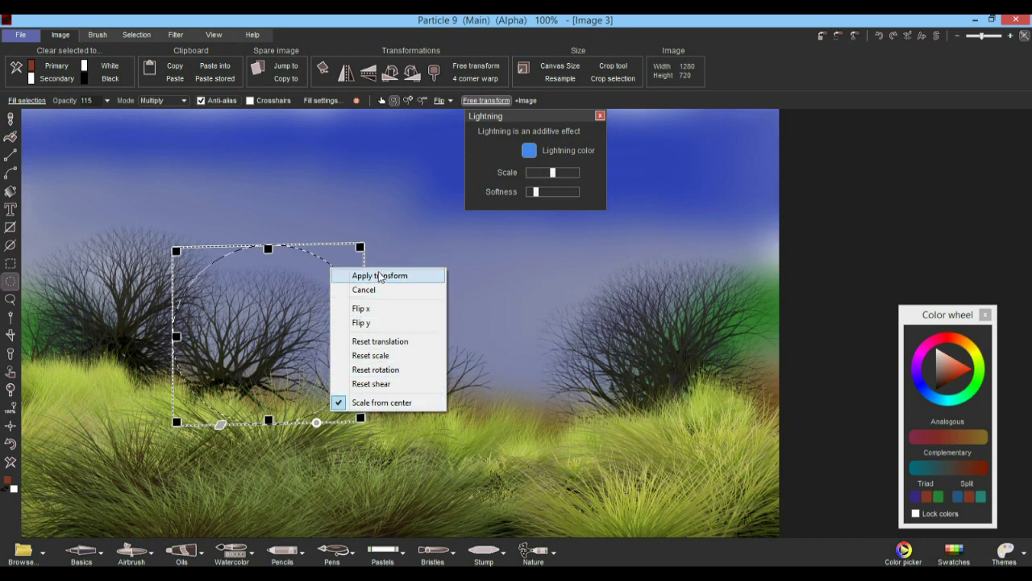
click(290, 277)
drag(304, 263, 422, 297)
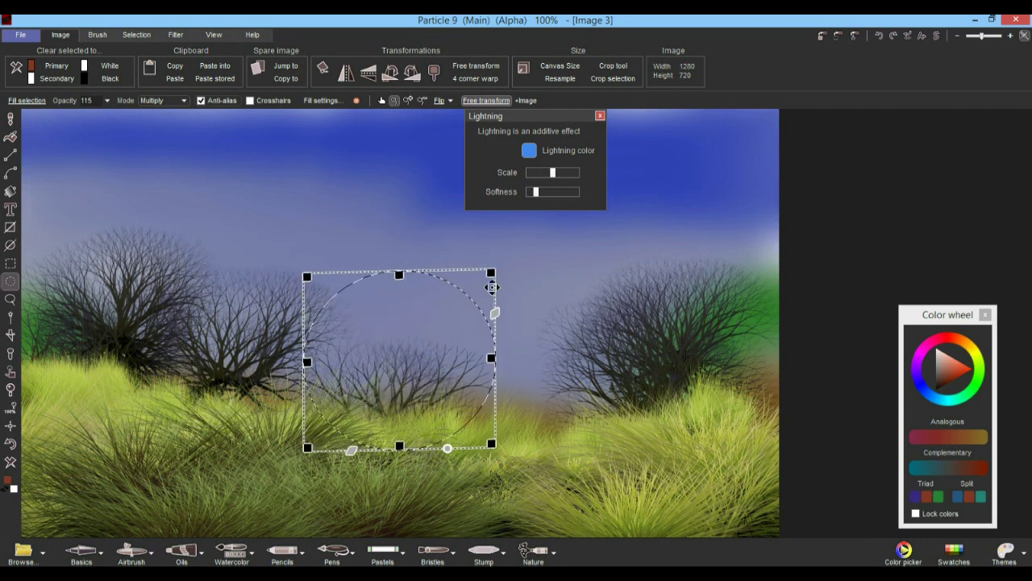
drag(490, 306, 493, 283)
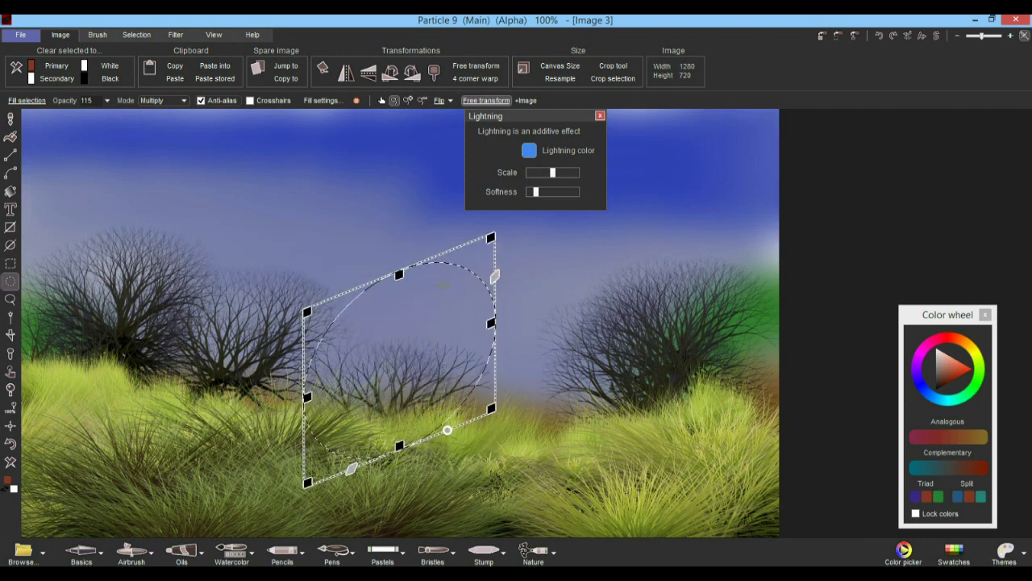
right_click(442, 283)
click(467, 291)
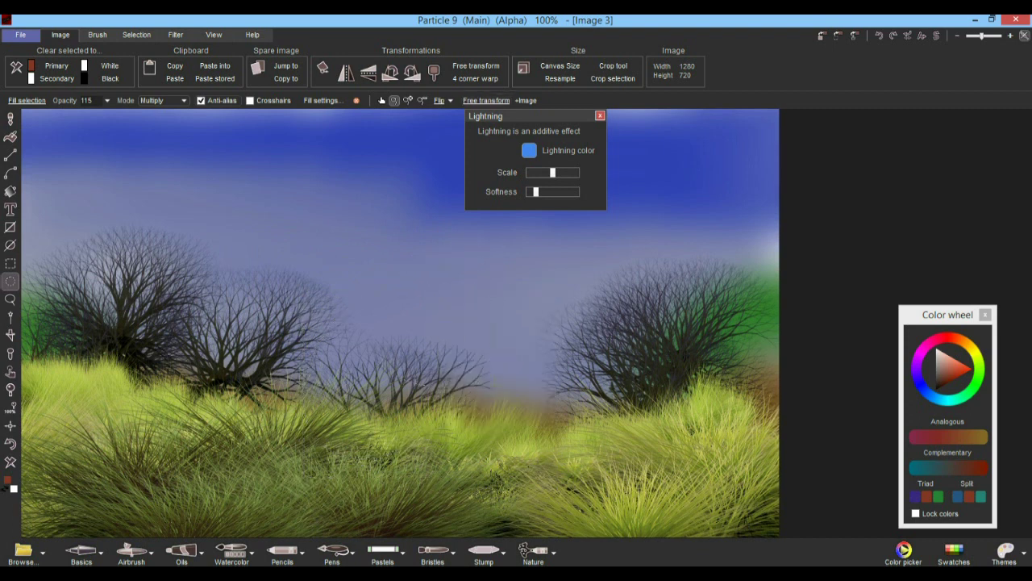
- Center the new circular selection on the small middle bush with Free transform, apply it, and close the Lightning settings
click(485, 101)
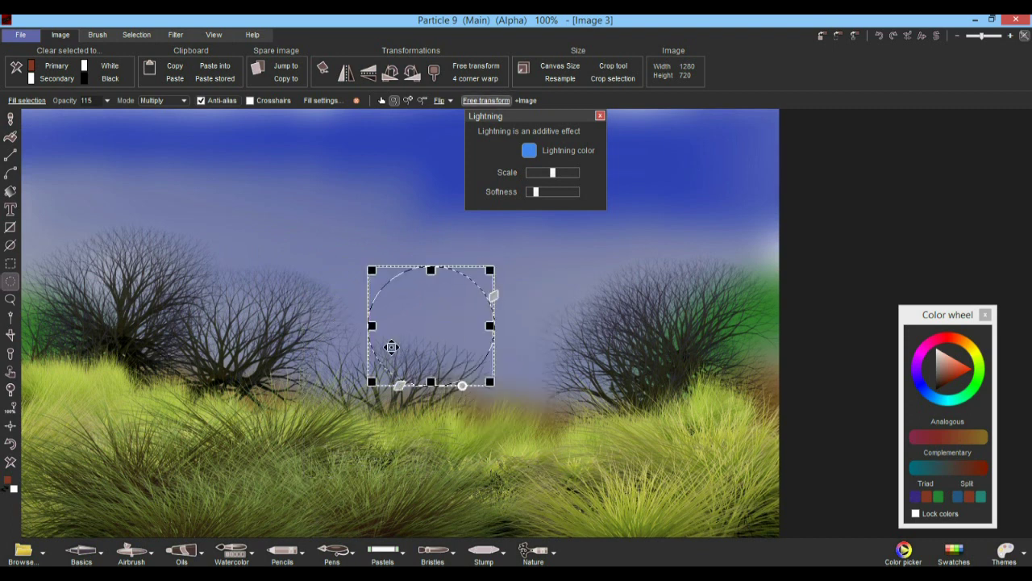
drag(445, 329, 423, 385)
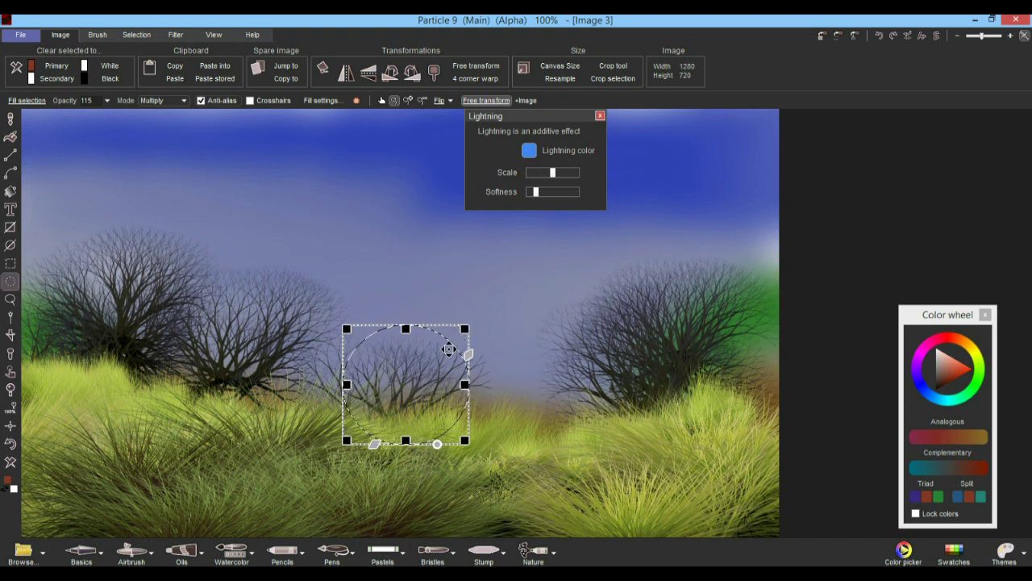
right_click(449, 350)
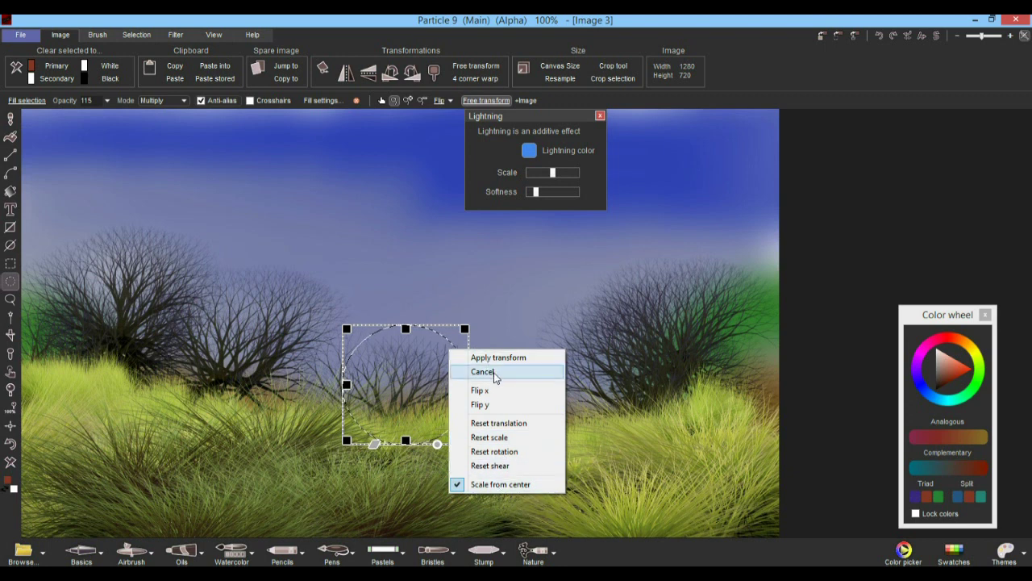
click(414, 356)
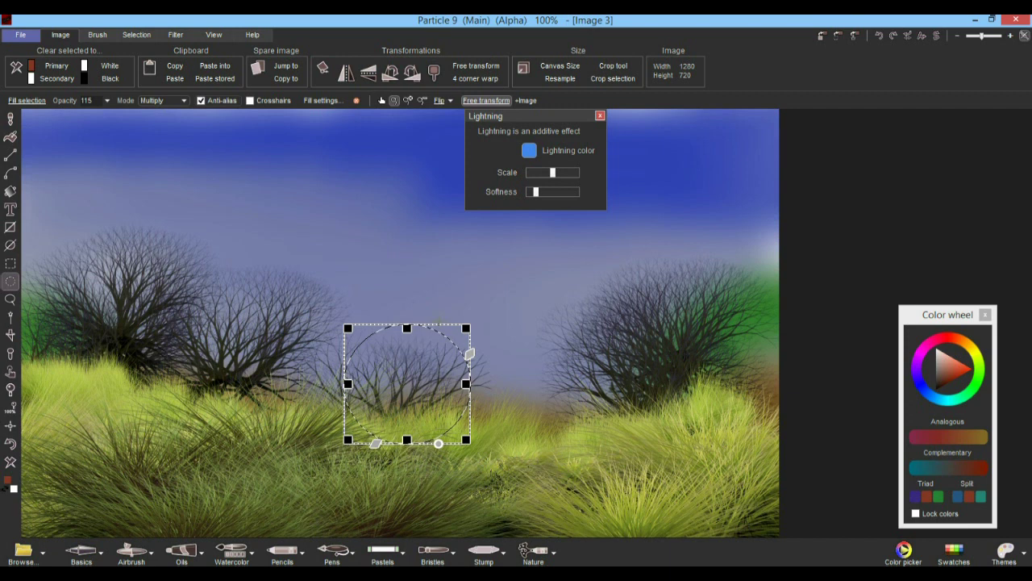
right_click(454, 354)
click(488, 362)
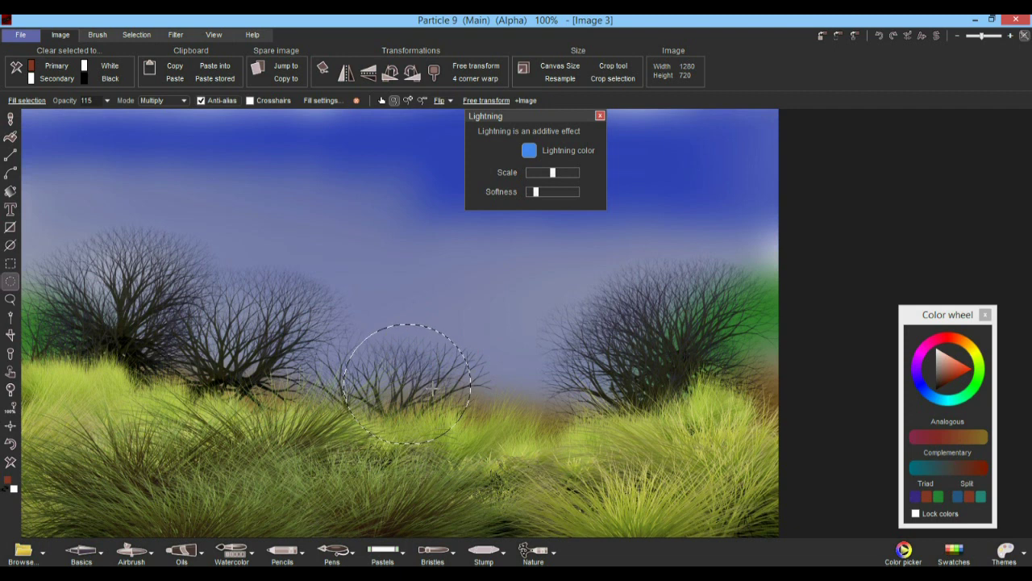
click(599, 116)
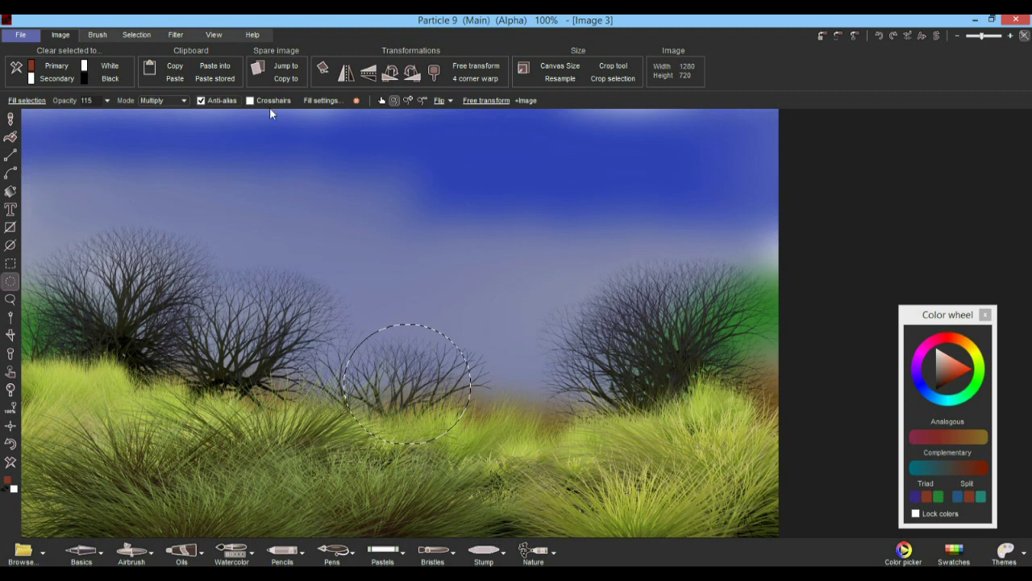
- Toggle the selection's color overlay and marching ants on and off in turn, ending with both switched on
click(144, 37)
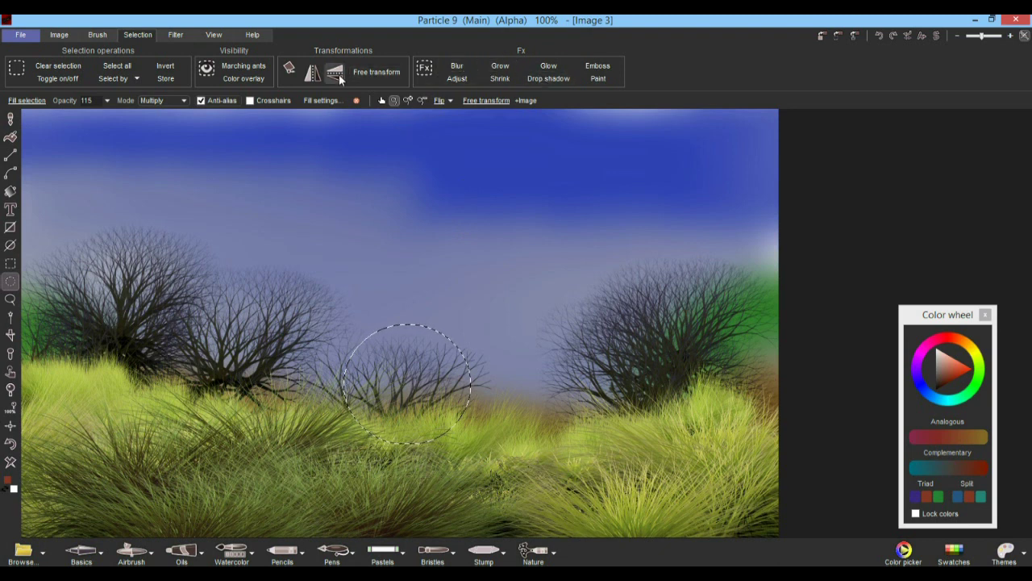
click(236, 78)
click(236, 76)
click(236, 76)
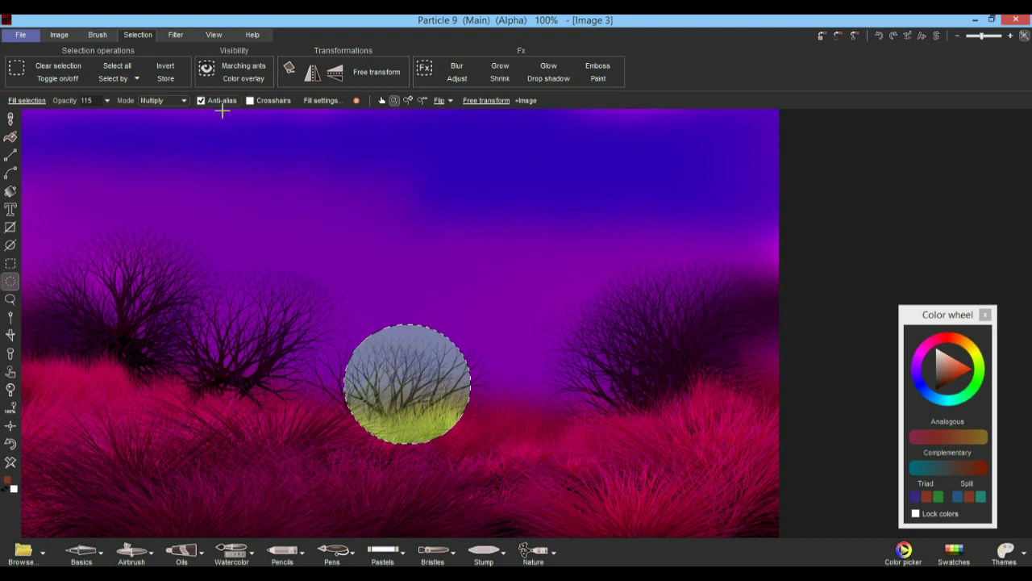
click(244, 79)
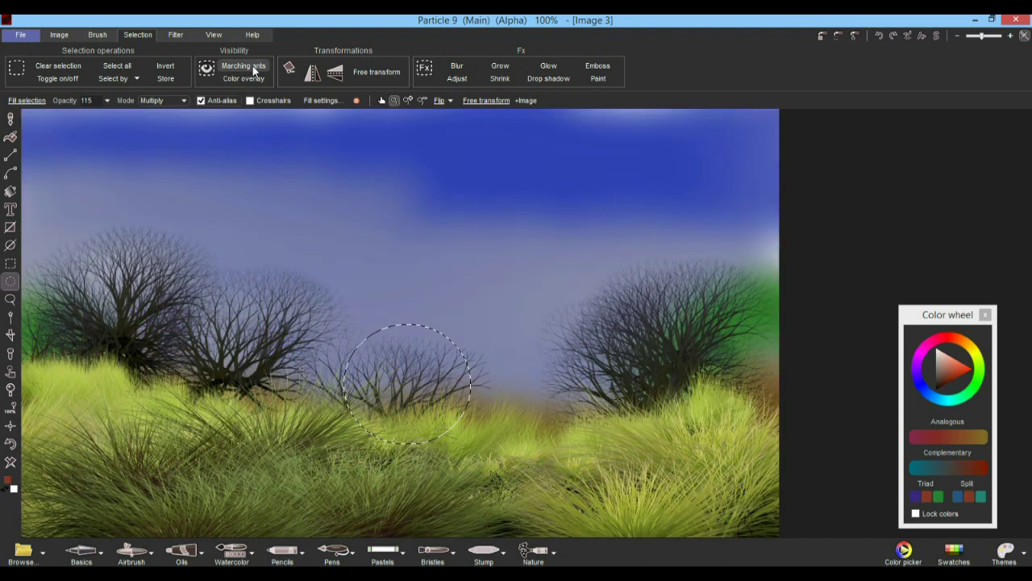
click(253, 70)
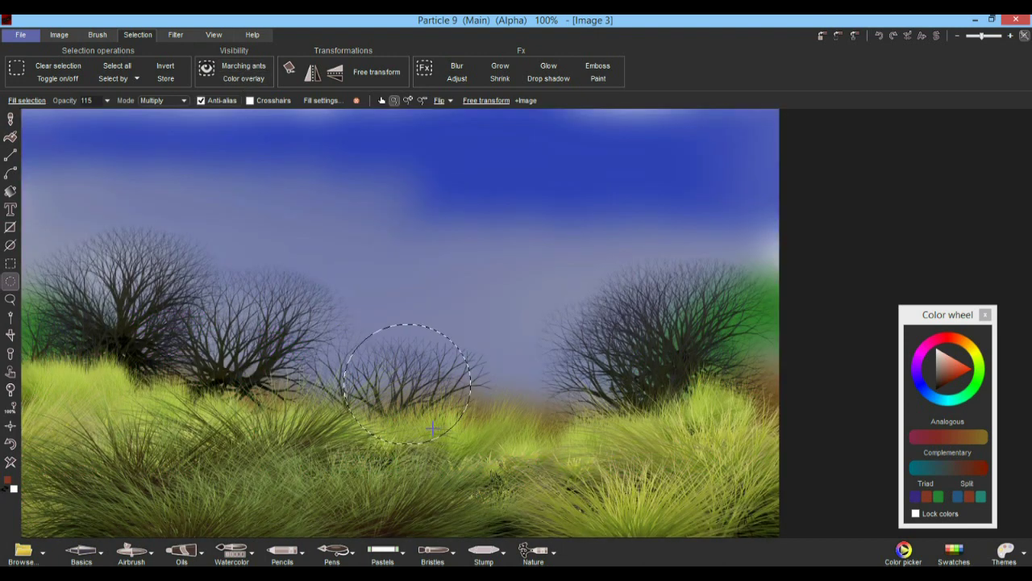
click(249, 75)
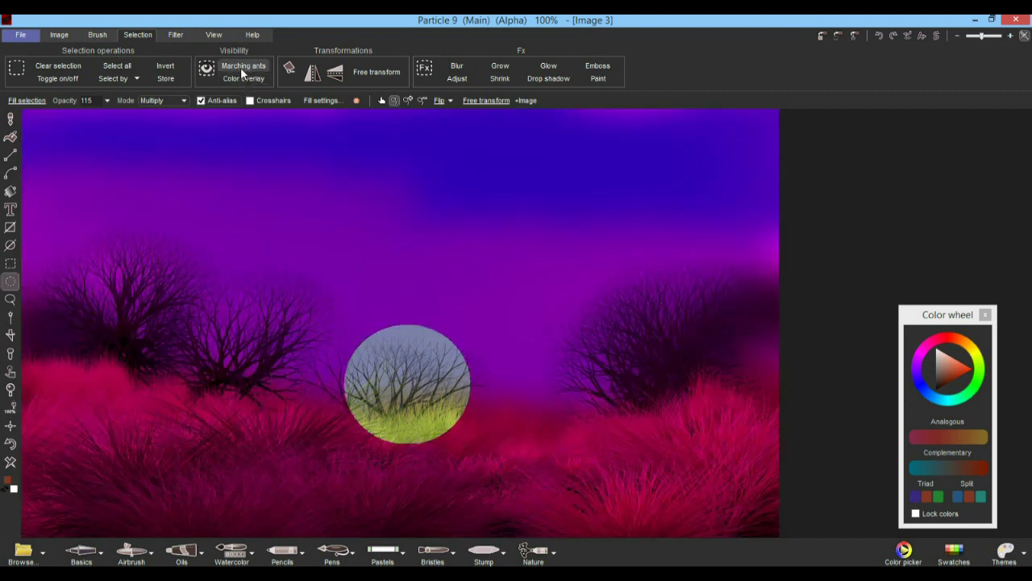
click(241, 71)
click(241, 69)
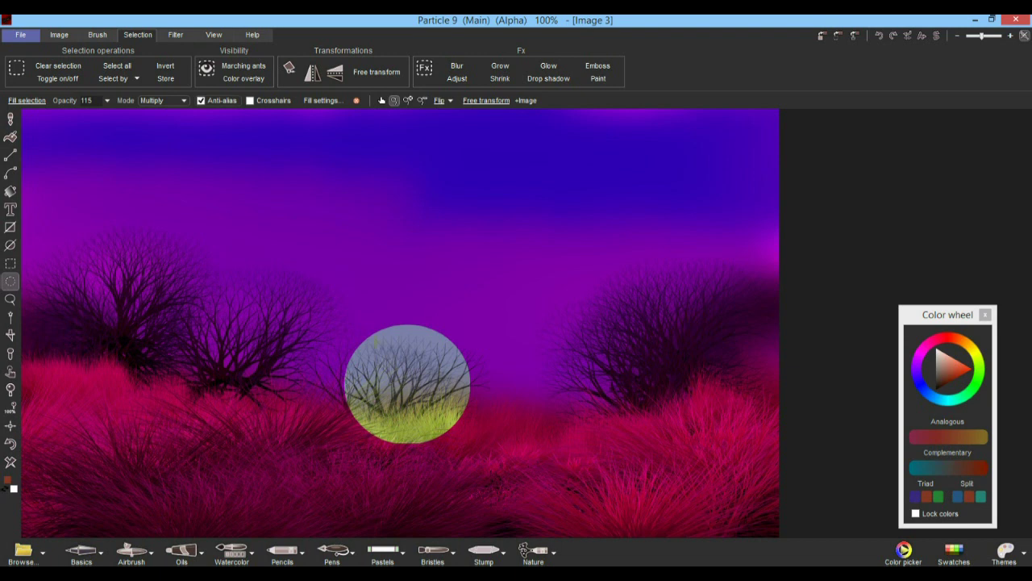
click(249, 65)
click(233, 77)
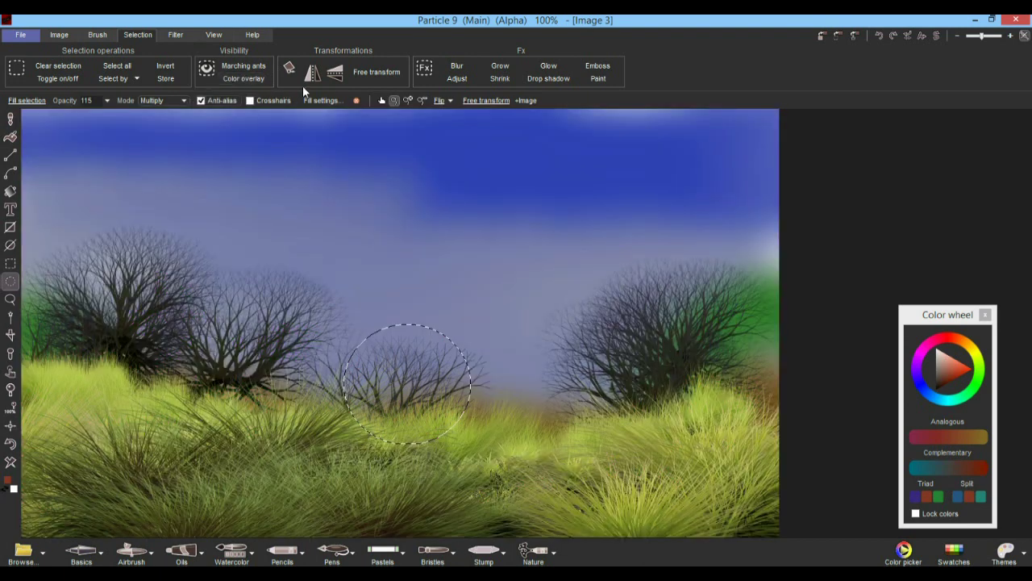
click(243, 78)
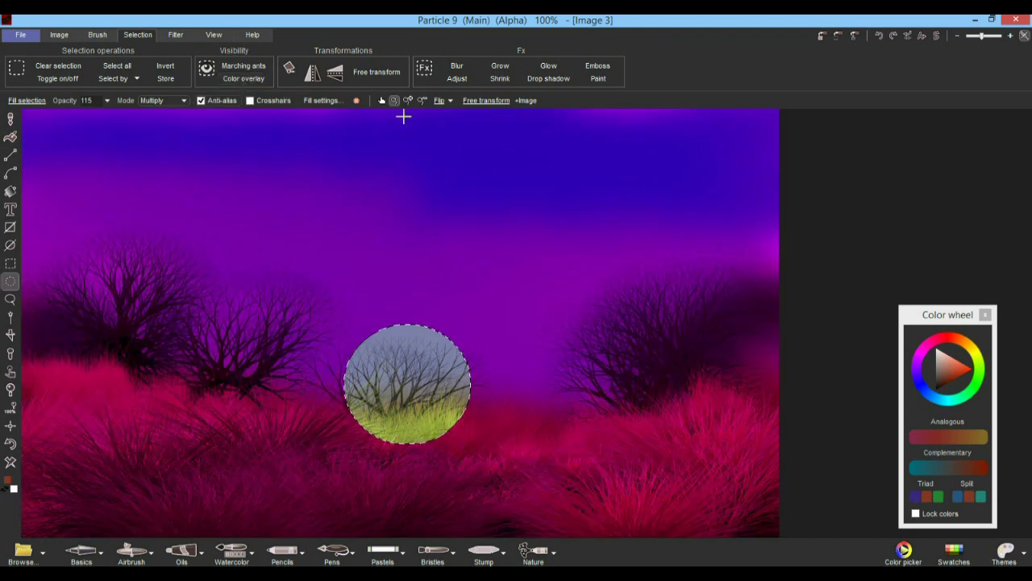
- Try a Gaussian blur at roughly a third of the slider range on the selection's edge, and undo it
click(457, 66)
drag(472, 258, 503, 259)
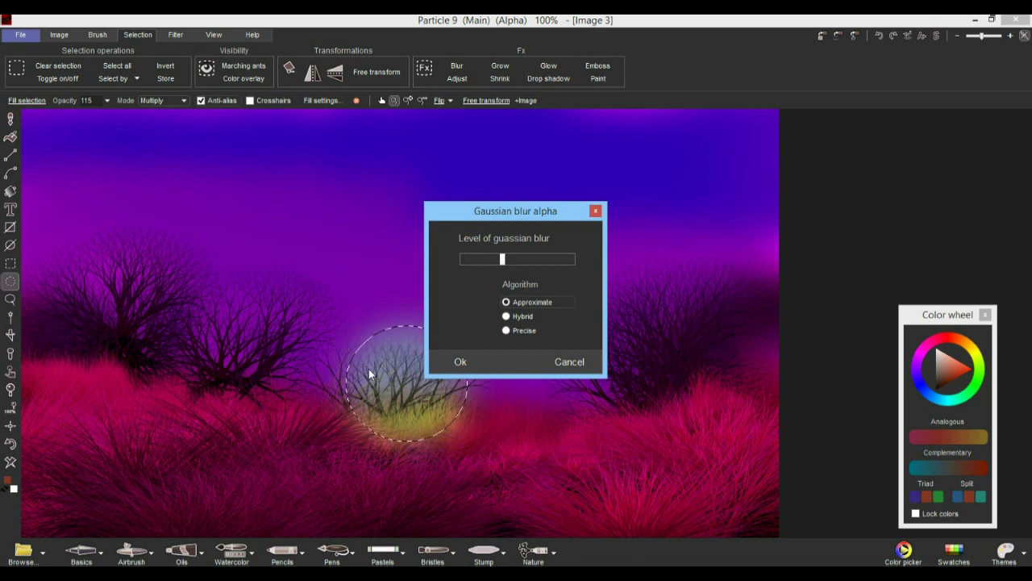
click(461, 361)
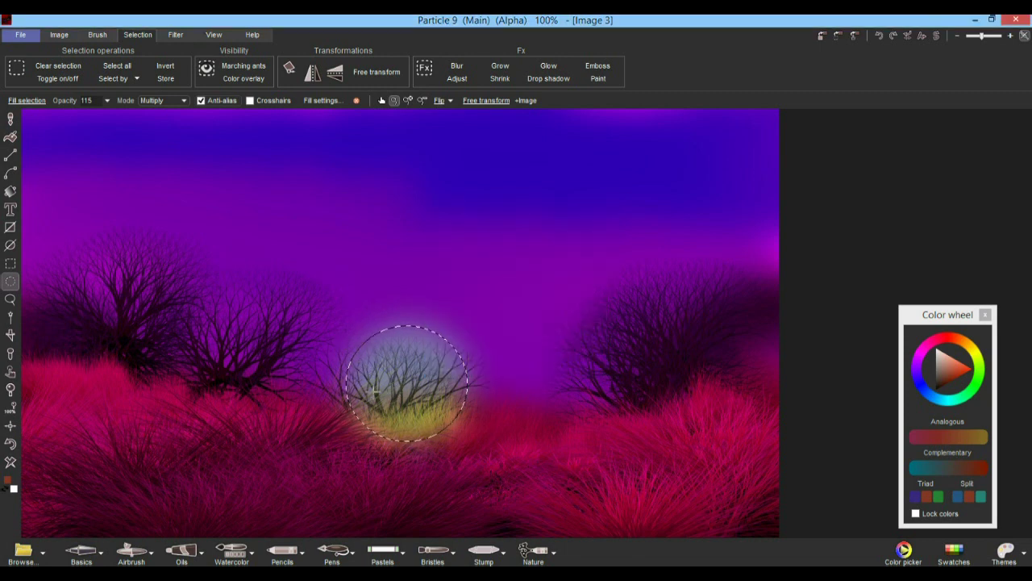
scroll(498, 369, up, 5)
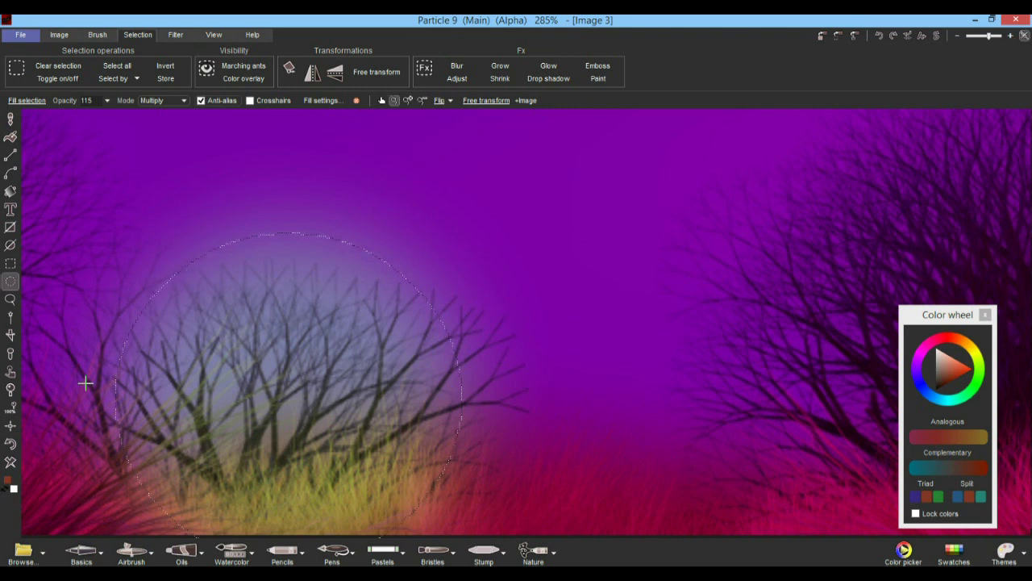
click(11, 445)
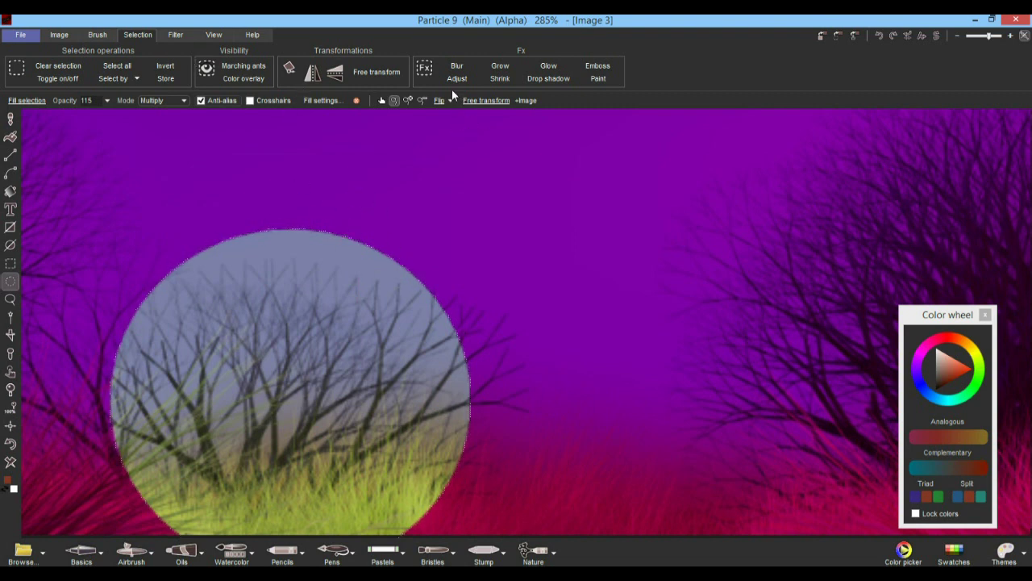
- Soften the selection's edge with a low-level Gaussian blur using the Approximate algorithm
click(463, 63)
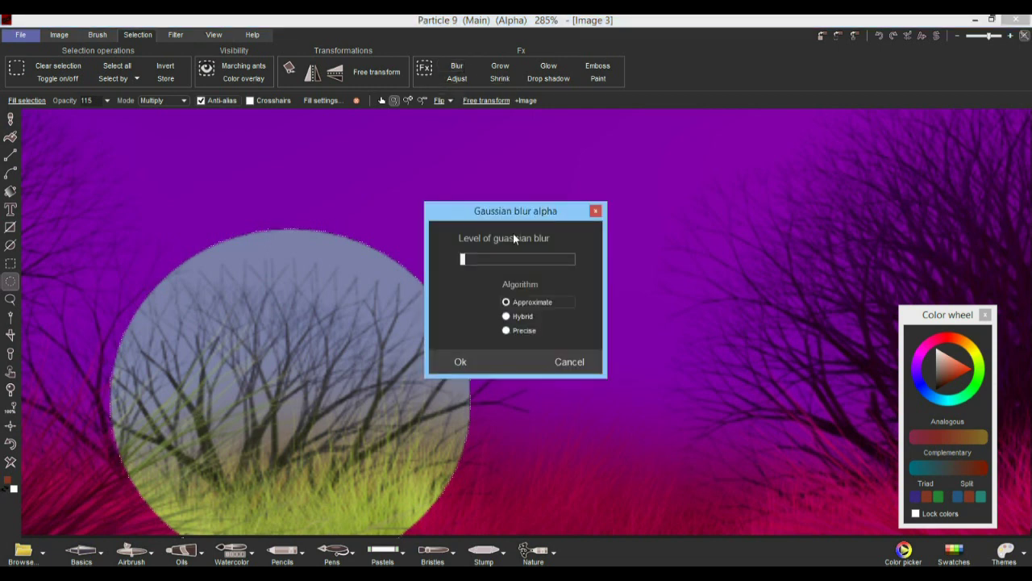
drag(466, 261, 482, 261)
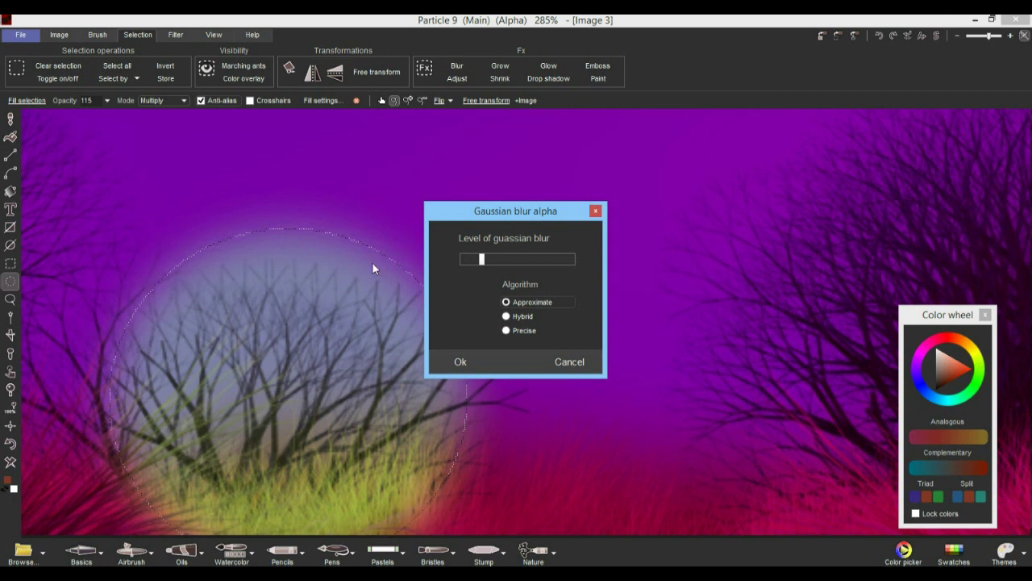
click(458, 362)
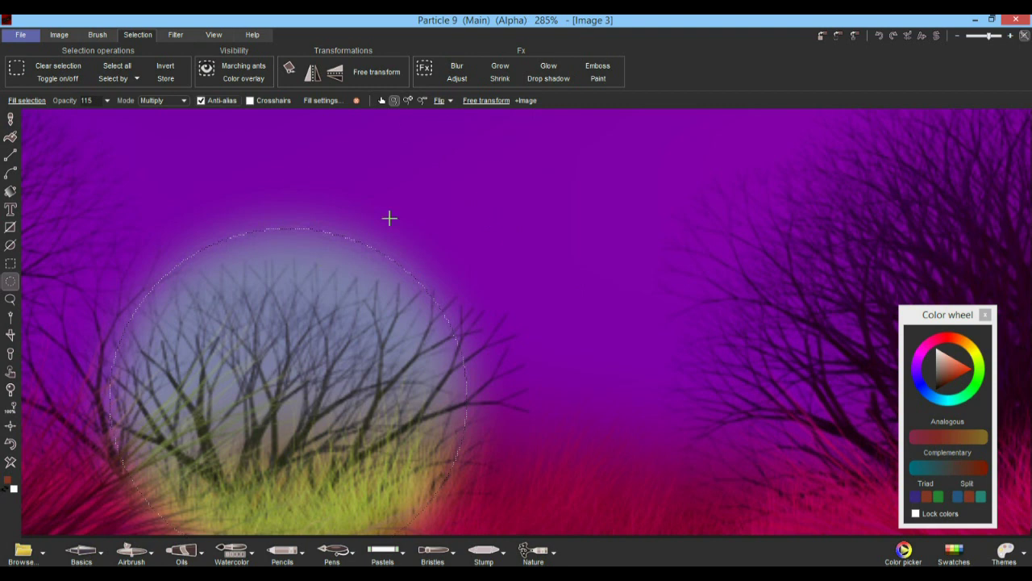
- Preview a black drop shadow on the selection with raised fuzziness and maximum opacity, and cancel it
click(543, 78)
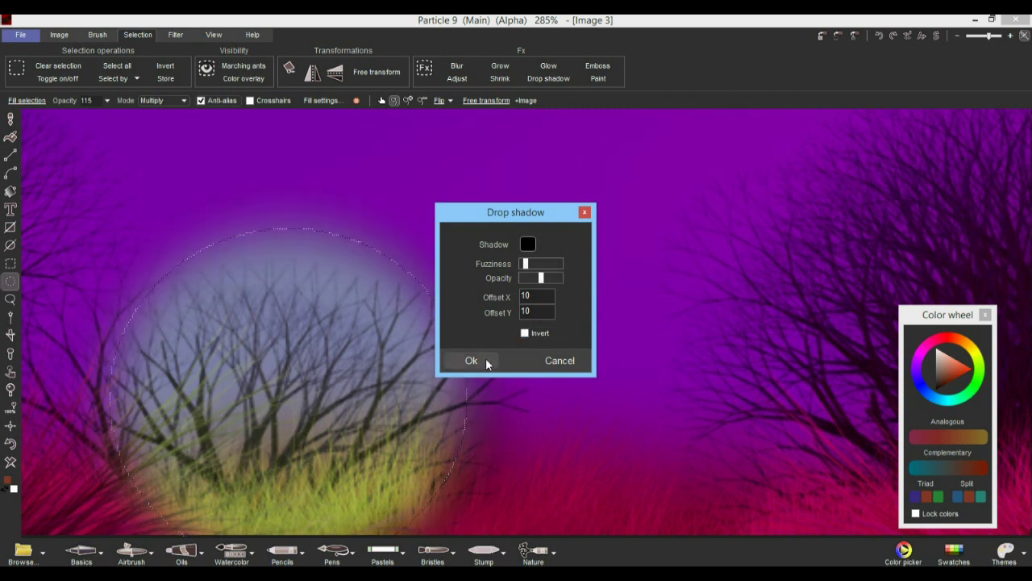
mouse_move(541, 277)
mouse_down()
mouse_move(567, 274)
mouse_move(538, 263)
mouse_up()
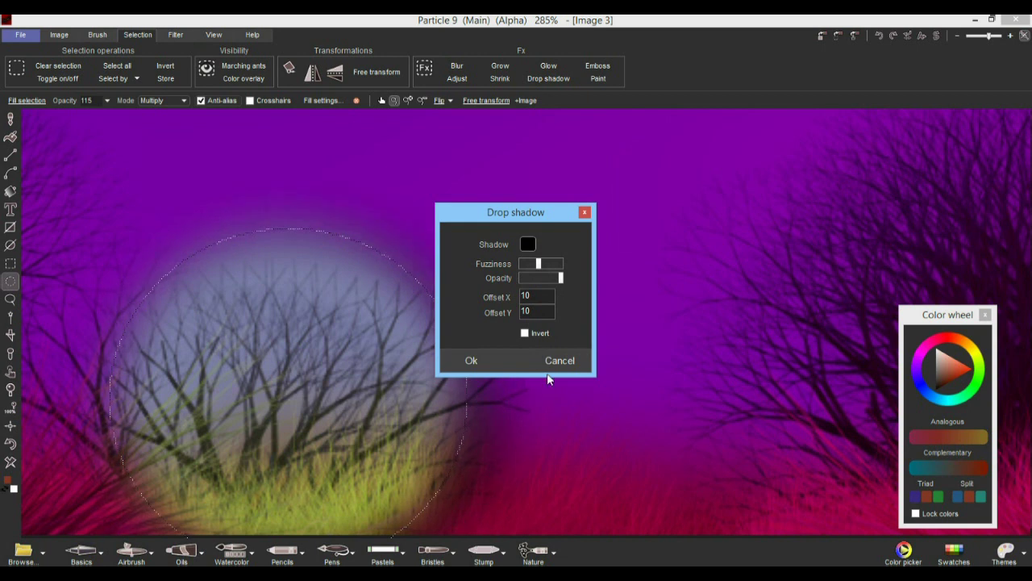
click(560, 361)
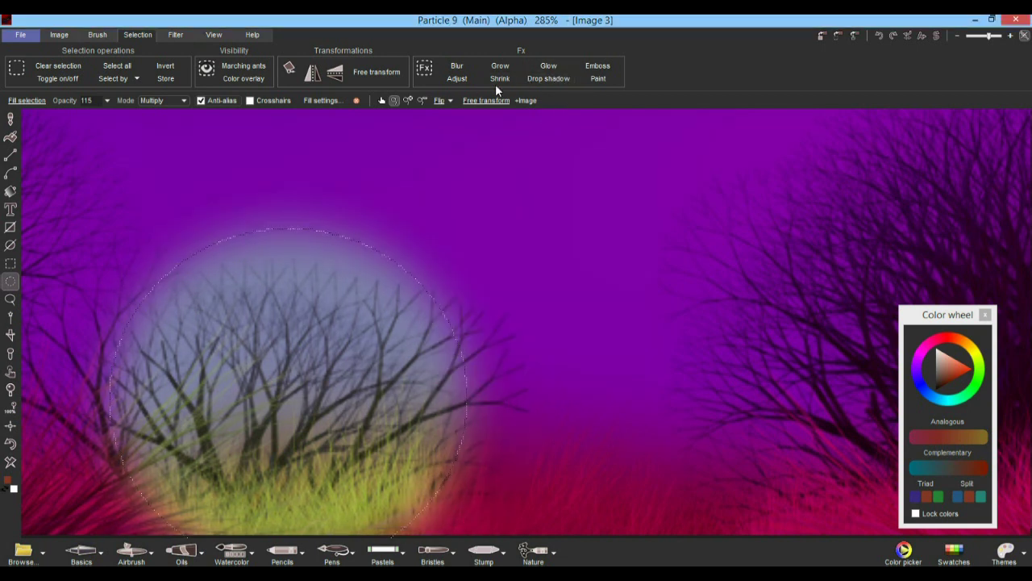
- Enter paint on alpha mode, draw a tall elliptical selection across the mask's right edge, and leave the mode
click(606, 80)
drag(362, 361, 453, 166)
click(547, 374)
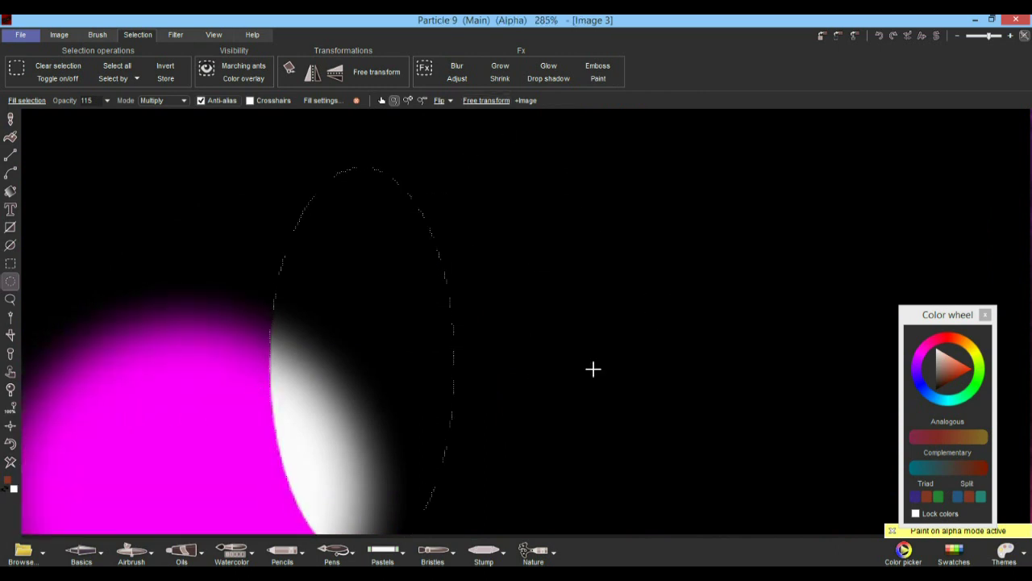
click(892, 531)
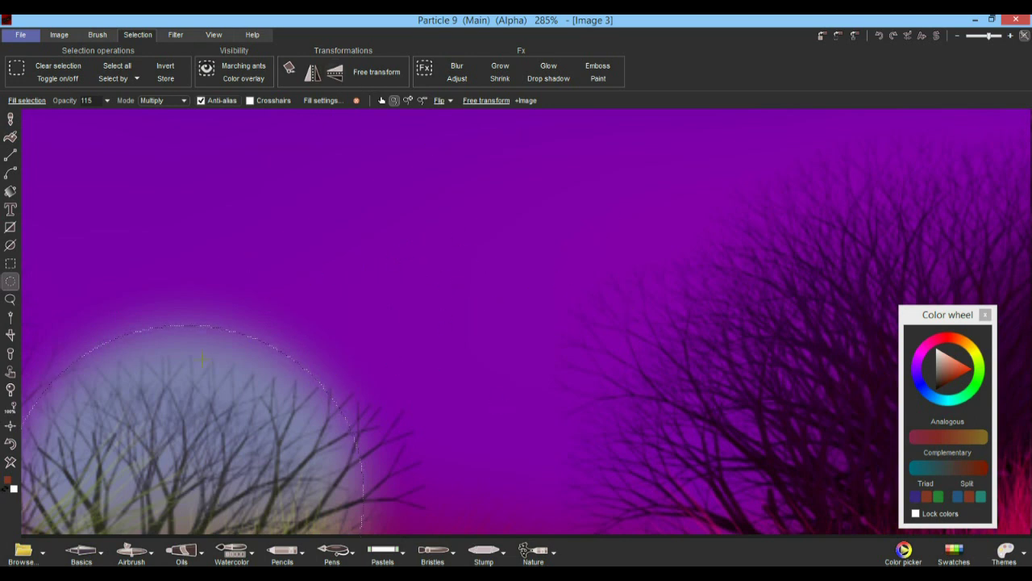
drag(659, 299, 546, 230)
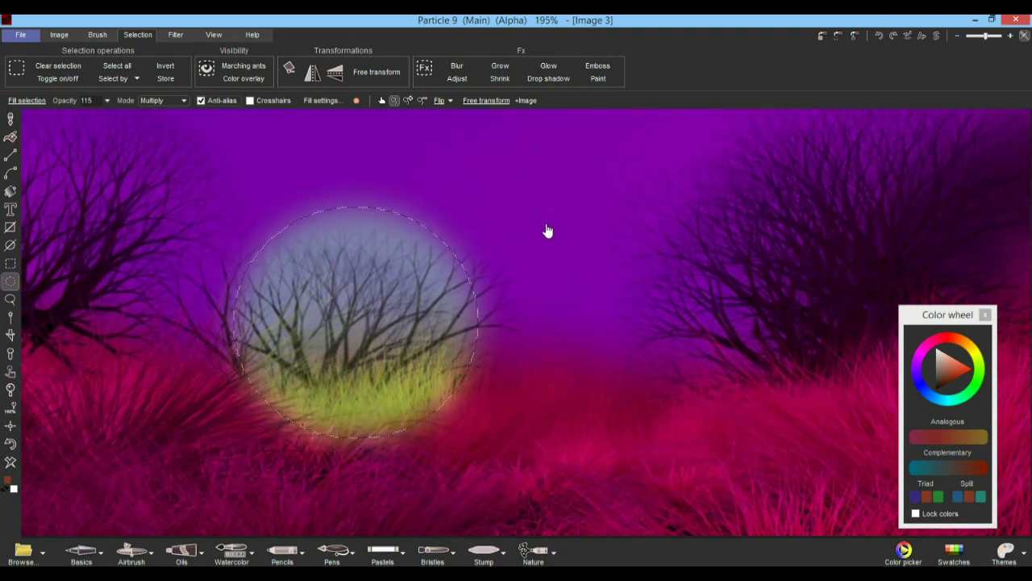
- Enter paint on alpha mode and choose the Large airbrush as the painting brush
click(600, 78)
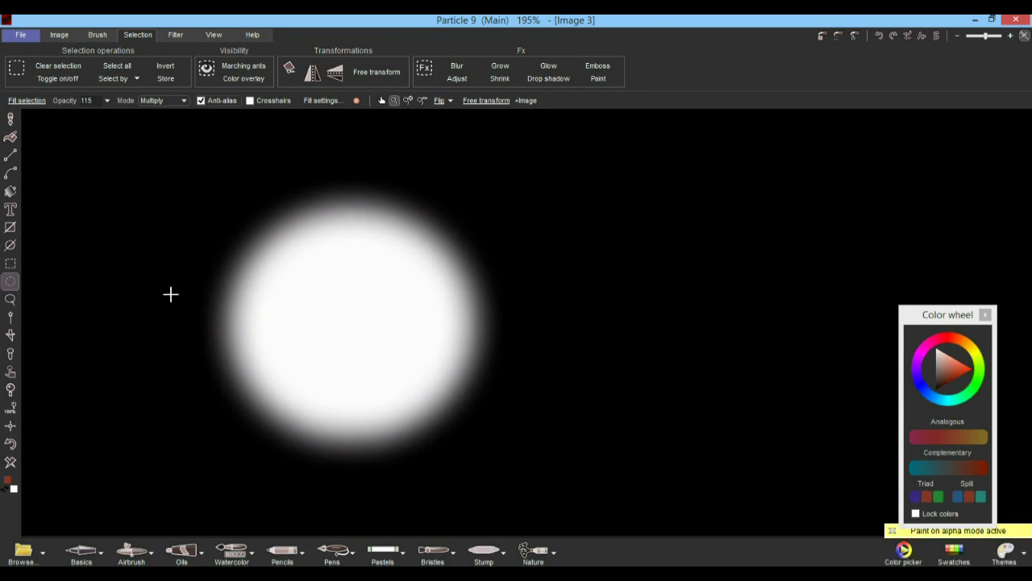
click(10, 119)
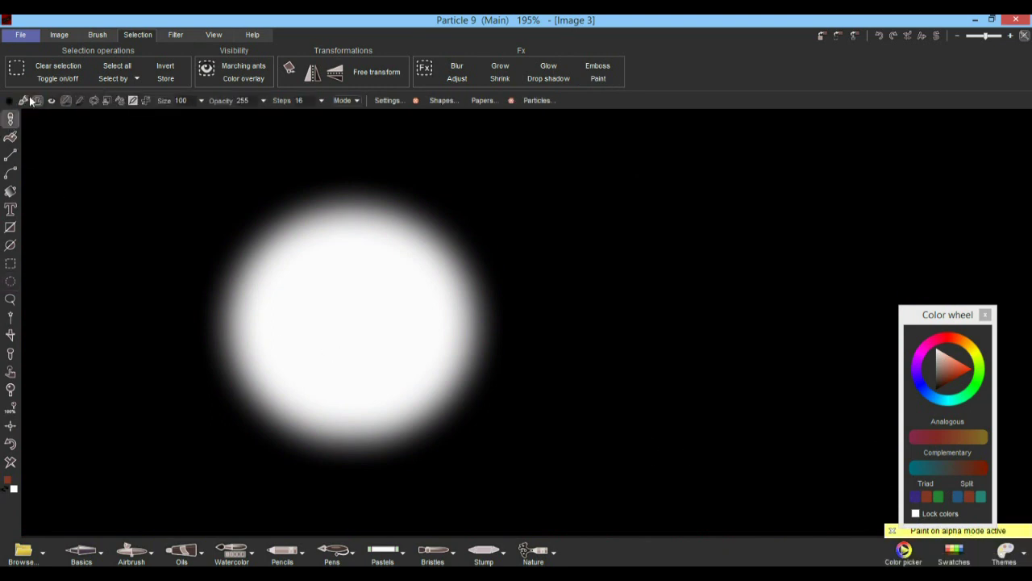
click(12, 119)
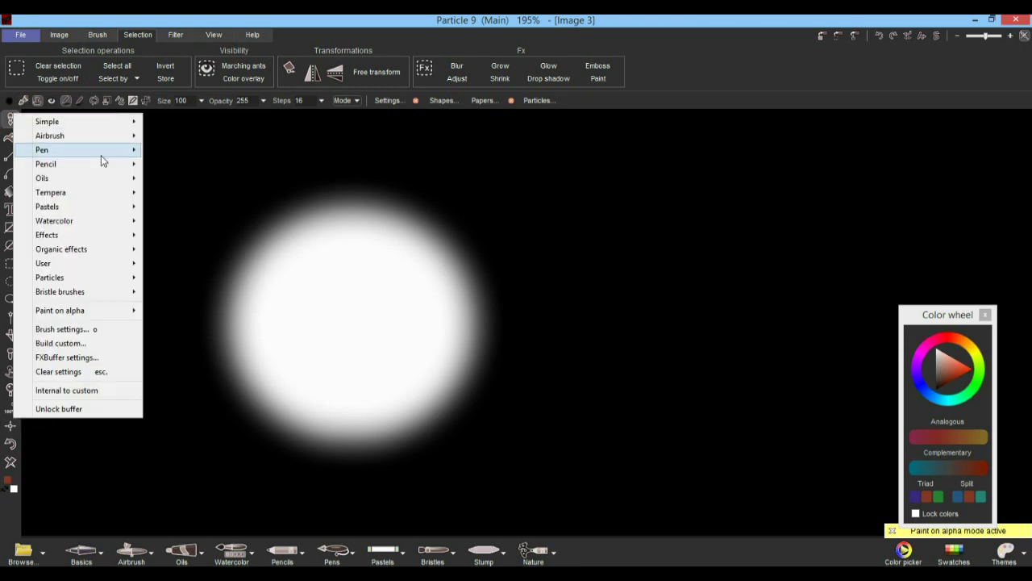
mouse_move(113, 135)
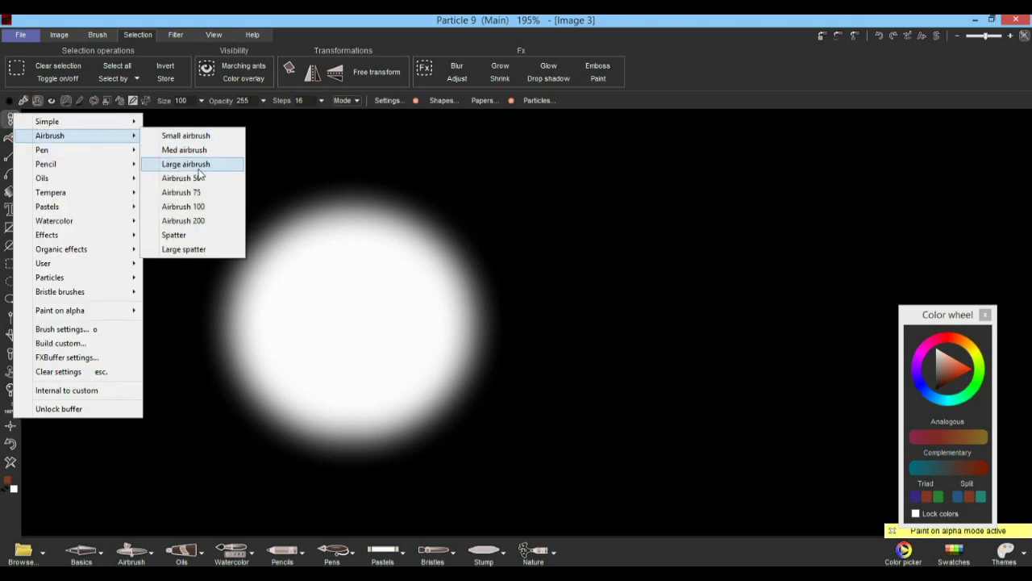
click(185, 164)
- Airbrush dark red and white strokes across the alpha mask, extending from the edge of the white circle
mouse_move(456, 300)
mouse_down()
mouse_move(544, 281)
mouse_move(581, 298)
mouse_up()
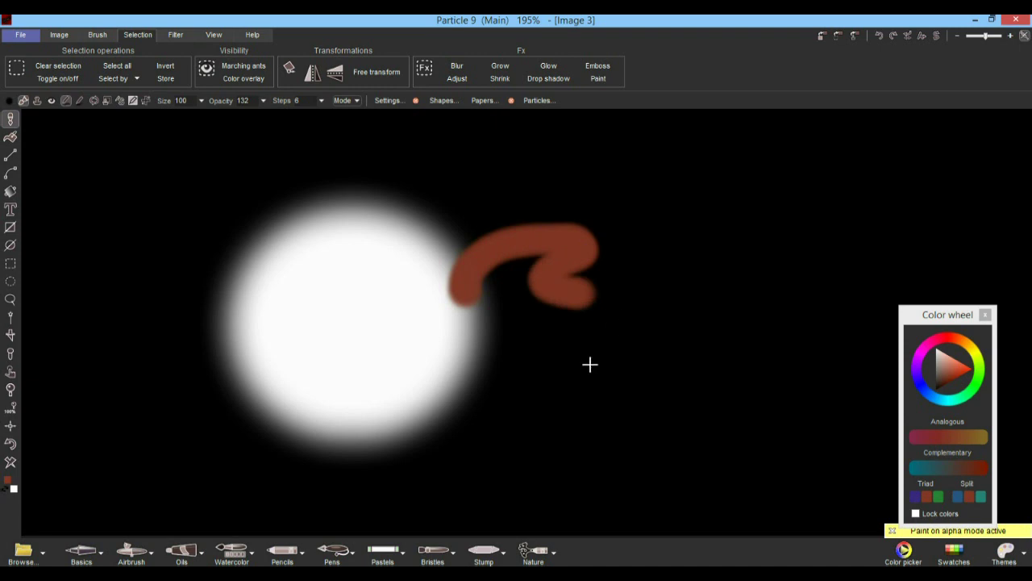
drag(687, 369, 487, 381)
mouse_move(794, 246)
mouse_down()
mouse_move(737, 240)
mouse_move(401, 304)
mouse_up()
drag(423, 356, 601, 342)
drag(649, 365, 510, 437)
- Choose a muted pink as the primary color and an olive yellow as the secondary color
click(955, 359)
click(934, 343)
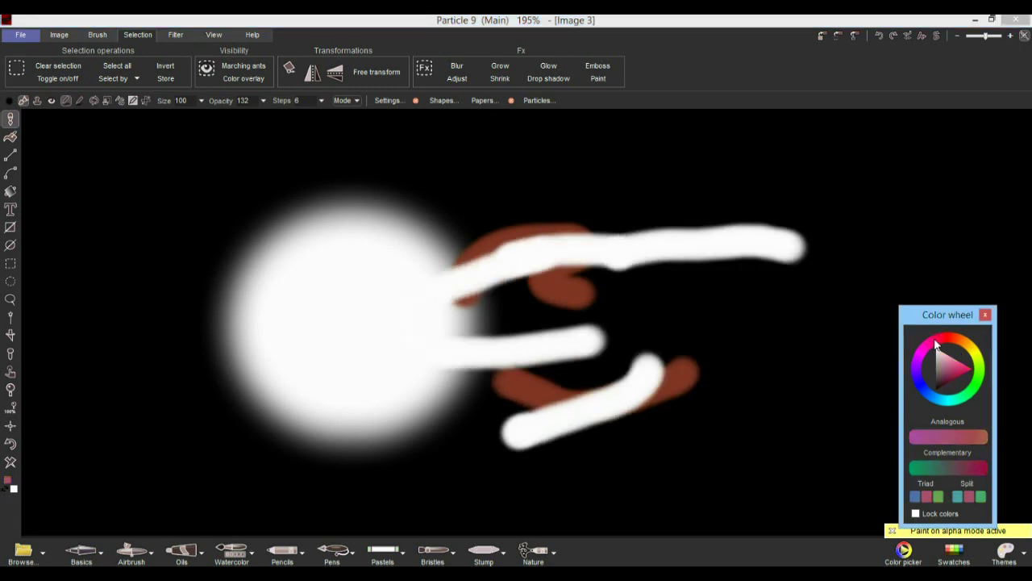
right_click(971, 347)
- Airbrush pink strokes over the white circle and the strokes beside it on the alpha mask
drag(297, 236, 488, 184)
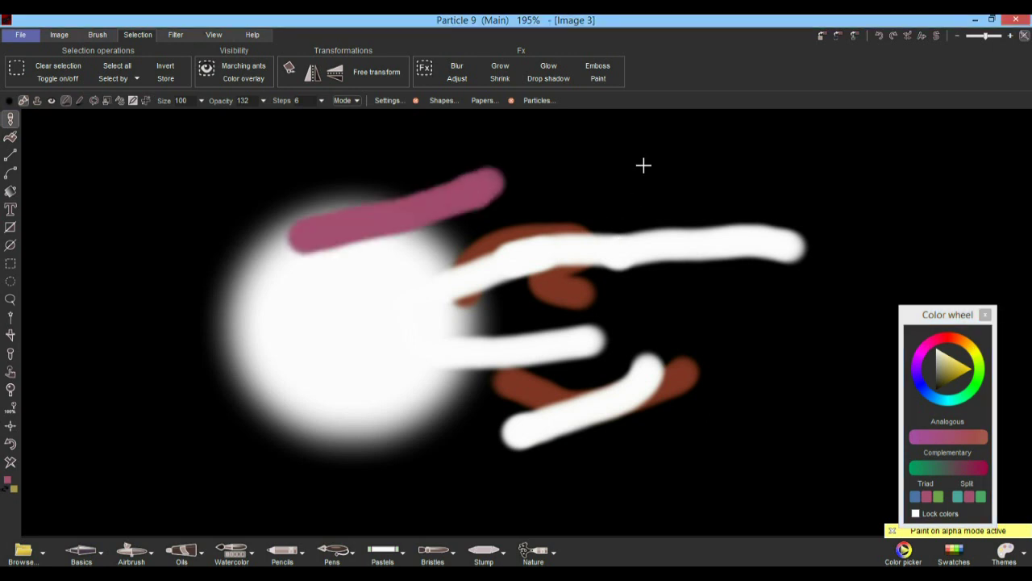
drag(643, 165, 617, 274)
mouse_move(721, 199)
mouse_down()
mouse_move(618, 365)
mouse_move(601, 368)
mouse_up()
drag(466, 373, 383, 424)
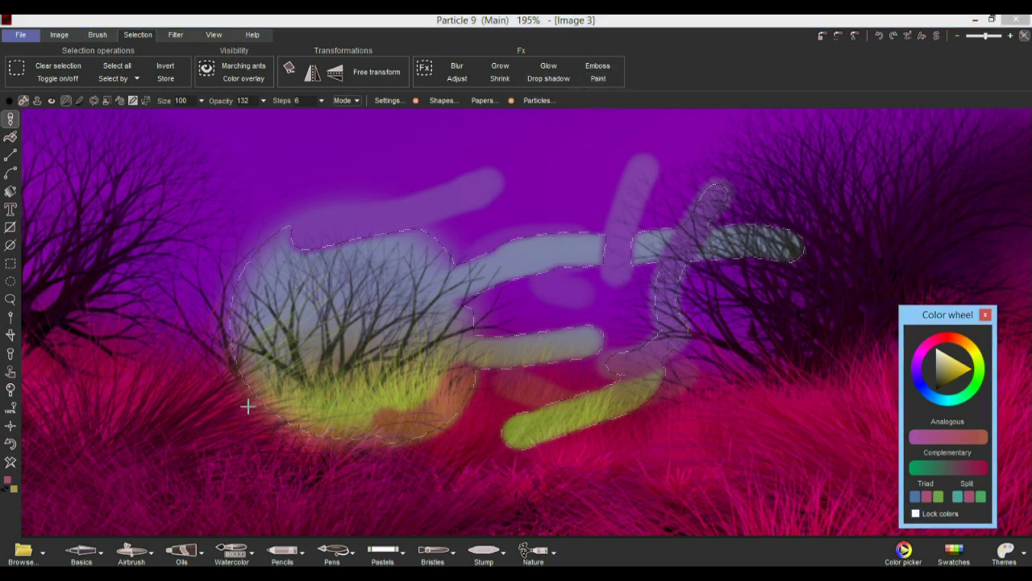
- Undo all the airbrushed strokes on the alpha mask until only the soft white circle remains, and leave the mode
click(10, 444)
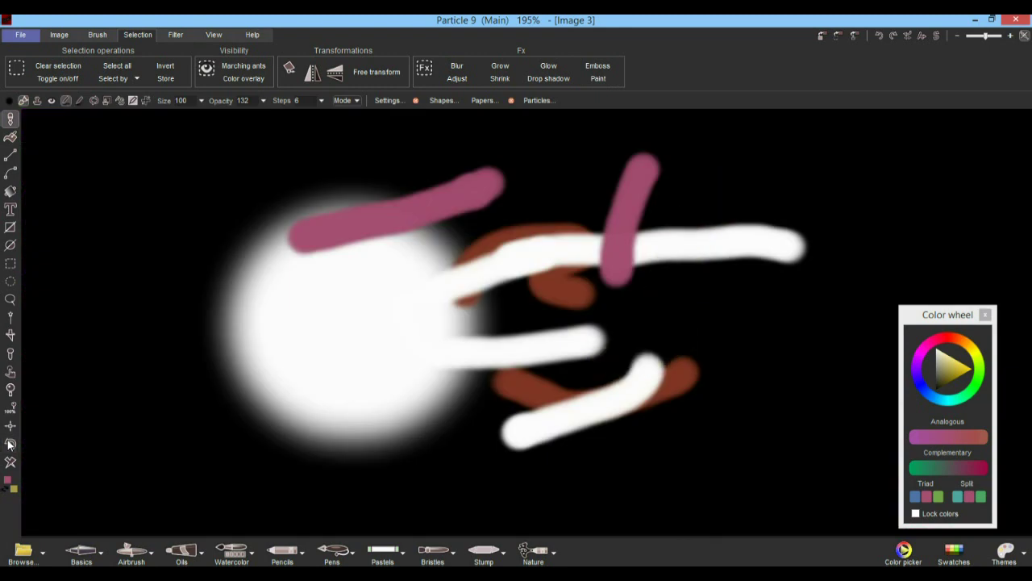
click(10, 445)
click(10, 444)
click(10, 445)
click(9, 444)
click(9, 444)
click(10, 444)
click(10, 445)
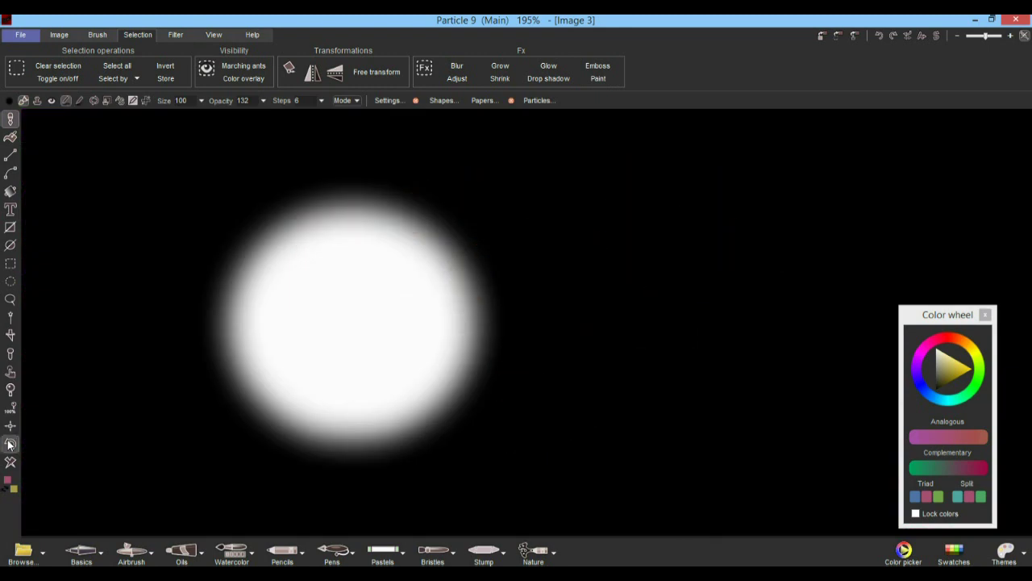
click(10, 444)
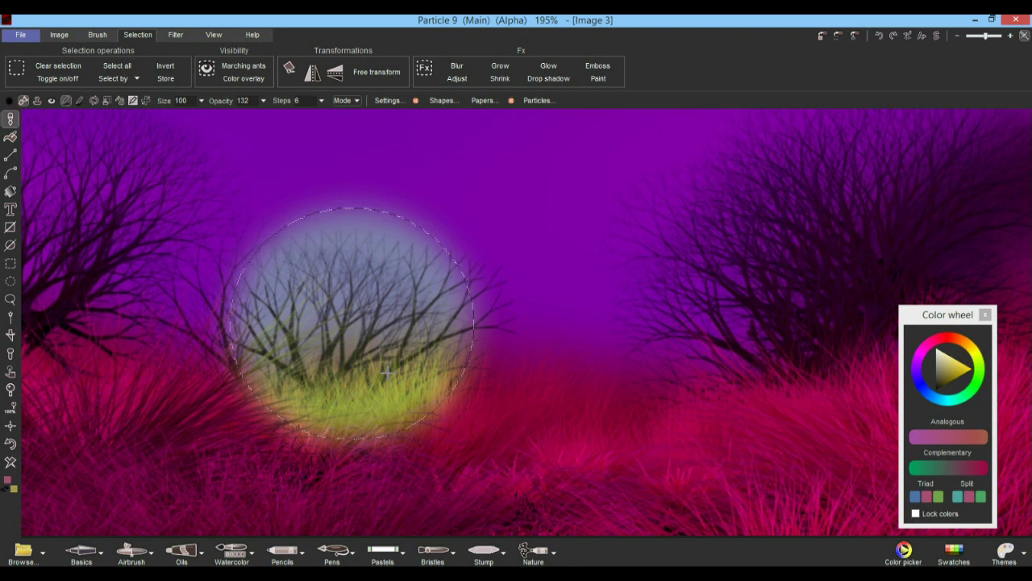
- Move the soft-edged round selection across the landscape and place it over the crown of the large bare bush
drag(403, 363, 457, 341)
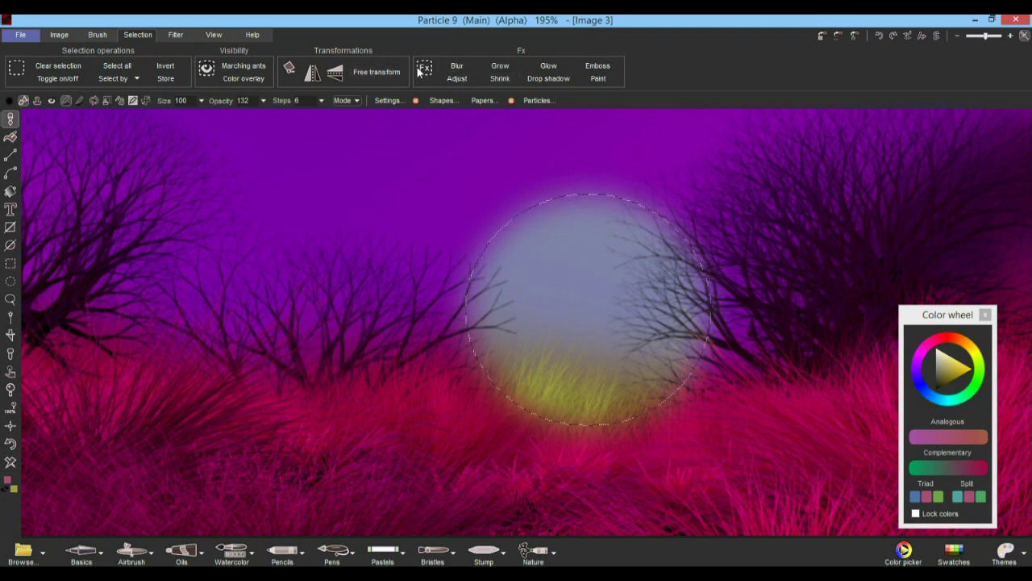
drag(587, 294, 487, 278)
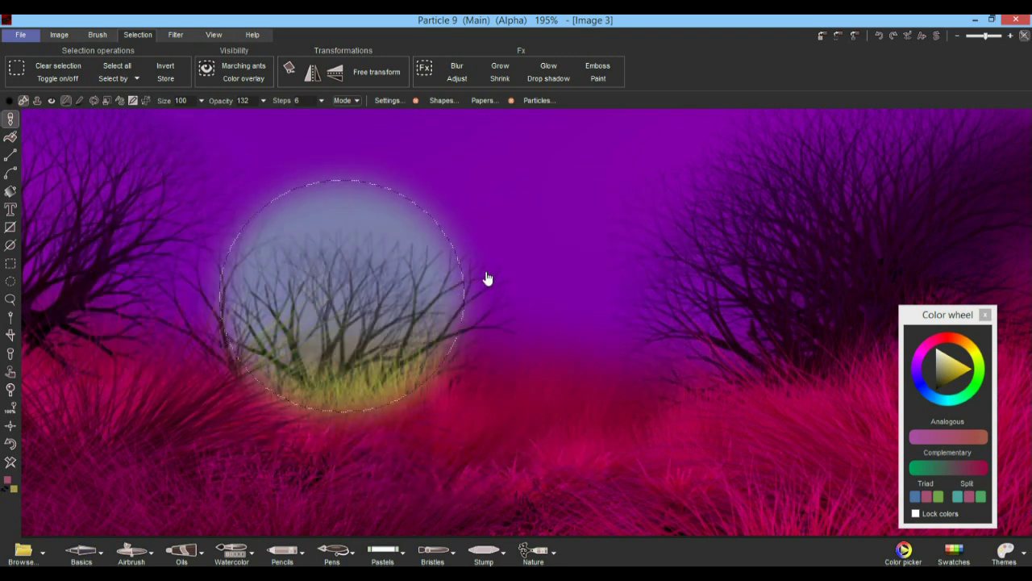
drag(406, 295, 677, 340)
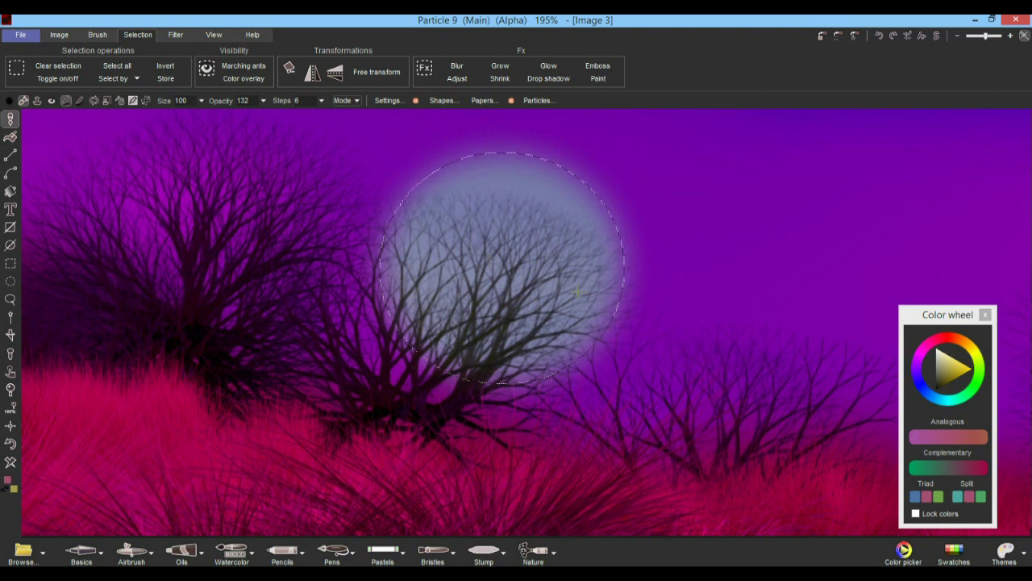
- Pick up the selected bush as a brush and open the Store brush window, moving it aside over the sky
click(98, 34)
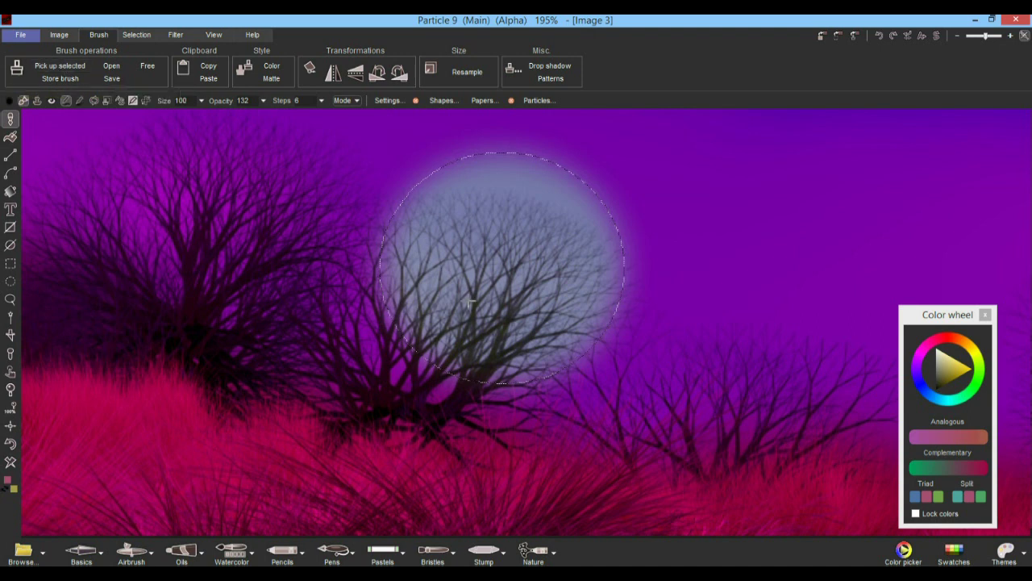
click(57, 70)
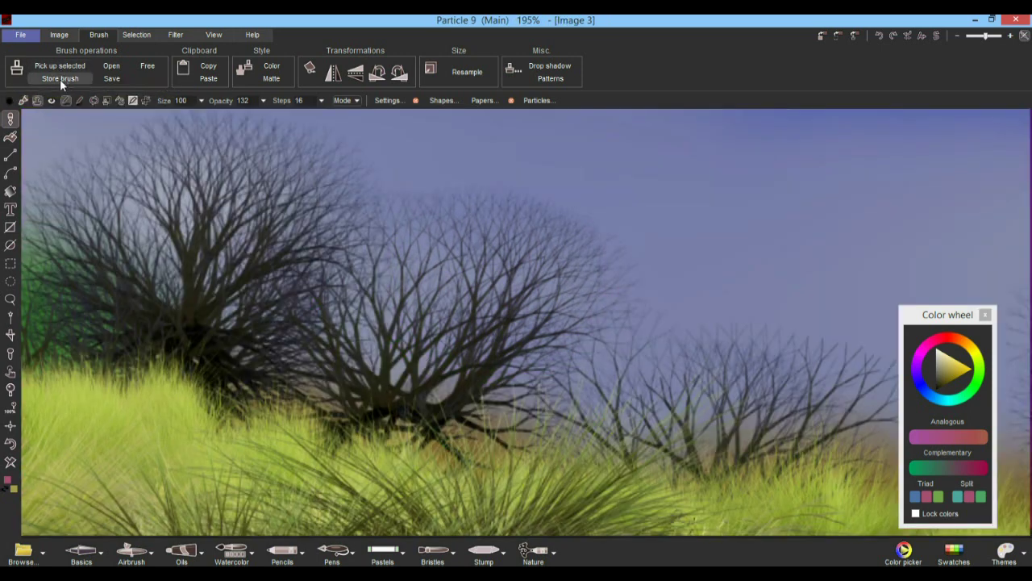
click(60, 78)
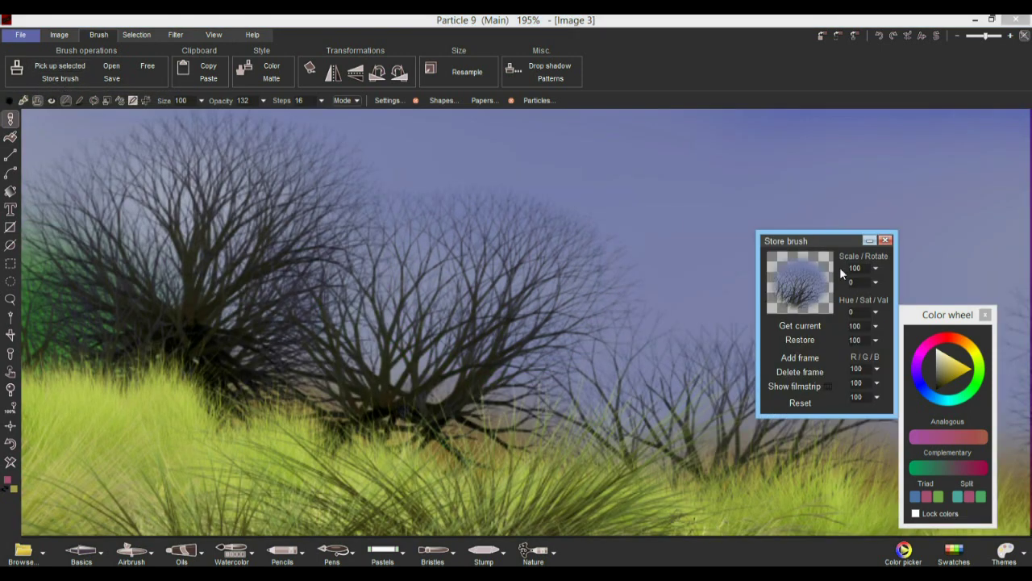
drag(840, 237, 745, 154)
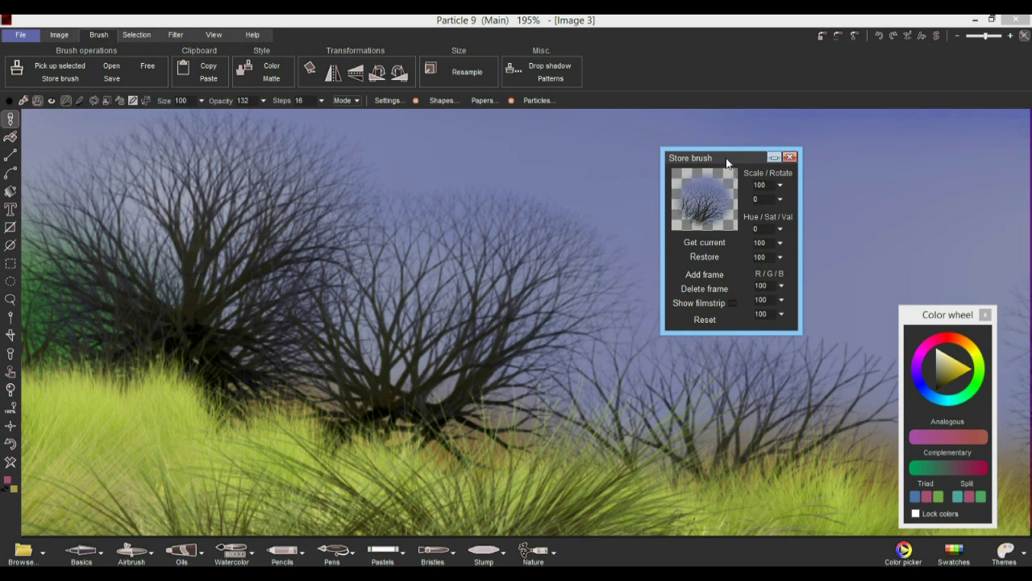
drag(726, 161, 859, 149)
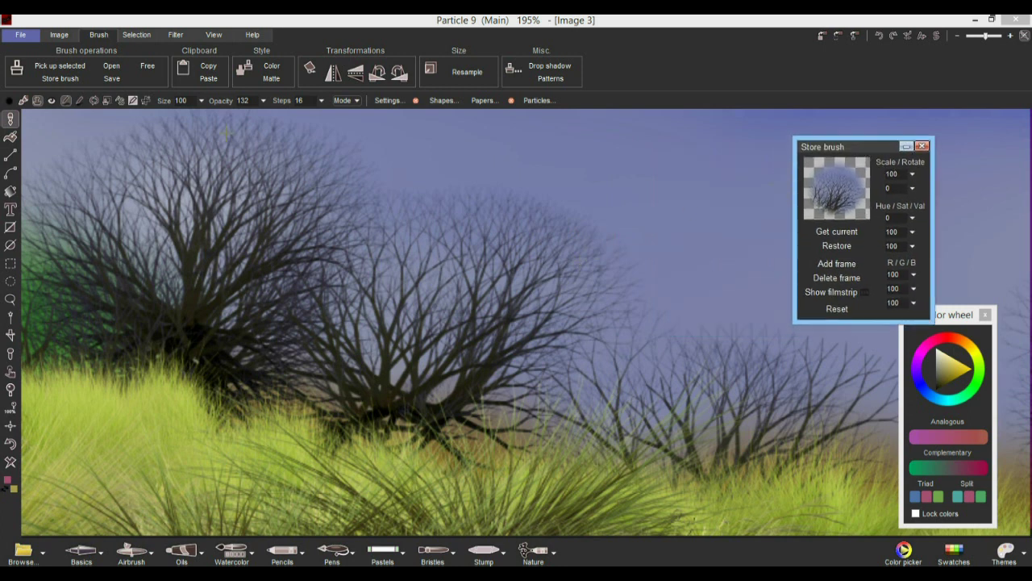
- Turn on the brush preview and set the brush opacity to 255
click(51, 100)
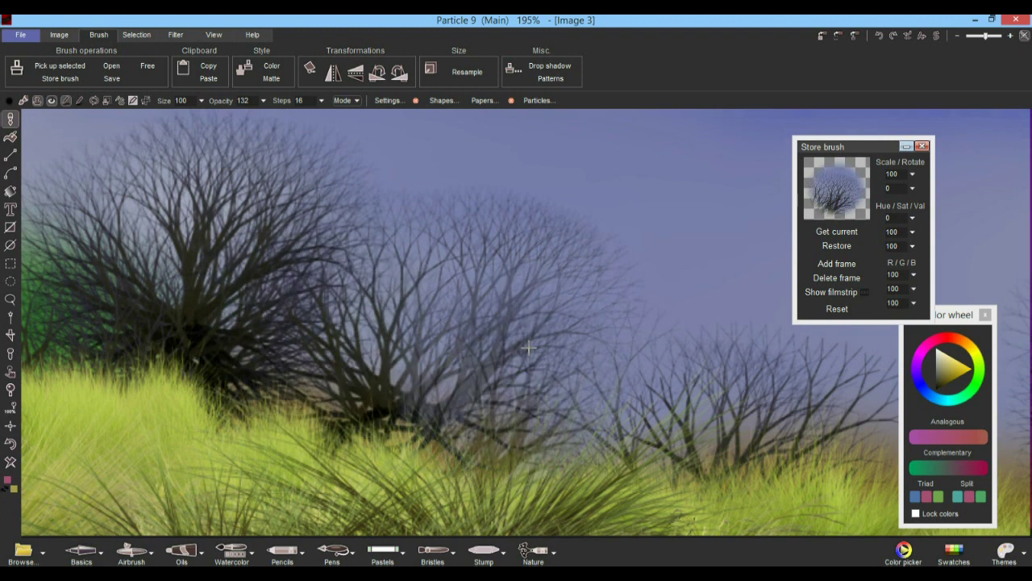
click(263, 100)
drag(267, 121, 275, 124)
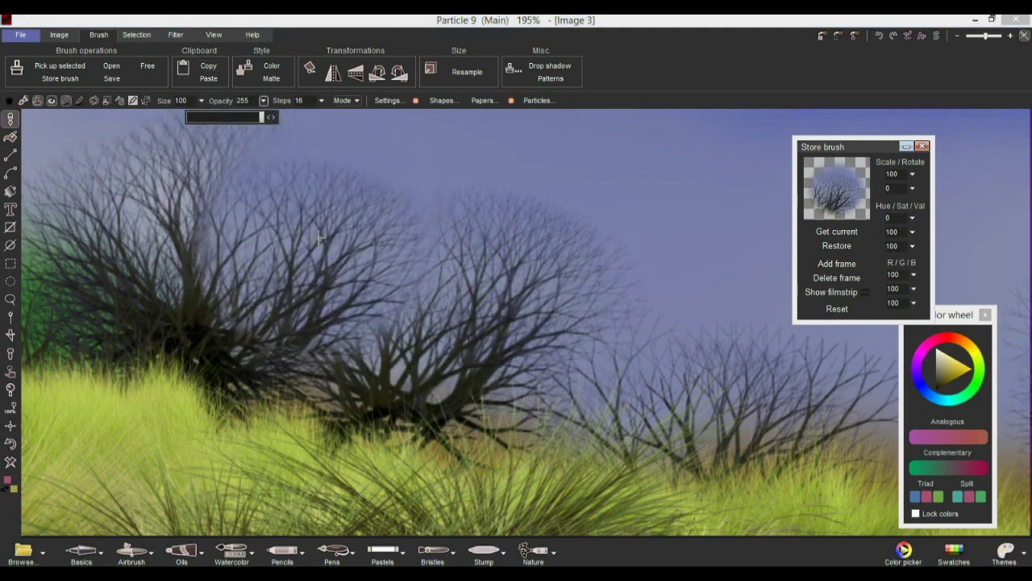
- Paint long winding strokes of the captured bush across the middle of the landscape, and close the Store brush window
drag(353, 359, 666, 381)
drag(246, 359, 431, 355)
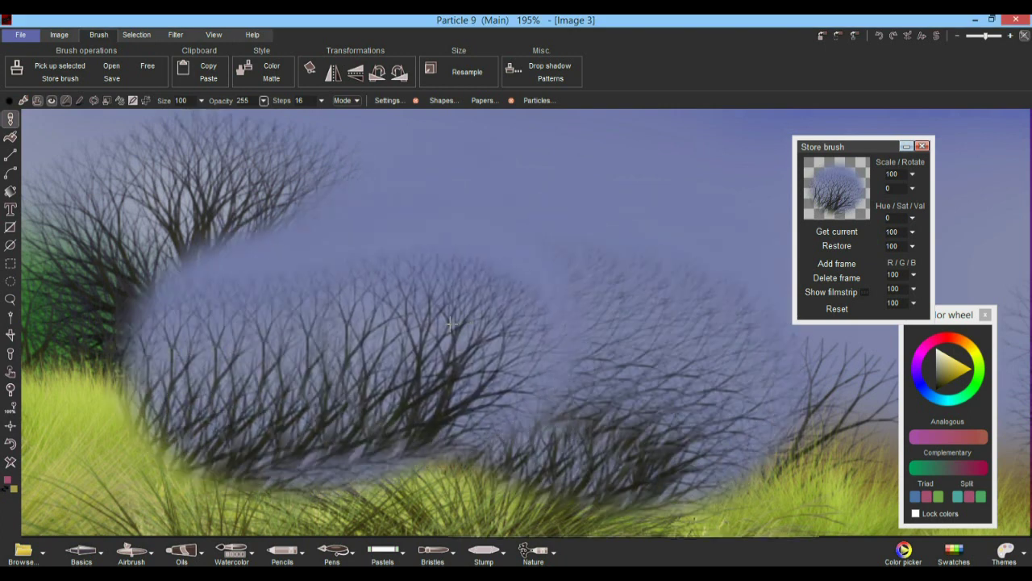
scroll(494, 304, down, 6)
scroll(486, 311, up, 4)
mouse_move(498, 324)
mouse_down()
mouse_move(577, 332)
mouse_move(569, 344)
mouse_move(679, 448)
mouse_move(392, 255)
mouse_move(626, 267)
mouse_move(407, 240)
mouse_move(436, 282)
mouse_move(236, 288)
mouse_move(403, 322)
mouse_move(694, 290)
mouse_move(750, 225)
mouse_move(871, 212)
mouse_up()
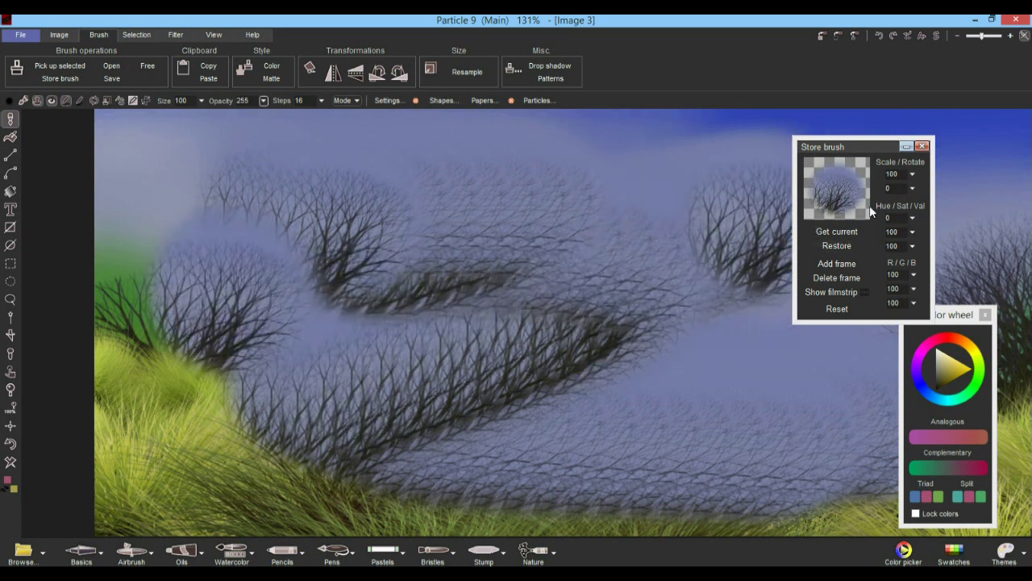
click(923, 146)
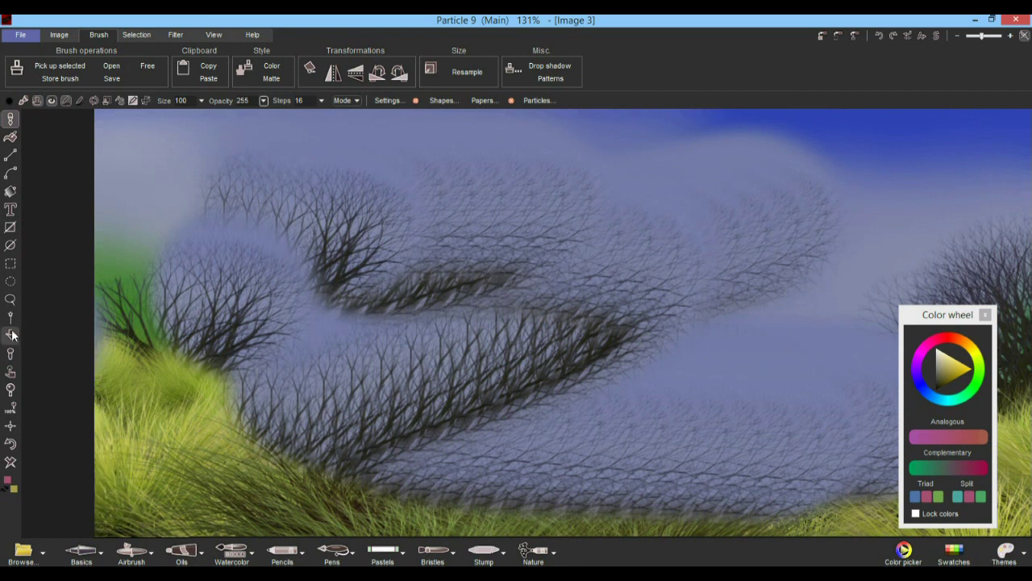
- Pan across the landscape and zoom out to about 96%, and turn off the brush preview
click(10, 371)
drag(670, 317, 299, 225)
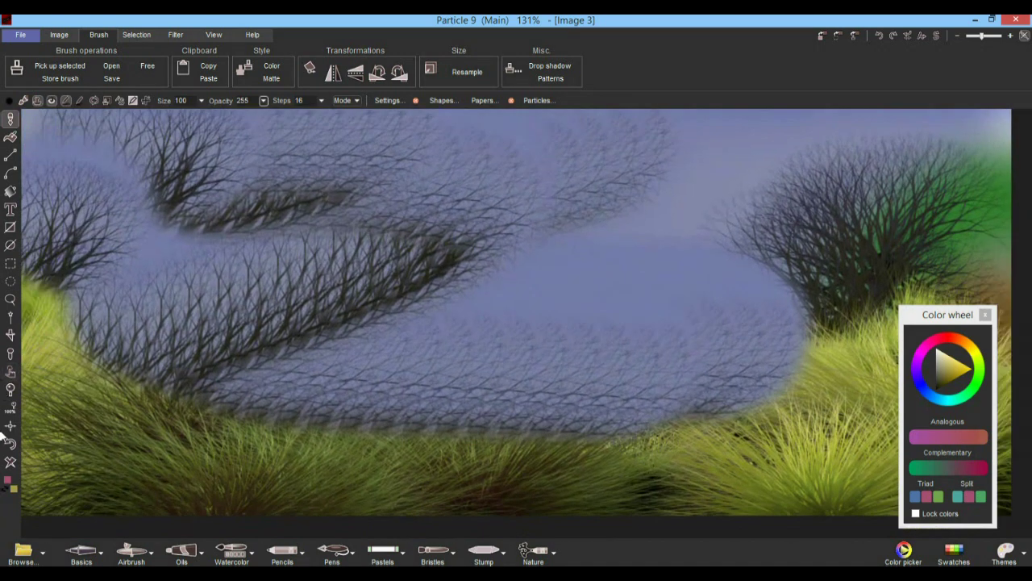
click(10, 388)
mouse_move(534, 322)
mouse_down()
mouse_move(622, 315)
mouse_move(488, 332)
mouse_up()
click(10, 389)
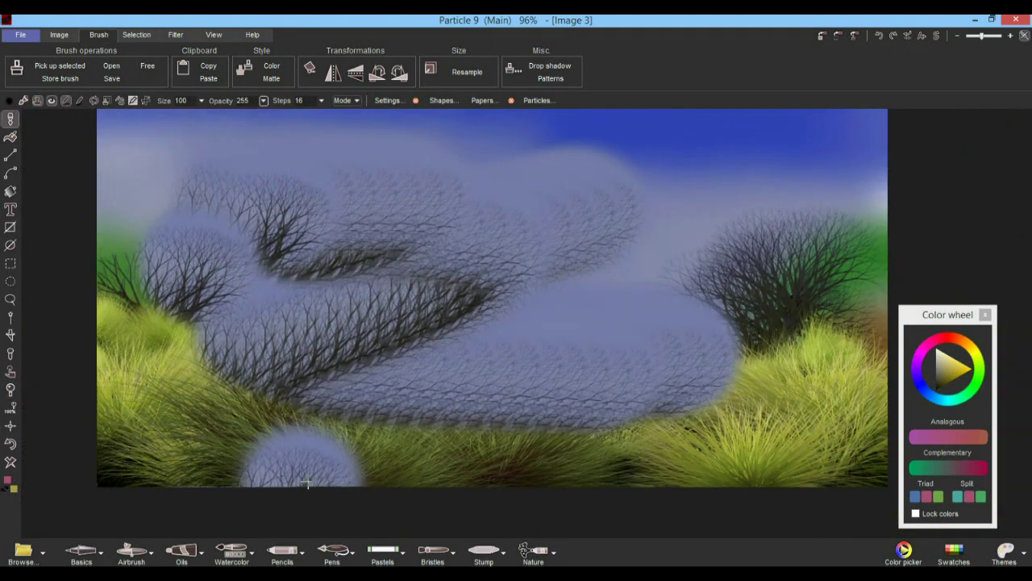
mouse_move(641, 310)
mouse_down()
mouse_move(621, 317)
mouse_move(638, 351)
mouse_up()
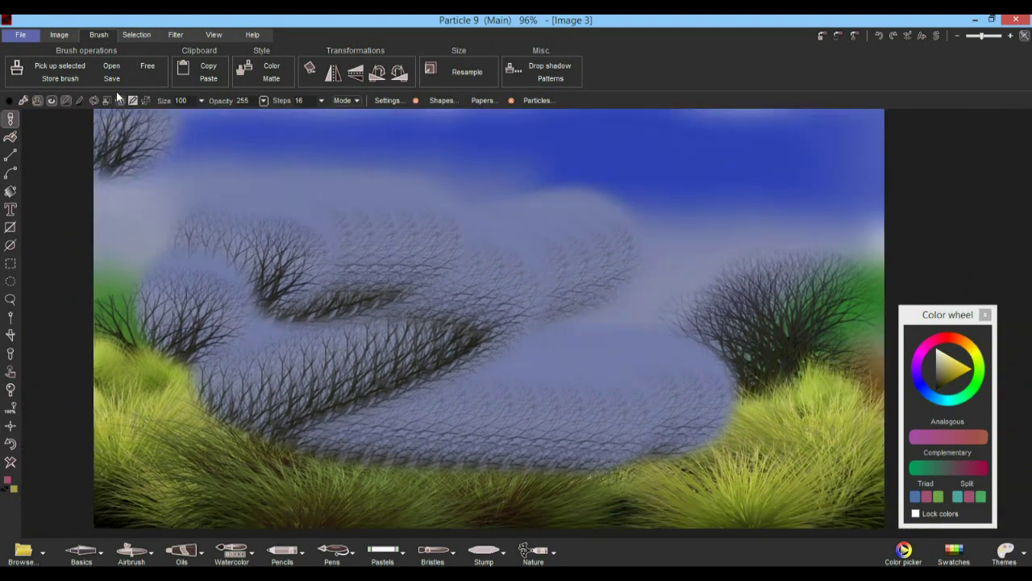
click(53, 100)
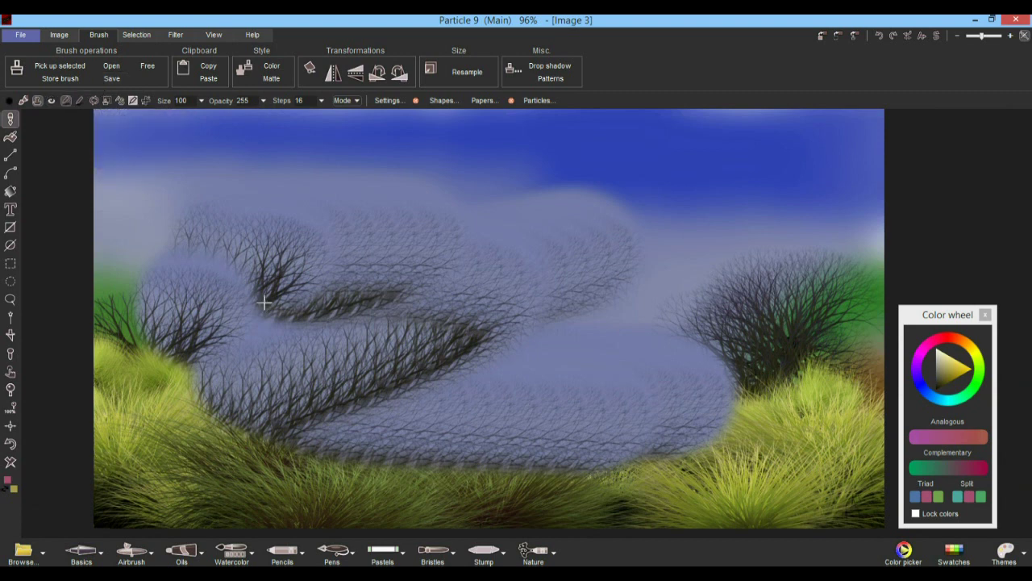
- Examine the bush strokes at varying zoom levels, including 100%, and center the whole landscape in view
drag(674, 303, 670, 276)
drag(385, 245, 317, 297)
scroll(355, 299, up, 5)
scroll(371, 320, down, 3)
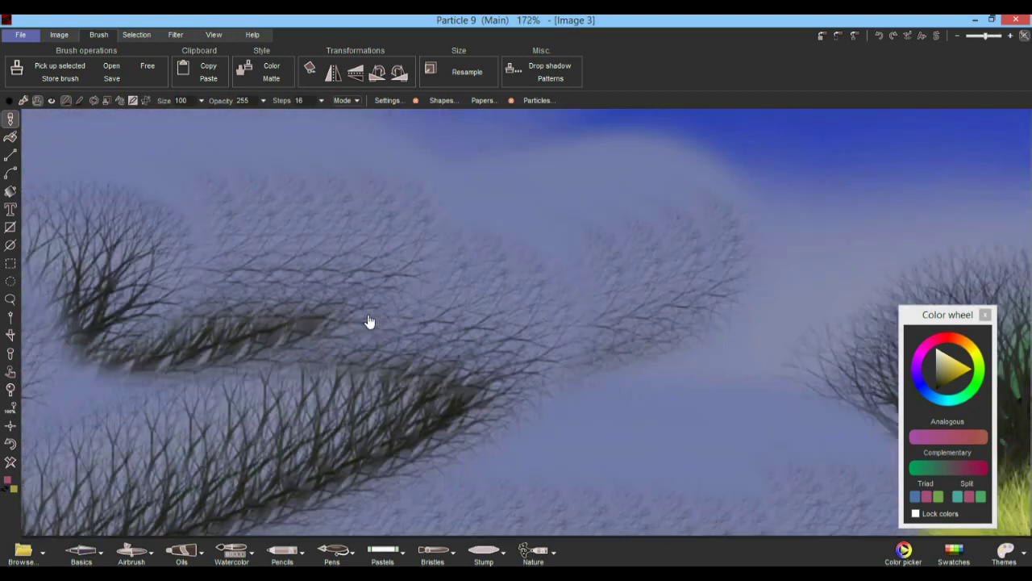
scroll(410, 322, up, 3)
scroll(410, 322, down, 4)
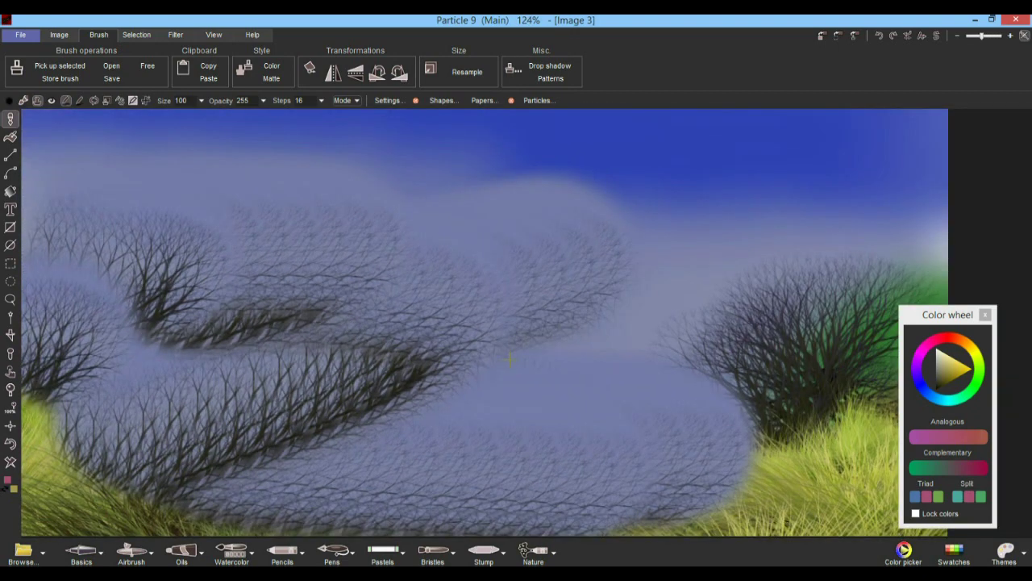
scroll(510, 359, up, 2)
scroll(510, 359, down, 3)
scroll(510, 359, up, 3)
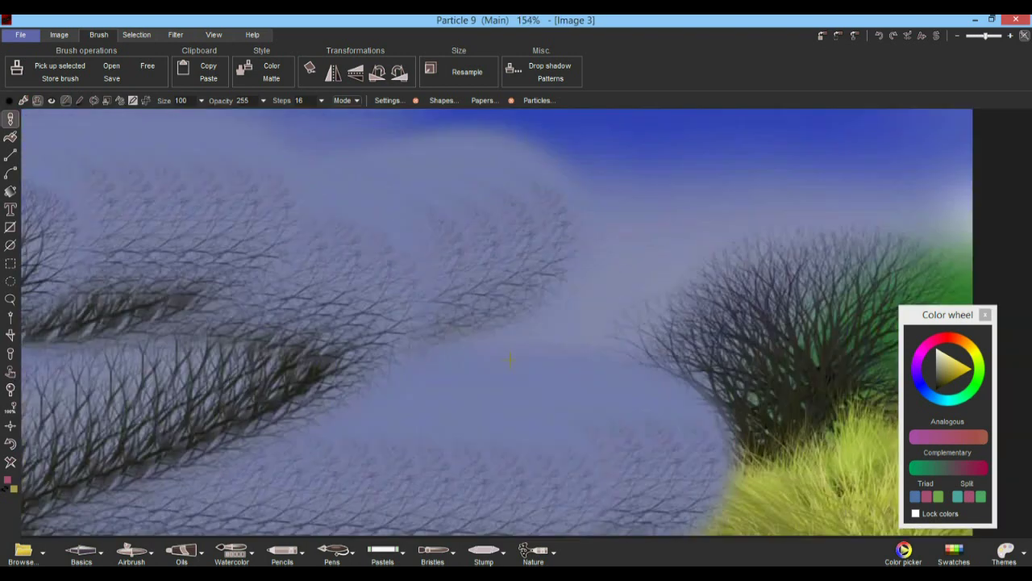
scroll(509, 359, down, 4)
scroll(510, 358, up, 2)
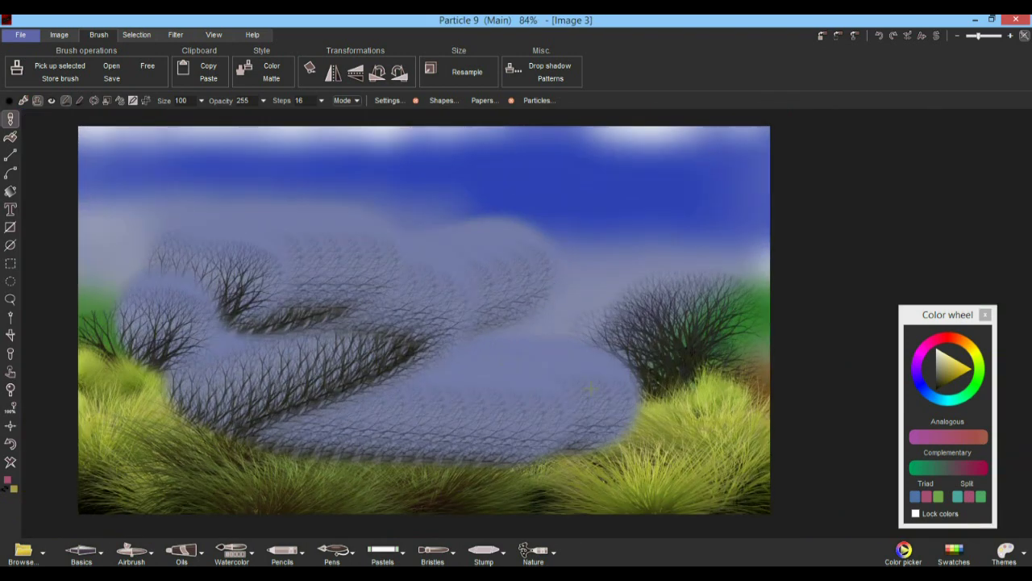
click(13, 407)
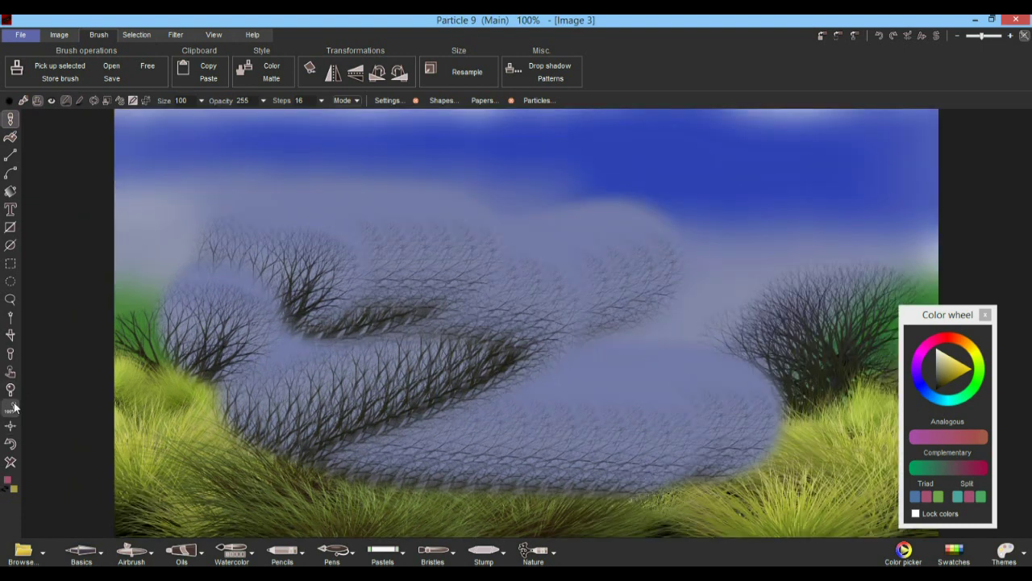
click(12, 427)
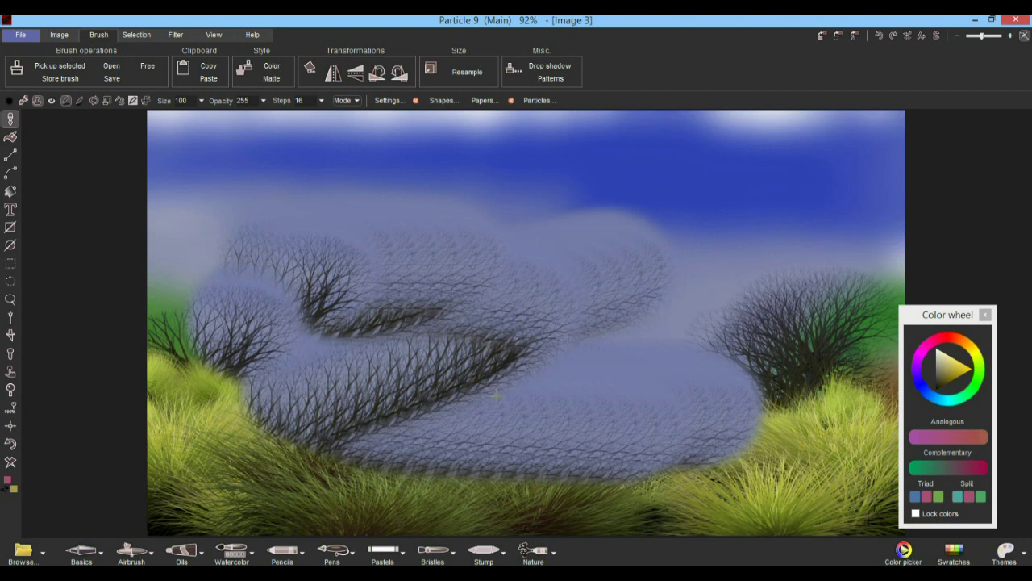
- Undo several of the most recent bush-brush strokes on the landscape
click(10, 444)
click(8, 446)
click(8, 445)
click(8, 445)
click(8, 445)
click(8, 445)
click(8, 445)
click(8, 445)
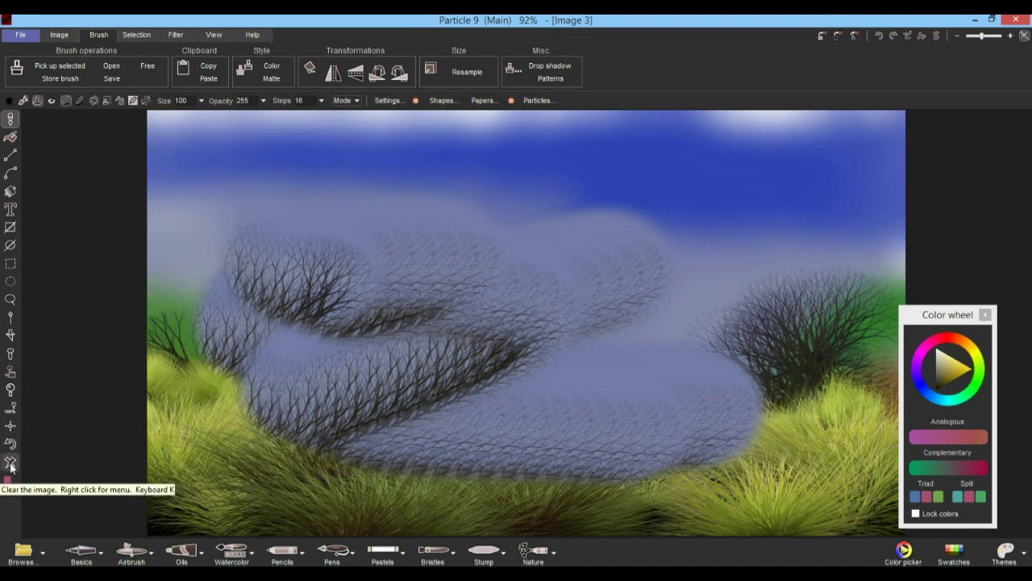
- Clear the whole image to the primary color, and undo the clearing
right_click(11, 466)
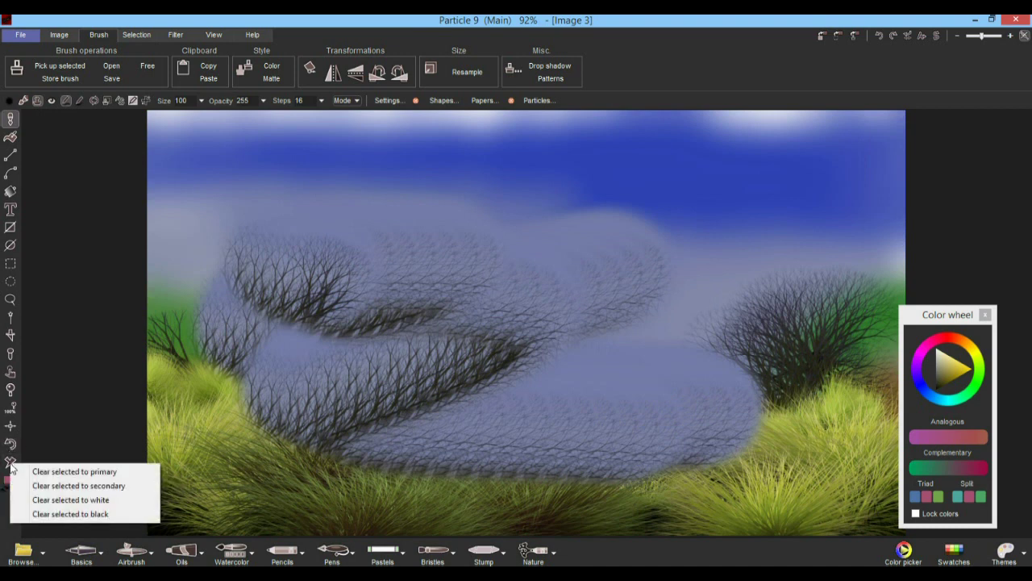
click(104, 473)
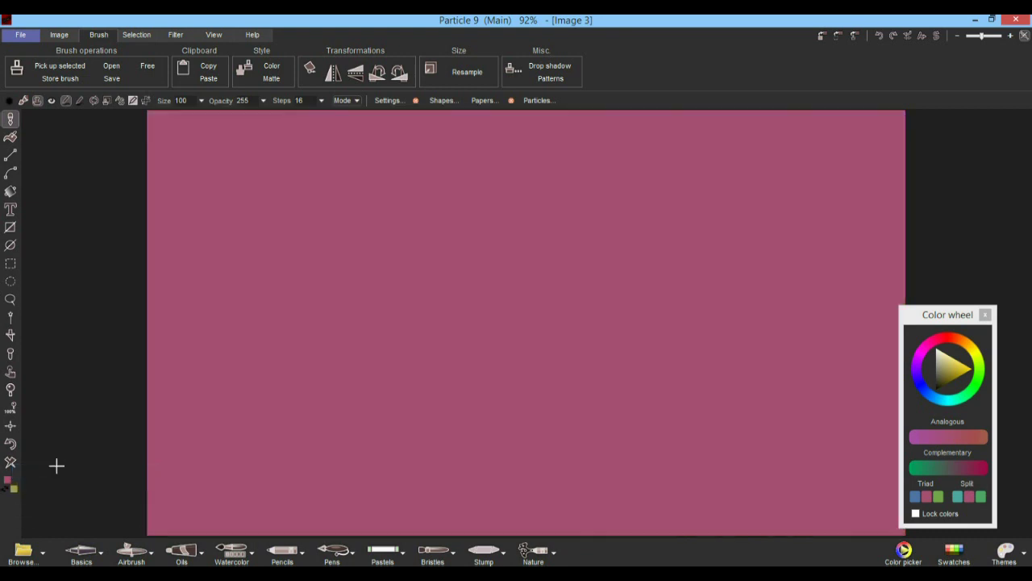
click(11, 445)
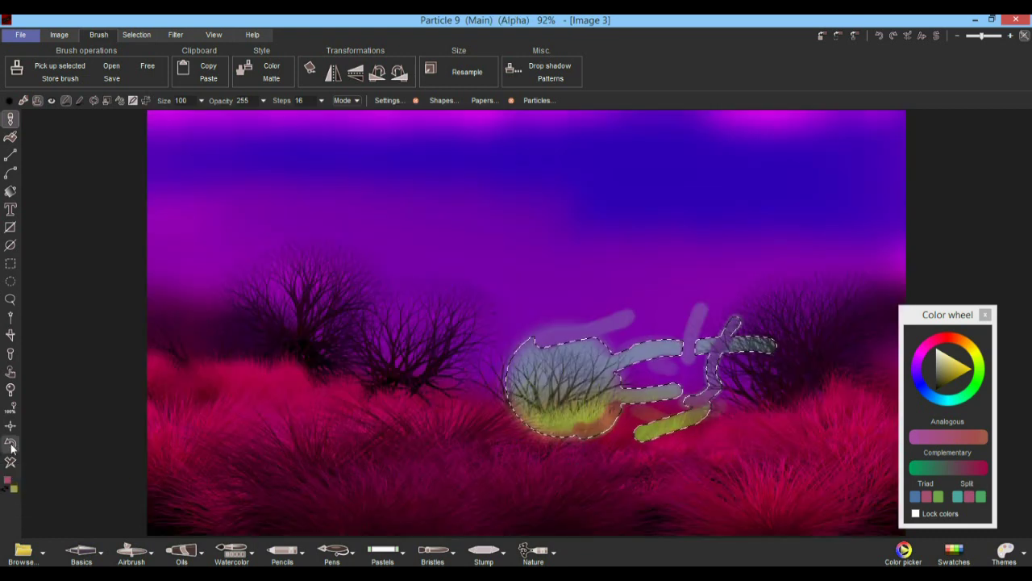
click(10, 445)
- Clear the whole image to the secondary color, and restore the landscape
click(11, 463)
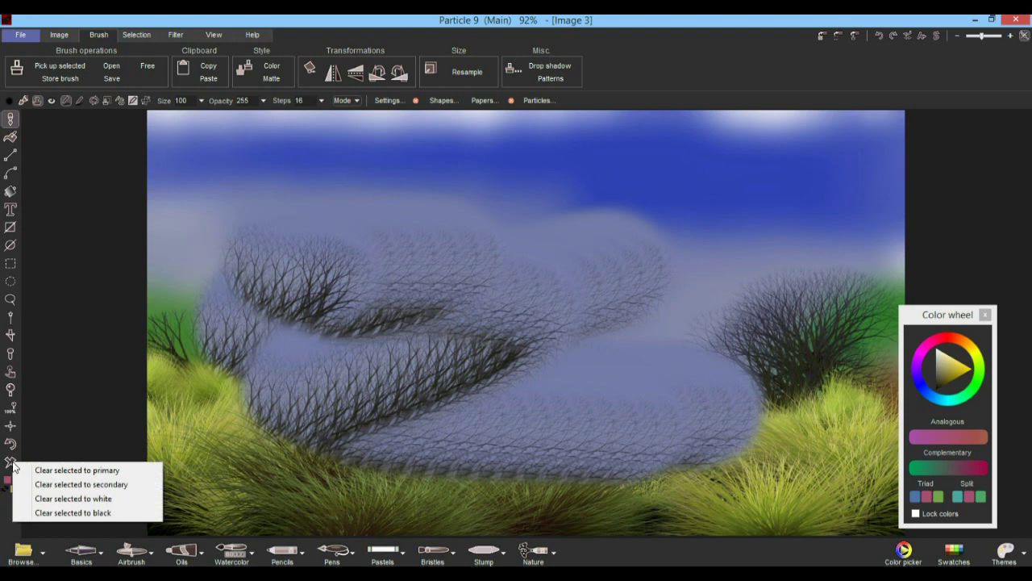
click(105, 485)
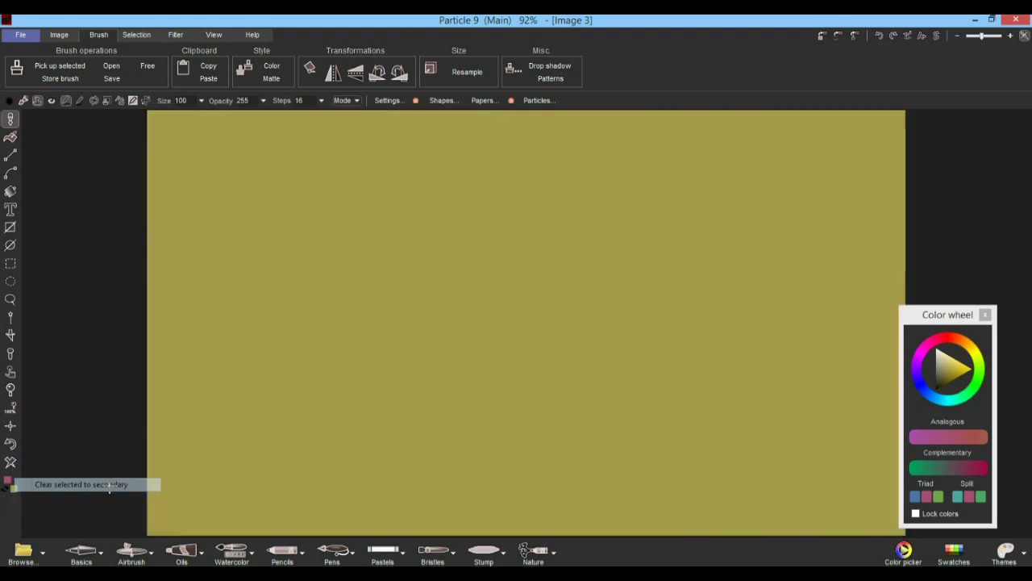
click(11, 463)
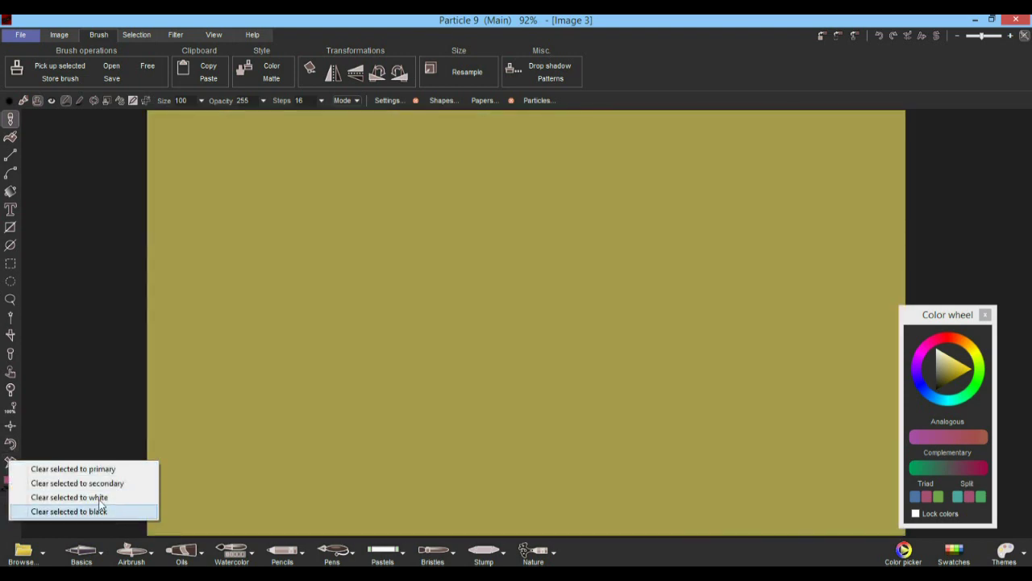
click(14, 445)
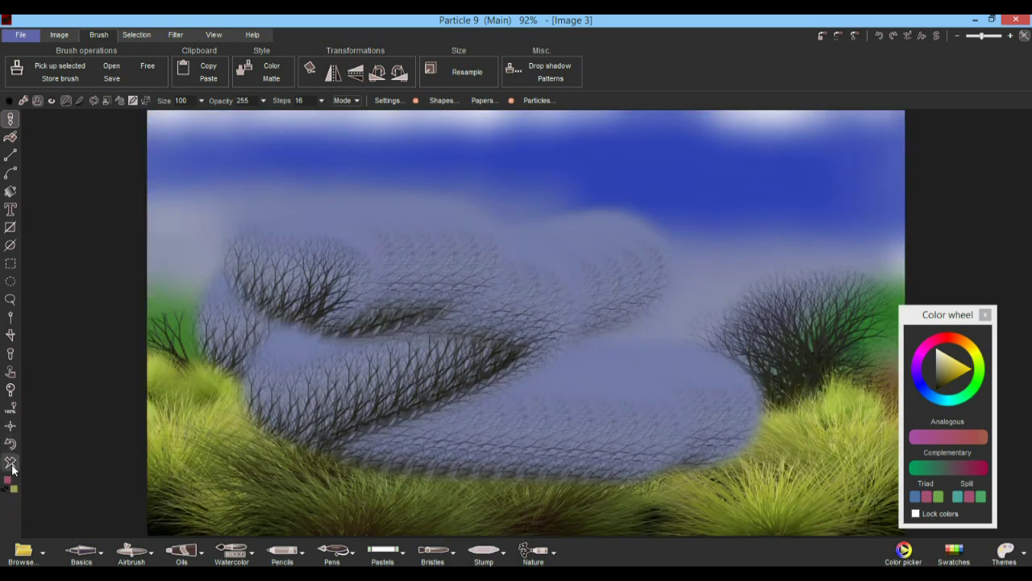
- Change the secondary color to dark teal #123136 and clear the image to it
click(11, 464)
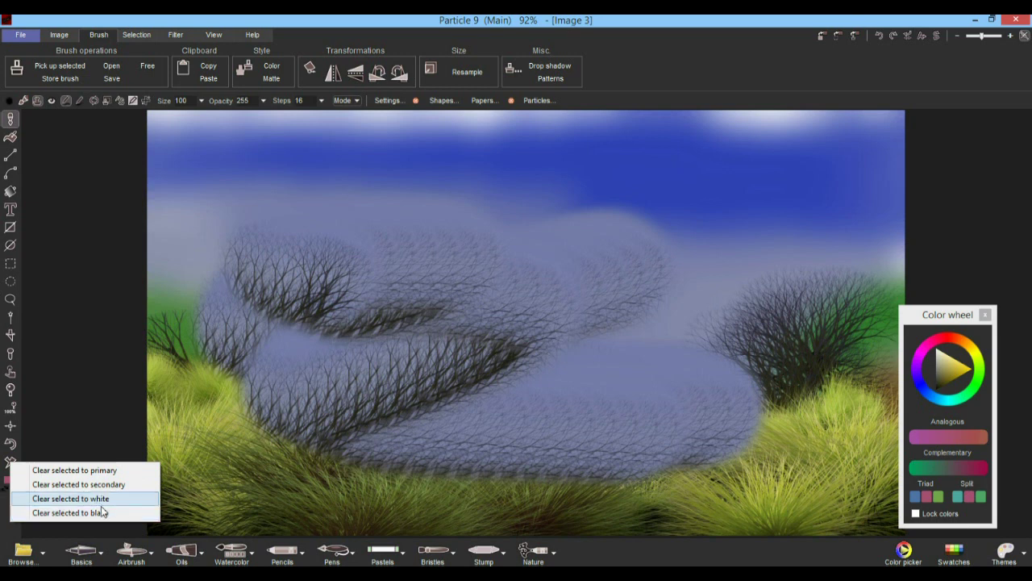
click(11, 461)
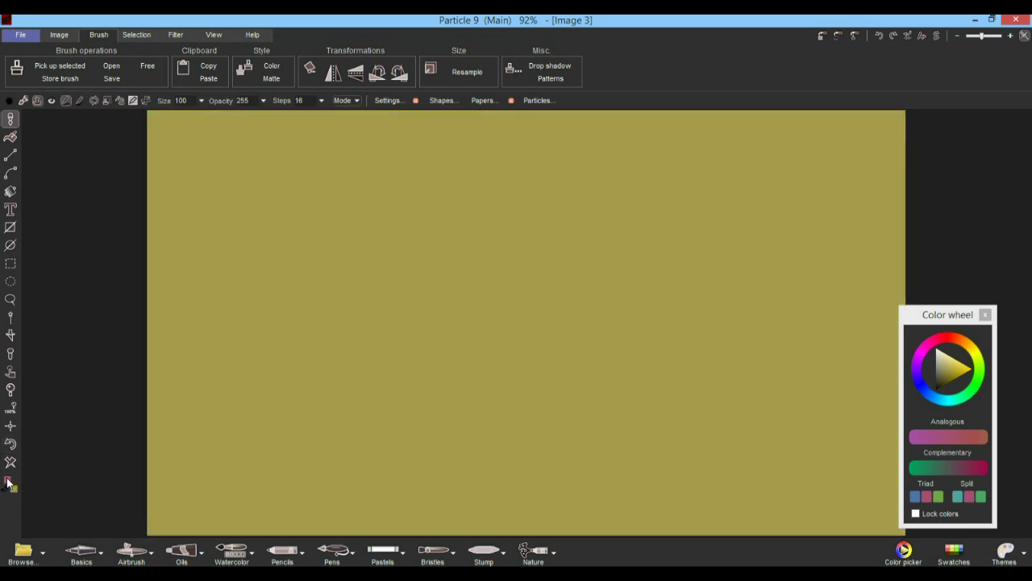
click(16, 489)
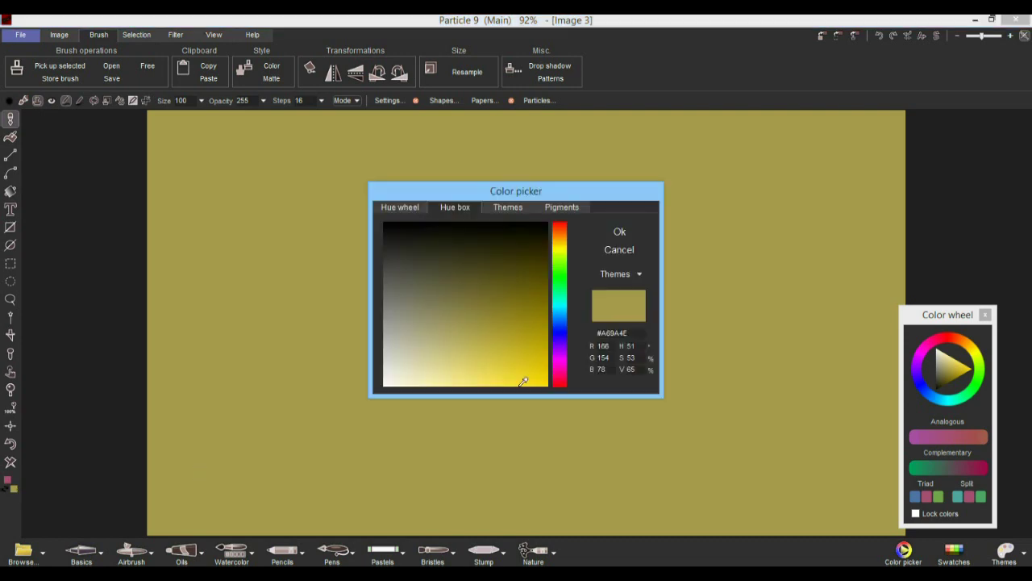
drag(555, 330, 556, 308)
click(498, 257)
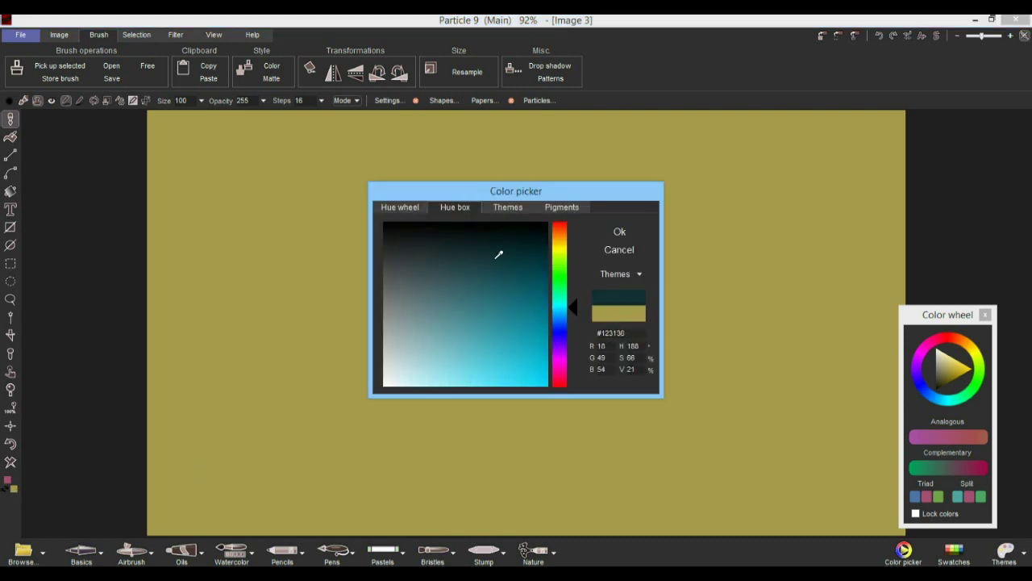
click(622, 231)
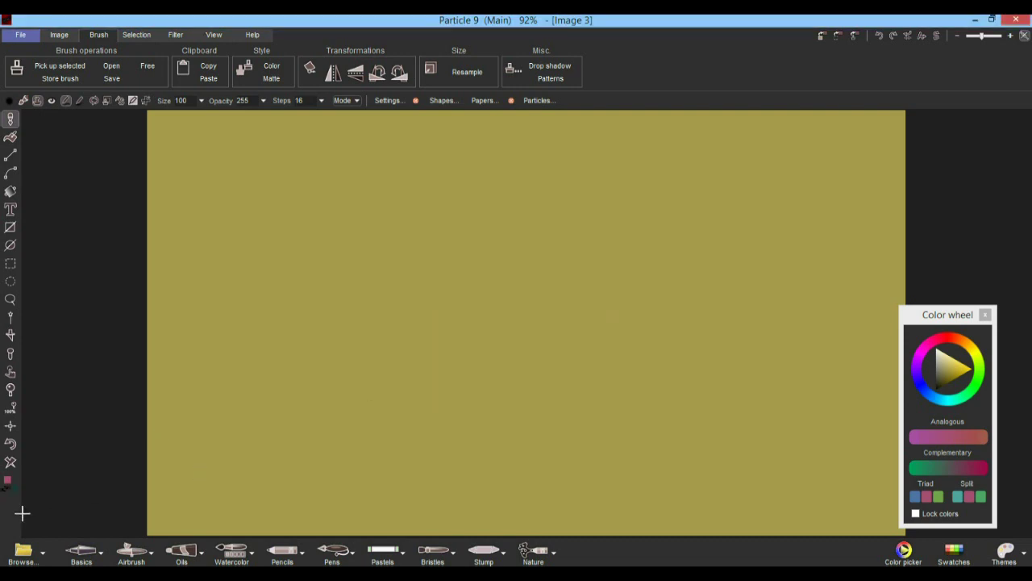
click(10, 461)
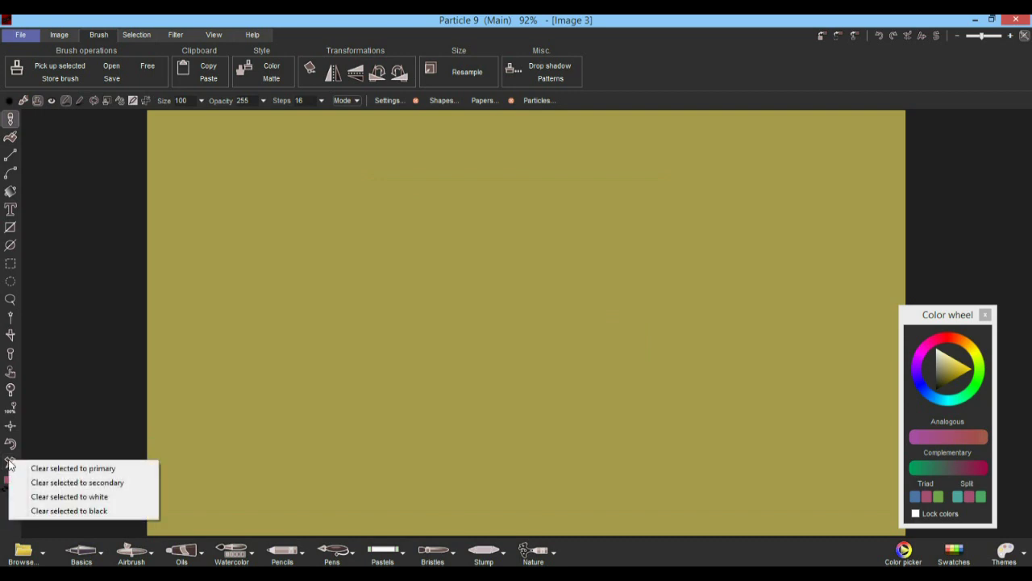
click(114, 483)
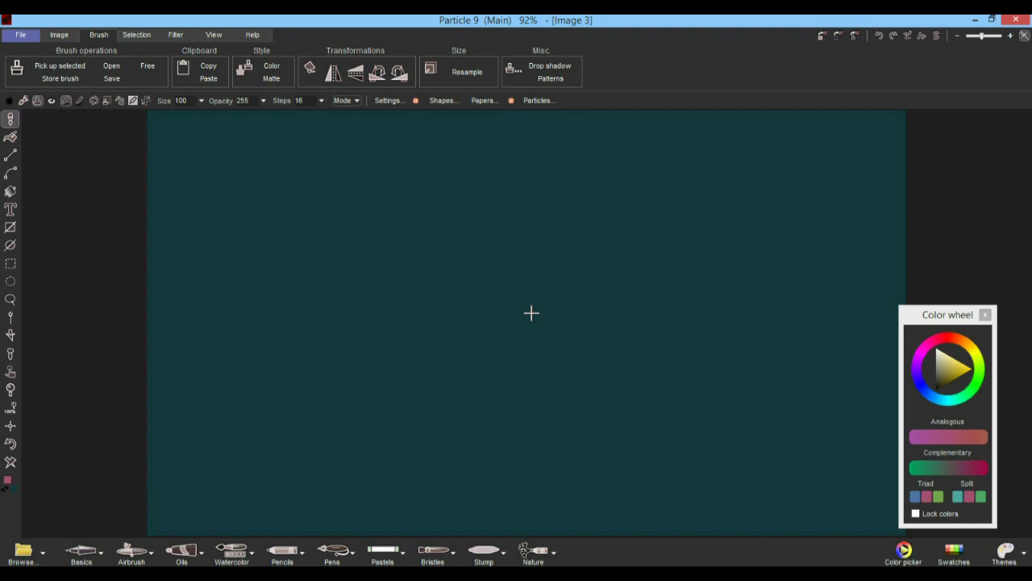
click(216, 35)
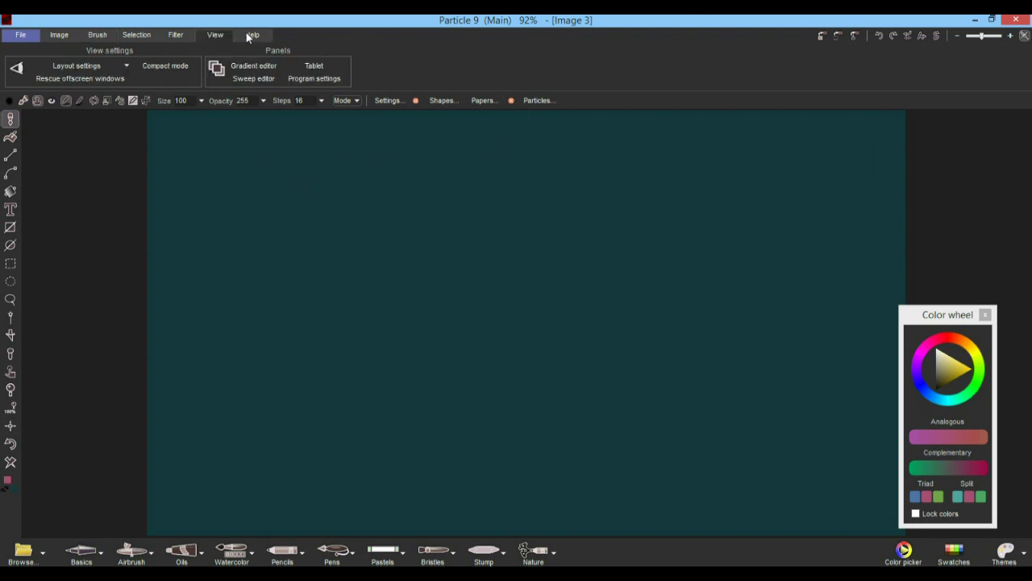
click(255, 34)
click(208, 35)
click(171, 37)
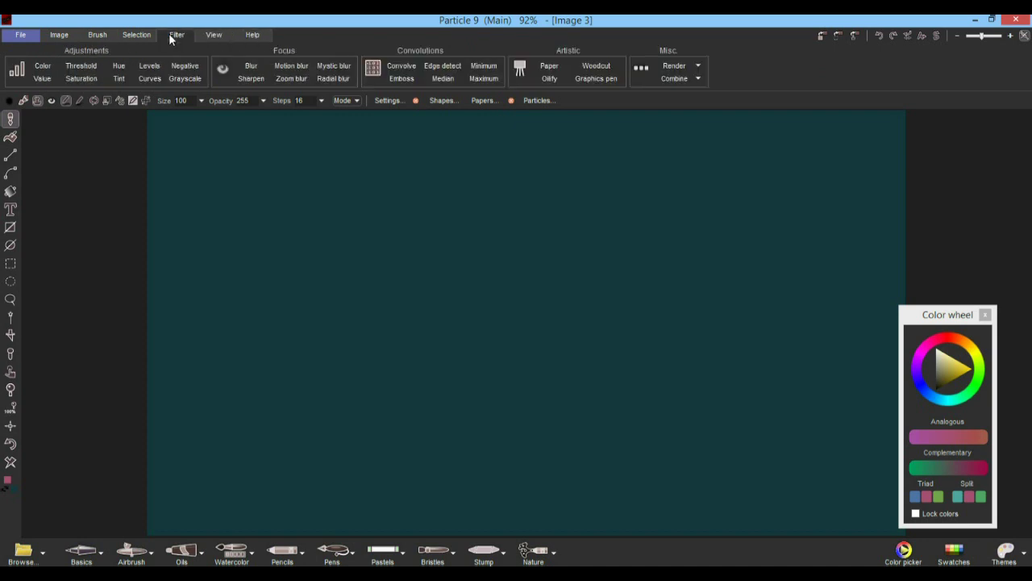
click(138, 35)
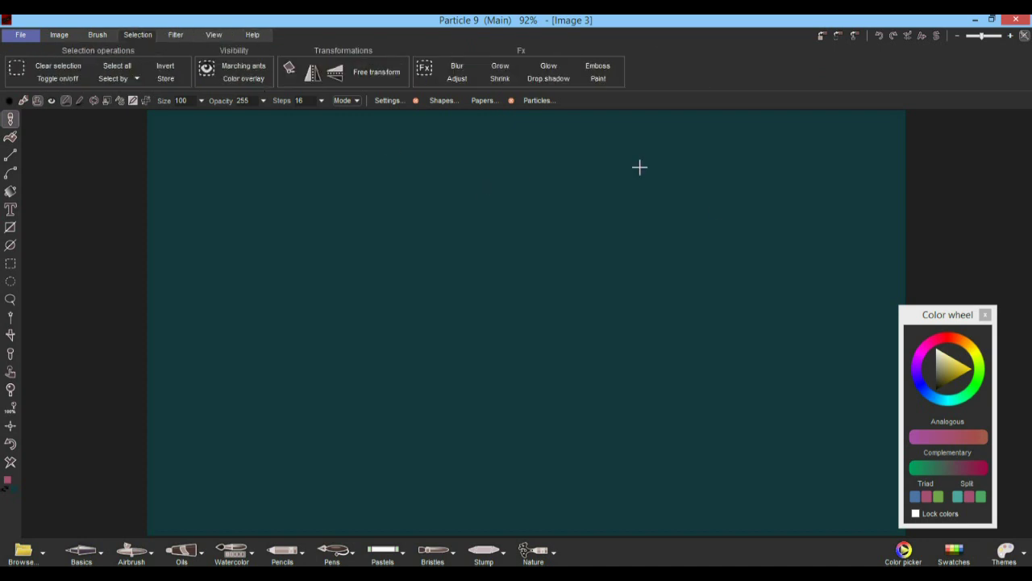
click(219, 35)
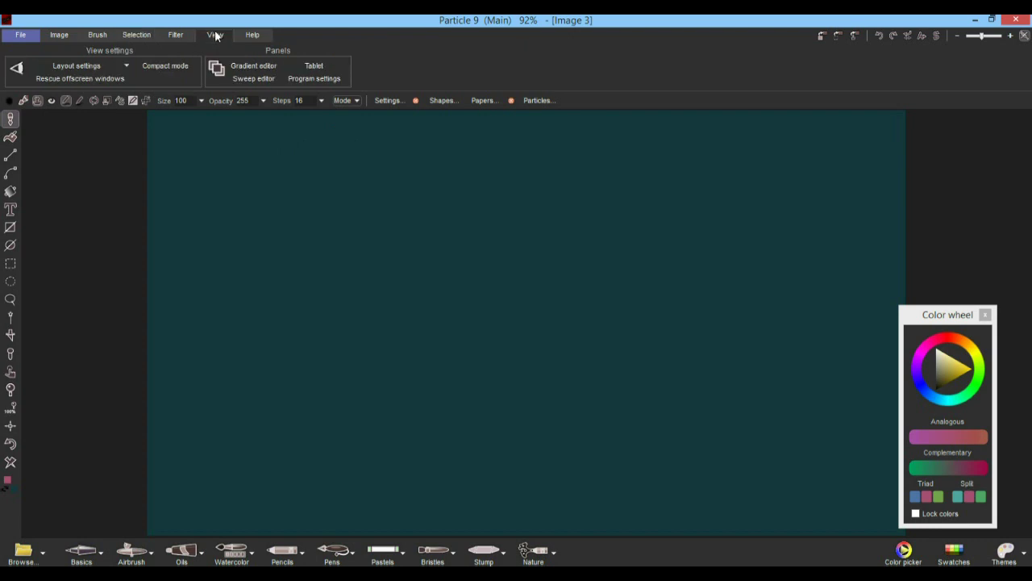
- Render a Mandelbrot fractal over the whole image with depth 255 and the default gradient
click(176, 35)
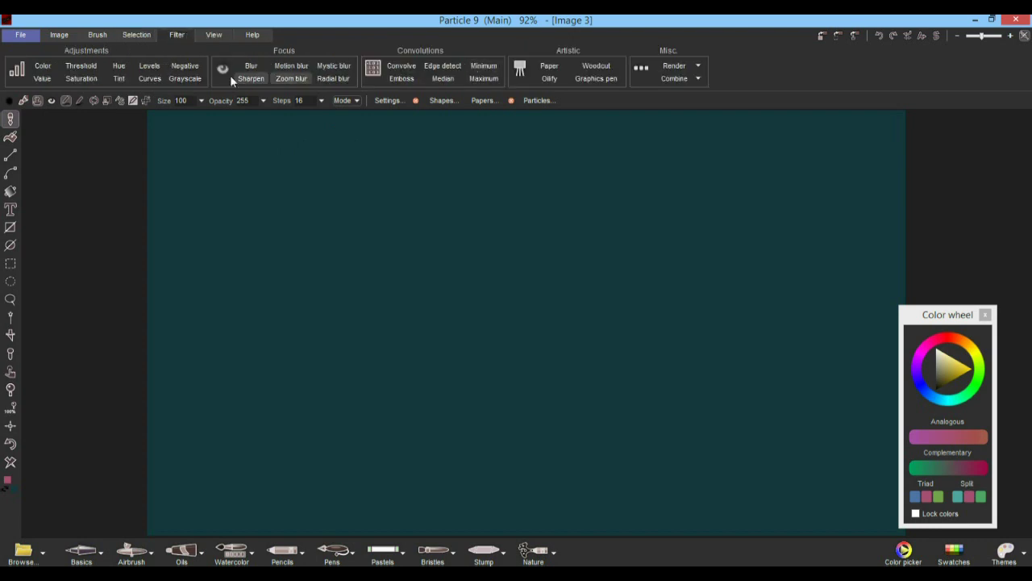
click(695, 78)
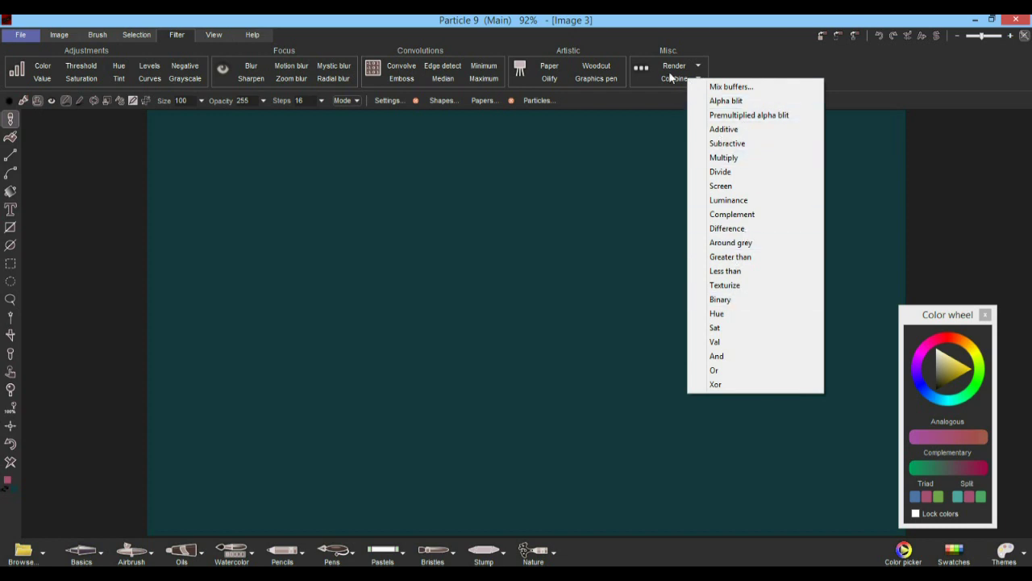
click(679, 69)
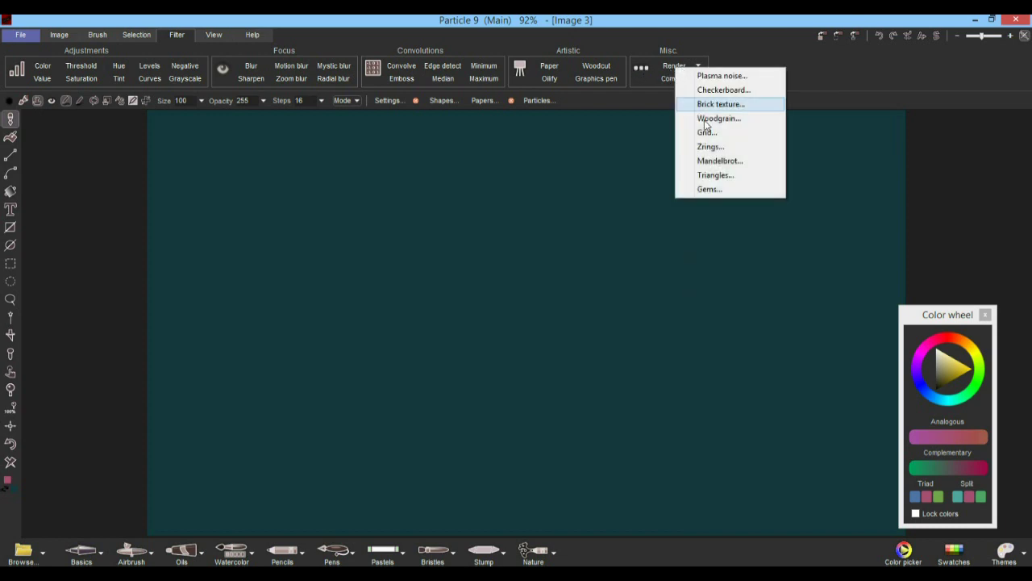
click(728, 163)
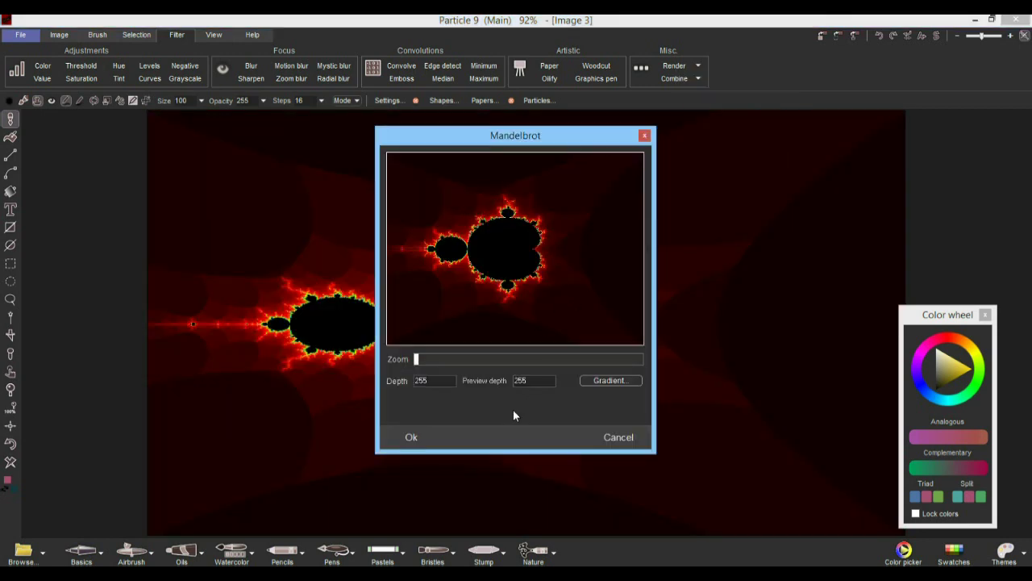
click(417, 437)
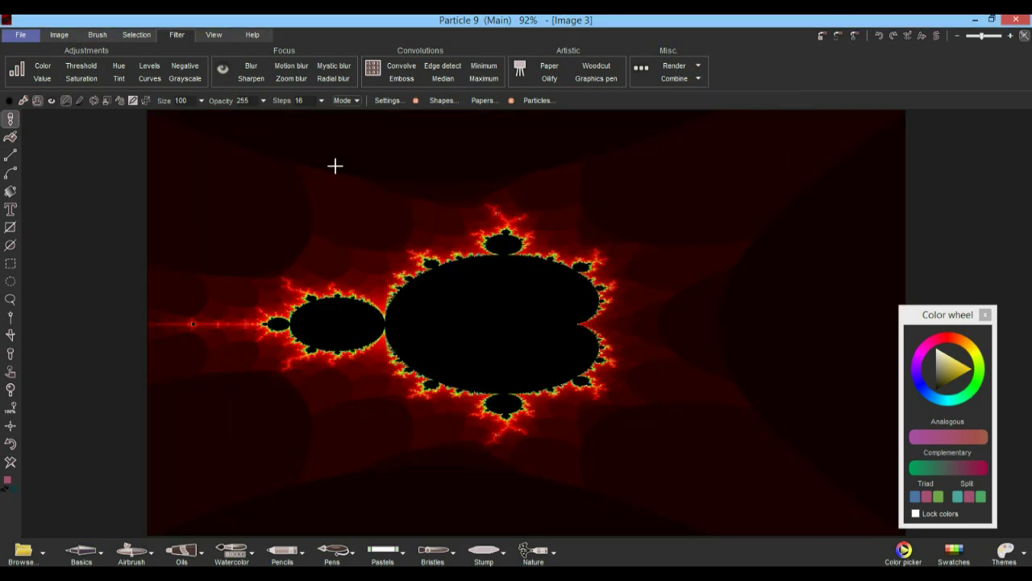
- Look through the help, view and filter commands, including the available combine modes and render effects
click(253, 34)
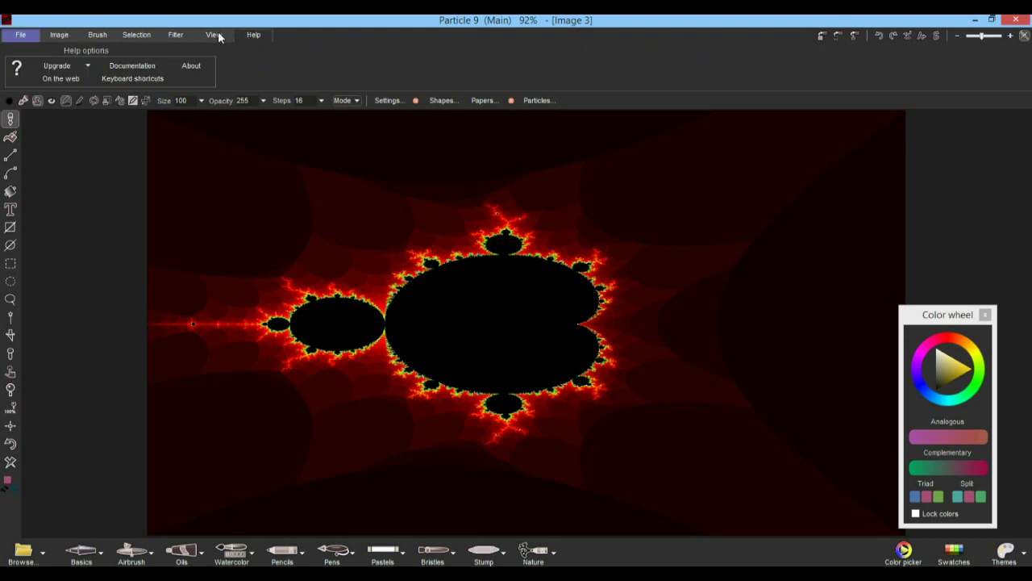
click(213, 35)
click(252, 35)
click(215, 35)
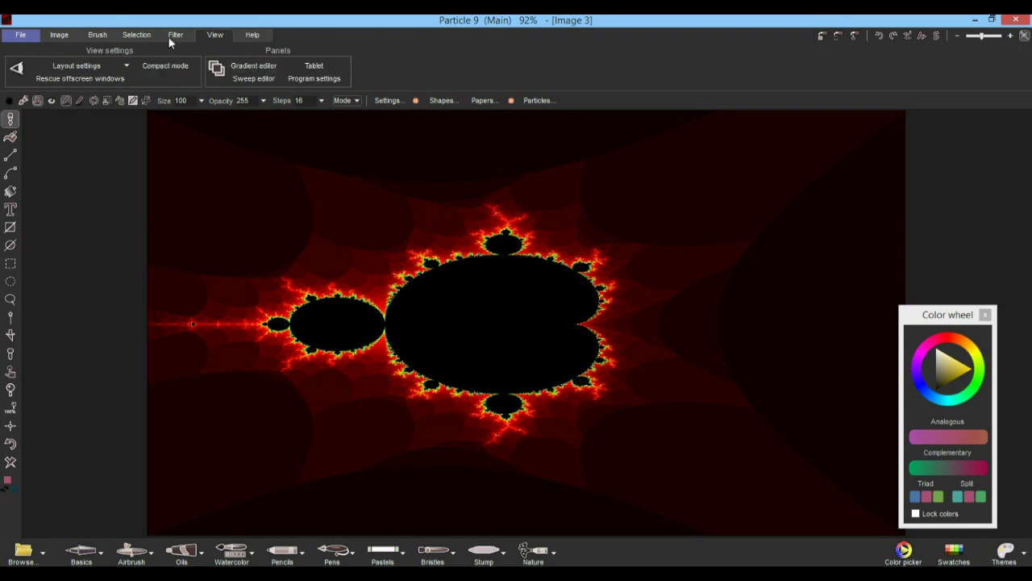
click(177, 35)
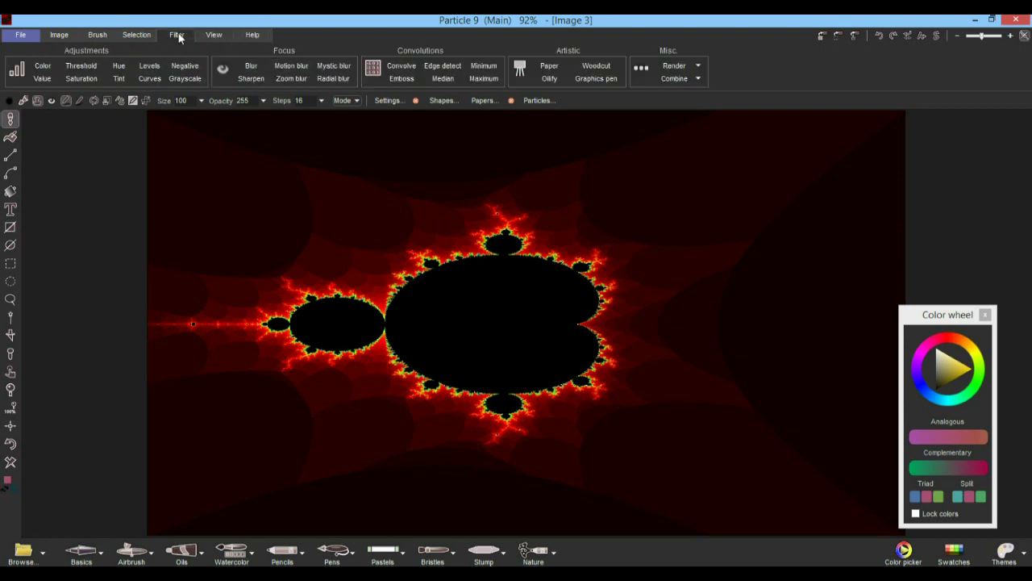
click(687, 80)
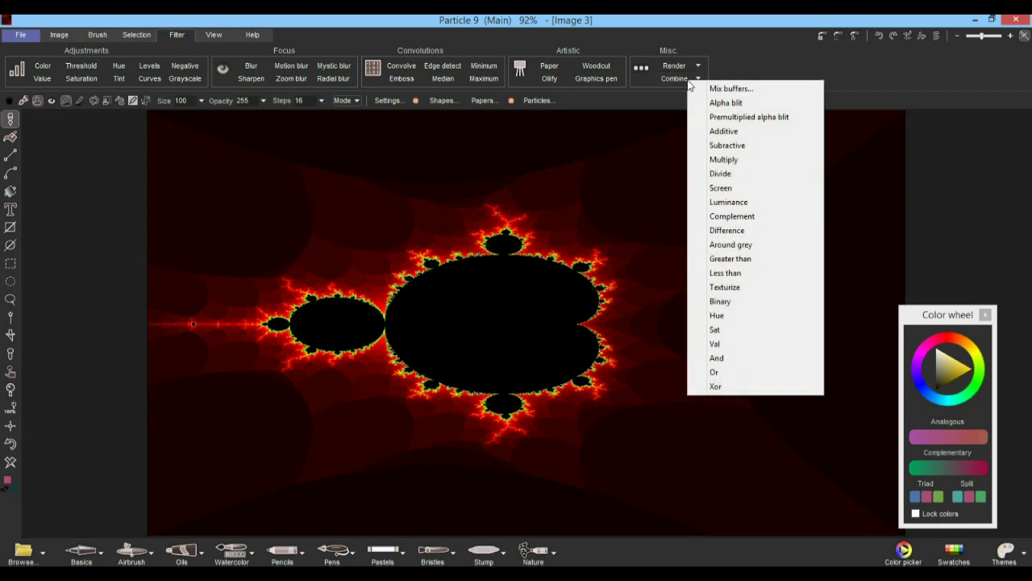
click(693, 69)
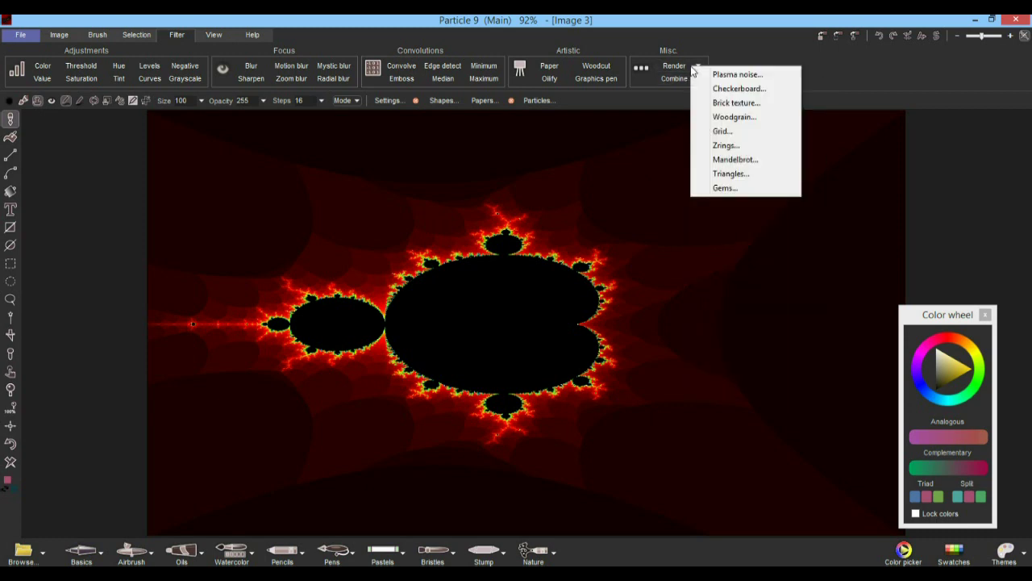
click(642, 34)
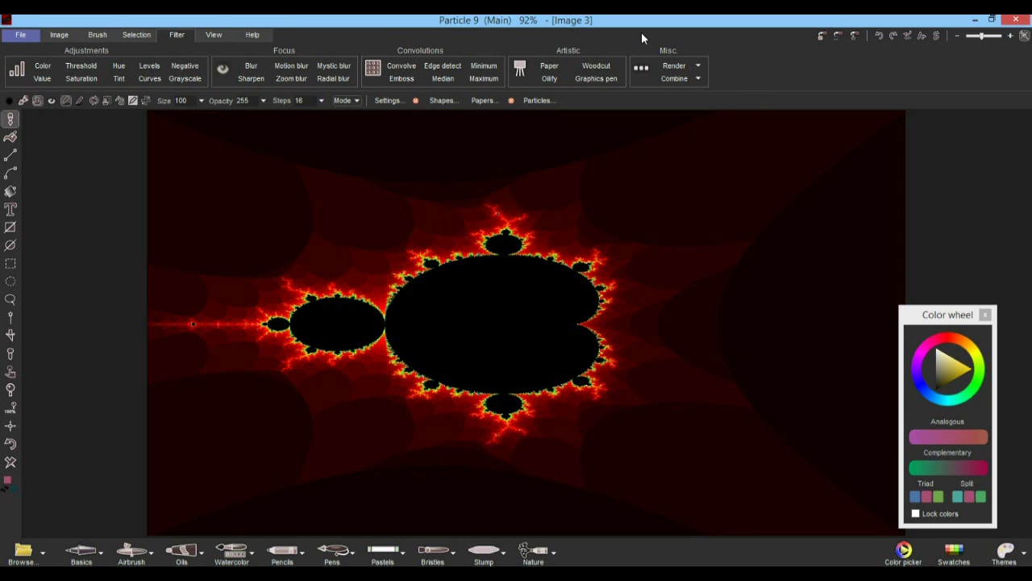
- Paint broad strokes of the captured bush brush over the upper-left area and the middle of the Mandelbrot image
drag(260, 200, 234, 226)
mouse_move(487, 311)
mouse_down()
mouse_move(252, 335)
mouse_move(581, 379)
mouse_move(579, 304)
mouse_up()
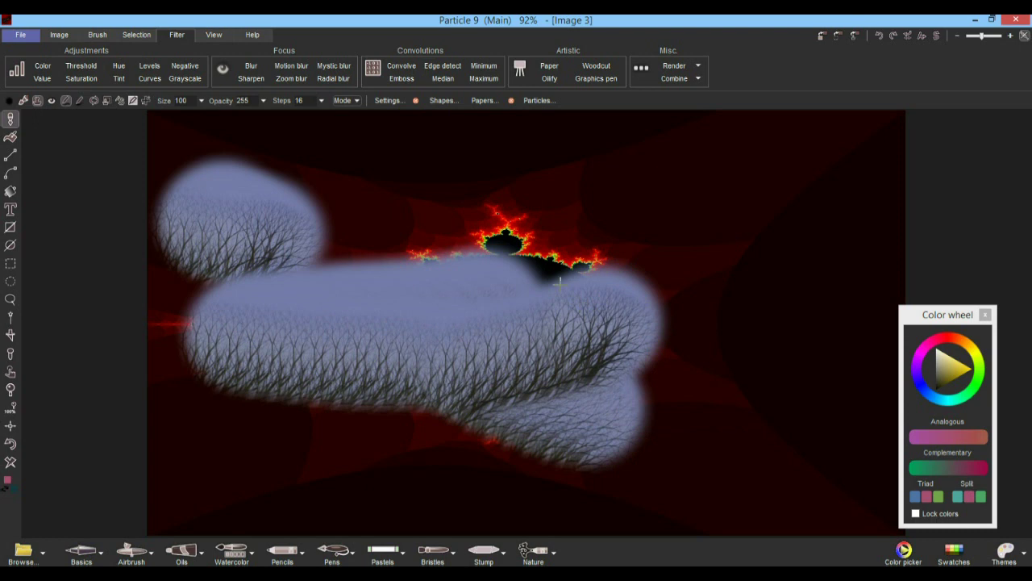
- Open the Plugins window, look through its In, Out, Brush and Misc plugins, and enlarge the window to show the full list
key(p)
drag(801, 62, 77, 147)
drag(178, 346, 809, 390)
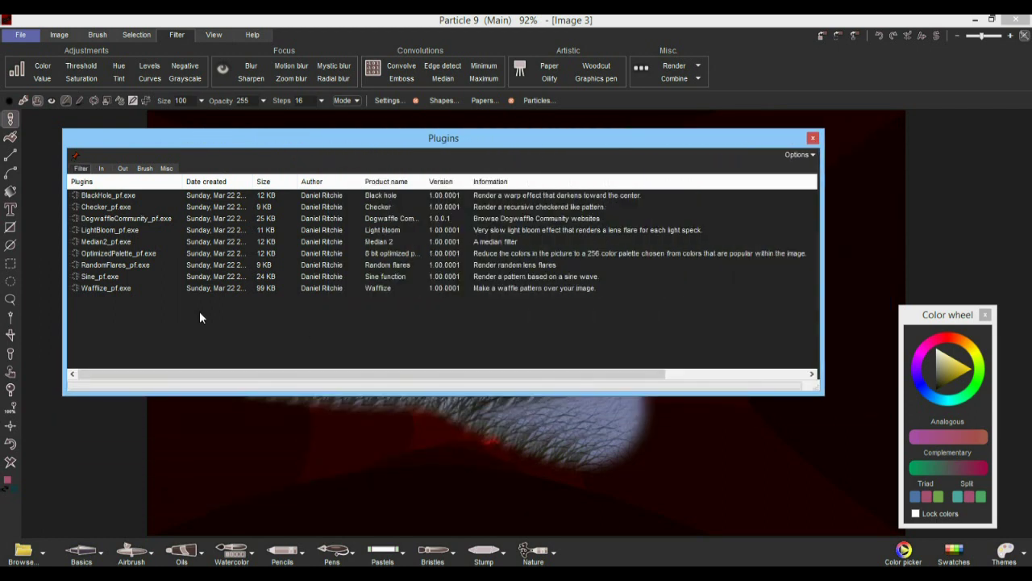
click(100, 168)
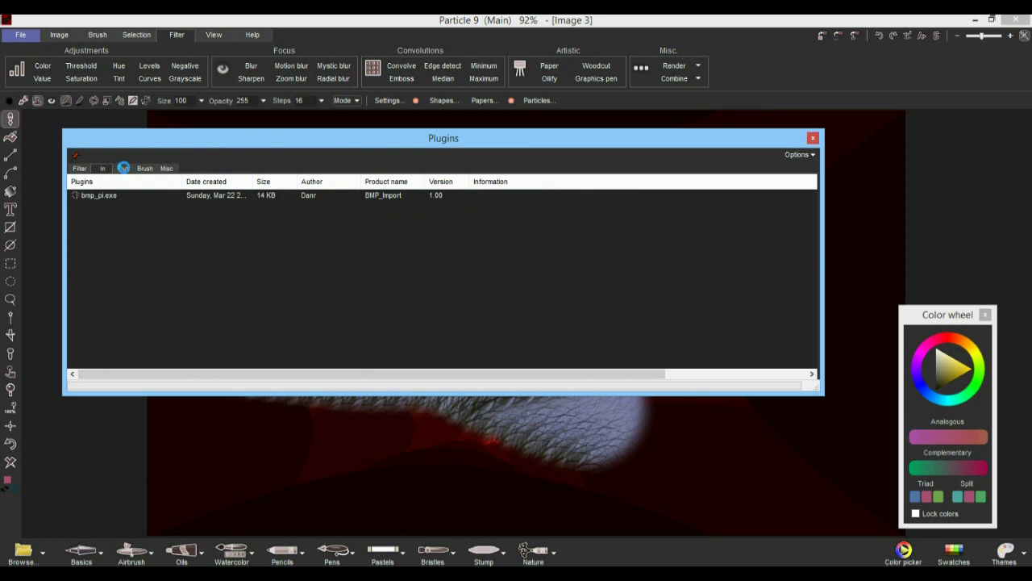
click(129, 171)
click(146, 167)
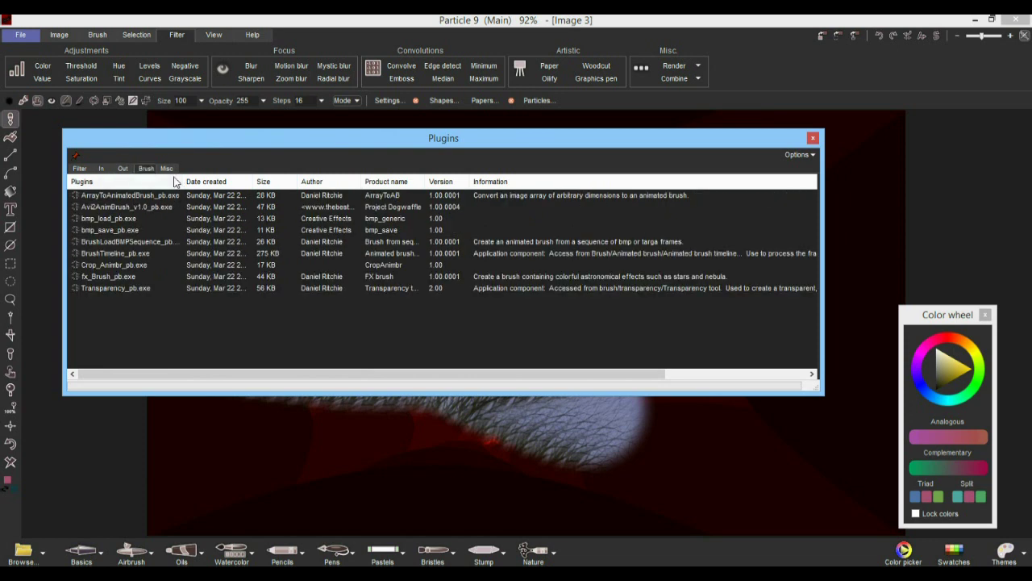
click(169, 168)
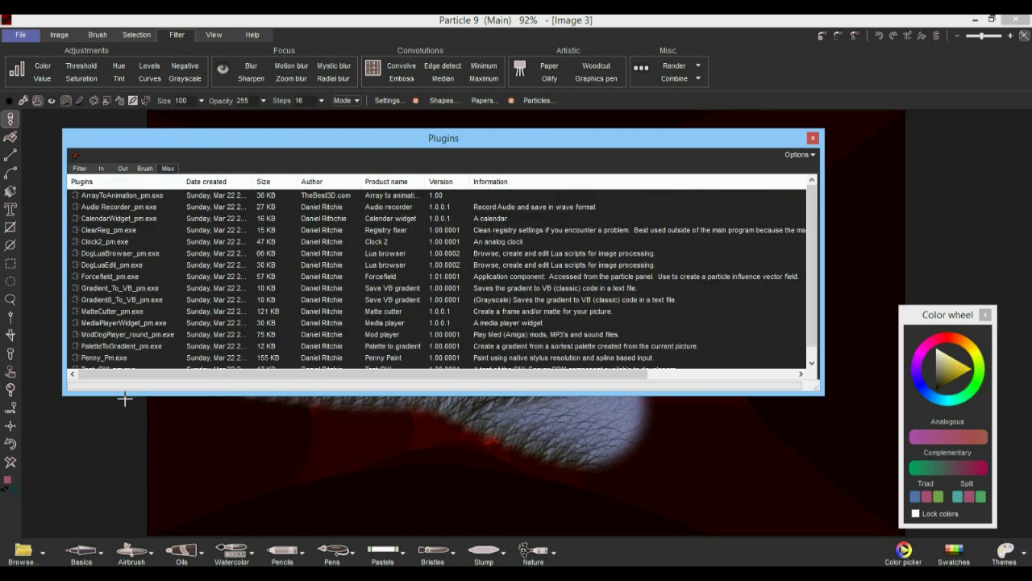
drag(129, 395, 129, 519)
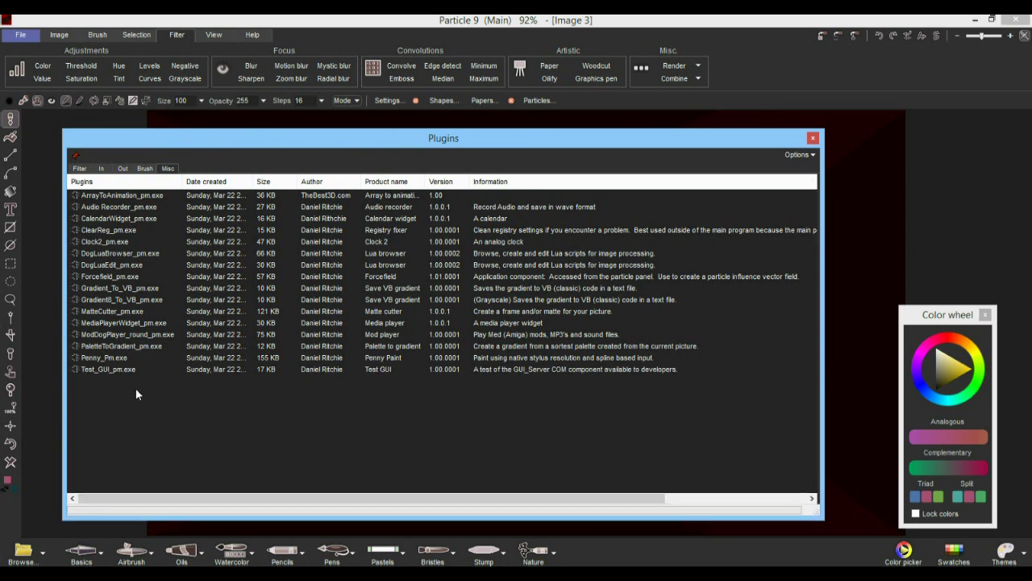
- Launch the Clock2 plugin beside the Plugins window and shrink that window to uncover the image
double_click(104, 241)
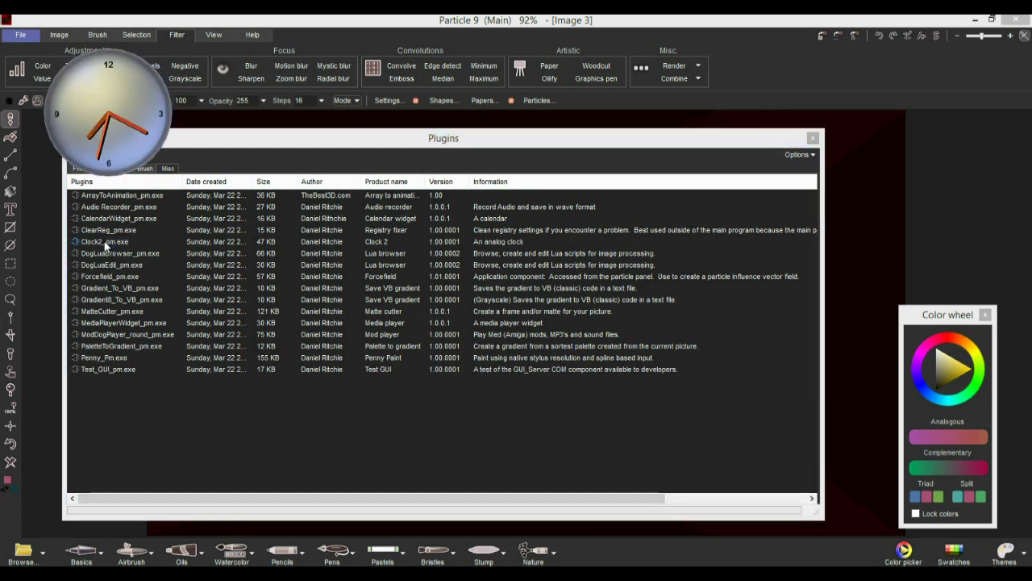
drag(109, 87, 904, 177)
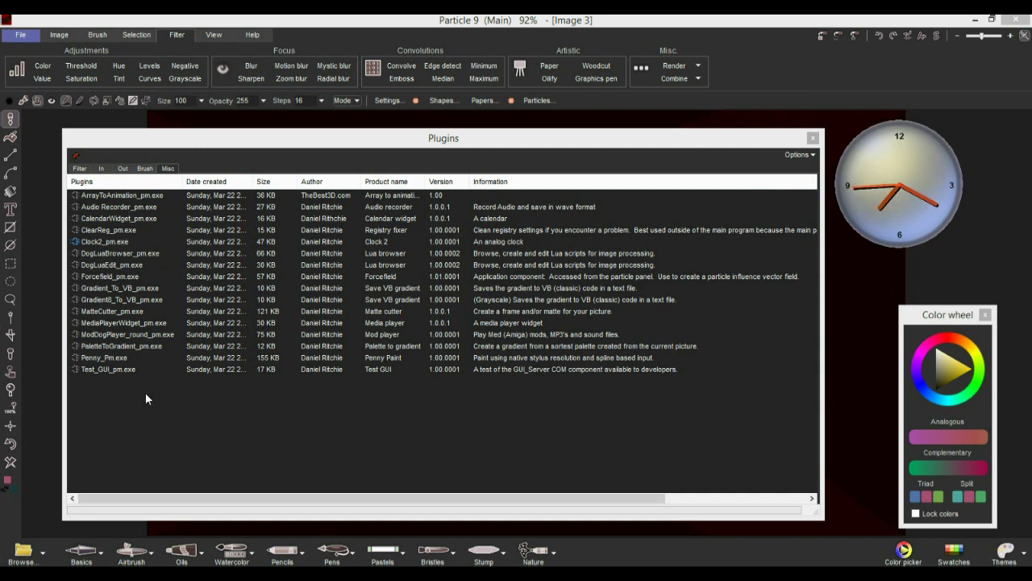
click(103, 357)
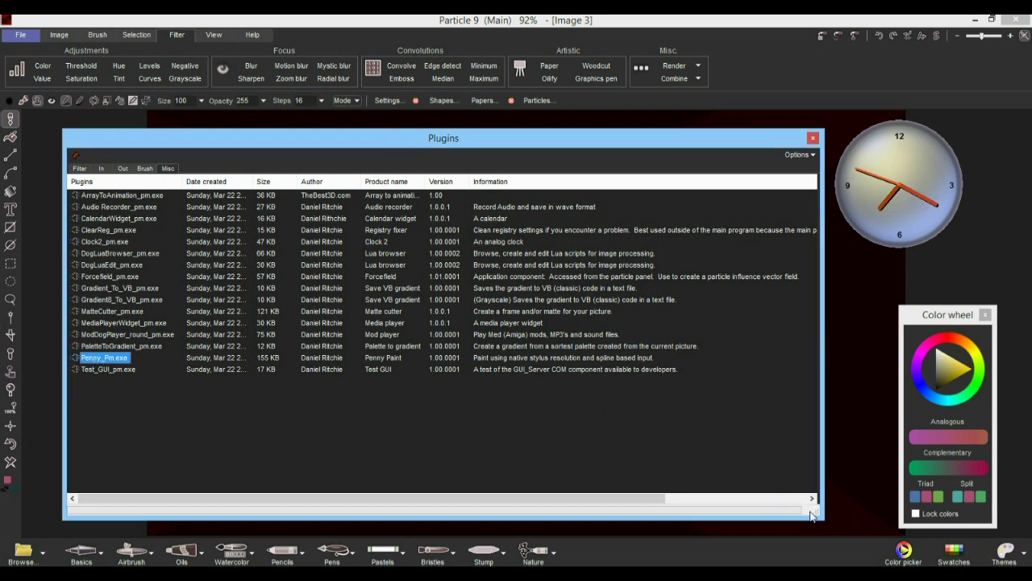
drag(821, 518, 289, 456)
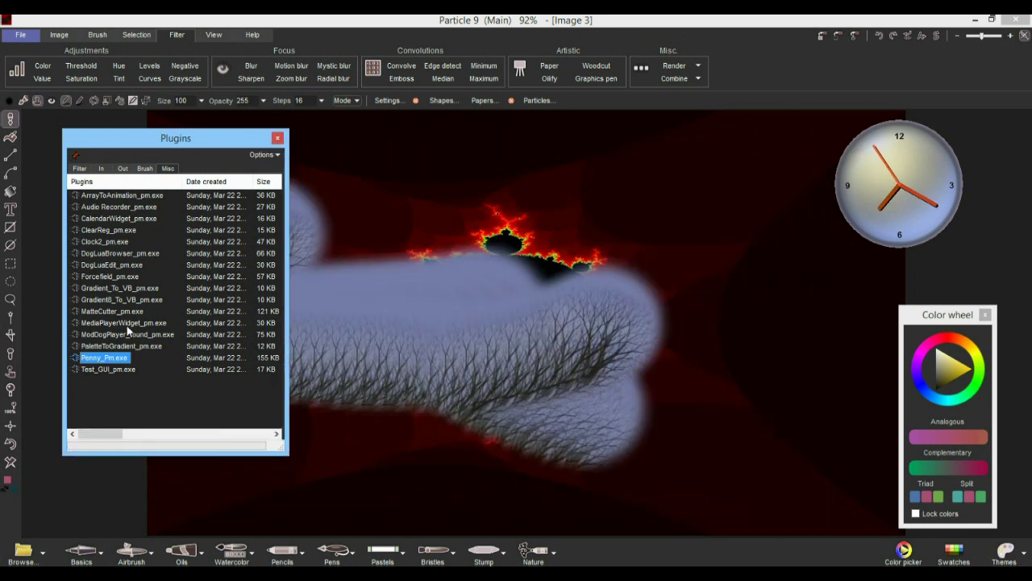
- Launch the Penny_Pm plugin and arrange its canvas window, Tools palette and the clock
double_click(94, 364)
drag(441, 121, 853, 114)
drag(934, 157, 968, 507)
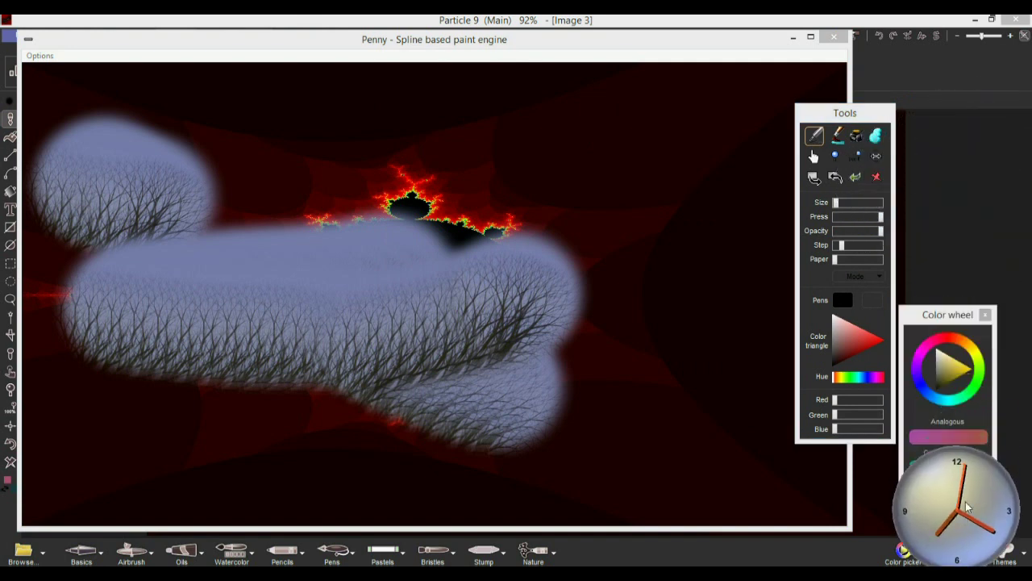
drag(841, 112, 671, 86)
click(698, 110)
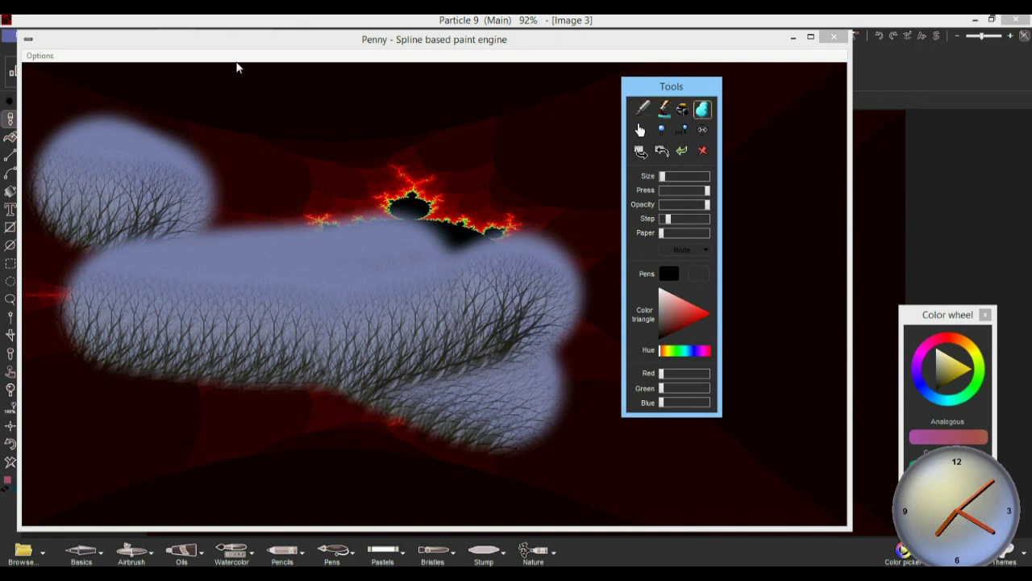
drag(127, 39, 166, 2)
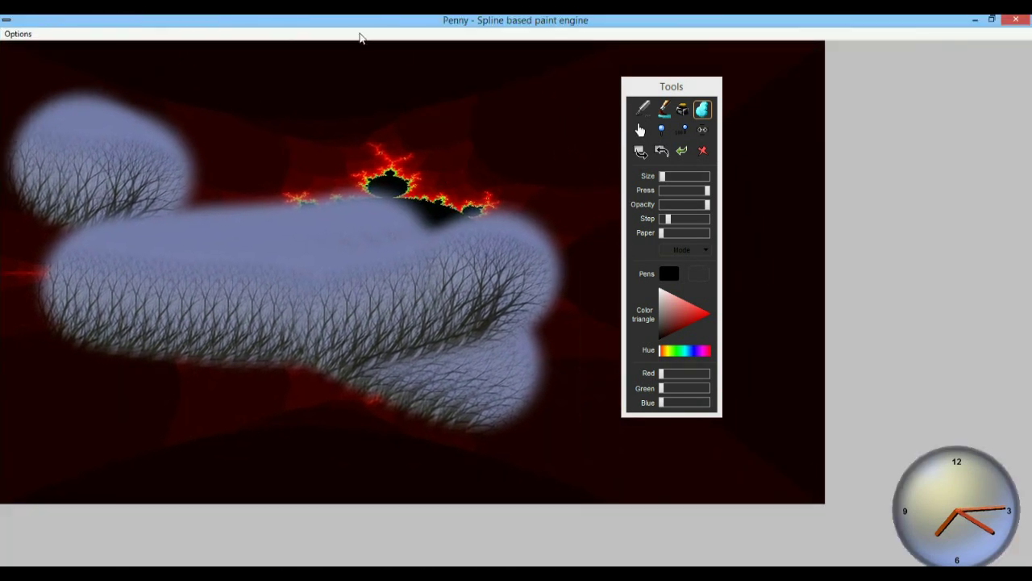
drag(362, 25, 424, 51)
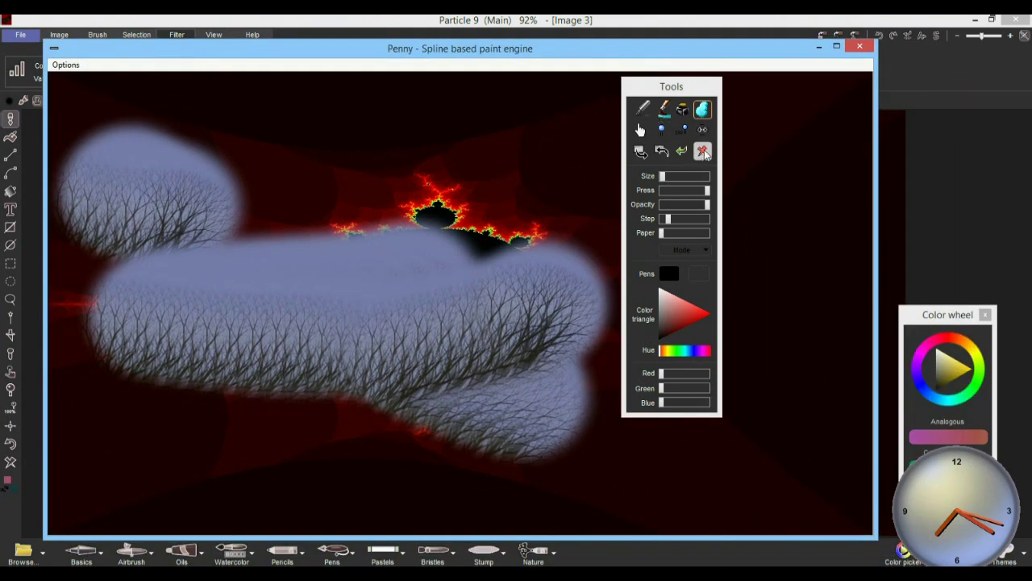
- Clear the Penny canvas, increase the brush size and paint thick black strokes with the pen tool
click(703, 150)
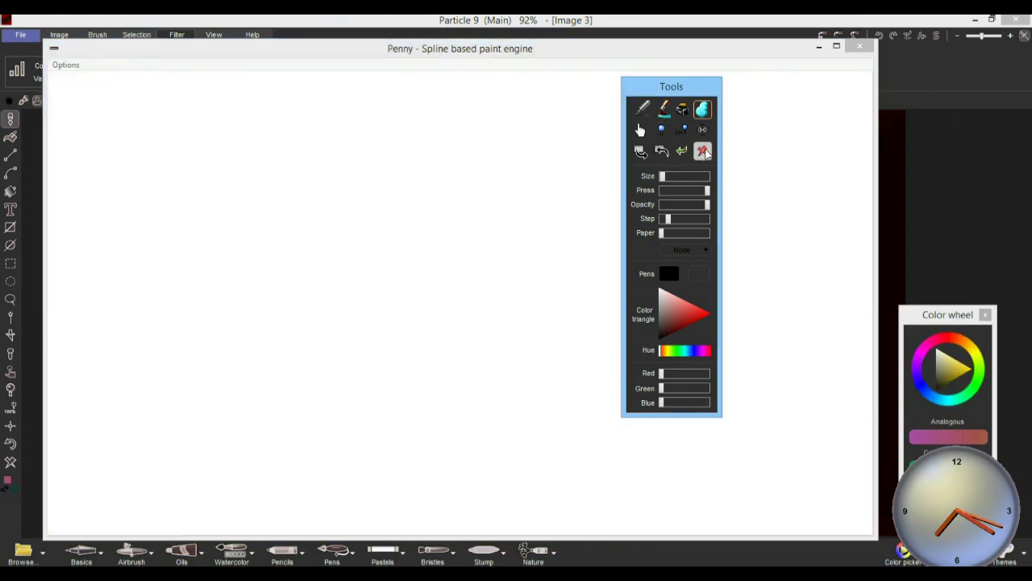
click(641, 108)
drag(683, 176, 690, 176)
mouse_move(472, 165)
mouse_down()
mouse_move(216, 299)
mouse_move(533, 293)
mouse_up()
- Paint translucent grey strokes across the canvas with each of the other three Penny brush tools
click(662, 109)
drag(520, 209, 609, 462)
mouse_move(559, 202)
mouse_down()
mouse_move(411, 299)
mouse_move(622, 395)
mouse_up()
click(682, 110)
mouse_move(489, 159)
mouse_down()
mouse_move(191, 220)
mouse_move(363, 303)
mouse_up()
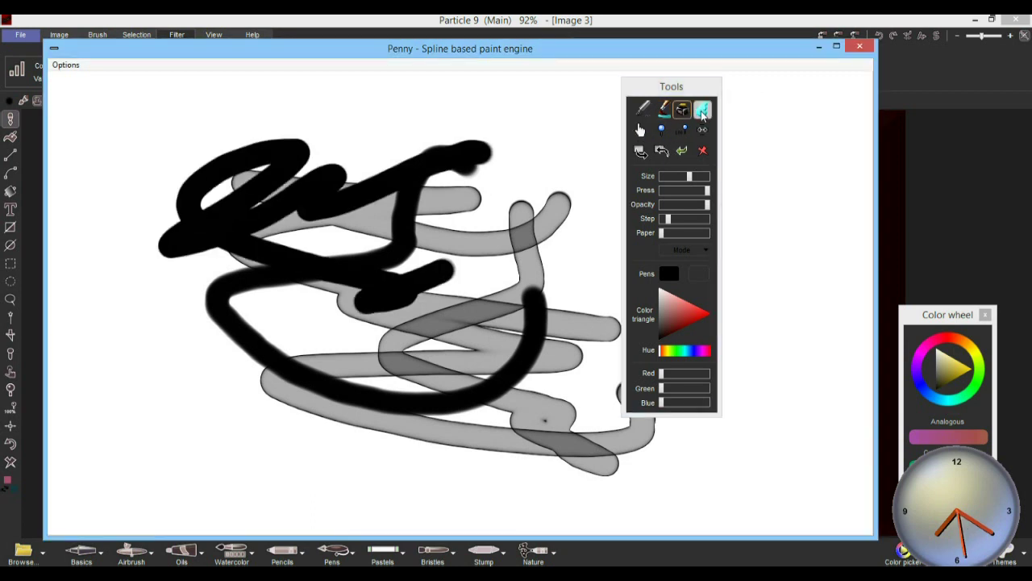
click(702, 110)
drag(504, 190, 571, 353)
- Lower the pressure and opacity, raise the paper texture and paint grainy strokes over the black ones
click(692, 192)
click(700, 206)
click(693, 234)
mouse_move(556, 166)
mouse_down()
mouse_move(266, 145)
mouse_move(400, 372)
mouse_up()
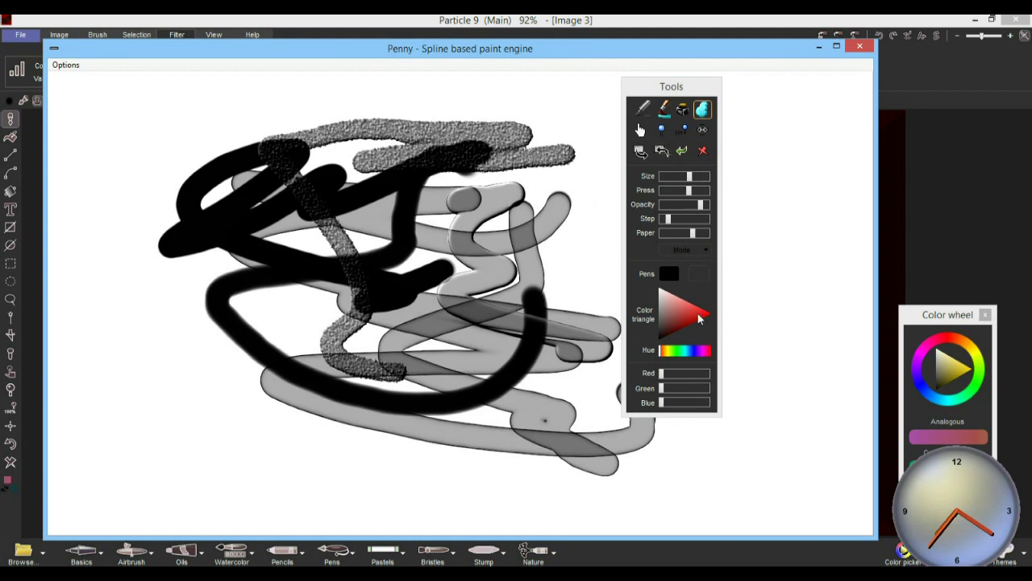
- Pick a medium blue, reduce the pressure further and paint thin grainy loops over the canvas
drag(699, 319, 688, 323)
click(692, 354)
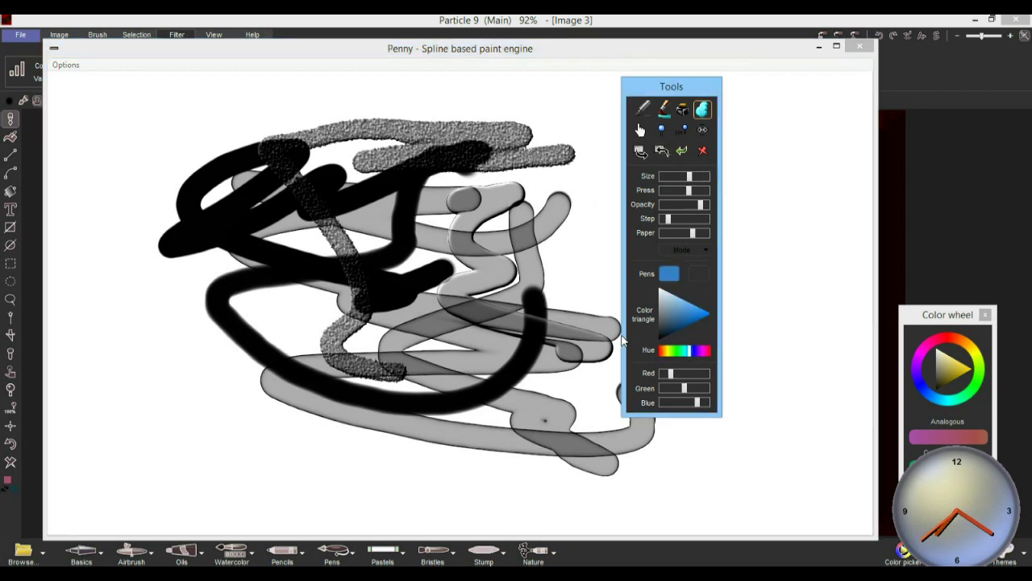
click(669, 192)
mouse_move(540, 151)
mouse_down()
mouse_move(214, 83)
mouse_move(374, 424)
mouse_move(638, 327)
mouse_move(675, 302)
mouse_up()
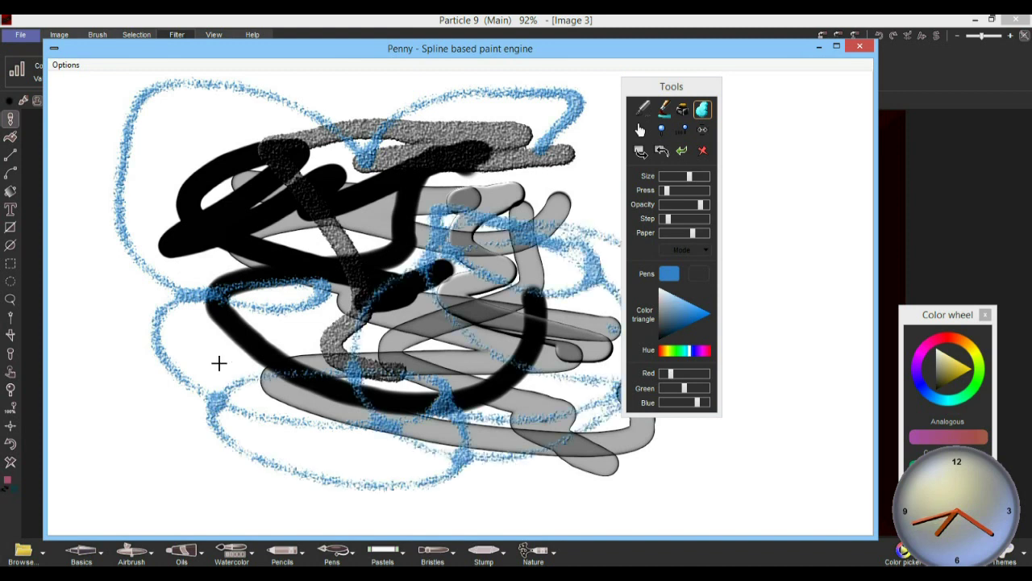
- Clear the canvas and fill it with textured blue strokes using different brush tools, adding a dark blue stroke
click(702, 150)
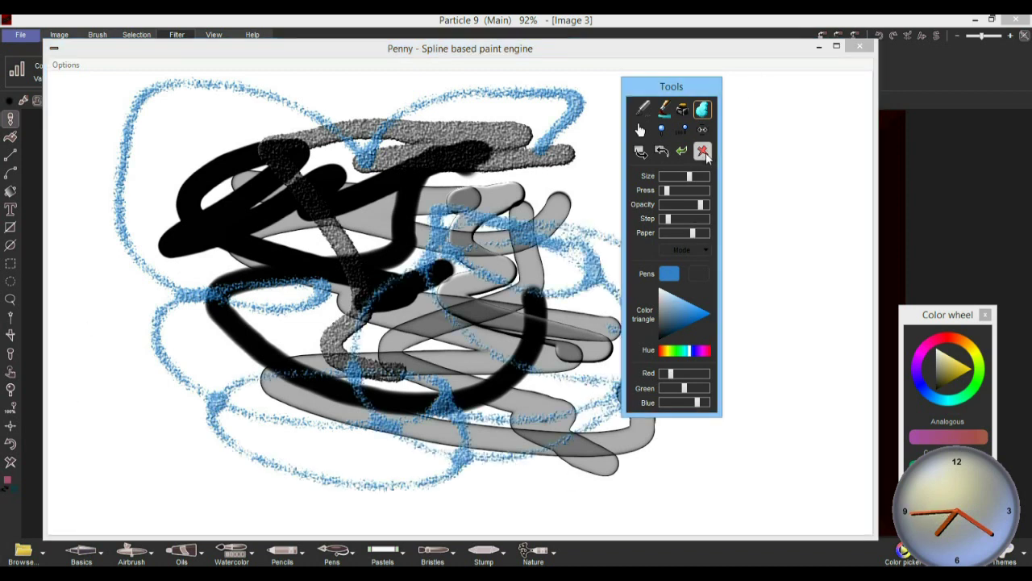
mouse_move(230, 143)
mouse_down()
mouse_move(363, 220)
mouse_move(530, 450)
mouse_up()
mouse_move(553, 381)
mouse_down()
mouse_move(302, 172)
mouse_move(226, 419)
mouse_move(186, 293)
mouse_move(565, 189)
mouse_move(795, 233)
mouse_move(806, 296)
mouse_move(628, 300)
mouse_up()
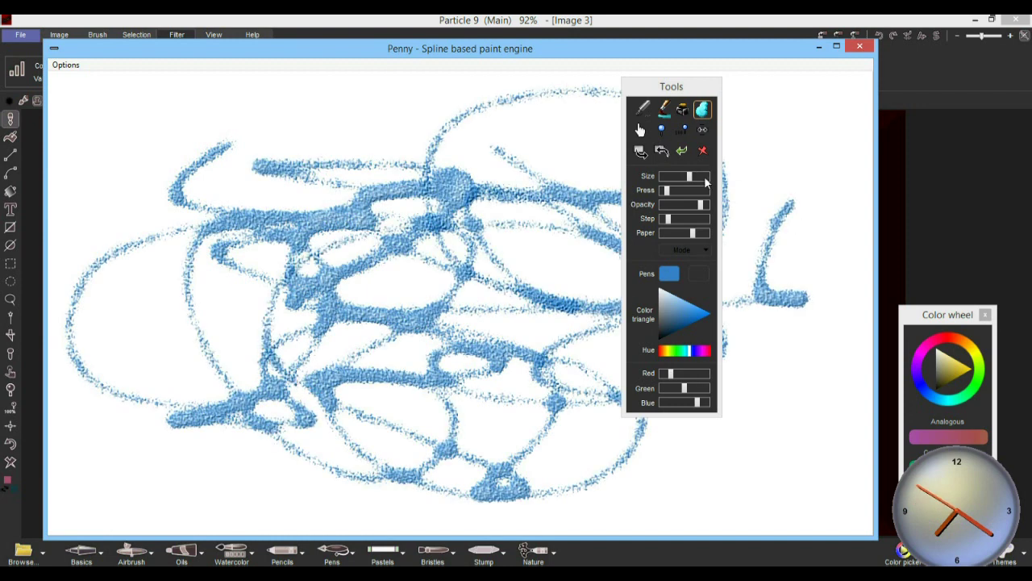
click(683, 110)
mouse_move(385, 125)
mouse_down()
mouse_move(477, 259)
mouse_move(297, 190)
mouse_move(356, 265)
mouse_up()
click(662, 110)
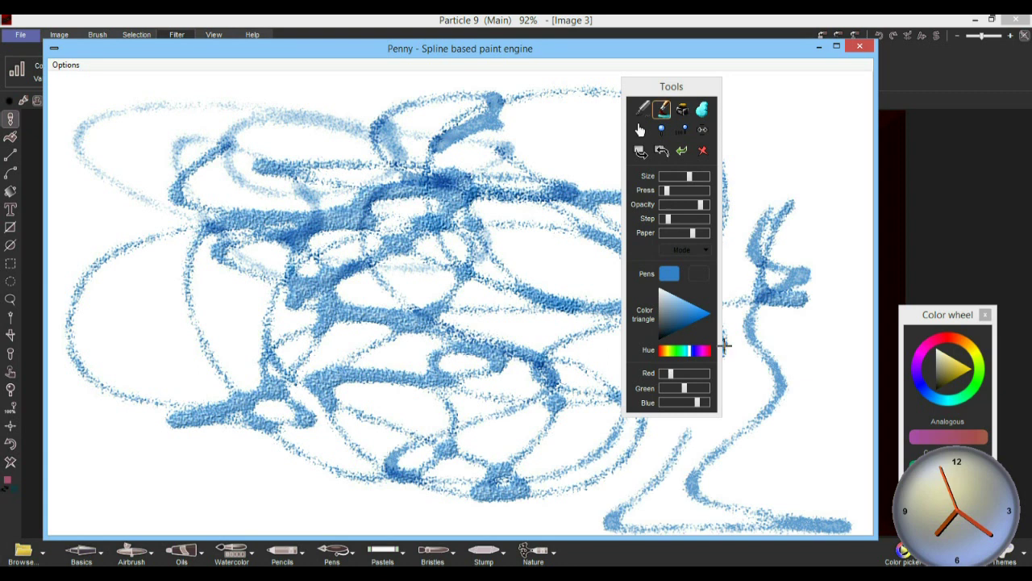
click(677, 330)
mouse_move(482, 403)
mouse_down()
mouse_move(452, 327)
mouse_move(405, 303)
mouse_up()
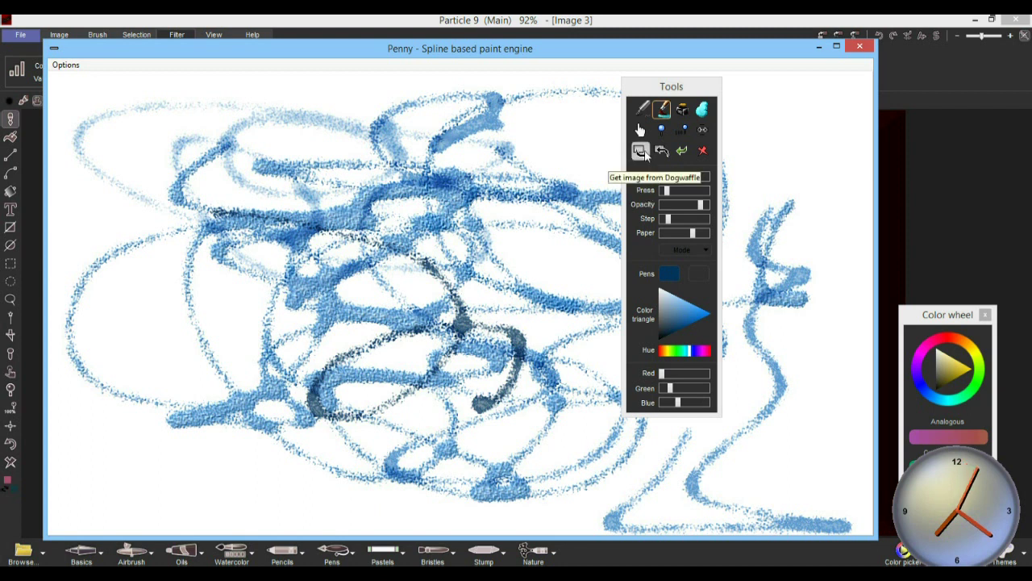
- Undo the last five strokes and cover the canvas with long dark blue textured strokes
mouse_move(204, 54)
mouse_down()
mouse_move(437, 77)
mouse_move(895, 248)
mouse_move(226, 34)
mouse_move(198, 42)
mouse_up()
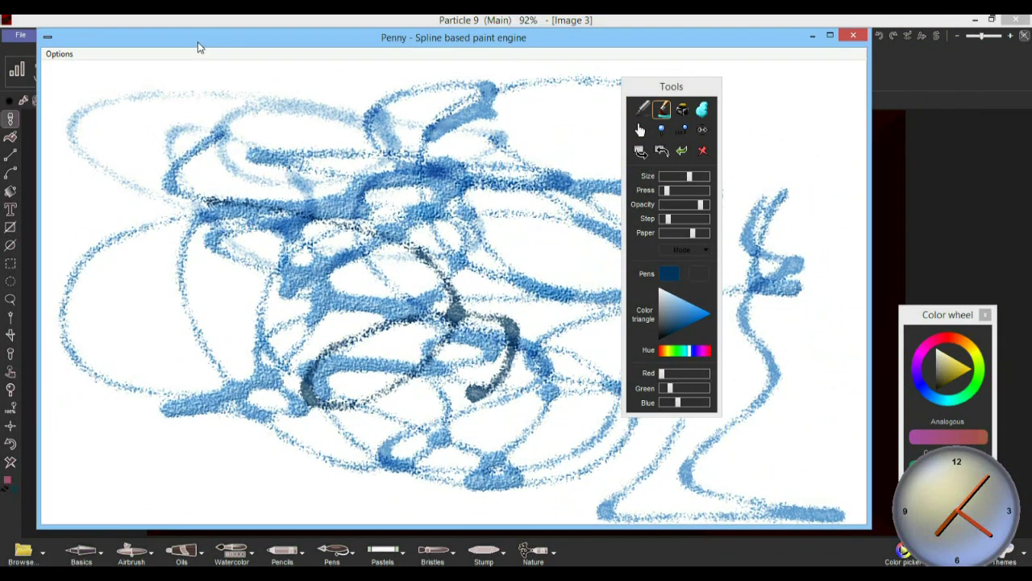
click(682, 151)
click(681, 151)
click(679, 151)
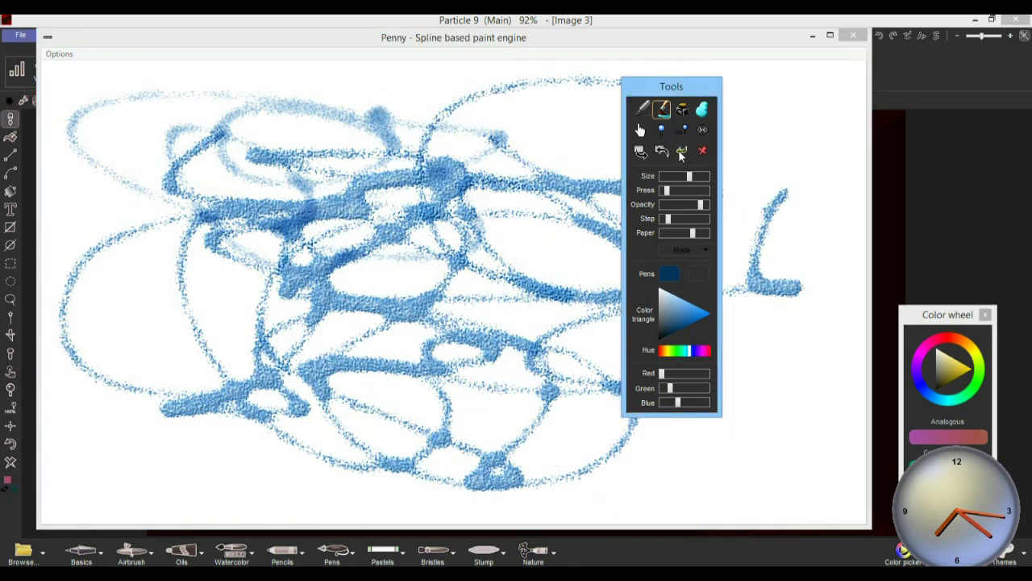
click(679, 151)
click(678, 151)
mouse_move(351, 164)
mouse_down()
mouse_move(274, 108)
mouse_move(499, 295)
mouse_move(491, 422)
mouse_move(783, 231)
mouse_move(508, 242)
mouse_move(751, 106)
mouse_move(556, 428)
mouse_move(129, 279)
mouse_move(557, 309)
mouse_move(642, 483)
mouse_move(813, 228)
mouse_move(779, 164)
mouse_move(728, 521)
mouse_move(811, 328)
mouse_move(152, 461)
mouse_move(371, 245)
mouse_up()
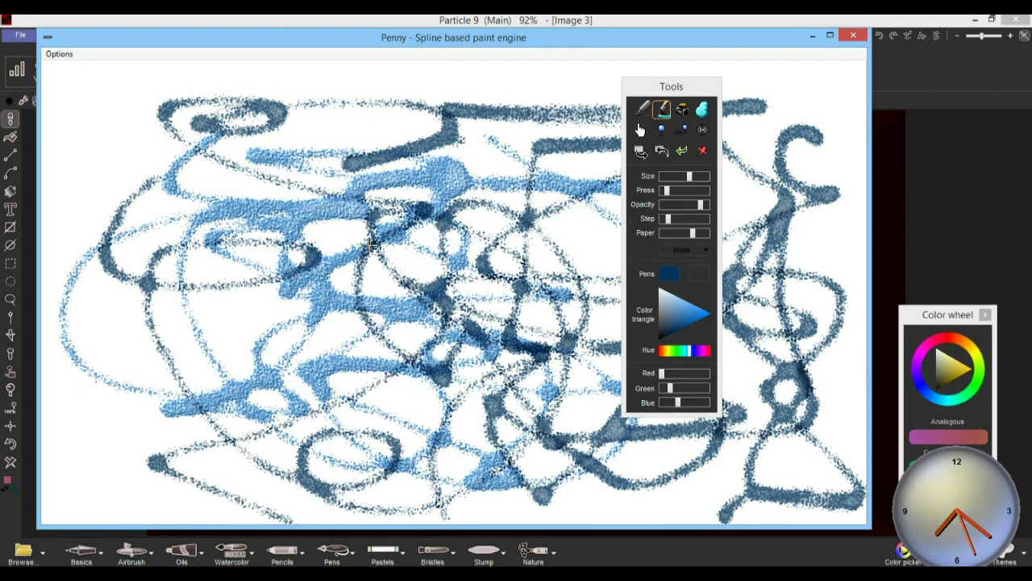
mouse_move(434, 147)
mouse_down()
mouse_move(241, 106)
mouse_move(121, 242)
mouse_move(435, 323)
mouse_up()
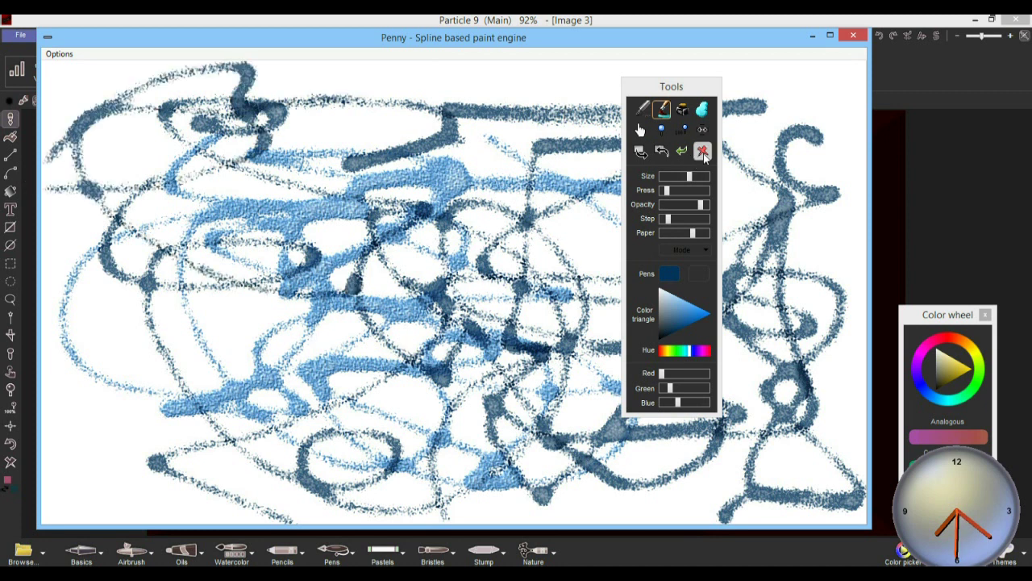
- Close Penny to send its painting back to the main image, and close the Plugins window
drag(698, 87, 881, 150)
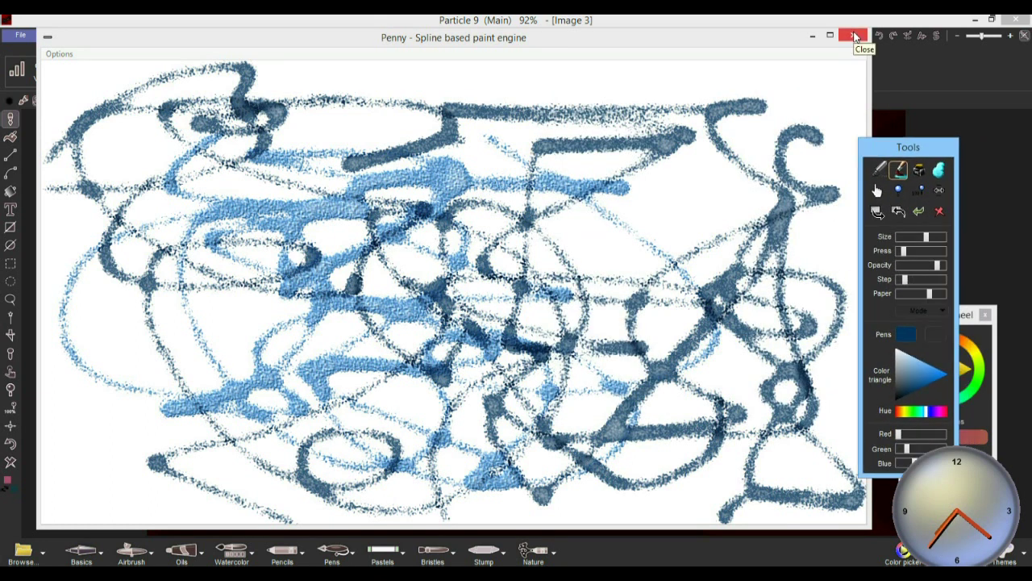
drag(742, 37, 452, 203)
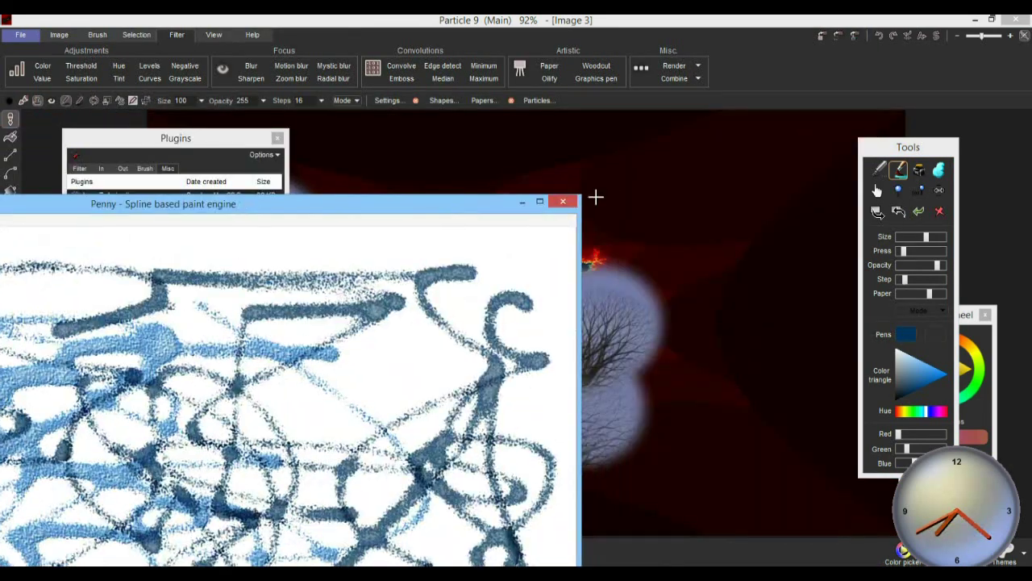
click(569, 204)
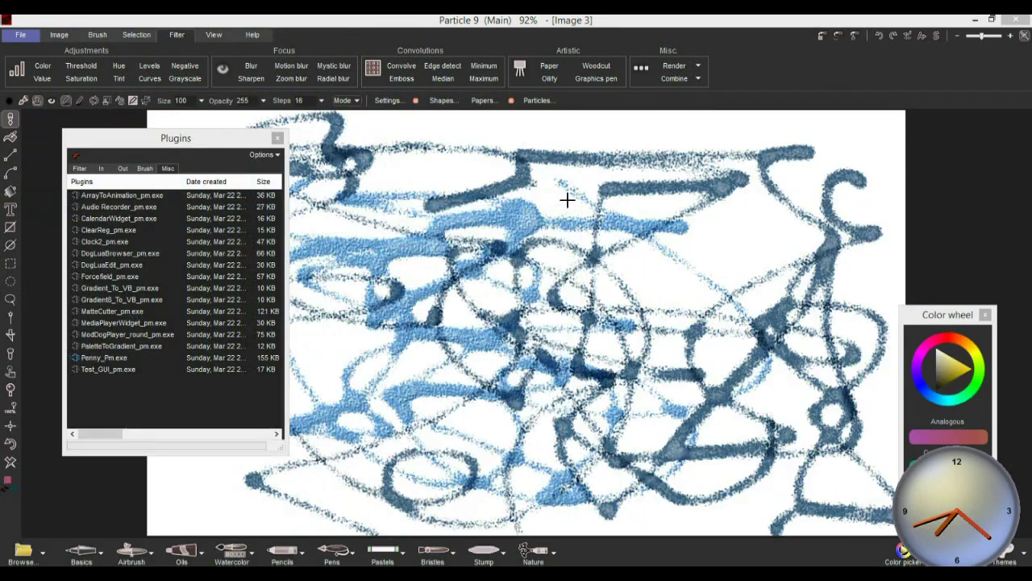
click(277, 138)
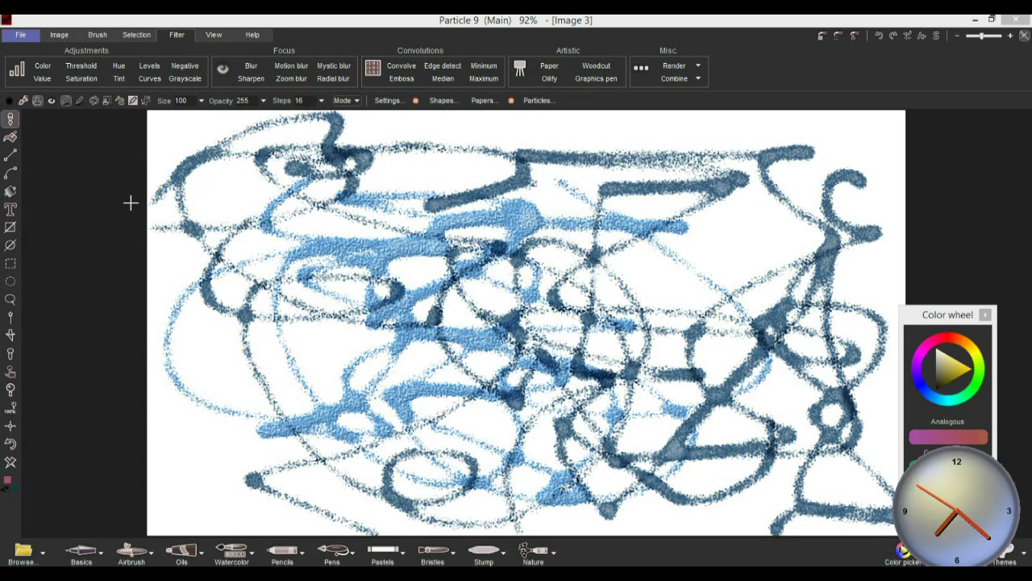
- Paint the bush brush across the Penny image and undo both that stroke and the Penny painting
mouse_move(224, 321)
mouse_down()
mouse_move(413, 365)
mouse_move(748, 297)
mouse_move(488, 405)
mouse_up()
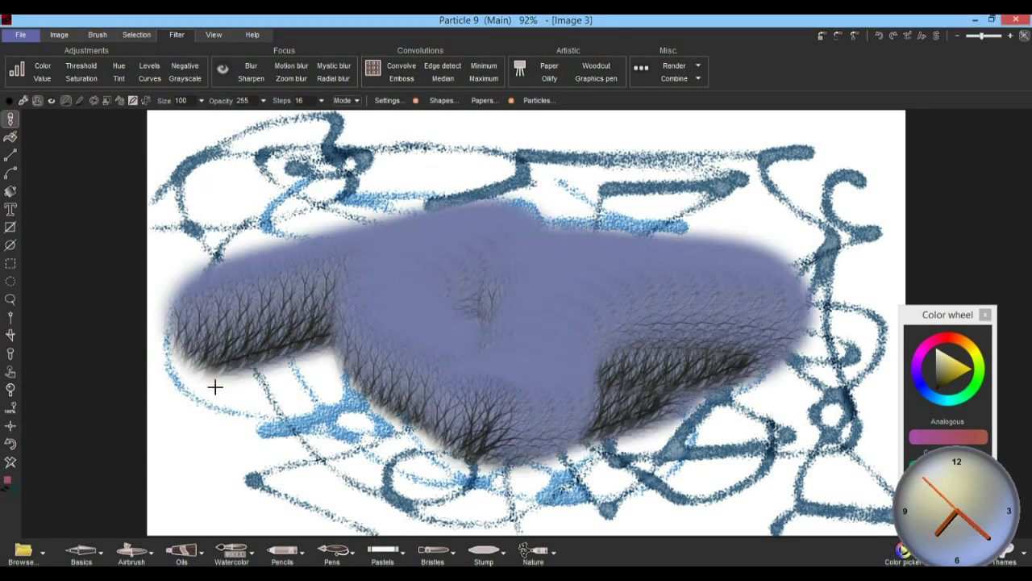
click(10, 444)
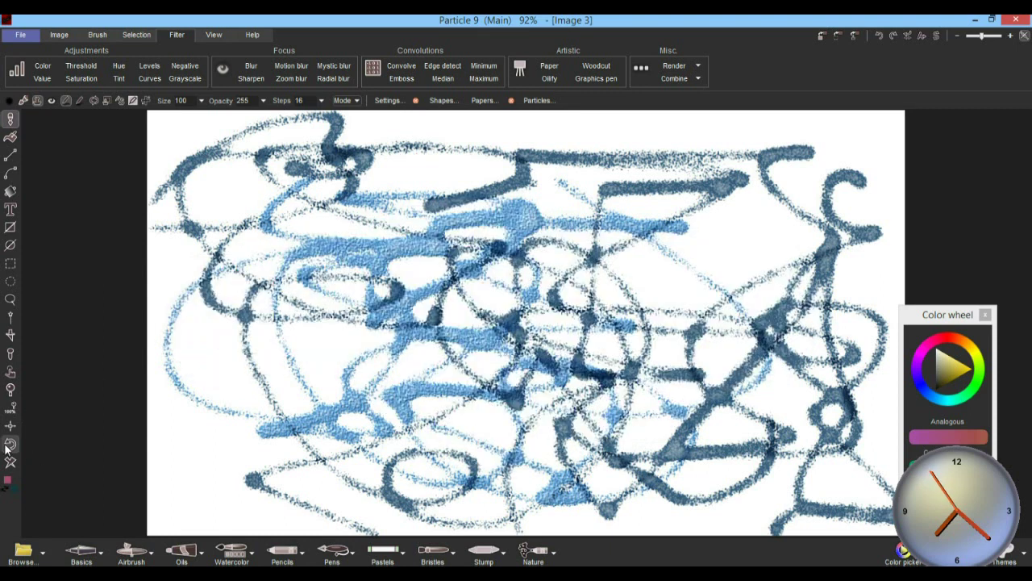
click(11, 444)
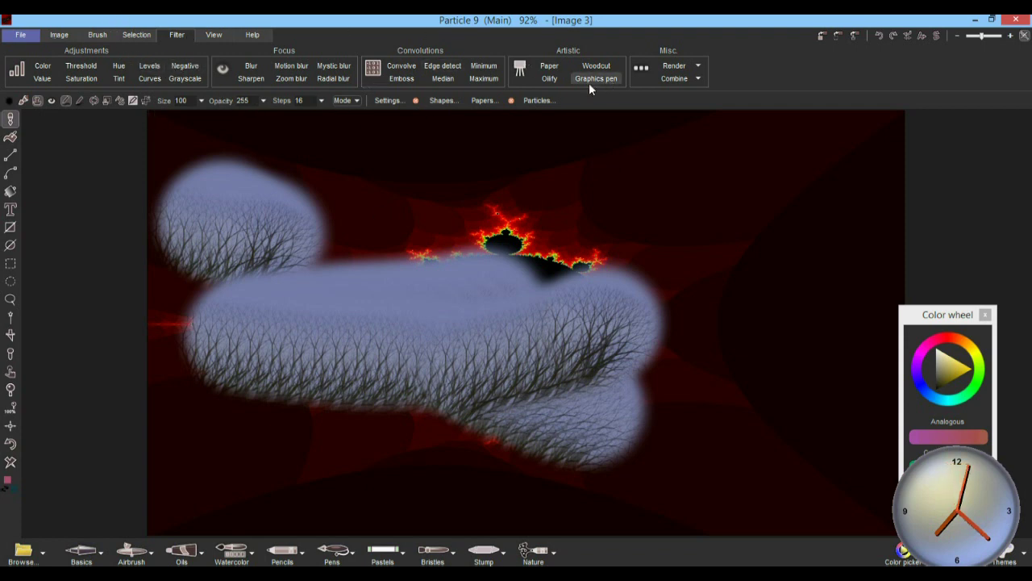
- Choose the Accordian tubes bristle brush and paint large looping strokes over the bushes and fractal
click(444, 558)
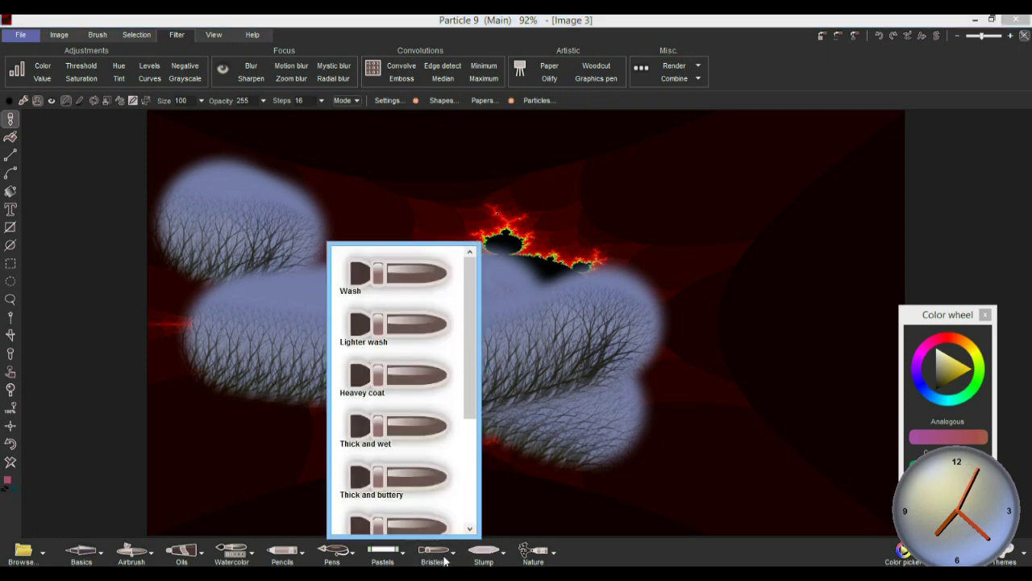
click(470, 491)
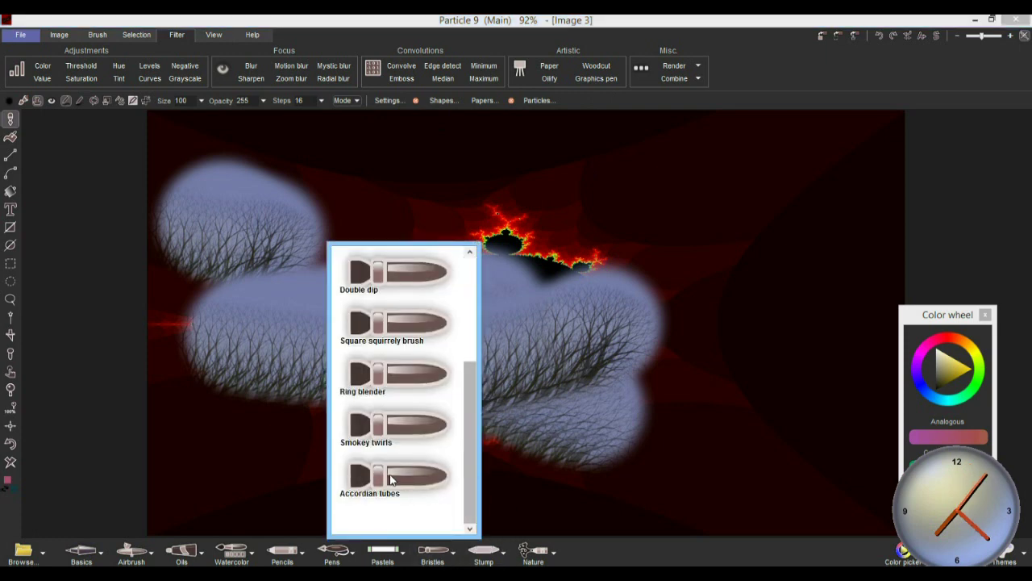
click(410, 490)
mouse_move(487, 223)
mouse_down()
mouse_move(691, 346)
mouse_move(355, 202)
mouse_move(350, 443)
mouse_move(243, 127)
mouse_move(473, 503)
mouse_up()
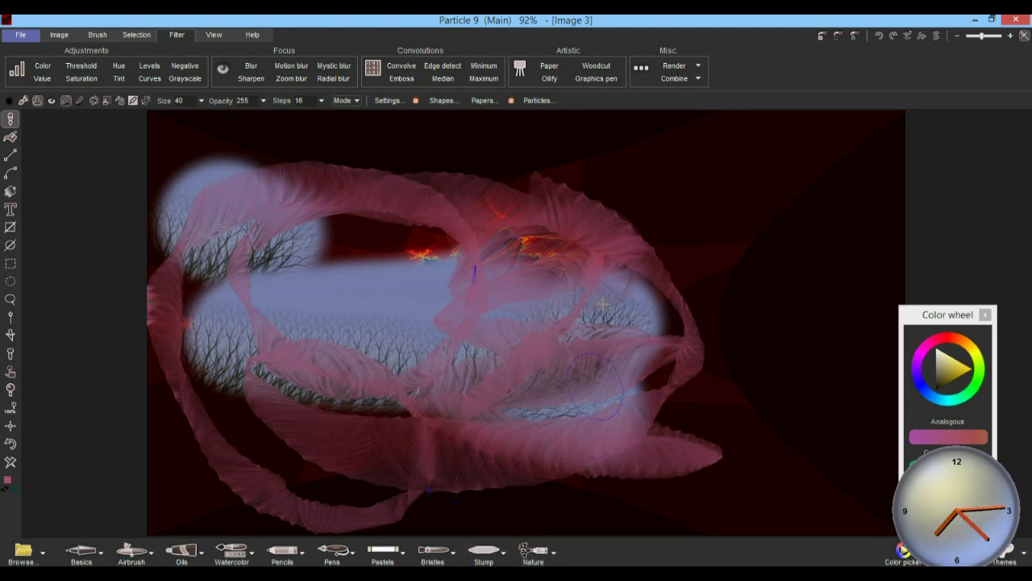
- Close the color wheel and move the clock up beside the image's upper-right edge
drag(962, 319, 951, 175)
click(992, 177)
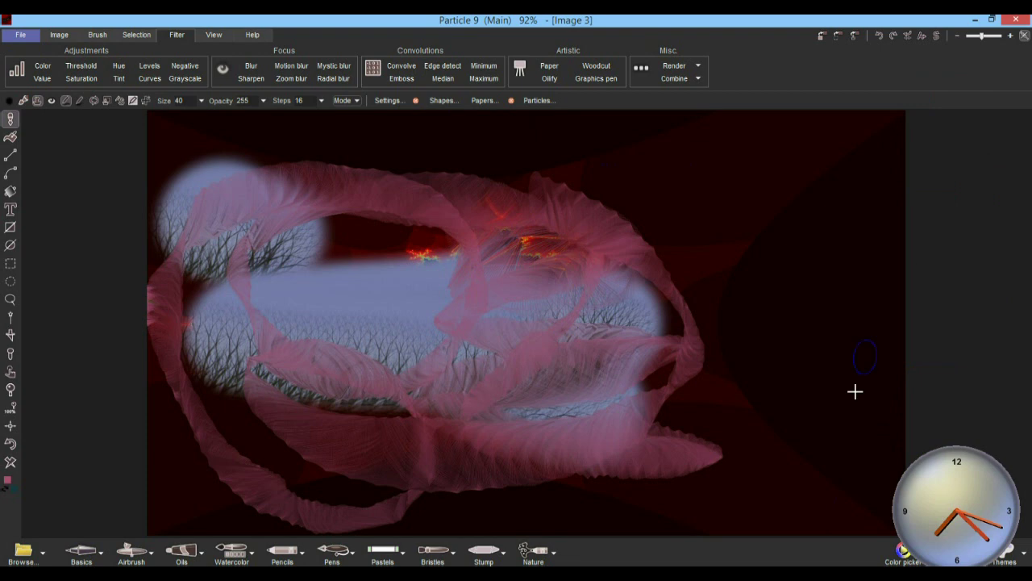
drag(941, 482, 907, 193)
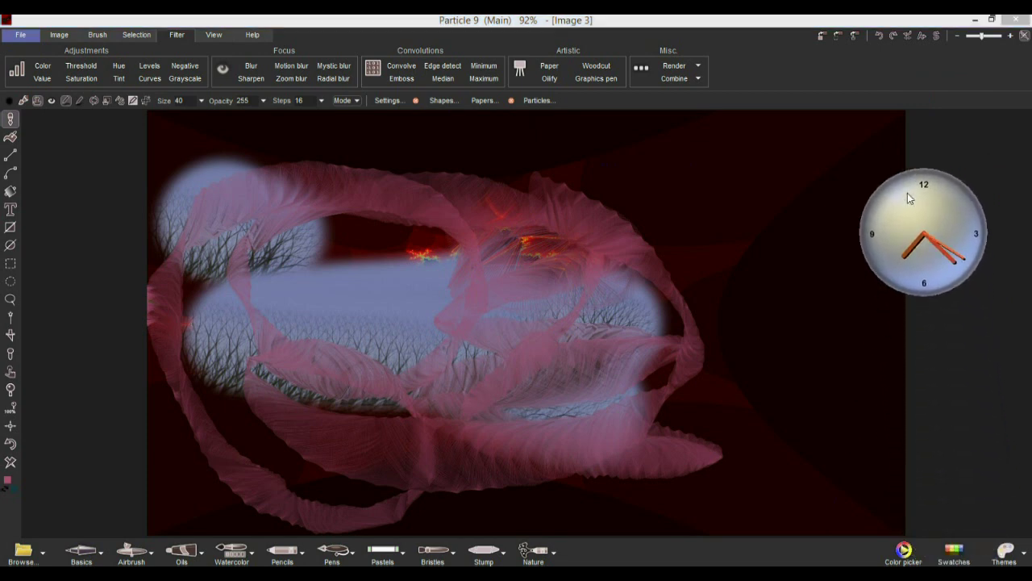